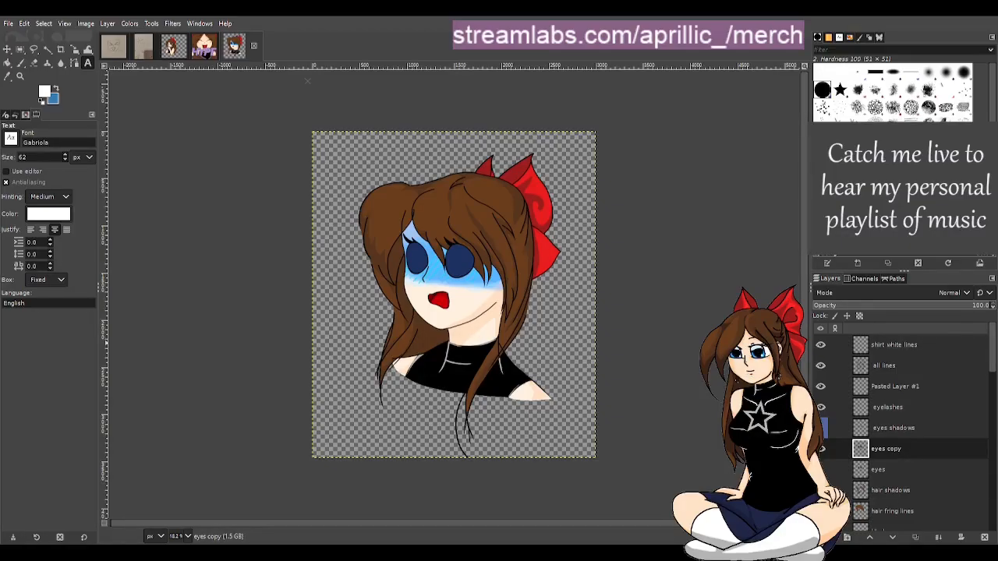
# Flip through the open image tabs to compare the pencil sketches and the finished emote artworks
pyautogui.click(109, 55)
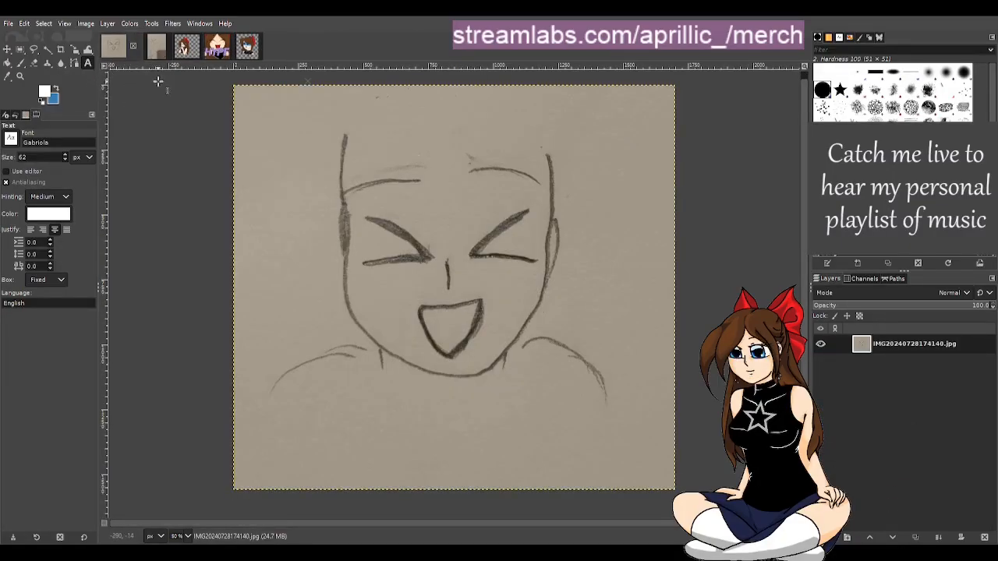
pyautogui.click(207, 51)
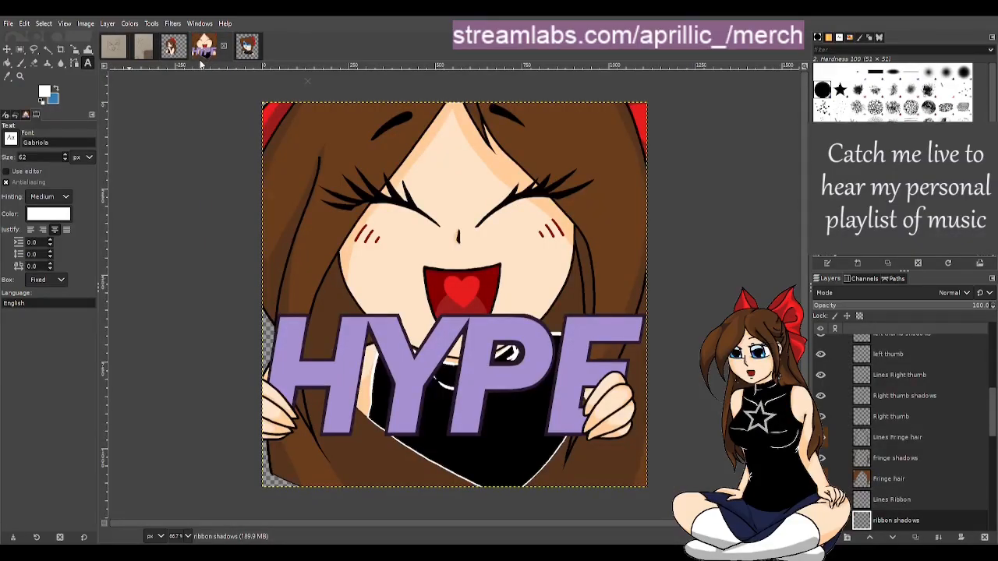
pyautogui.scroll(-2, 539, 314)
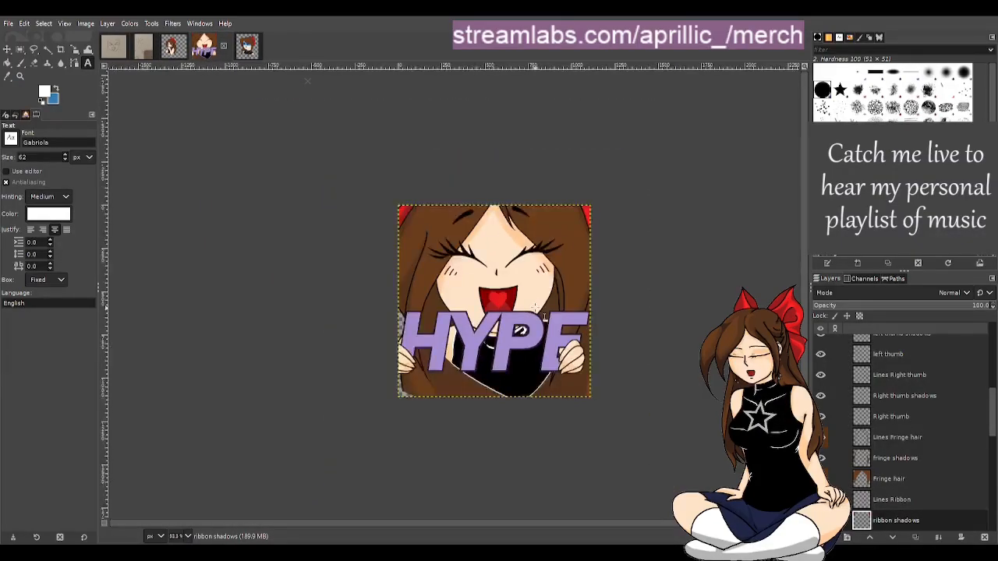
pyautogui.scroll(-2, 544, 313)
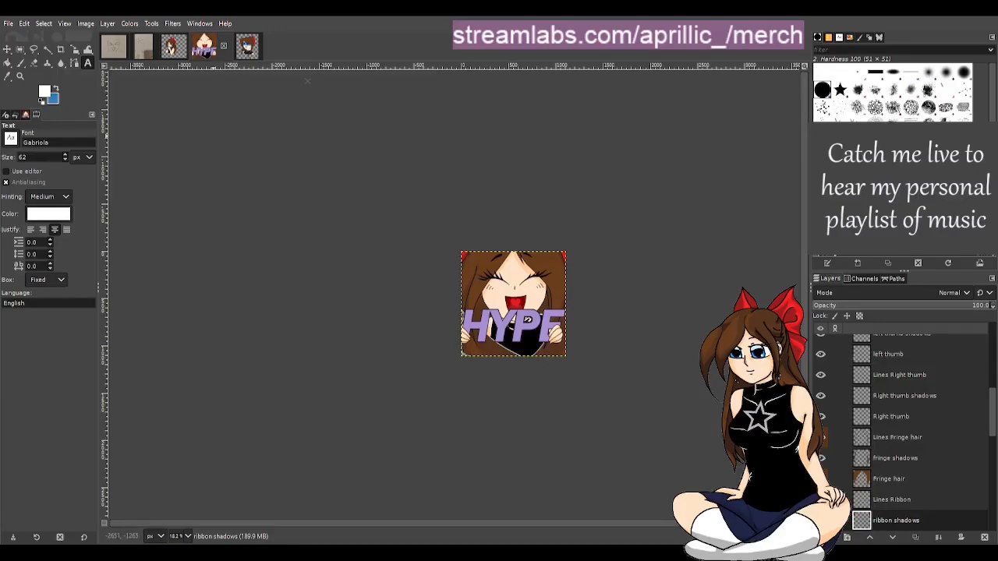
pyautogui.click(115, 47)
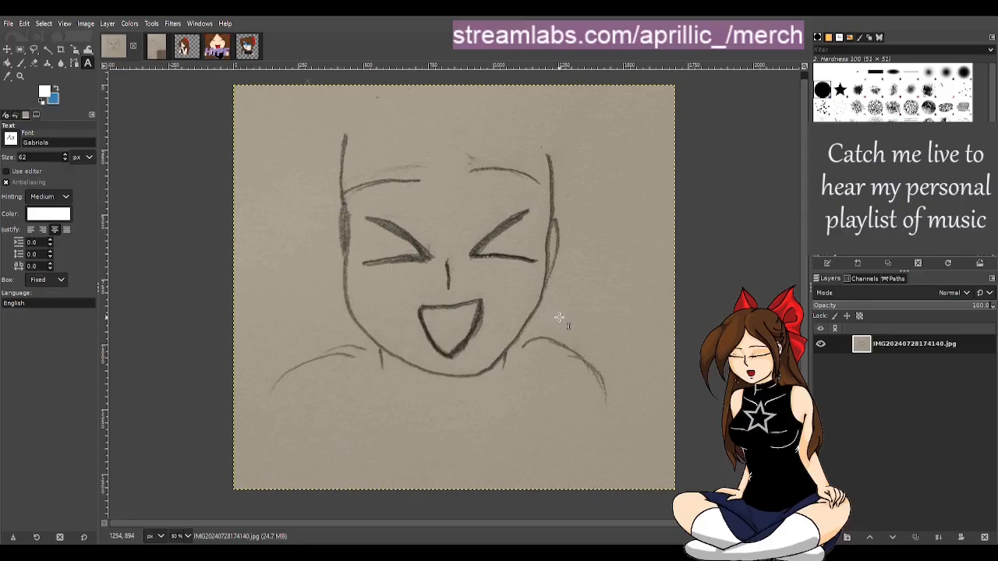
pyautogui.scroll(1, 486, 324)
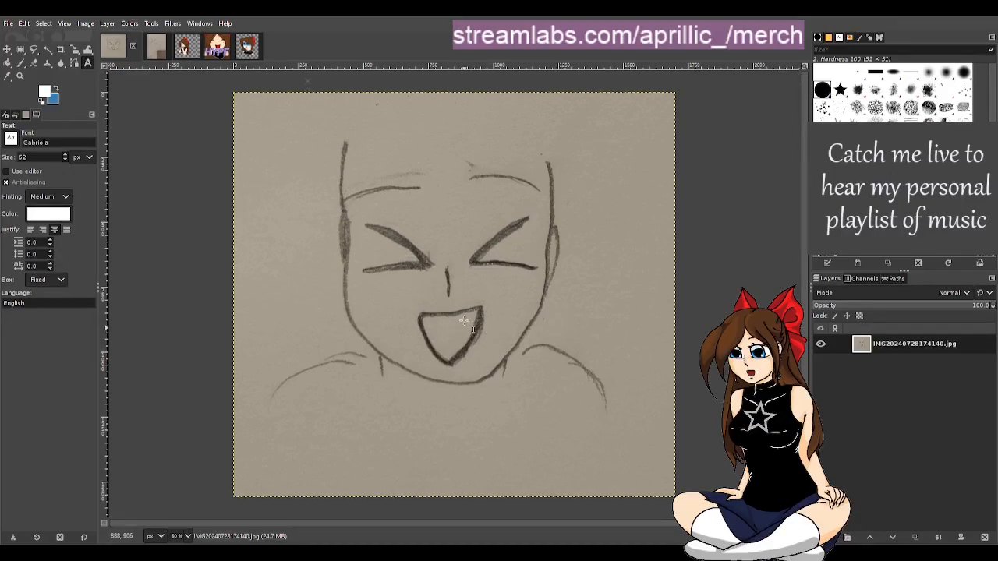
pyautogui.scroll(1, 546, 404)
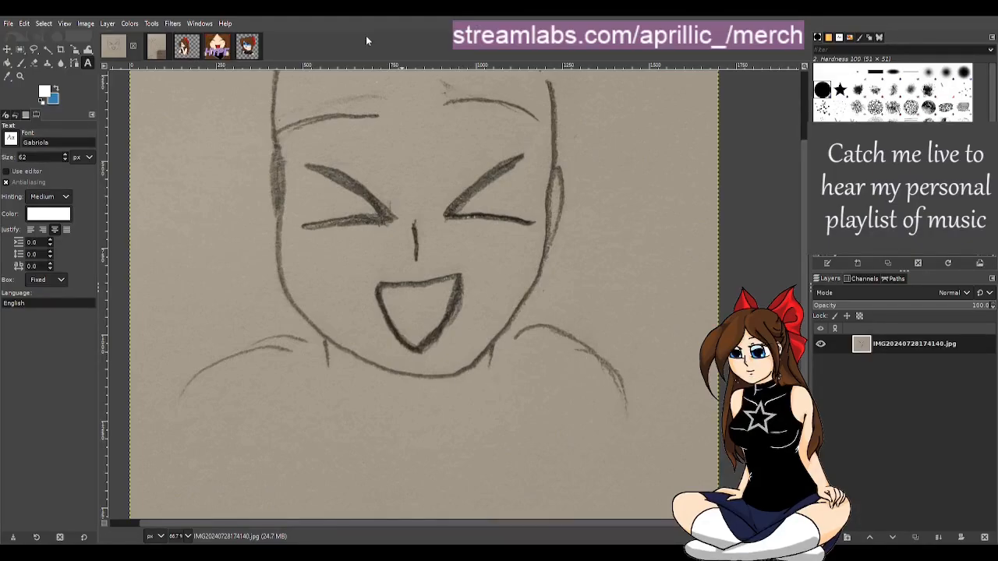
pyautogui.click(218, 45)
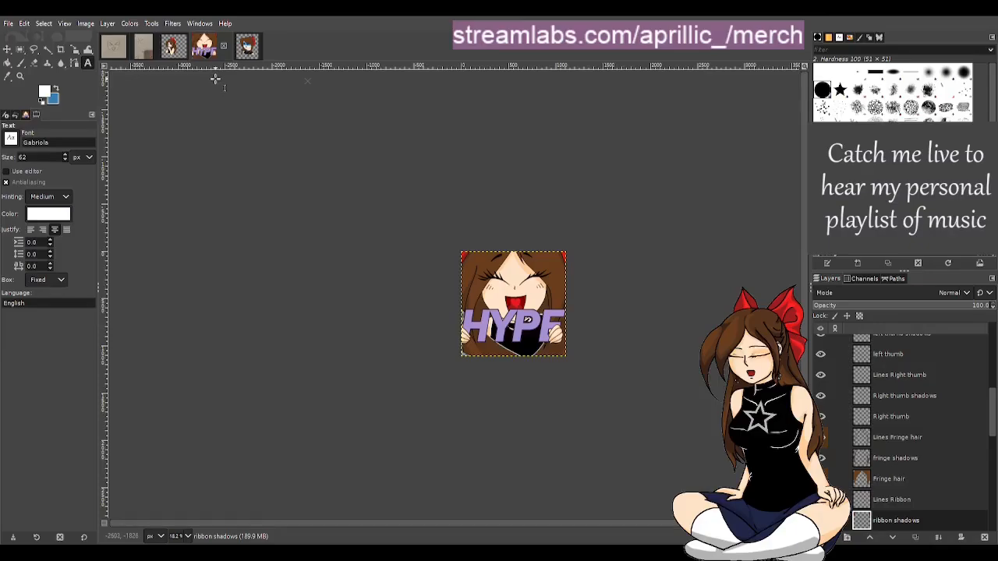
pyautogui.click(246, 45)
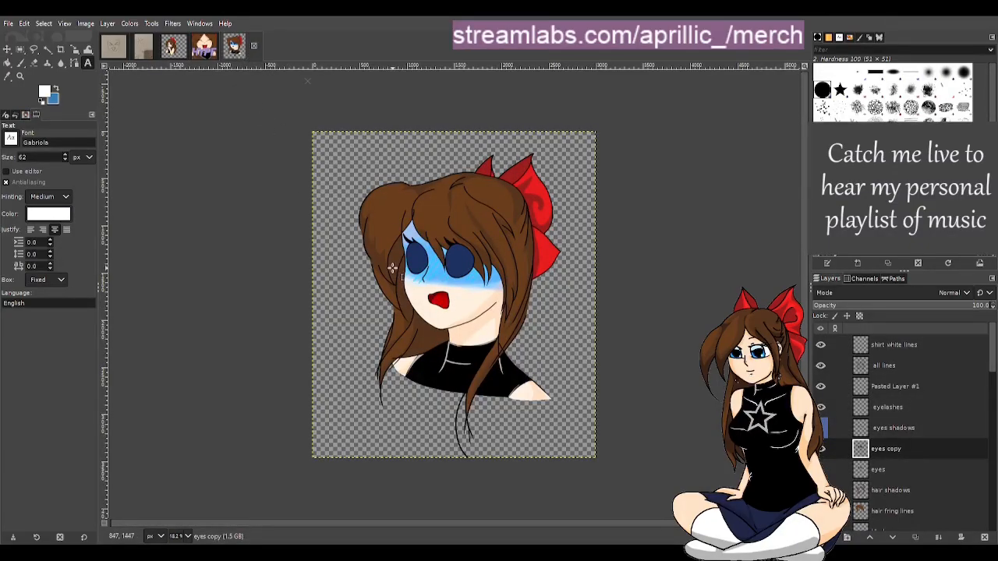
pyautogui.click(177, 58)
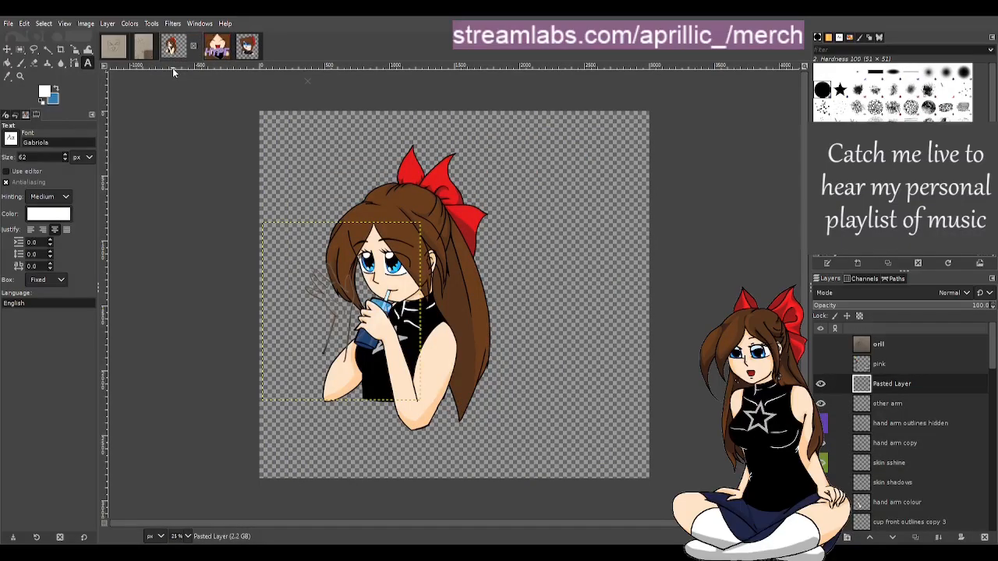
pyautogui.scroll(3, 363, 334)
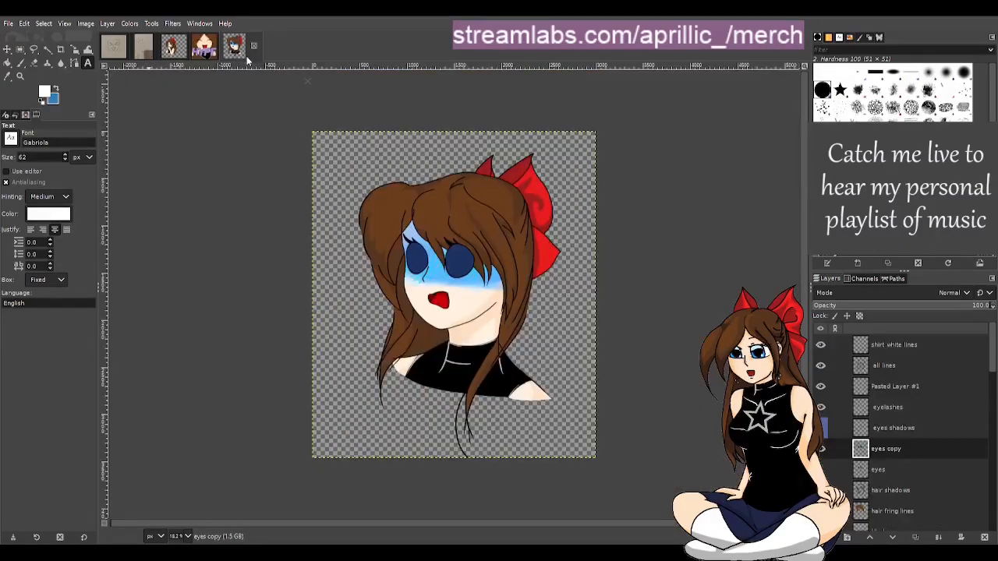
pyautogui.click(248, 57)
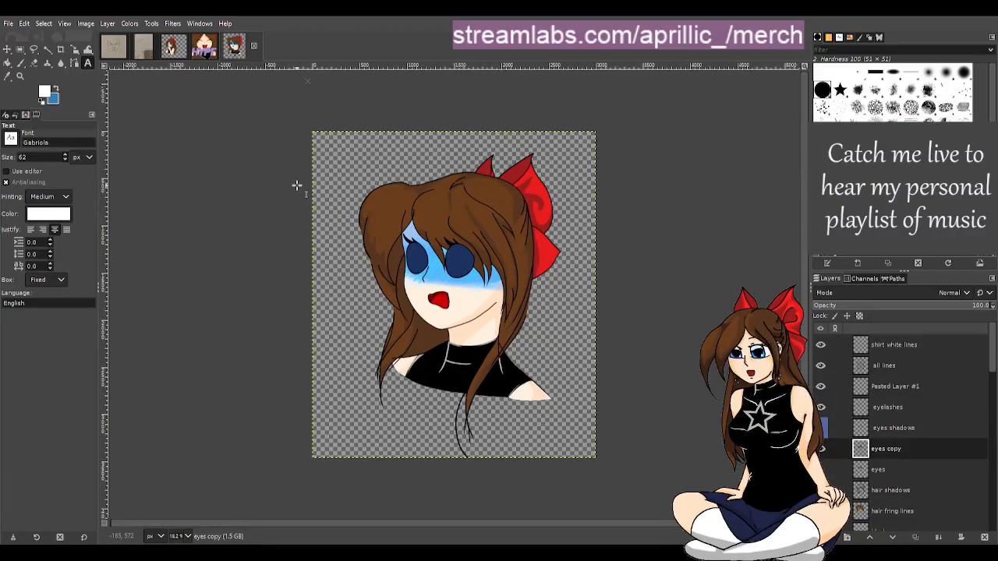
pyautogui.click(202, 53)
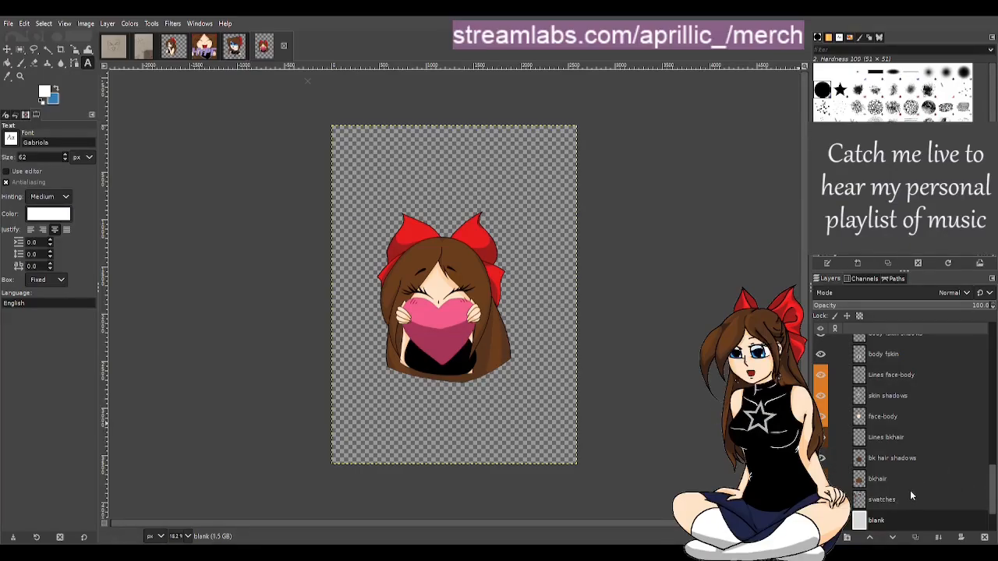
pyautogui.scroll(2, 909, 487)
pyautogui.scroll(1, 890, 475)
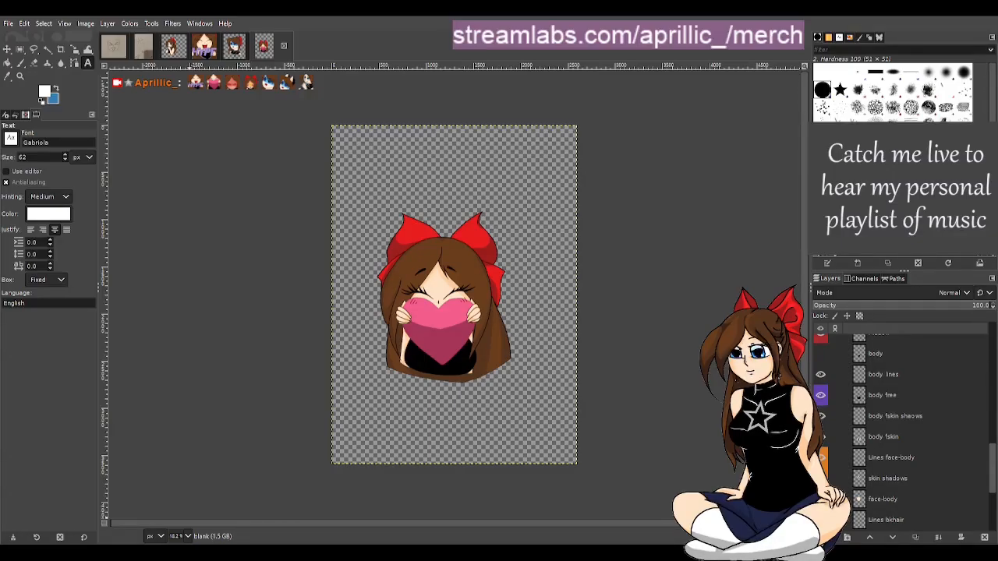
pyautogui.click(113, 45)
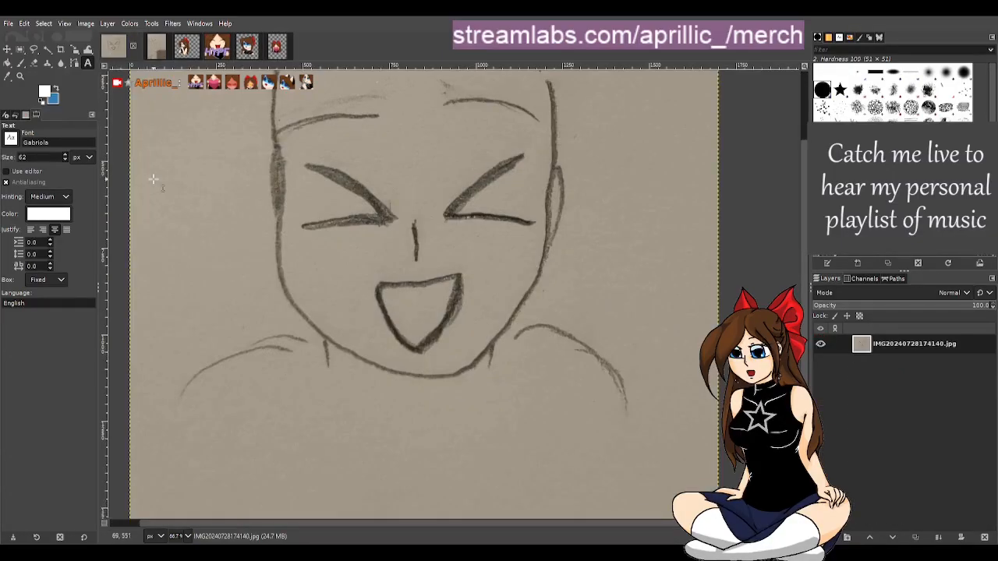
pyautogui.click(217, 45)
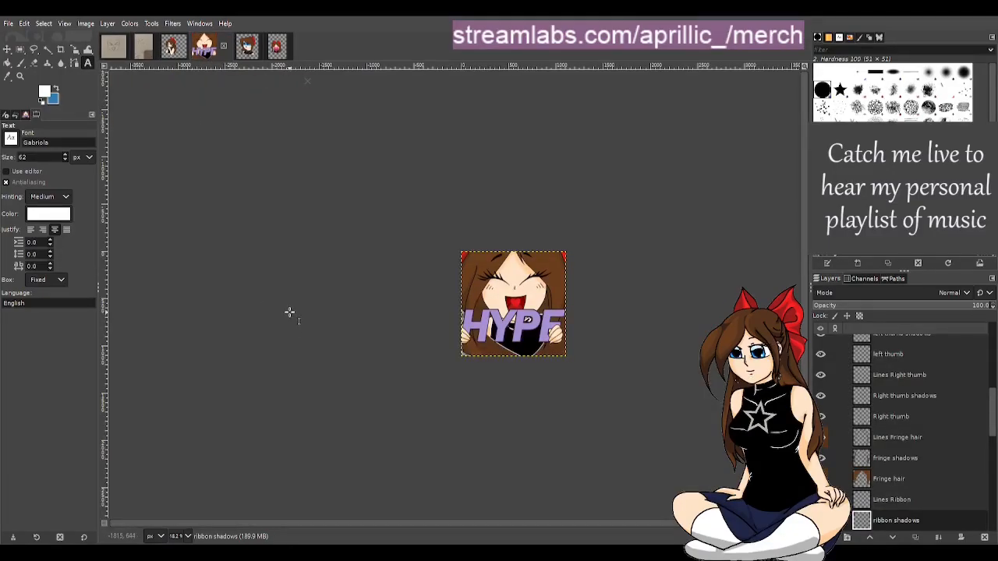
pyautogui.click(244, 51)
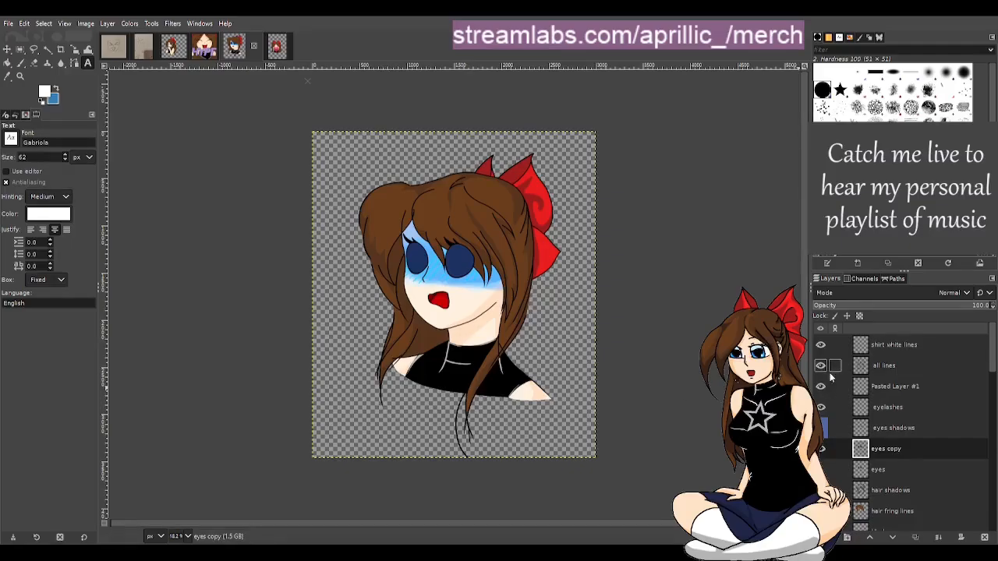
# Review the chibi portrait's layer list and switch to the heart-holding emote image
pyautogui.scroll(-6, 928, 472)
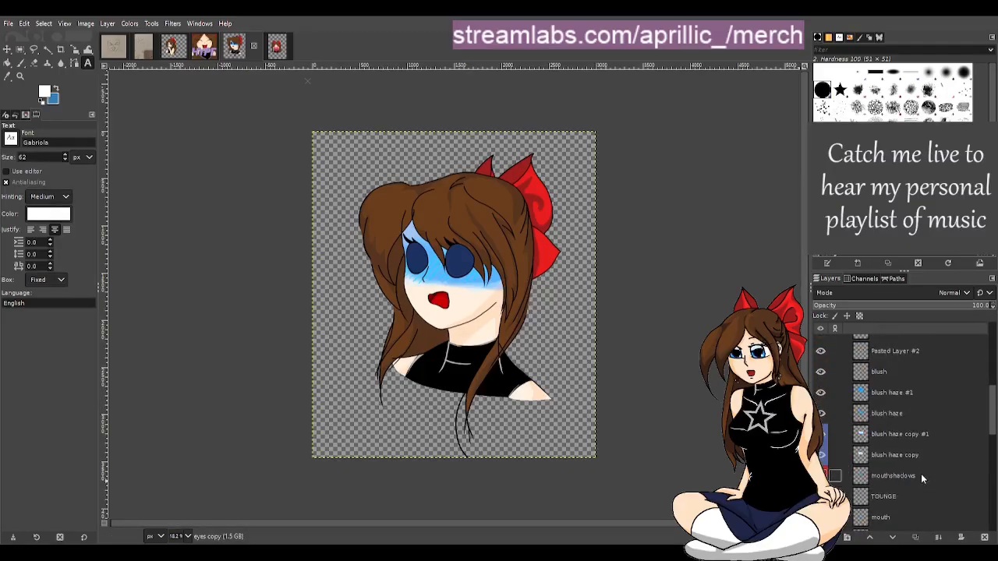
pyautogui.scroll(-8, 920, 476)
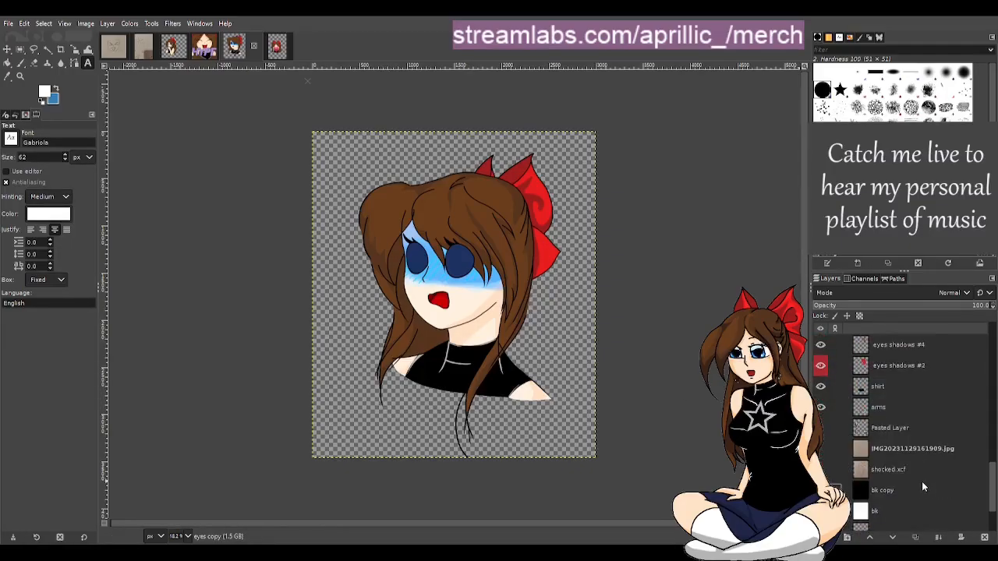
pyautogui.scroll(-3, 920, 483)
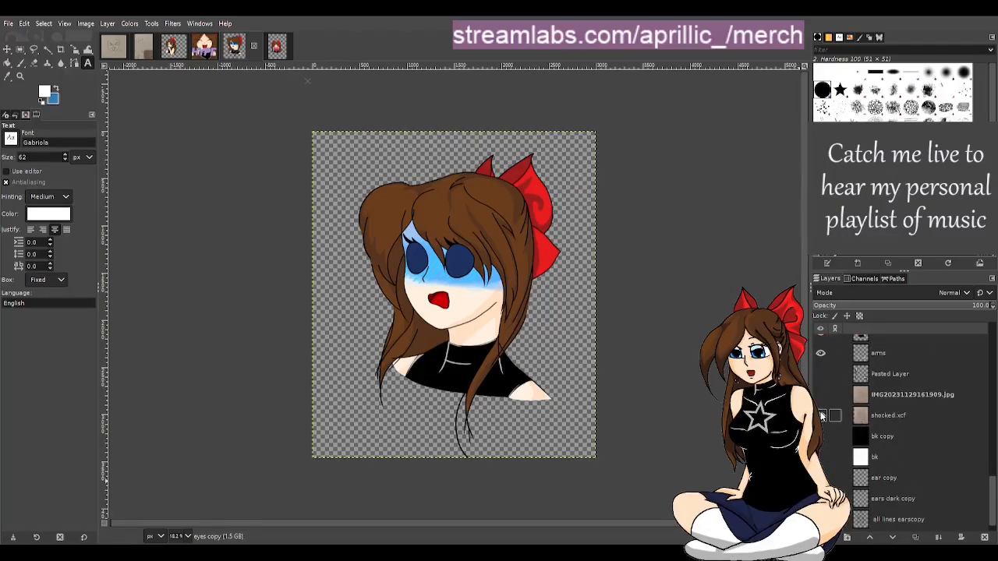
pyautogui.click(821, 416)
pyautogui.click(821, 416)
pyautogui.click(146, 55)
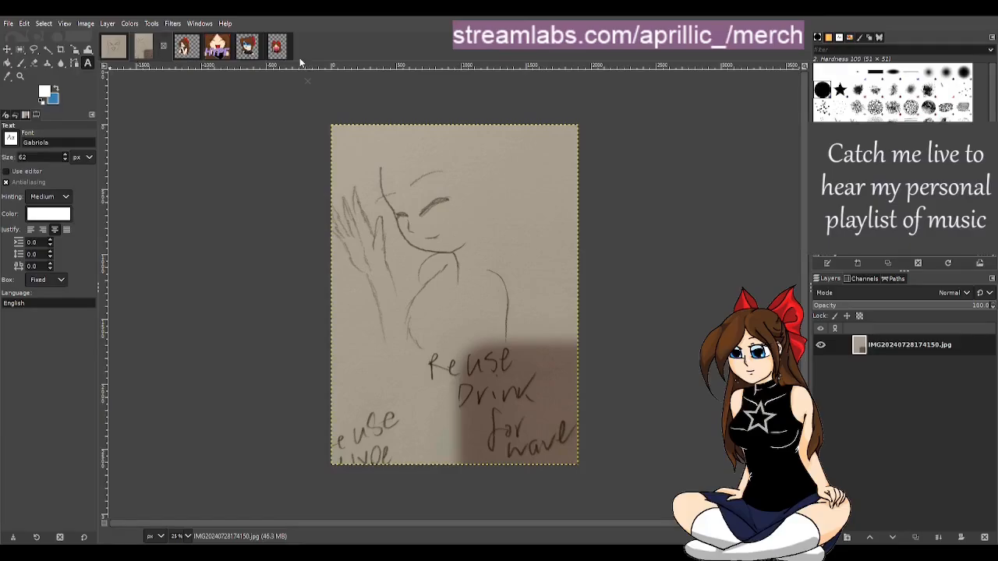
pyautogui.click(215, 49)
pyautogui.click(276, 48)
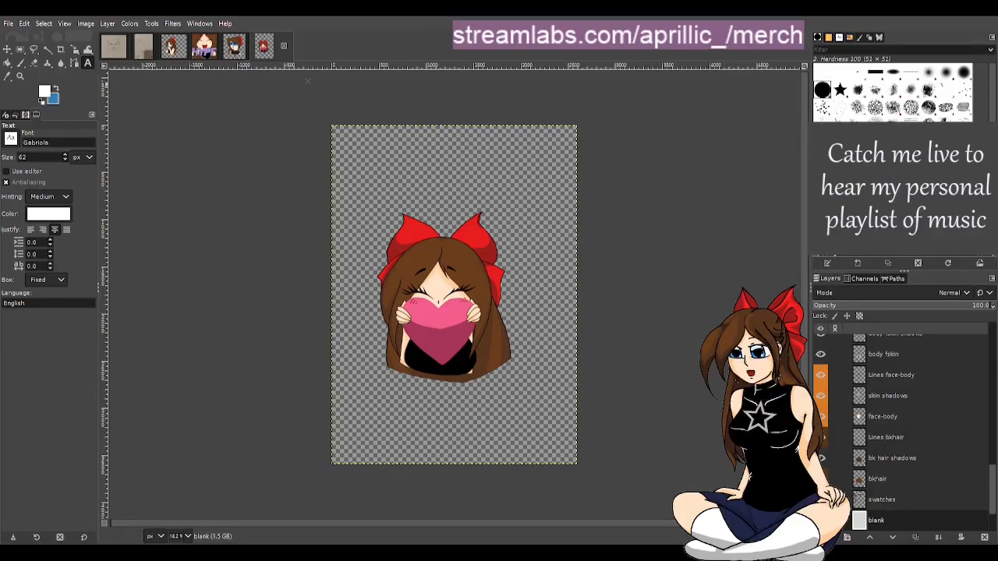
pyautogui.click(8, 23)
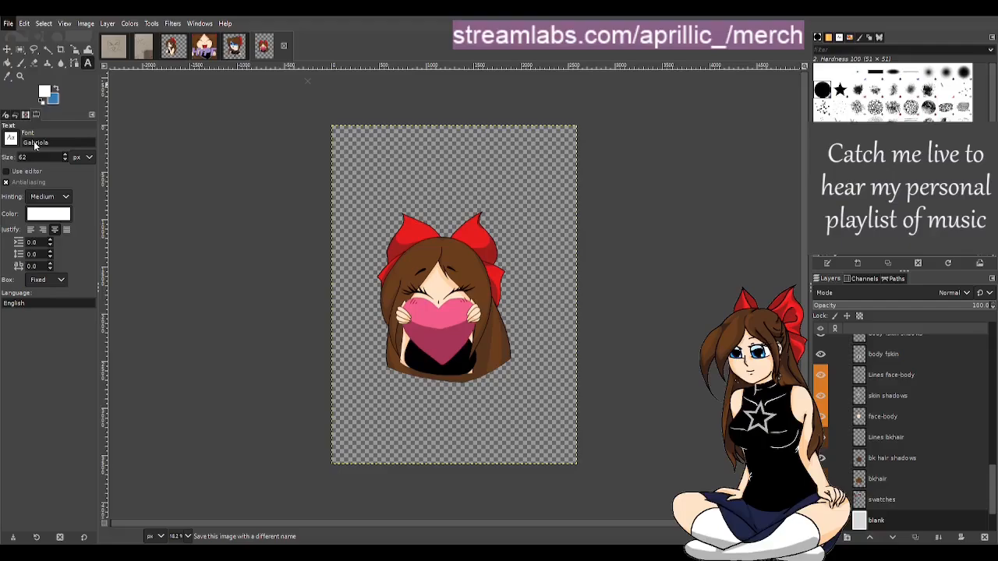
pyautogui.click(34, 143)
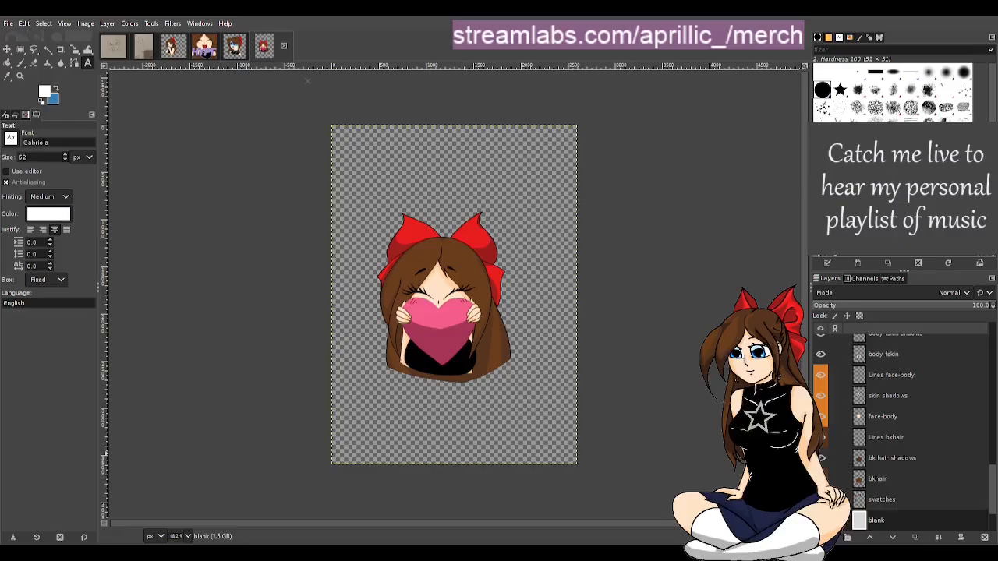
# Paste the copied image into the heart-holding emote as a floating selection
pyautogui.click(243, 112)
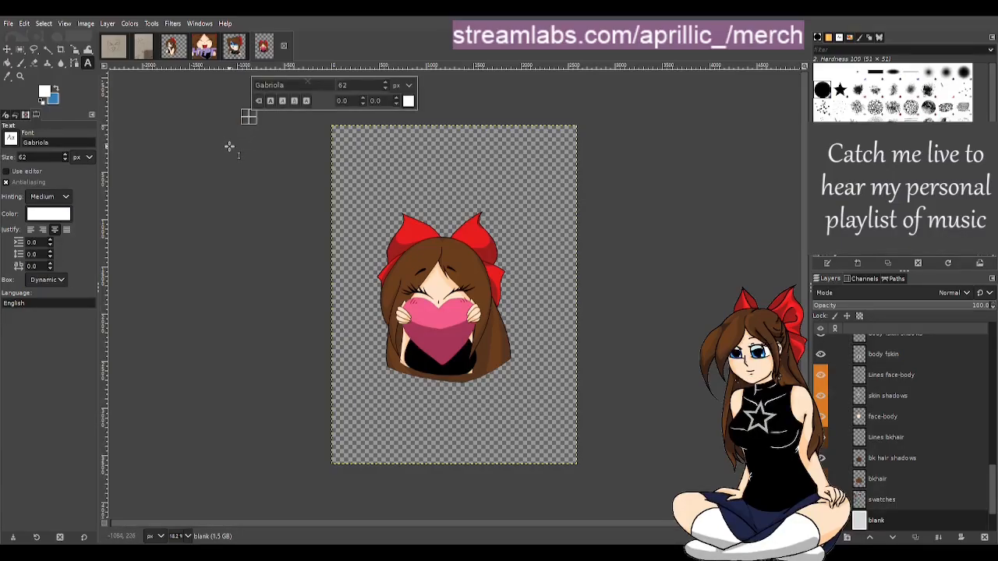
pyautogui.click(251, 194)
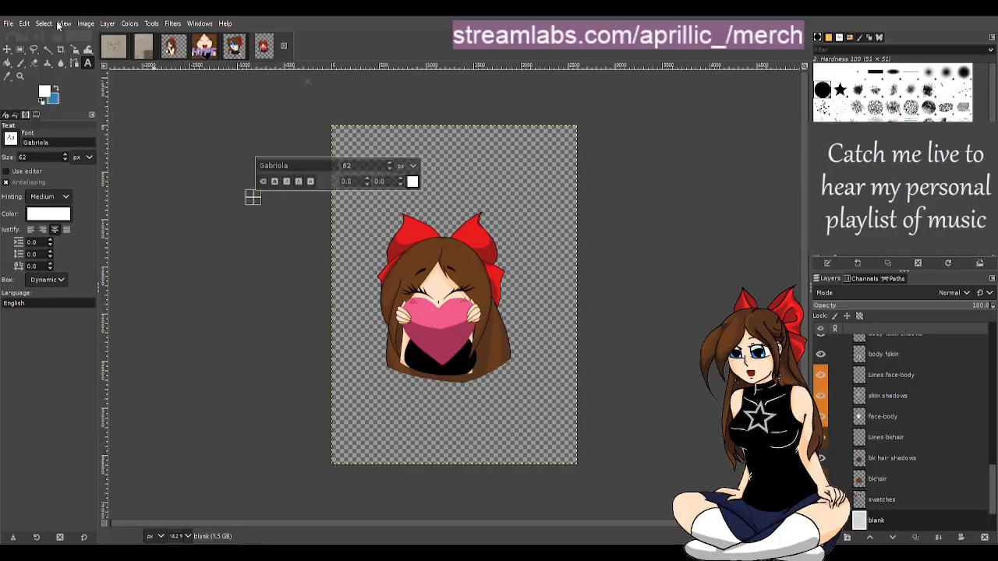
pyautogui.click(8, 49)
pyautogui.hotkey('ctrl', 'v')
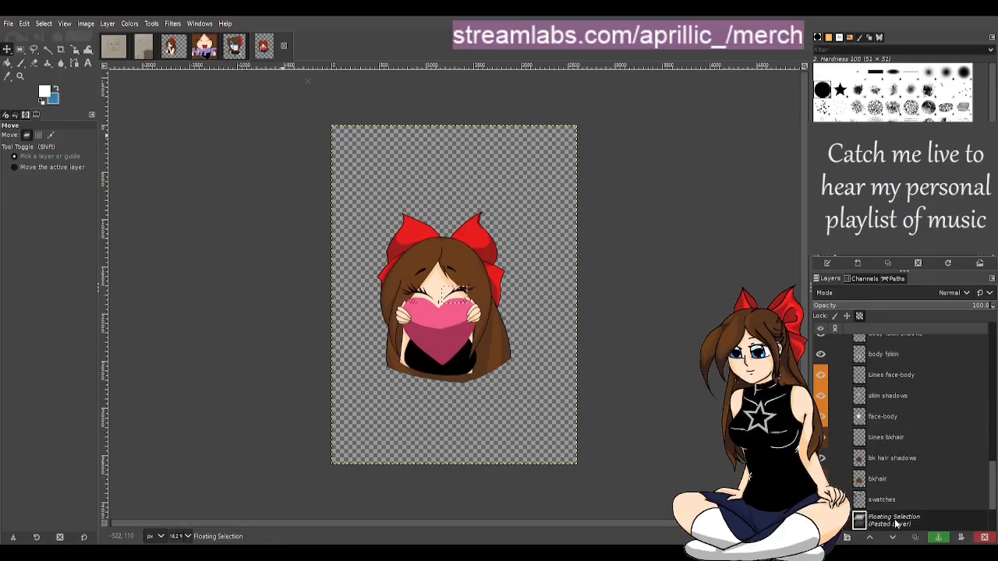
# Turn the floating selection into a new layer and move it to the top of the layer stack
pyautogui.scroll(1, 897, 436)
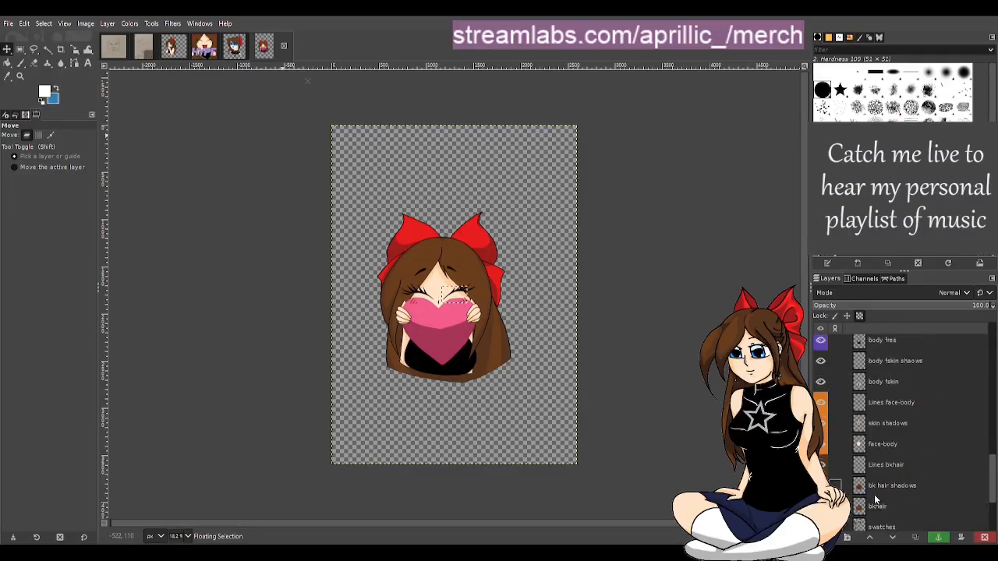
pyautogui.scroll(-1, 886, 472)
pyautogui.click(848, 537)
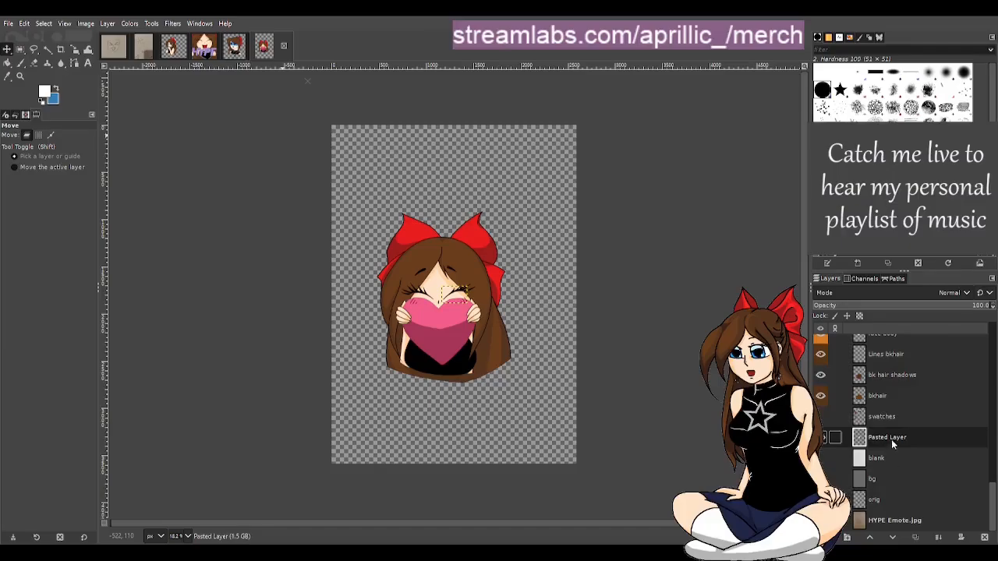
pyautogui.moveTo(893, 443); pyautogui.dragTo(889, 339)
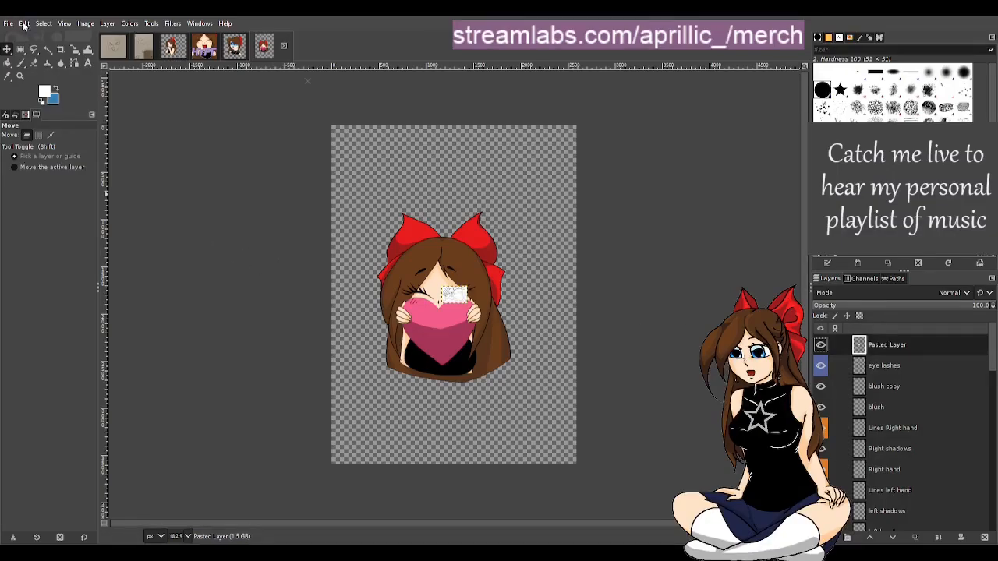
# Try to scale the pasted layer larger across the canvas with the Scale tool
pyautogui.click(75, 49)
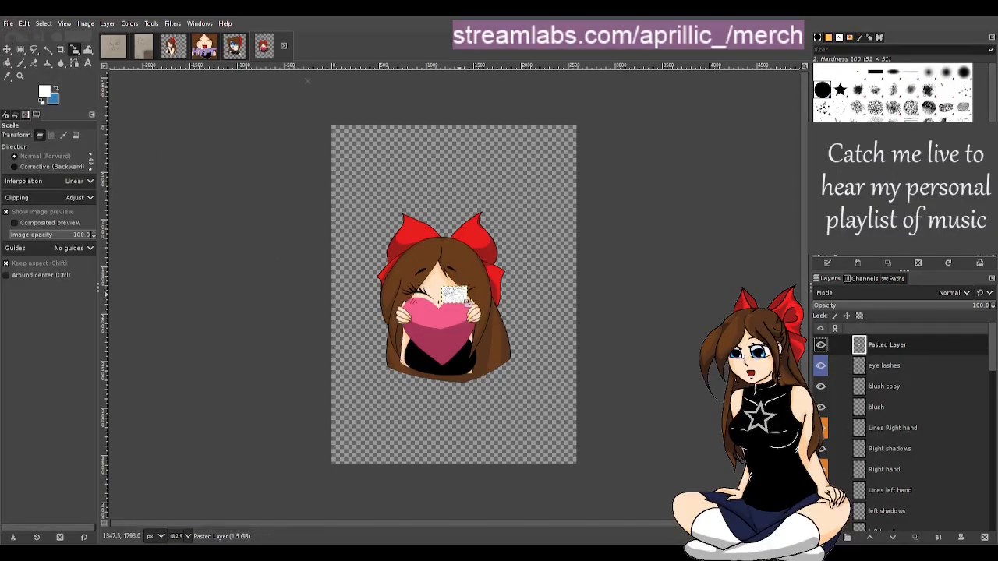
pyautogui.click(465, 302)
pyautogui.moveTo(442, 306)
pyautogui.mouseDown()
pyautogui.moveTo(343, 456)
pyautogui.moveTo(257, 472)
pyautogui.mouseUp()
pyautogui.moveTo(470, 290); pyautogui.dragTo(653, 232)
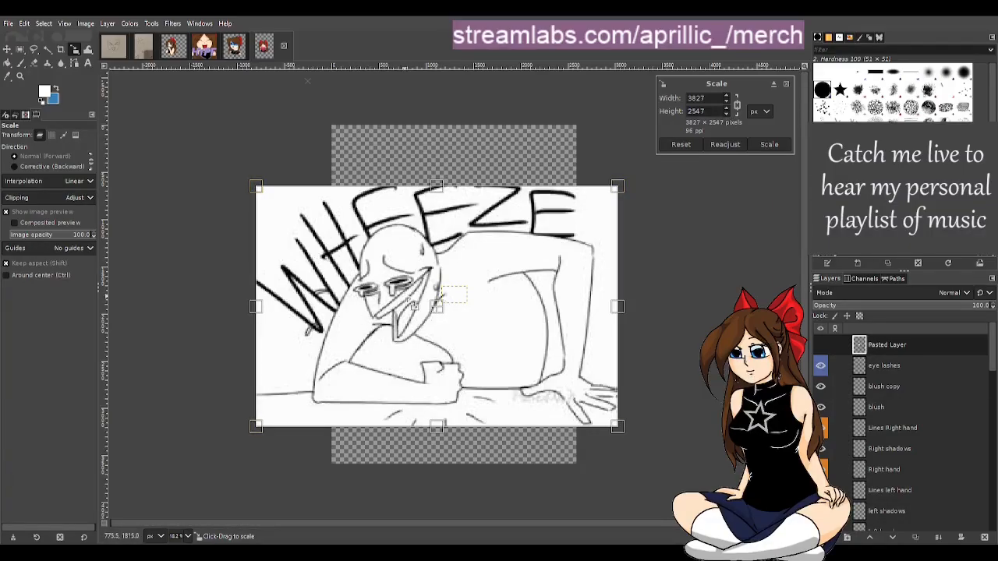
pyautogui.click(787, 84)
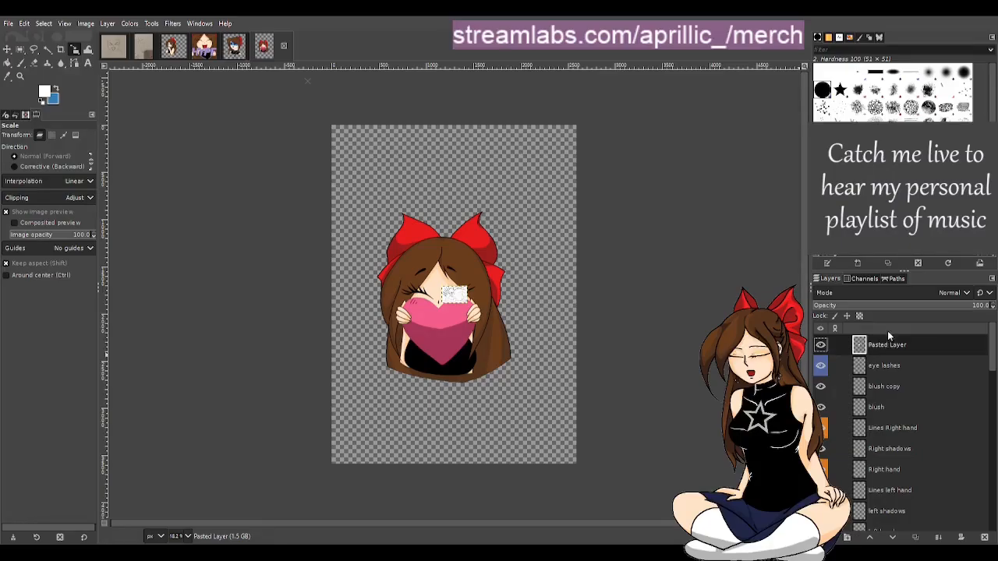
# Undo the last change to the pasted layer
pyautogui.hotkey('ctrl', 'z')
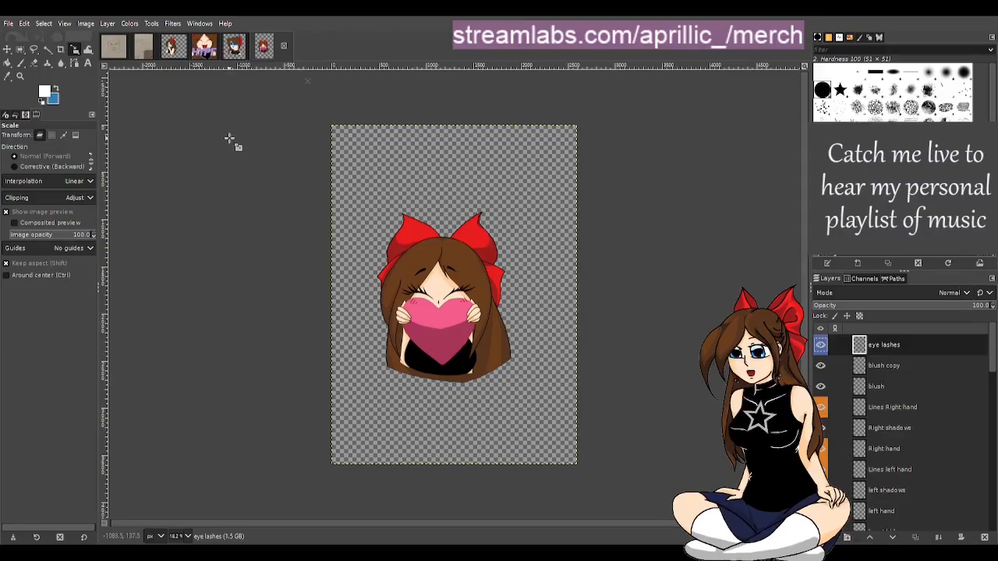
pyautogui.scroll(1, 402, 180)
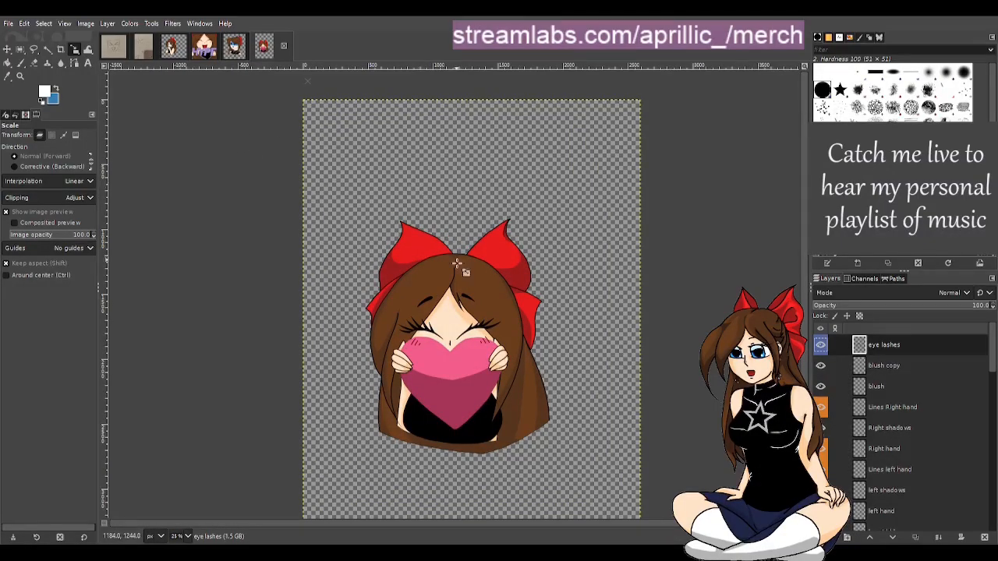
# Open the cat-eared shocked emote and undo the shocked emote layer pasted into it
pyautogui.scroll(1, 437, 425)
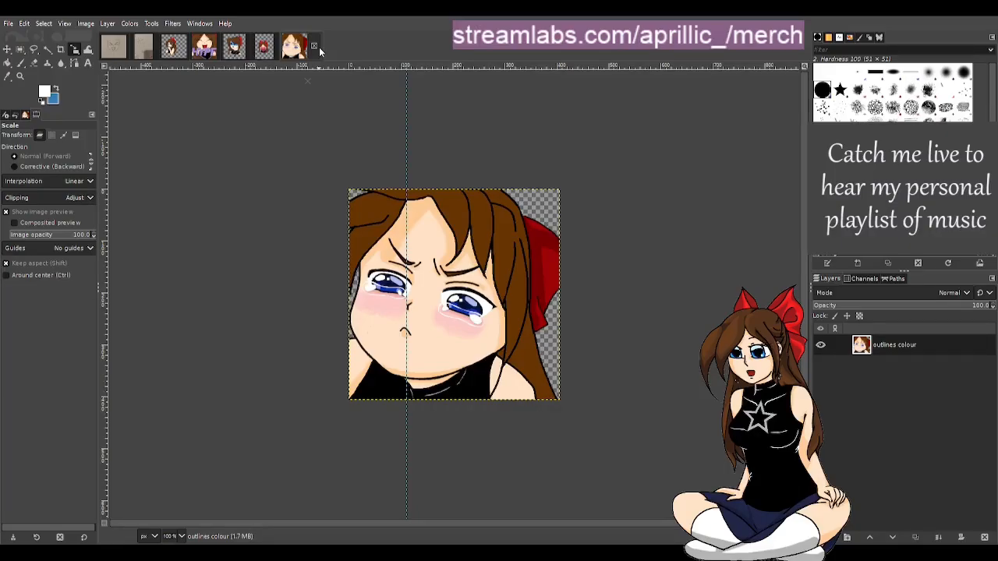
pyautogui.click(234, 47)
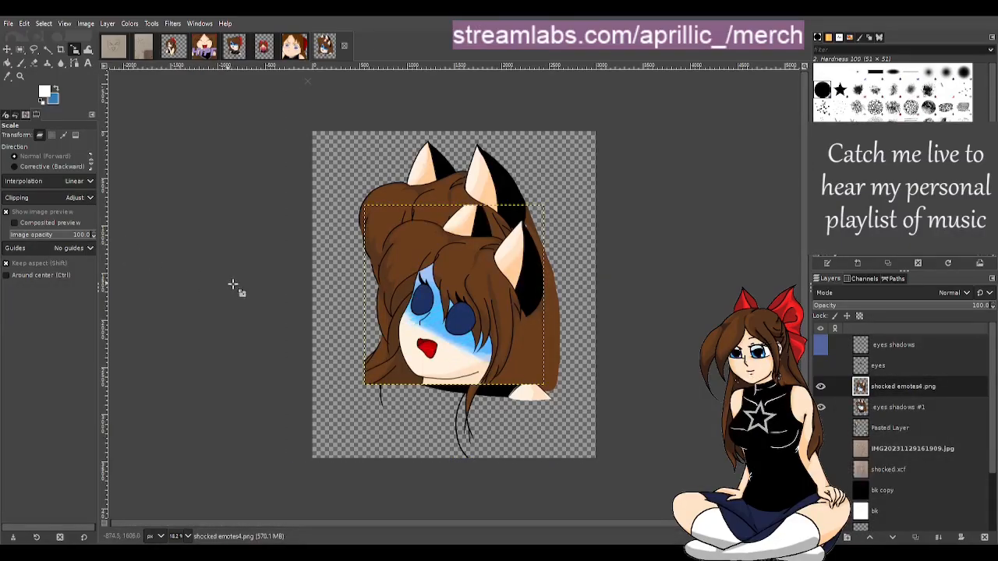
pyautogui.hotkey('ctrl', 'z')
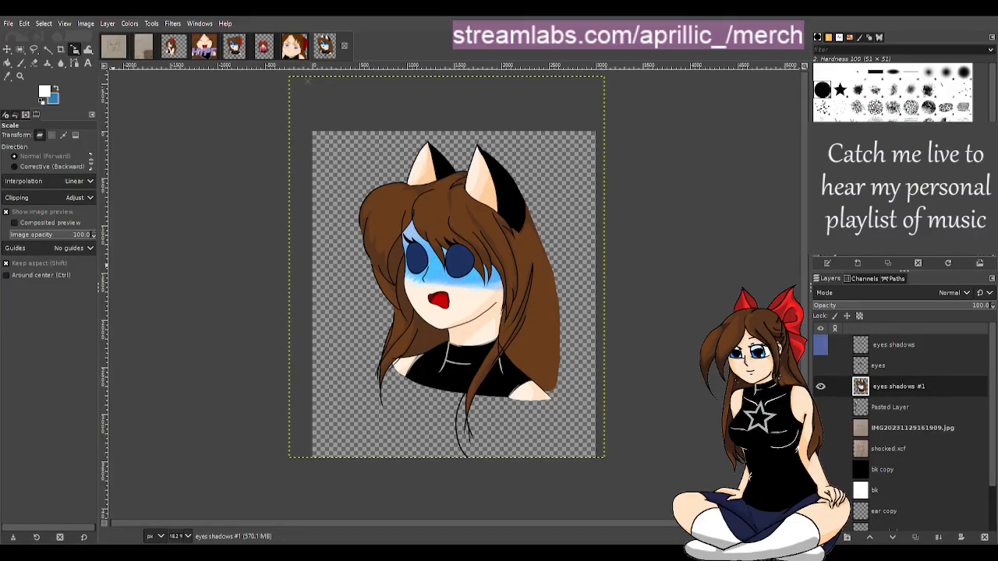
# Try adding an emote-list screenshot as a layer and scaling it up to about 3027 × 2758 px
pyautogui.moveTo(113, 265); pyautogui.dragTo(374, 359)
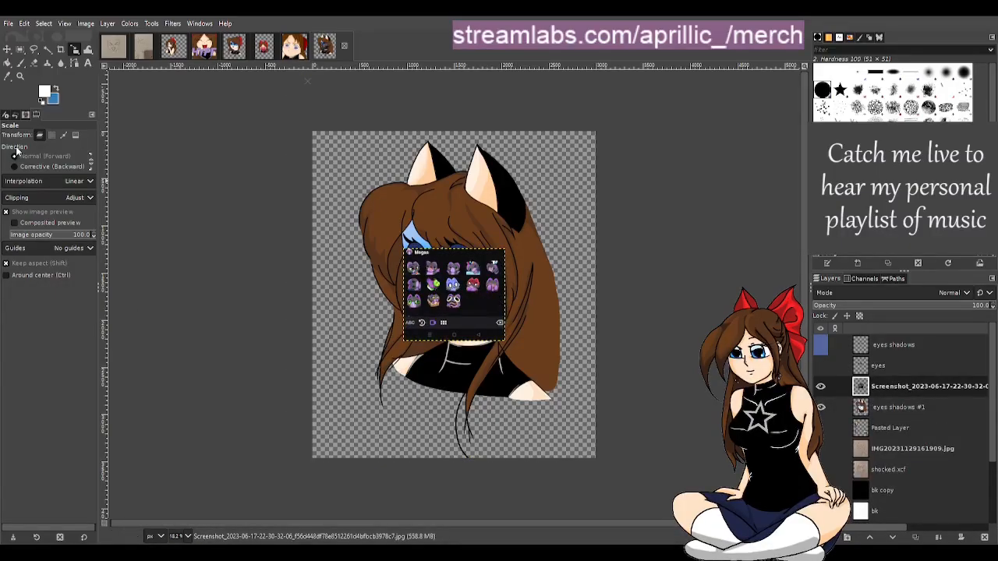
pyautogui.click(501, 318)
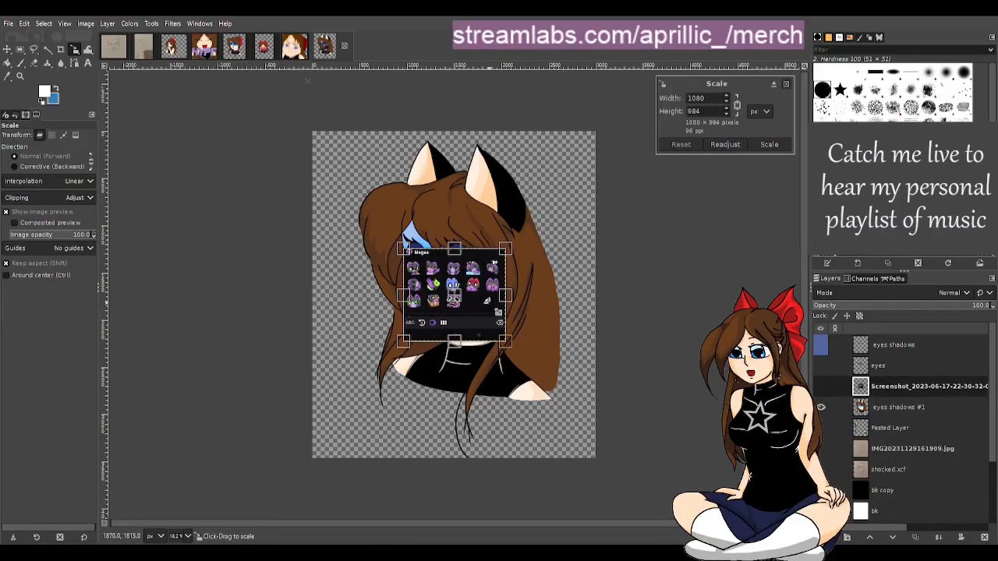
pyautogui.moveTo(455, 249); pyautogui.dragTo(439, 139)
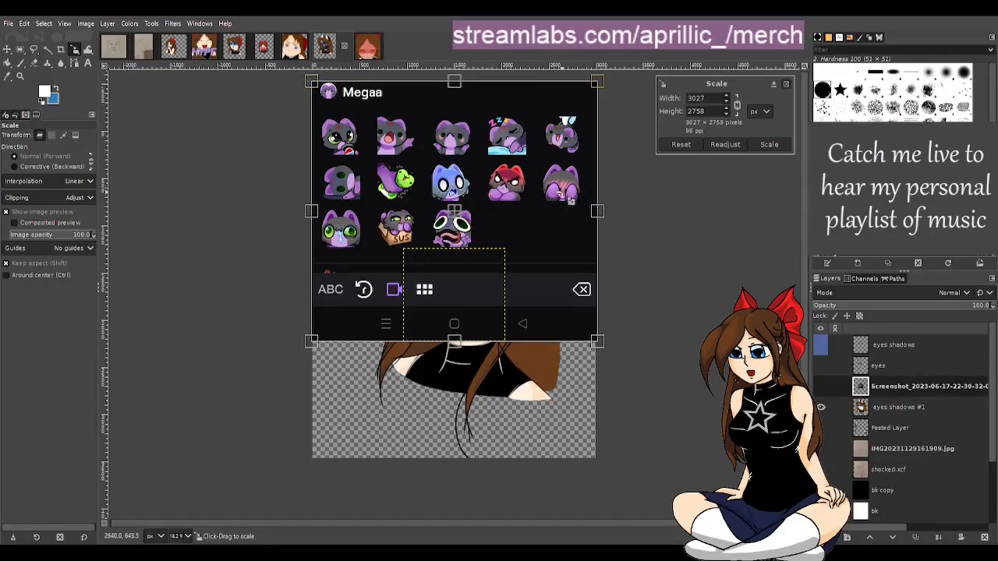
pyautogui.click(366, 48)
pyautogui.click(324, 49)
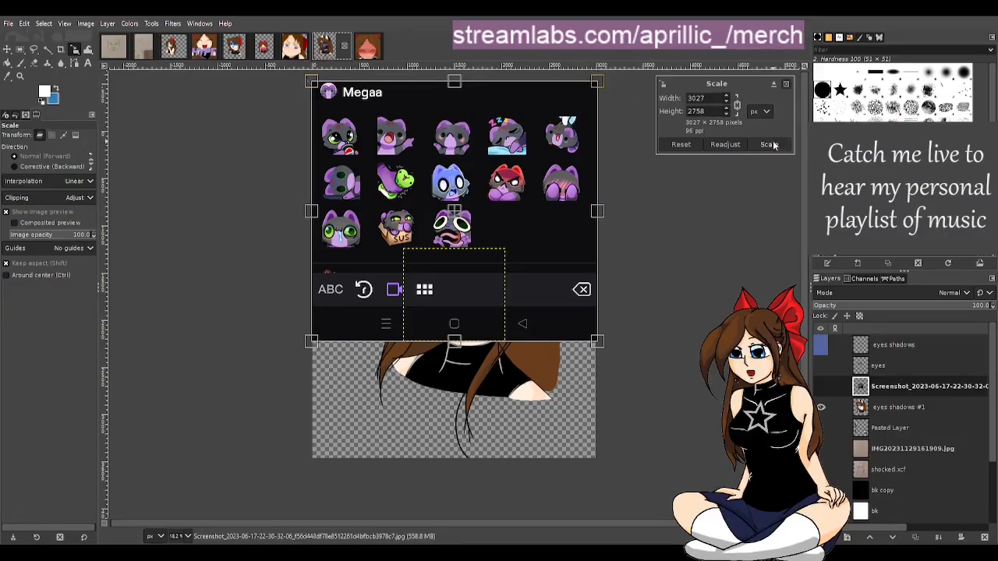
pyautogui.click(787, 85)
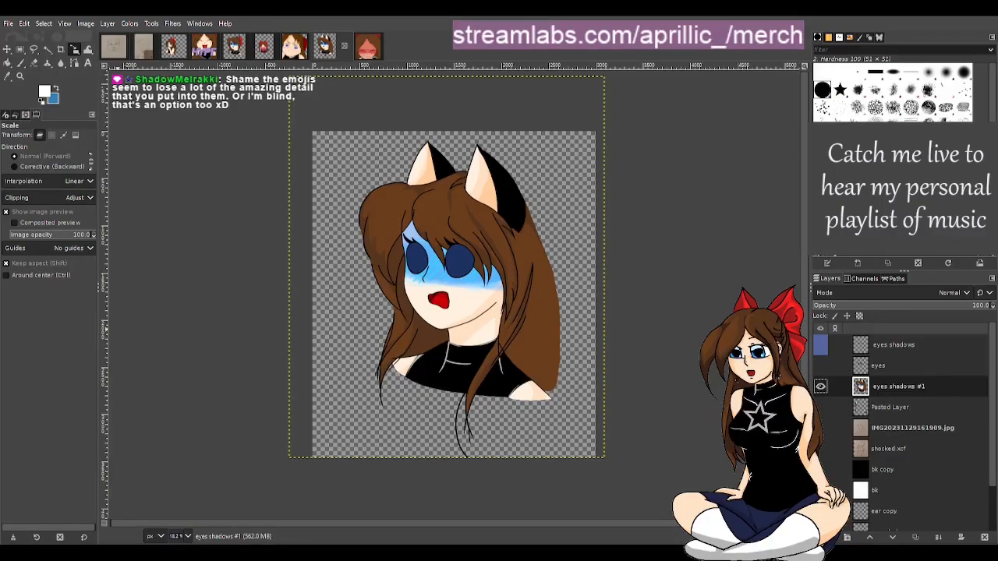
# Browse through the open emote files, ending on the heart-holding emote
pyautogui.click(175, 55)
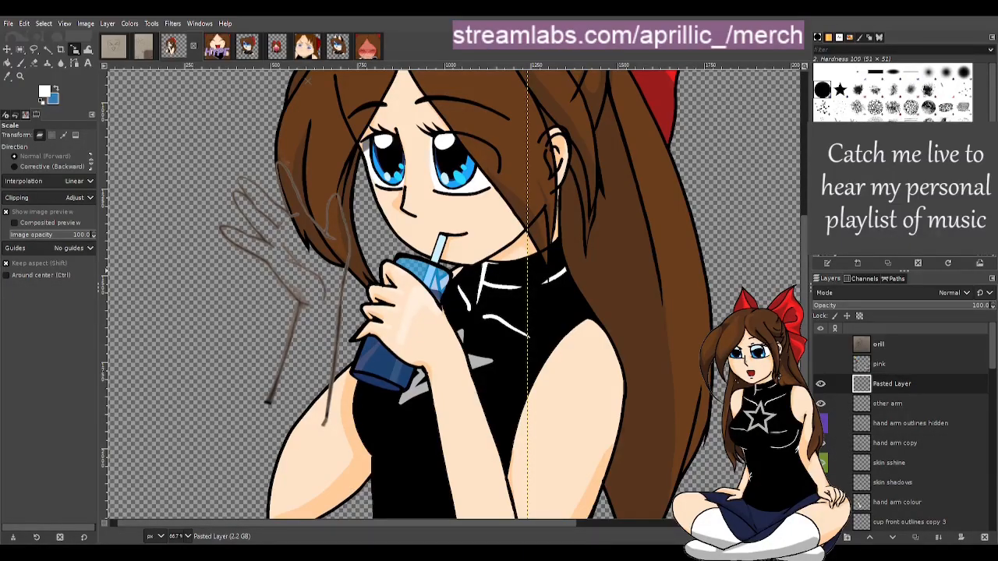
pyautogui.click(233, 47)
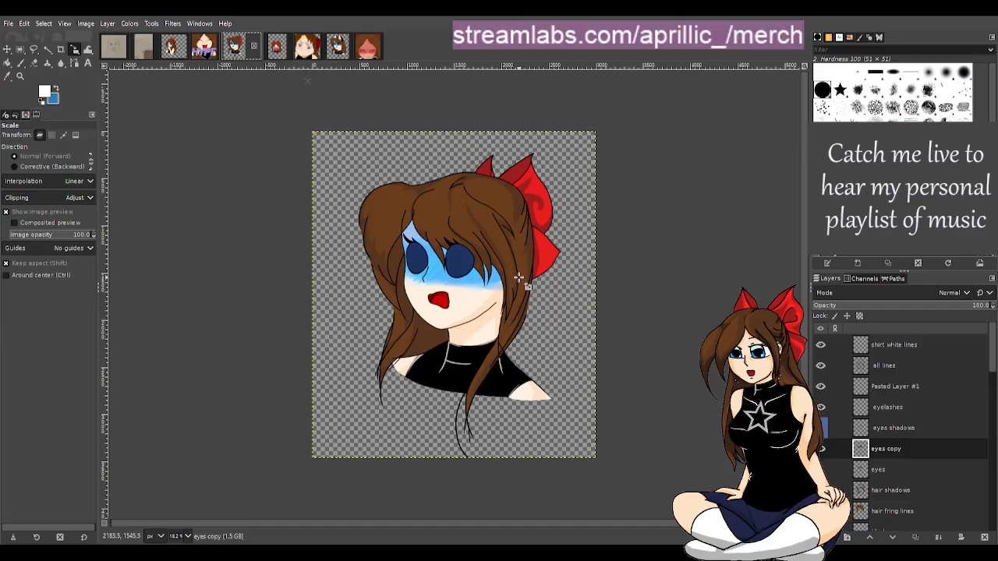
pyautogui.click(265, 47)
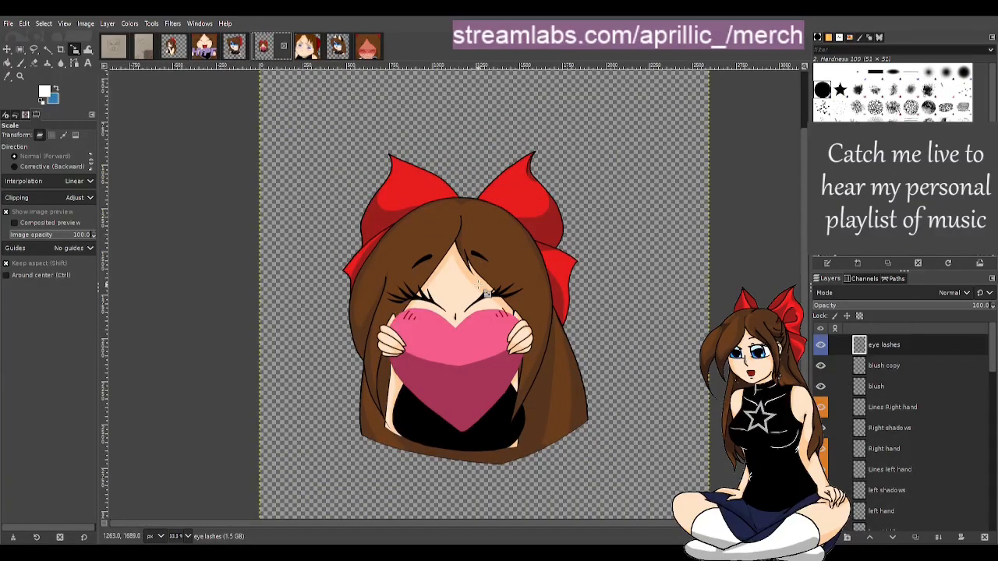
pyautogui.scroll(-2, 485, 307)
pyautogui.scroll(-1, 486, 306)
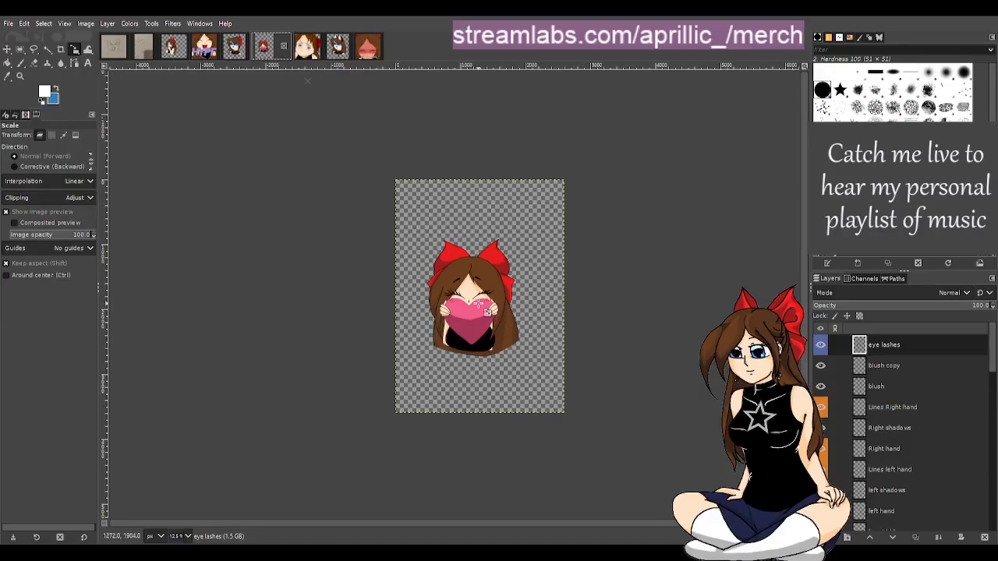
pyautogui.scroll(1, 514, 313)
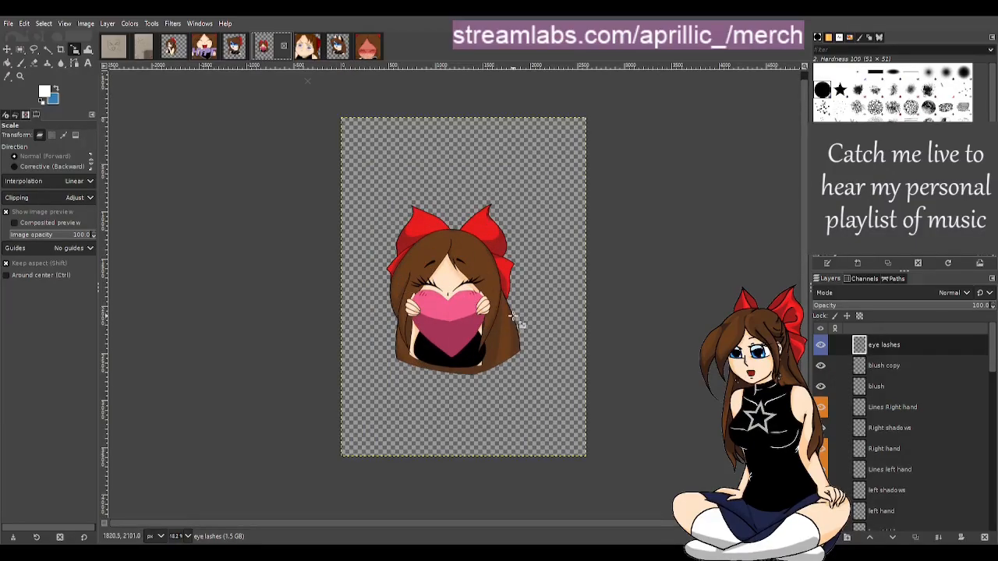
pyautogui.scroll(1, 464, 311)
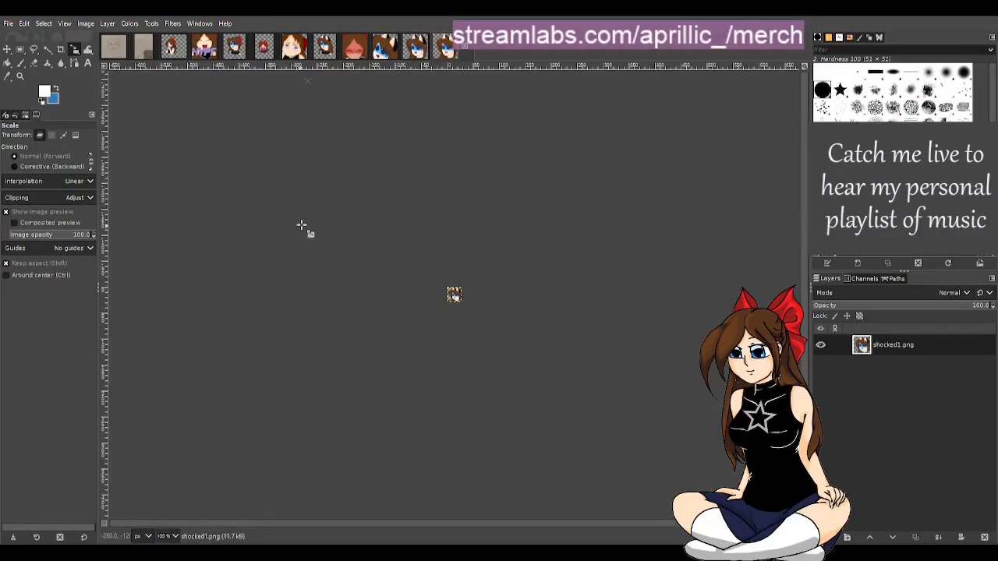
# Close several of the extra shocked emote images
pyautogui.click(419, 58)
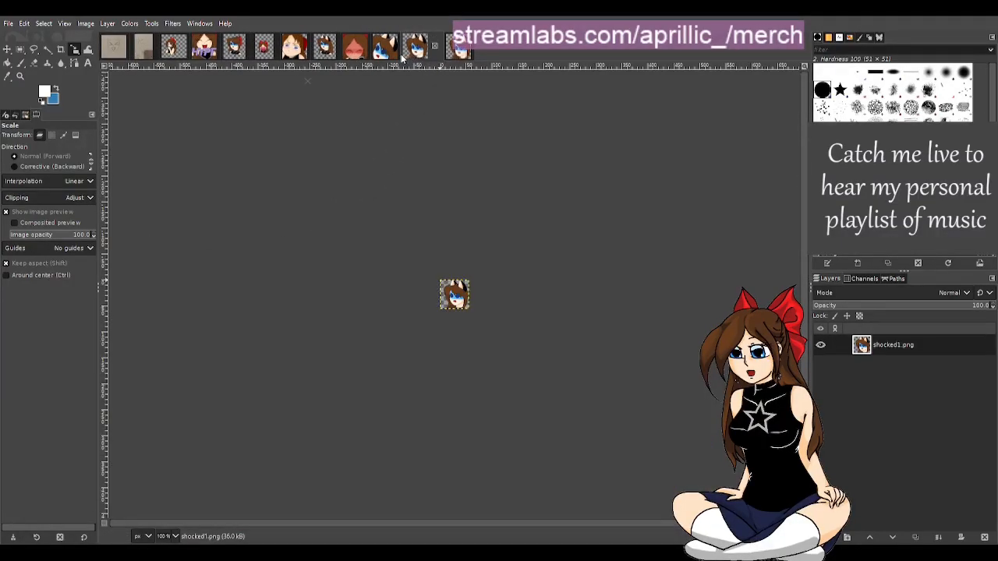
pyautogui.click(383, 59)
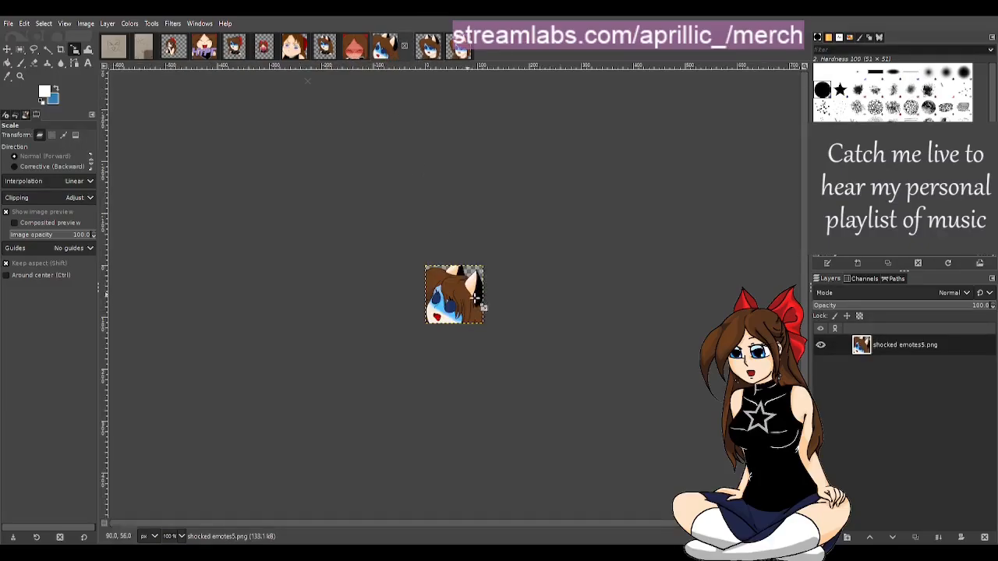
pyautogui.click(428, 47)
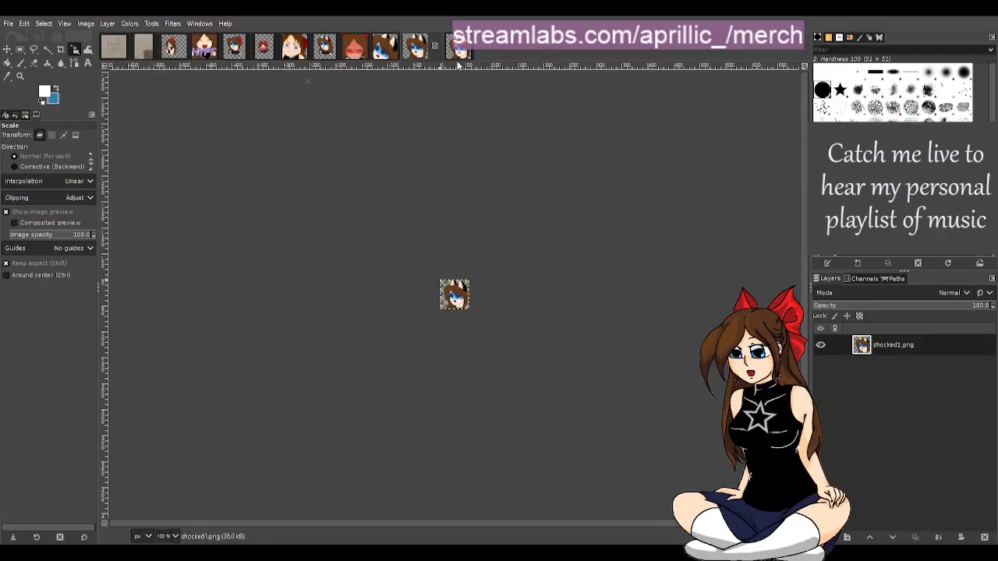
pyautogui.click(460, 51)
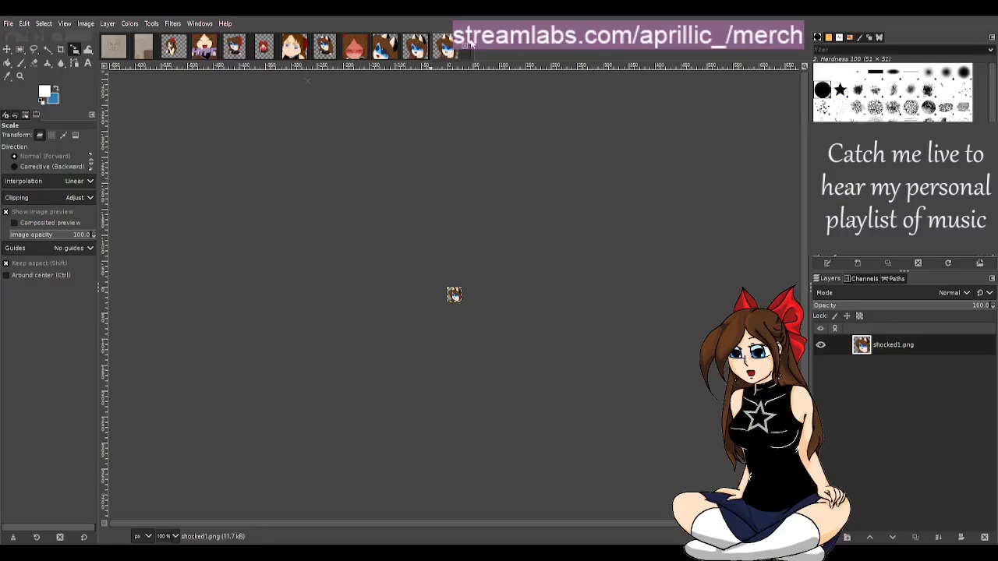
pyautogui.click(466, 47)
pyautogui.click(436, 46)
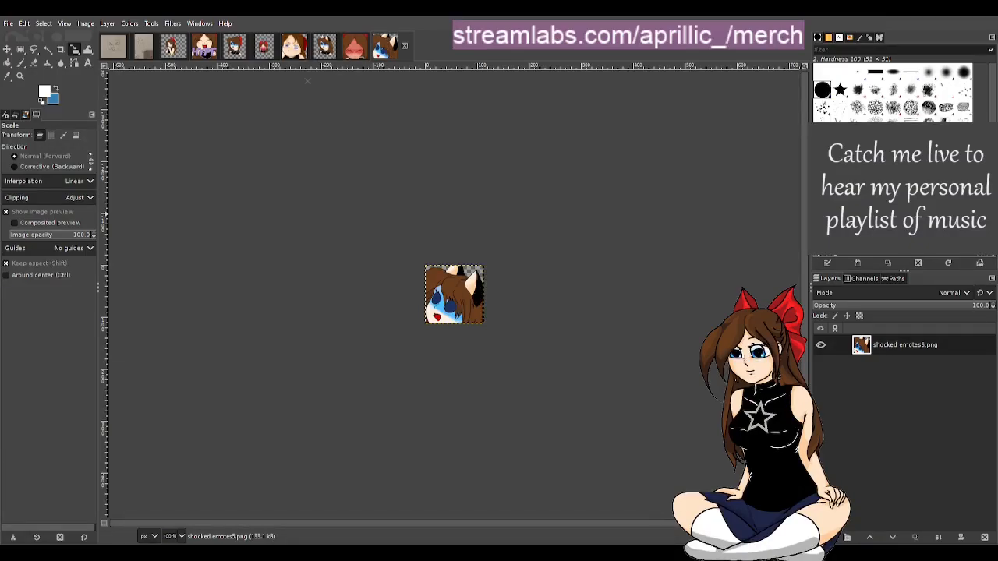
pyautogui.click(403, 47)
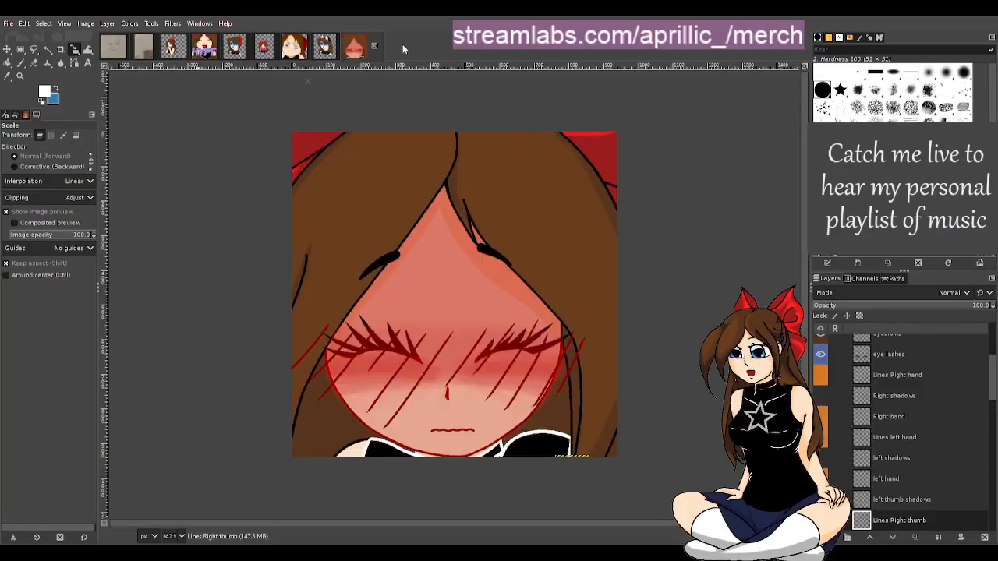
pyautogui.click(373, 47)
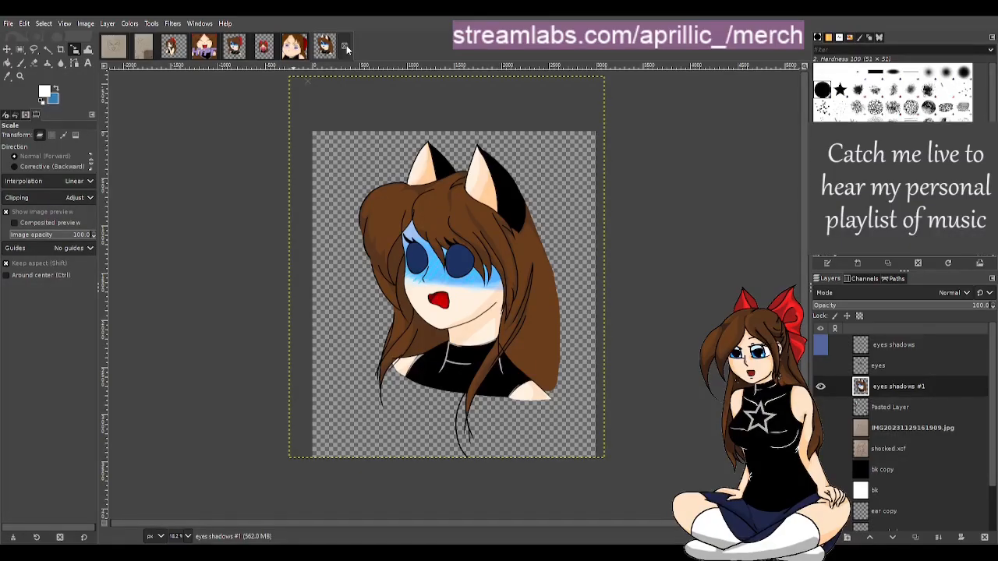
# Close the remaining shocked emote images, including the cat-eared shocked emote
pyautogui.click(238, 51)
pyautogui.click(315, 51)
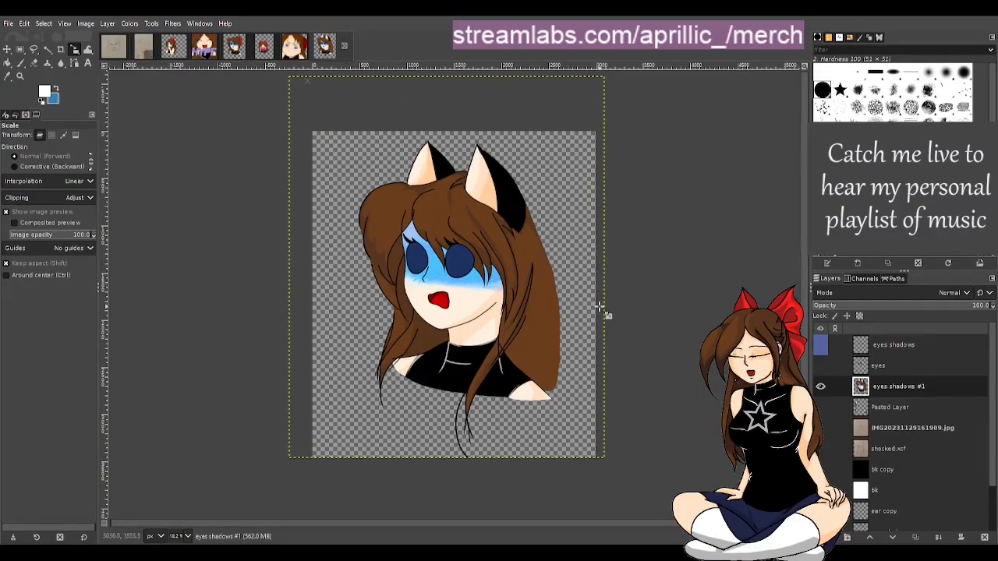
pyautogui.click(243, 53)
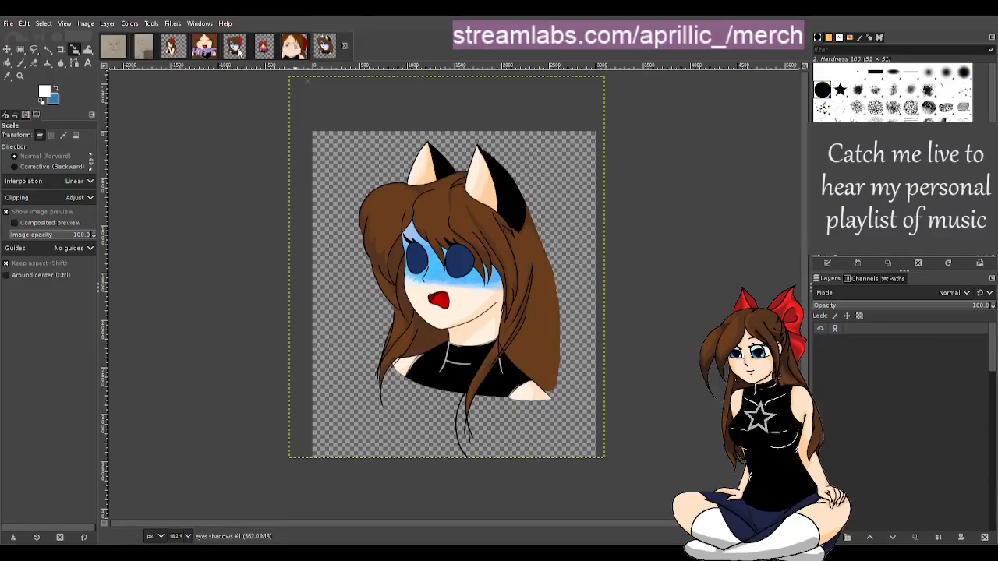
pyautogui.click(334, 52)
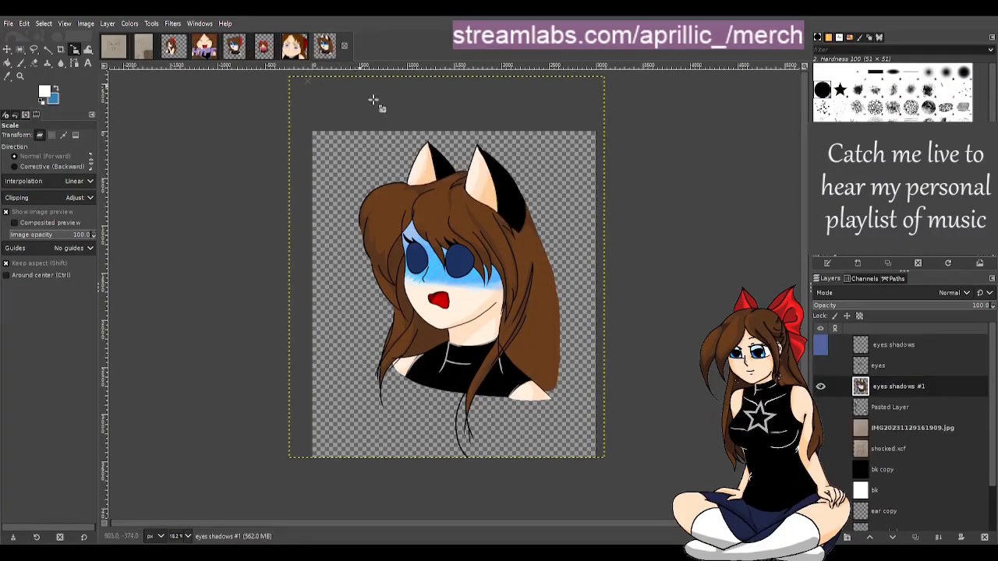
pyautogui.scroll(-2, 903, 471)
pyautogui.scroll(2, 907, 468)
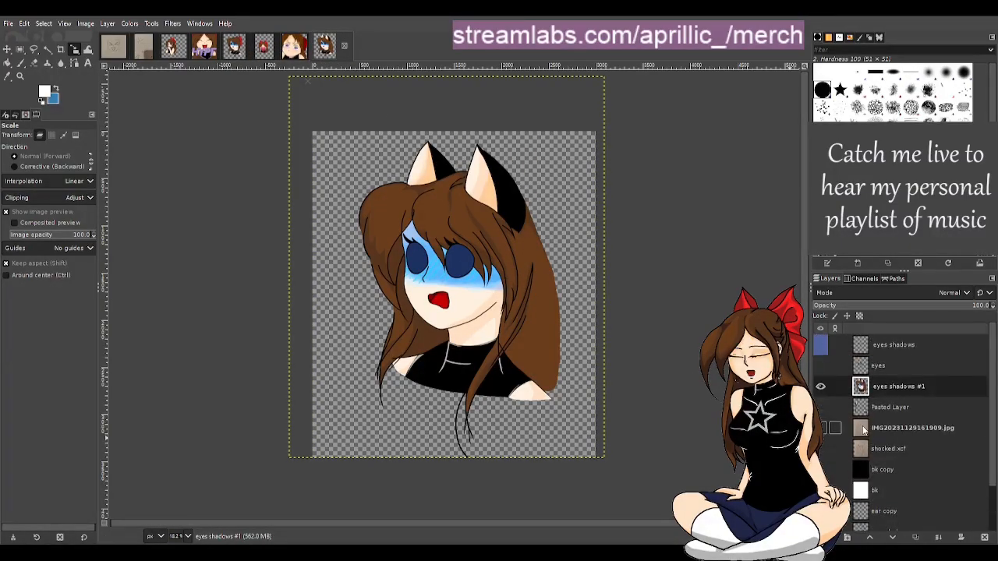
pyautogui.click(346, 48)
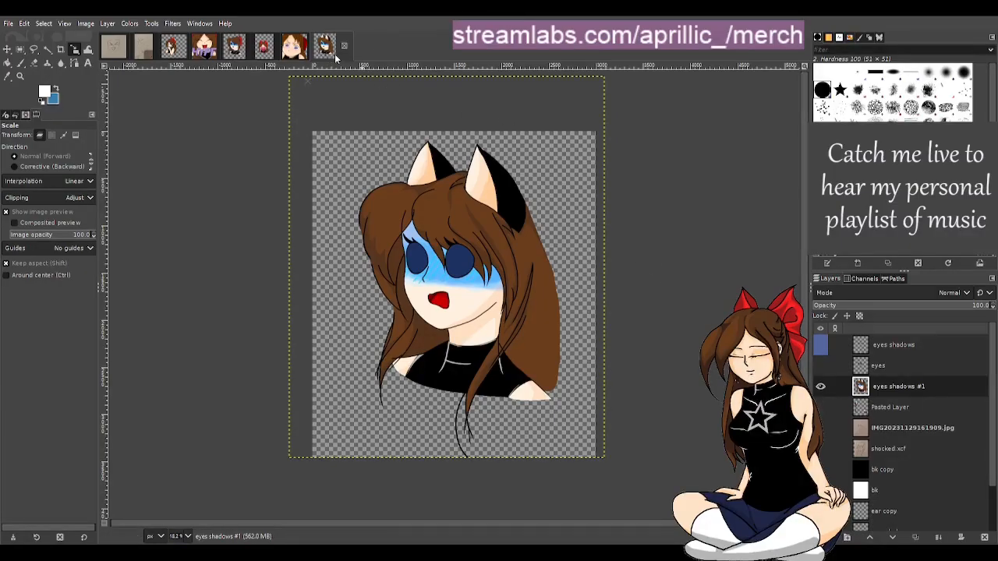
pyautogui.click(314, 46)
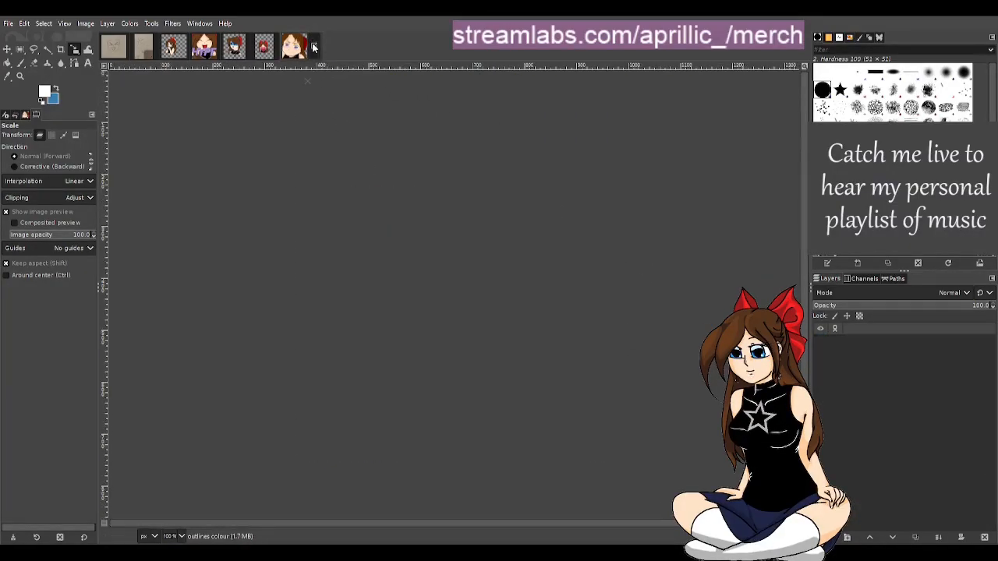
# Compare the HYPE emote, the laughing face sketch and the heart-holding emote up close
pyautogui.click(203, 48)
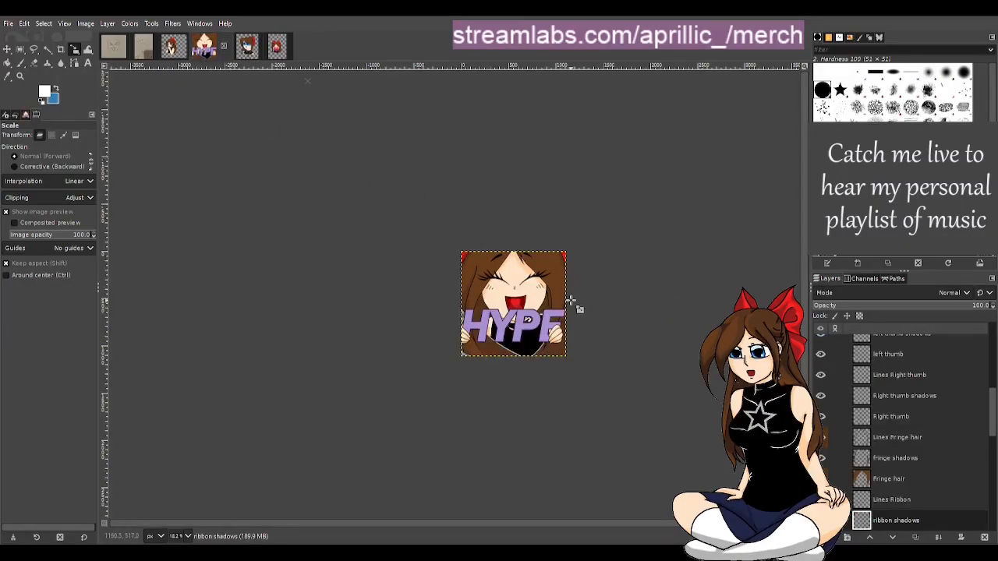
pyautogui.click(113, 47)
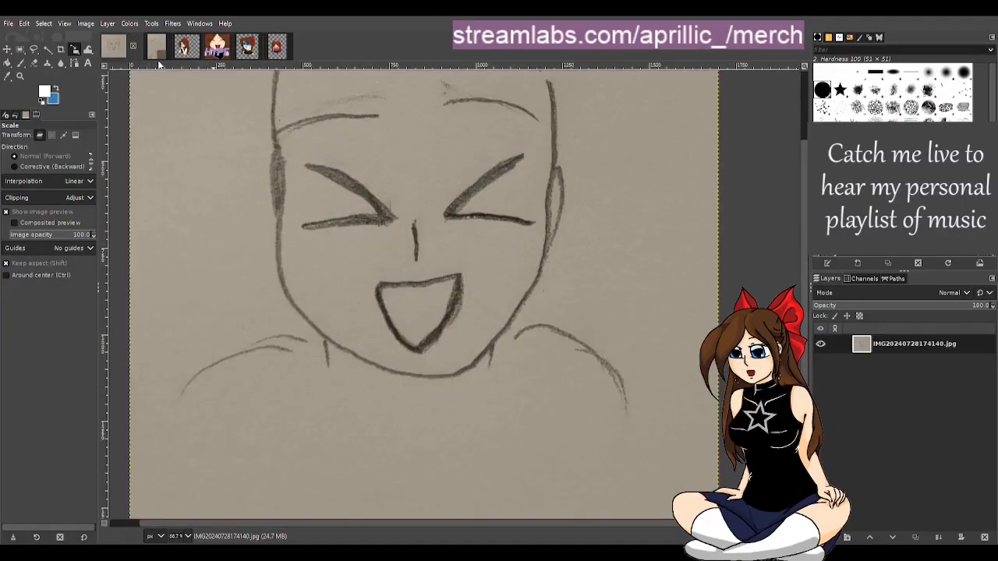
pyautogui.click(216, 49)
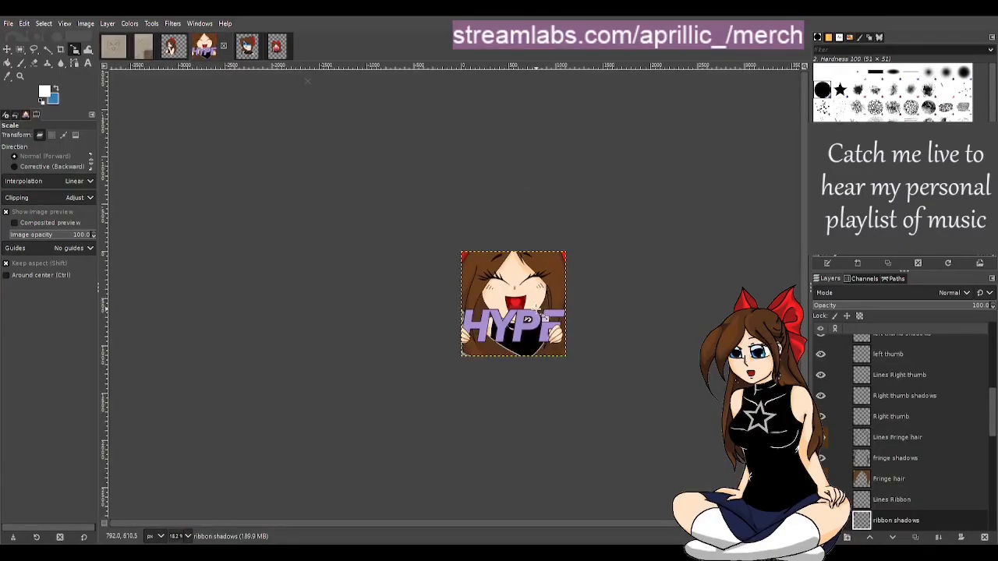
pyautogui.click(279, 49)
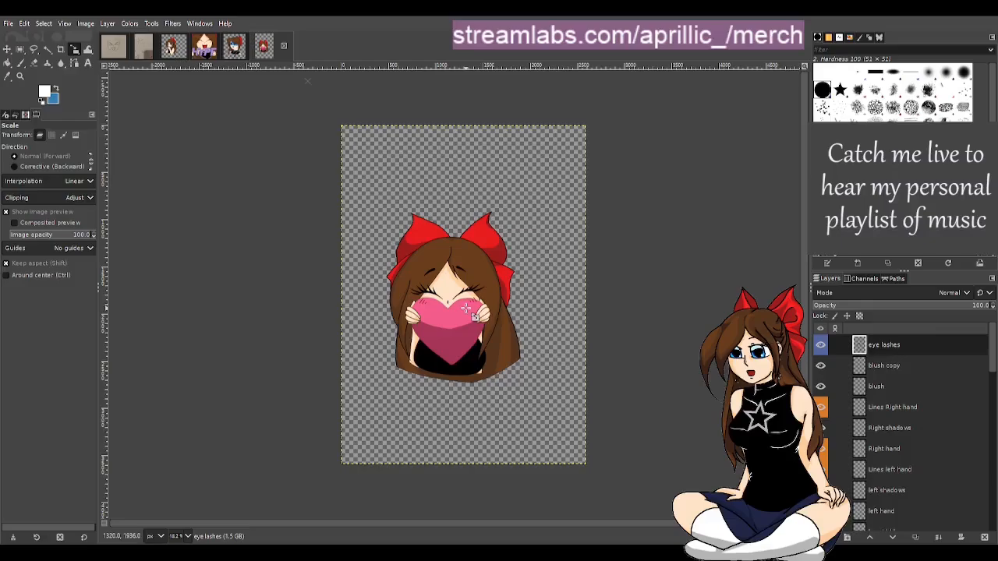
pyautogui.scroll(1, 481, 319)
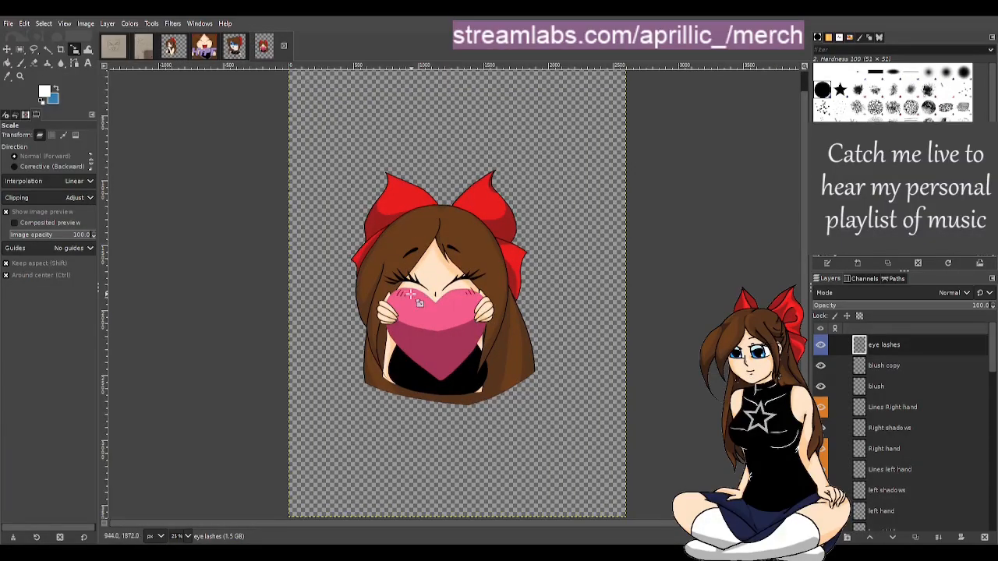
pyautogui.scroll(1, 420, 301)
pyautogui.scroll(1, 437, 290)
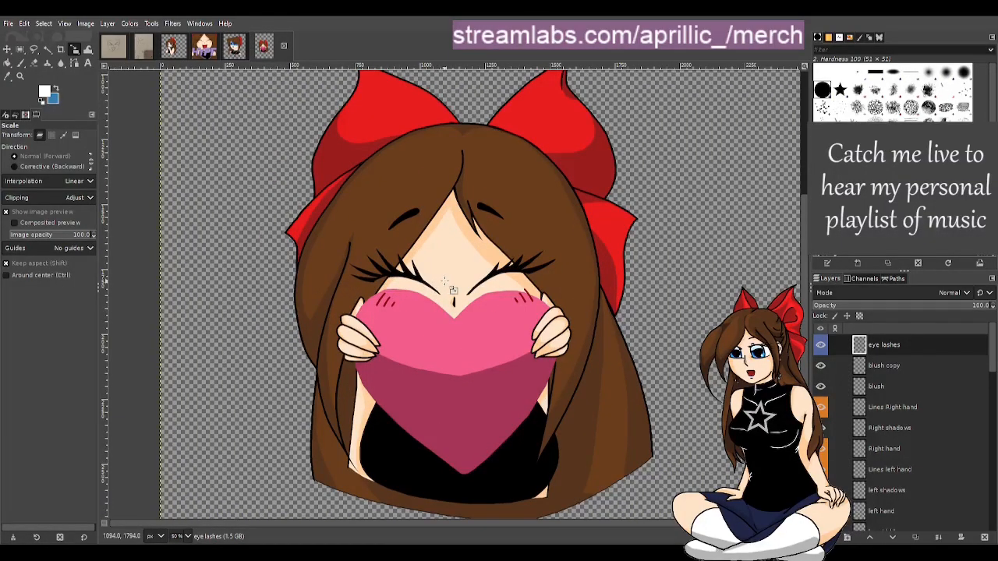
pyautogui.click(203, 48)
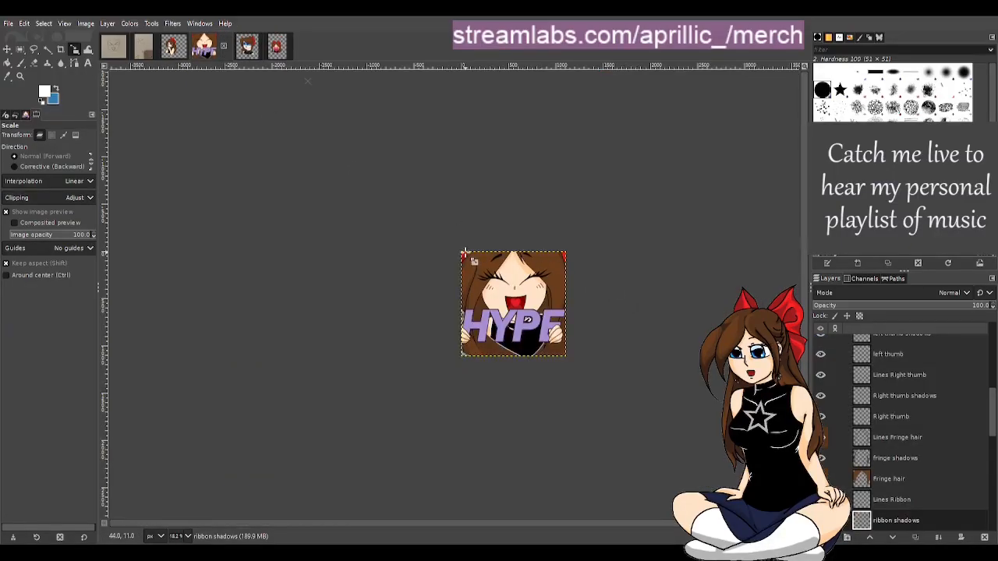
pyautogui.scroll(4, 577, 312)
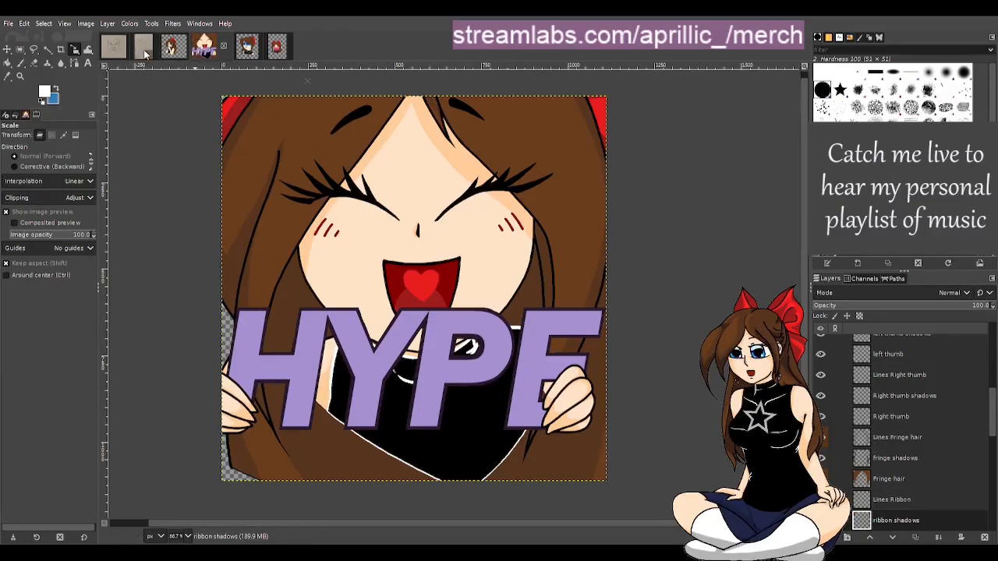
# Switch between the open emote images, ending on the heart-holding emote, and scroll over its canvas
pyautogui.click(174, 48)
pyautogui.click(248, 50)
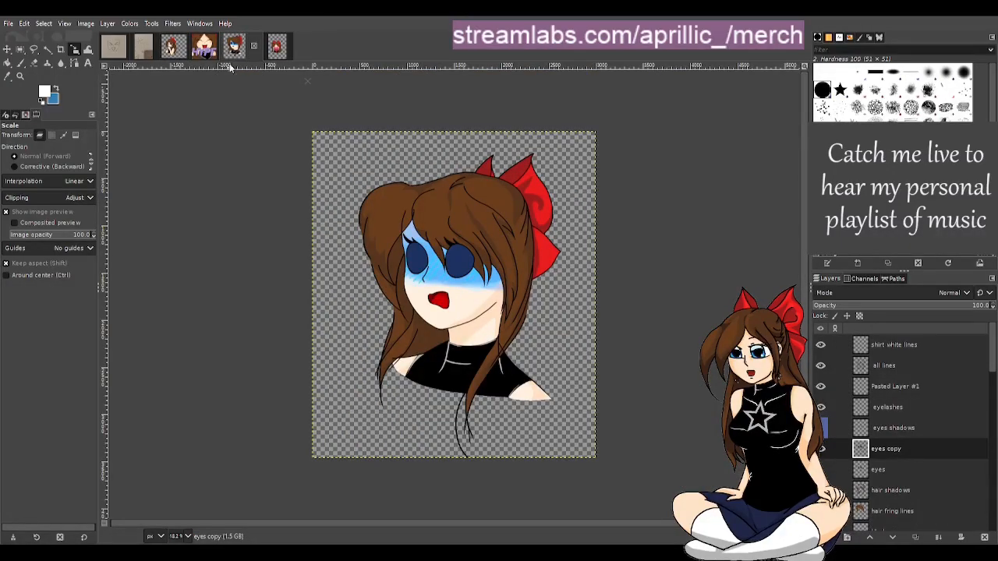
pyautogui.click(277, 49)
pyautogui.click(239, 51)
pyautogui.click(205, 46)
pyautogui.click(247, 48)
pyautogui.click(217, 50)
pyautogui.click(223, 47)
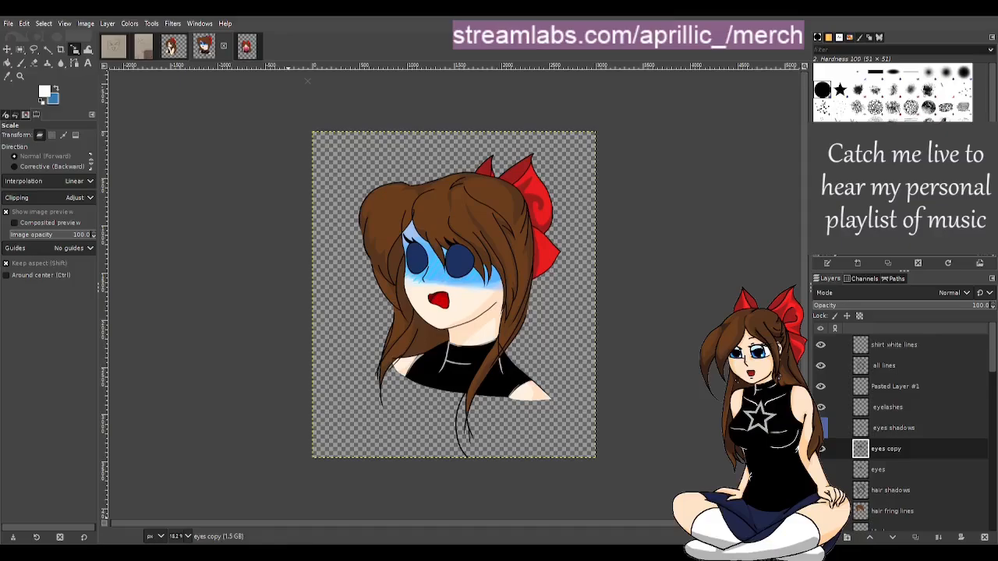
pyautogui.click(248, 47)
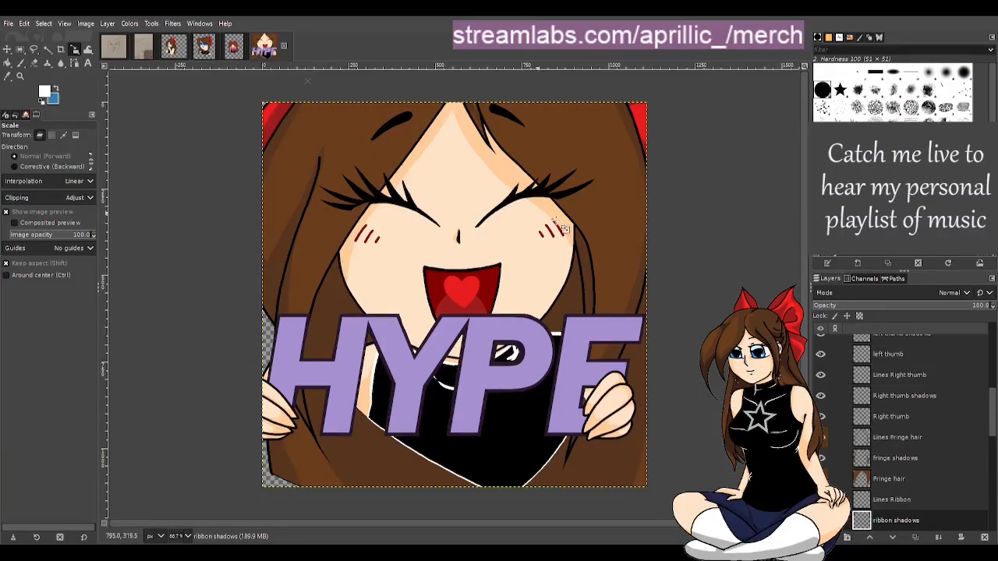
pyautogui.click(234, 48)
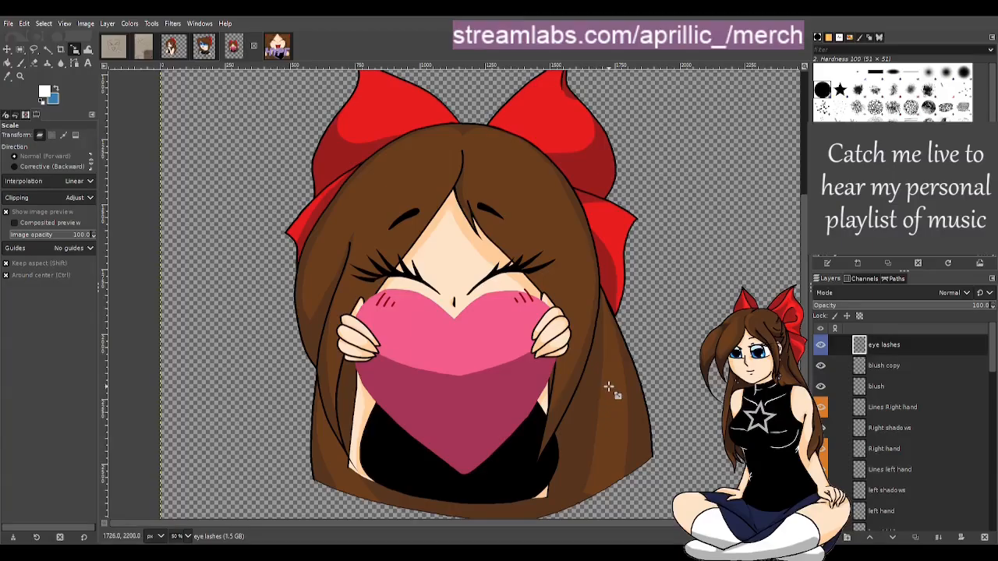
pyautogui.scroll(-5, 702, 437)
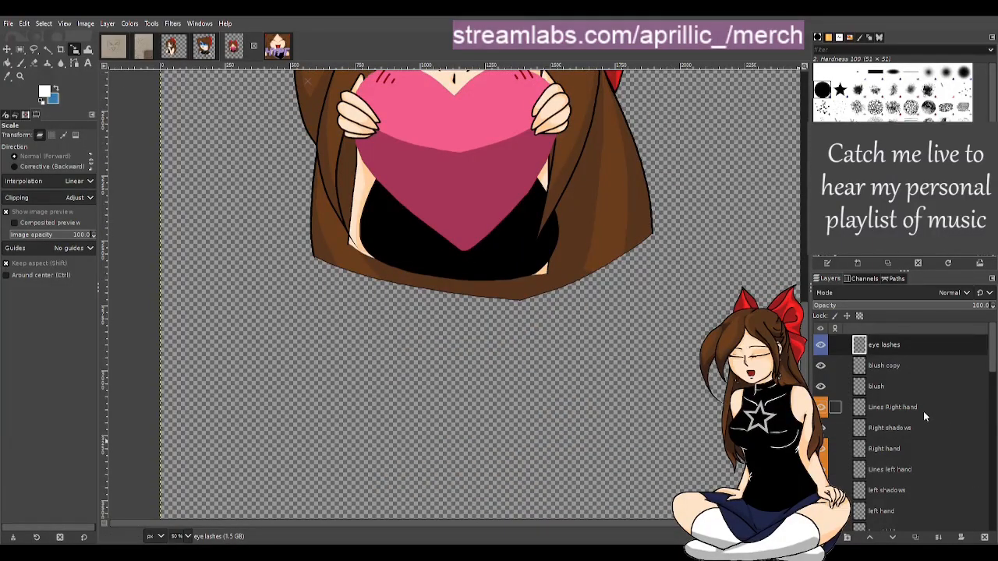
pyautogui.scroll(5, 624, 327)
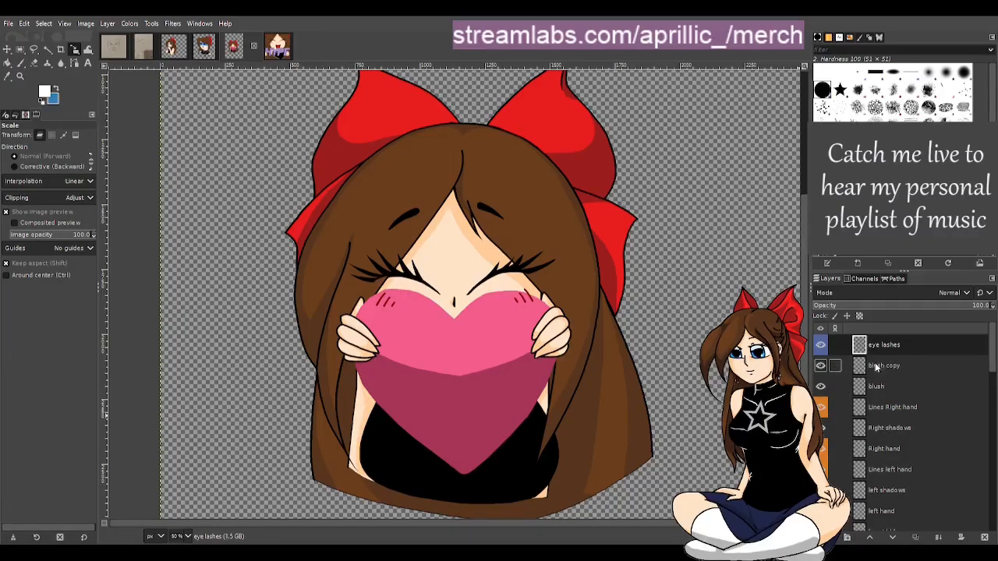
# Save the heart-holding emote file
pyautogui.click(9, 23)
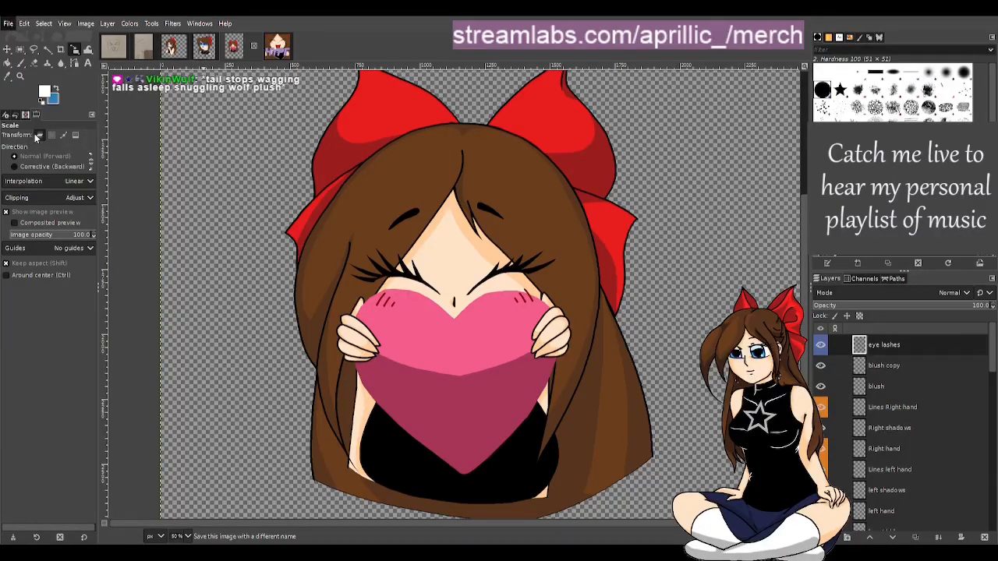
pyautogui.click(36, 134)
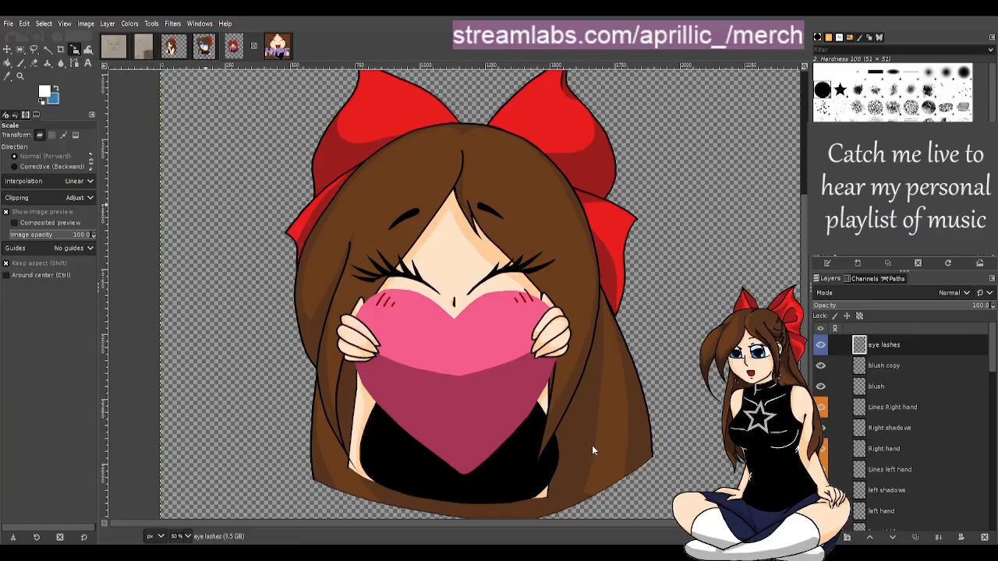
pyautogui.hotkey('ctrl', 's')
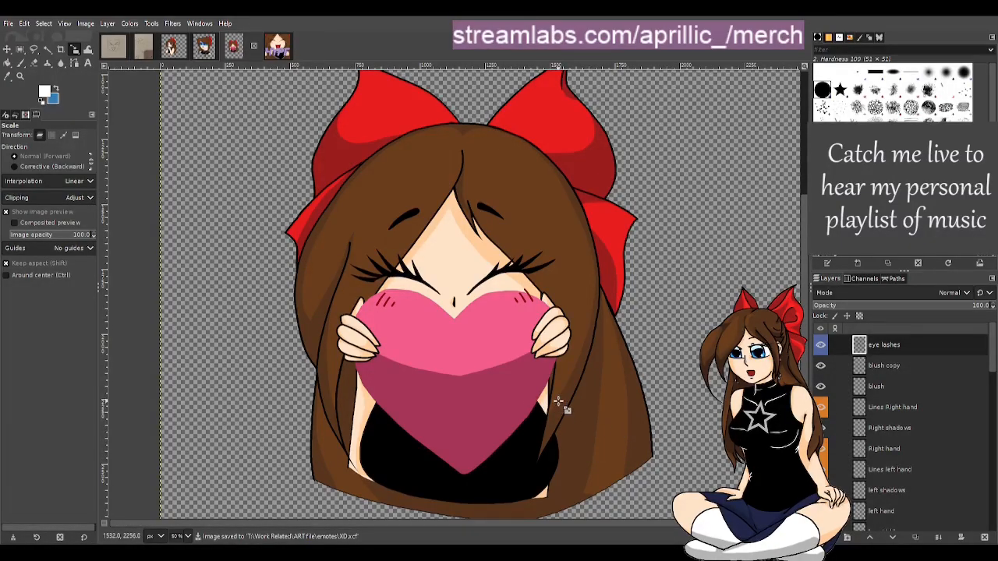
# Delete the blush copy and blush layers
pyautogui.click(882, 367)
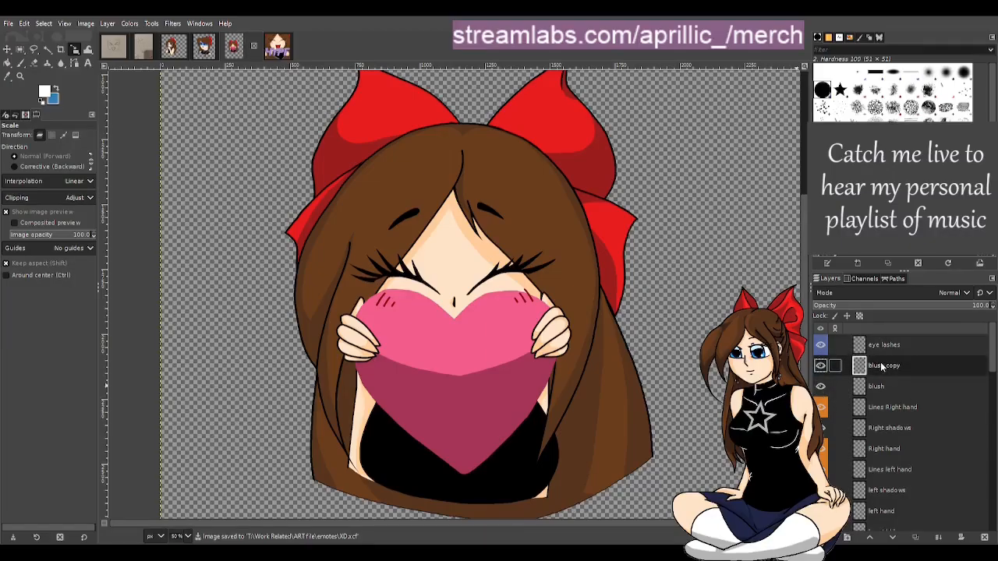
pyautogui.click(891, 373)
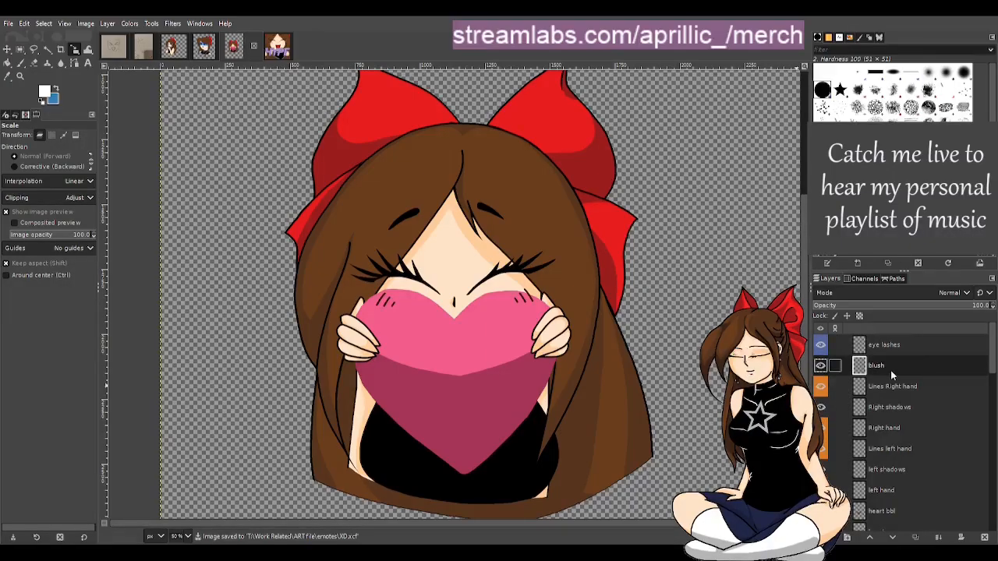
pyautogui.click(985, 538)
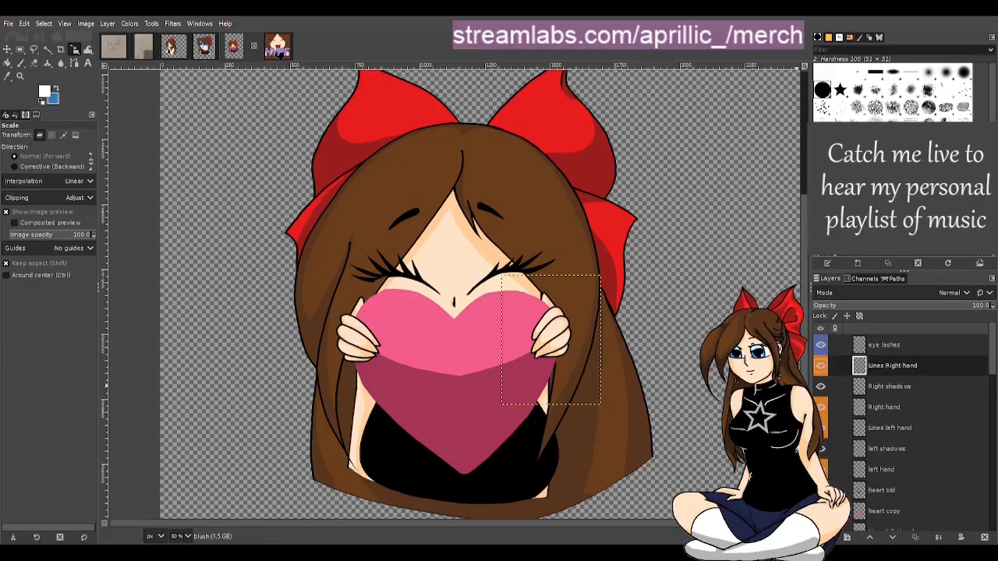
# Delete the heart bbl and heart copy layers to remove the heart
pyautogui.click(886, 386)
pyautogui.scroll(-1, 885, 425)
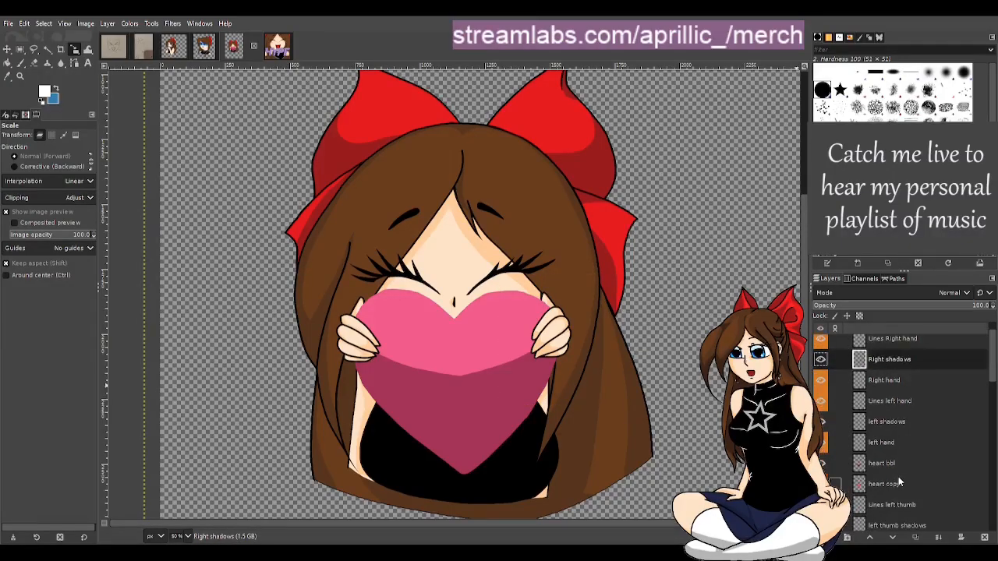
pyautogui.click(882, 464)
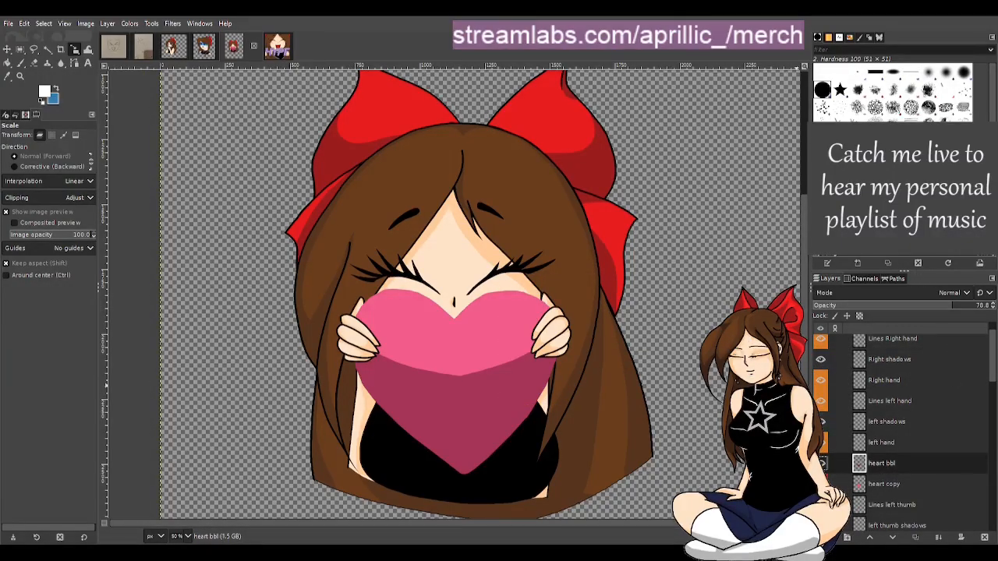
pyautogui.click(985, 538)
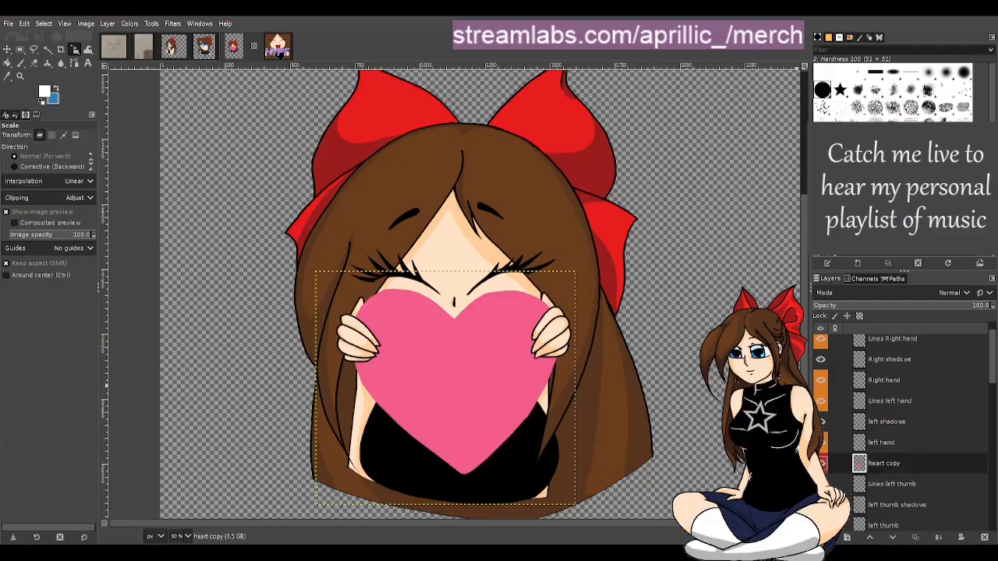
pyautogui.click(985, 538)
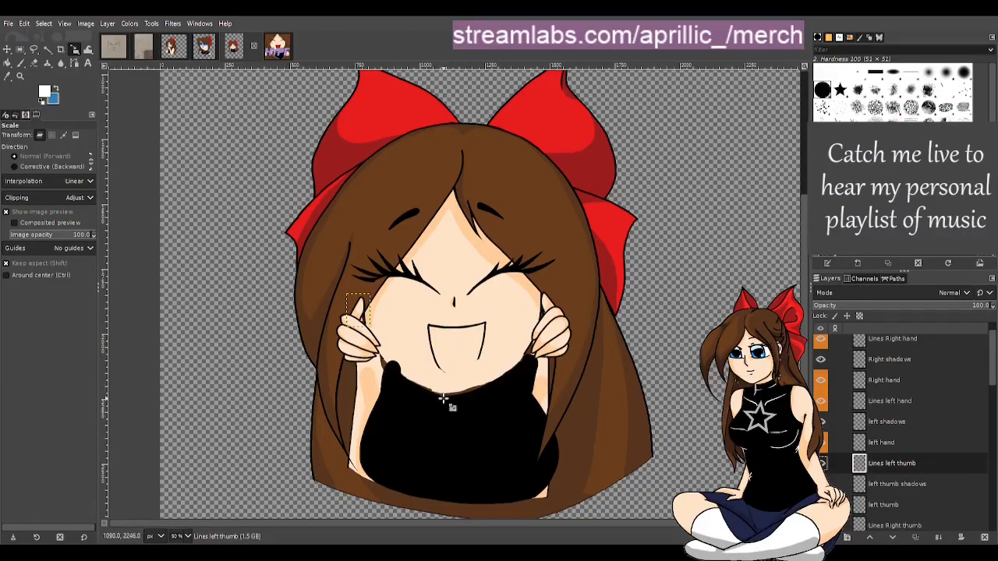
# Delete the left hand layer and all left thumb layers (lines, shadows and fill)
pyautogui.scroll(-3, 466, 390)
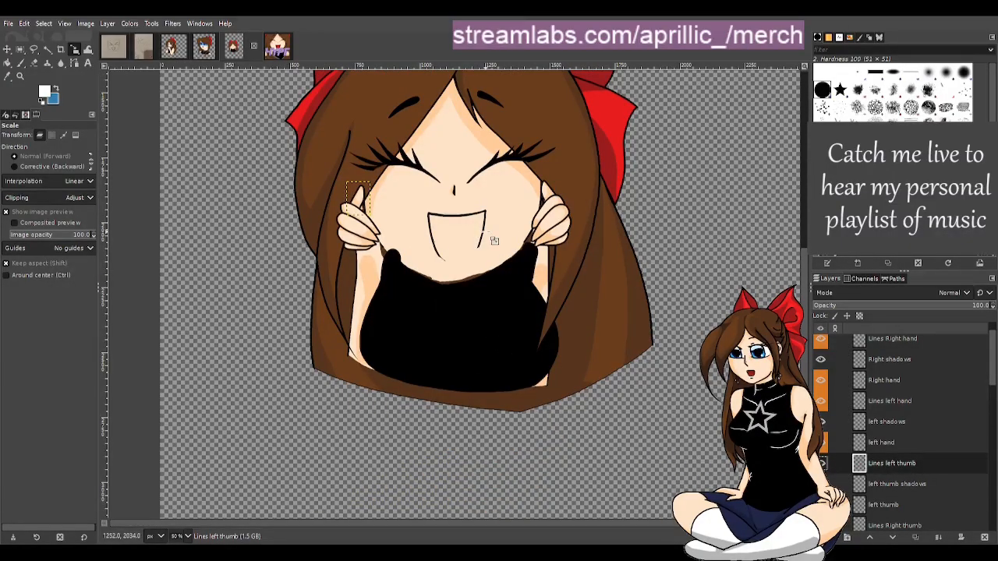
pyautogui.scroll(-3, 889, 483)
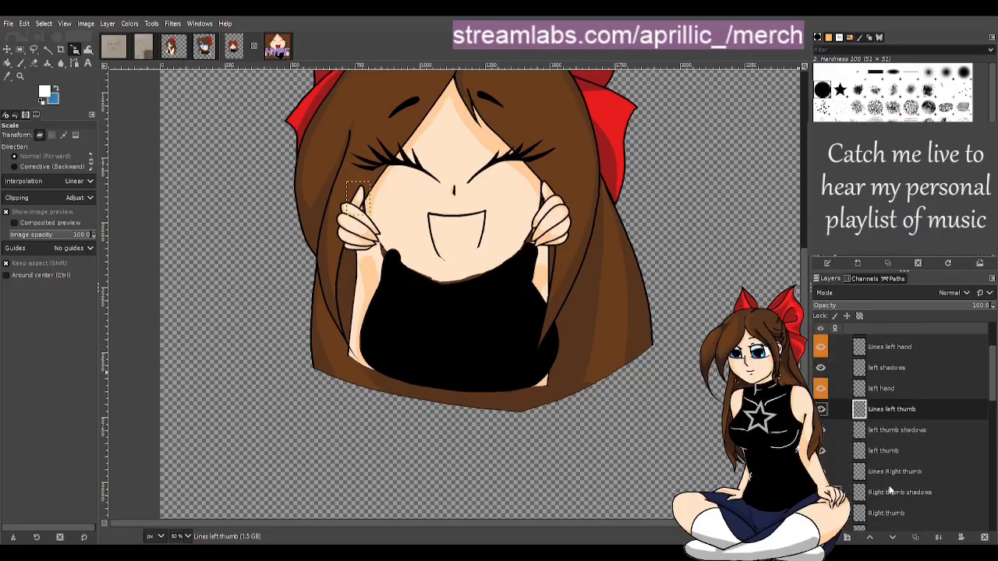
pyautogui.scroll(-3, 891, 474)
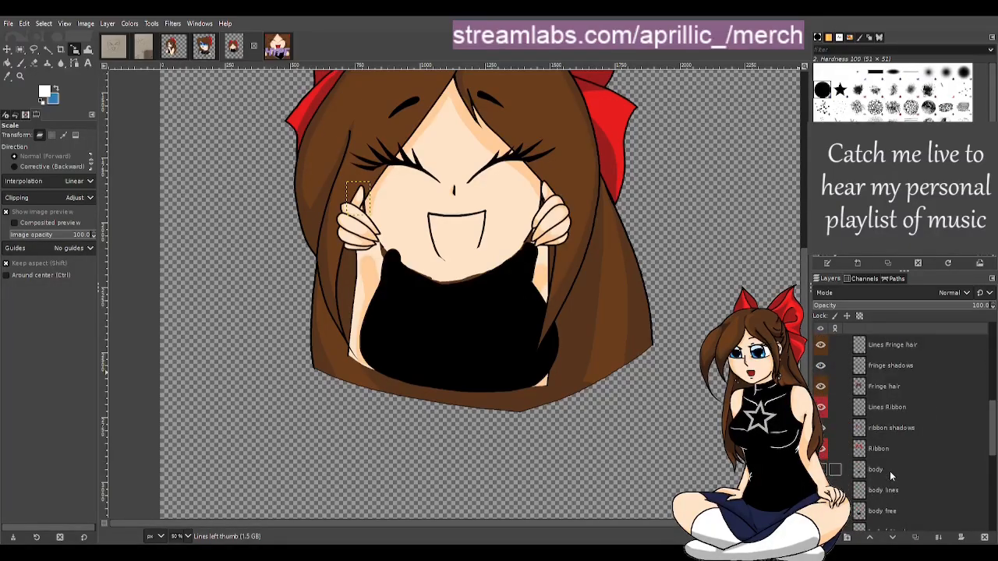
pyautogui.scroll(5, 662, 402)
pyautogui.scroll(-6, 671, 401)
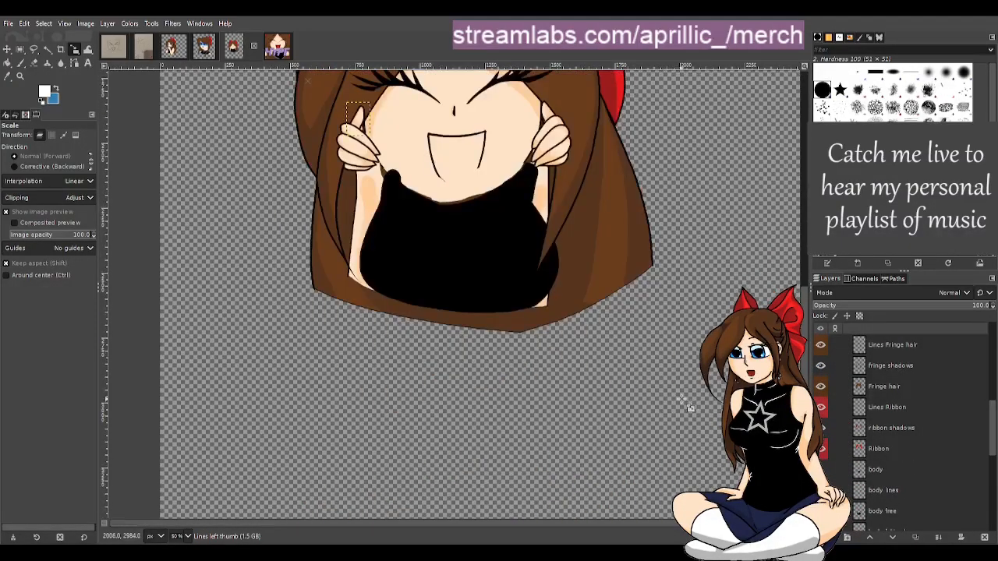
pyautogui.scroll(-1, 881, 433)
pyautogui.scroll(5, 899, 433)
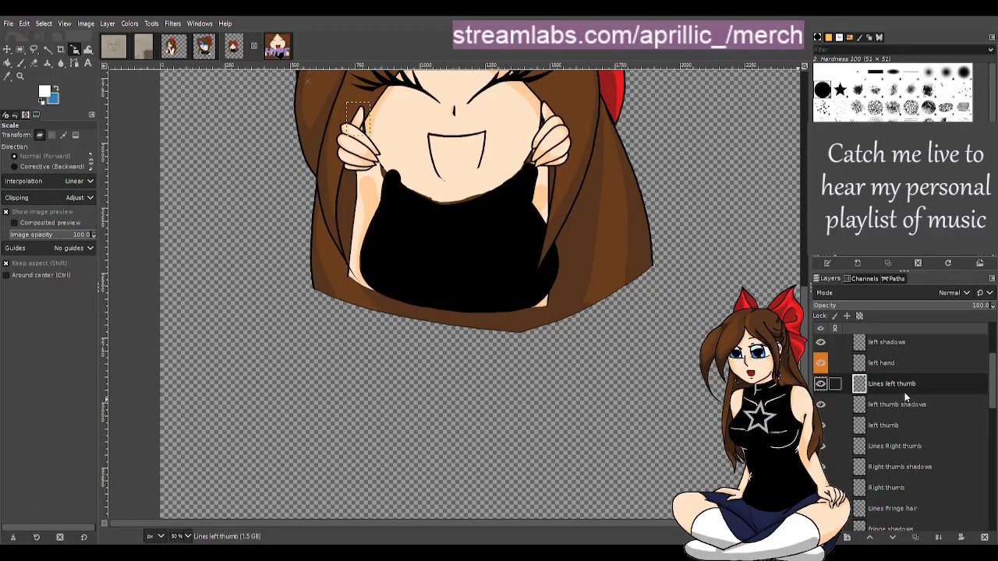
pyautogui.click(893, 364)
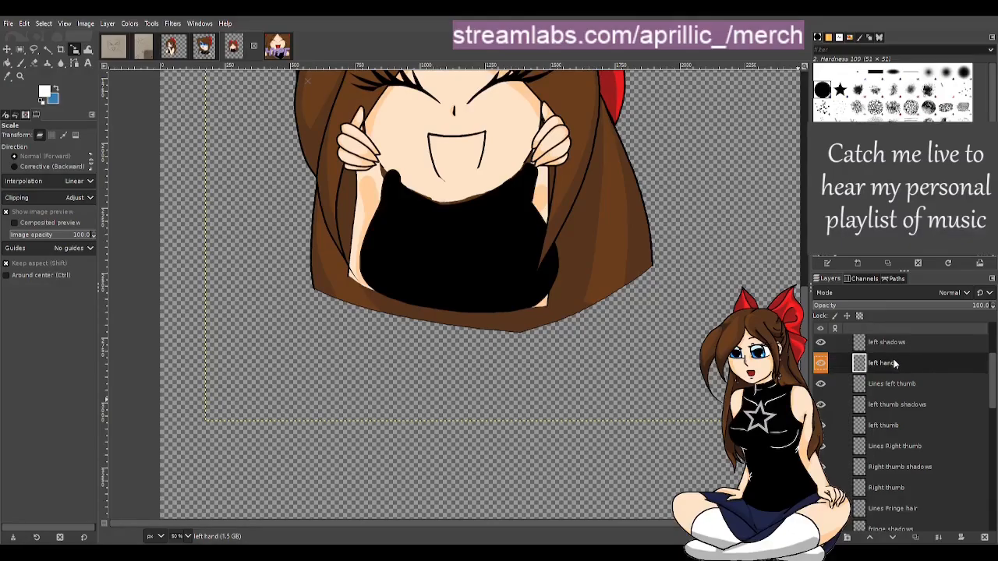
pyautogui.press('Delete')
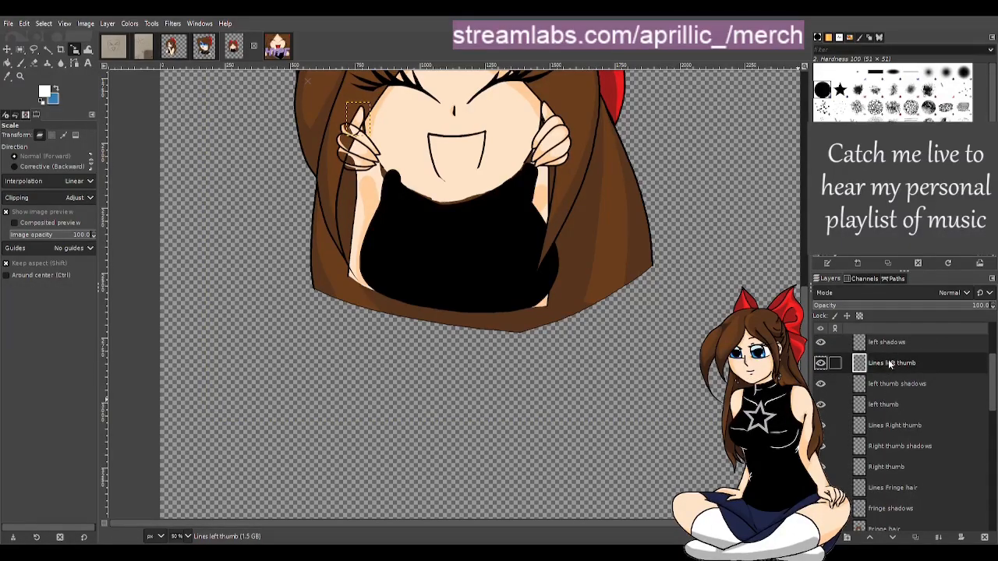
pyautogui.press('Delete')
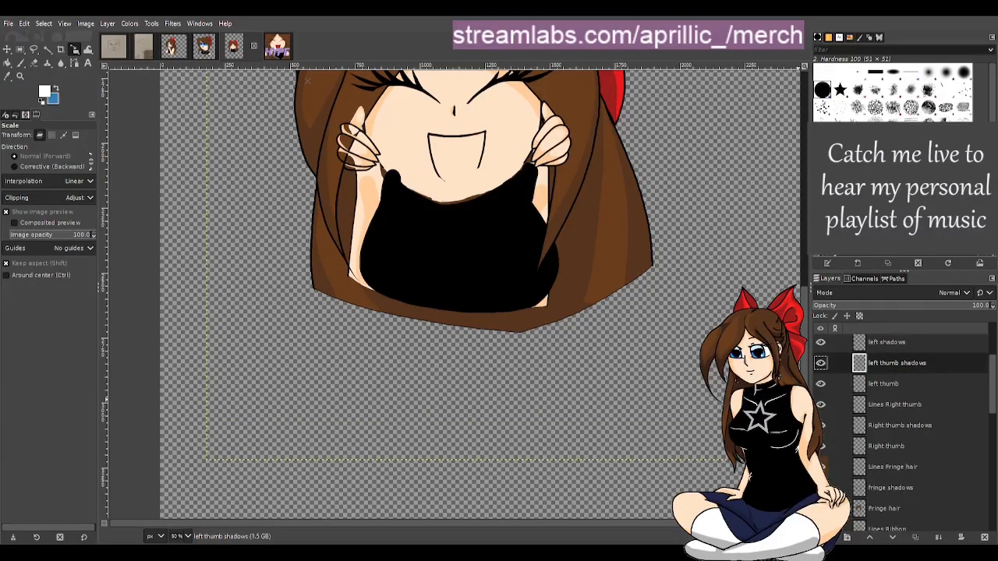
pyautogui.press('Delete')
pyautogui.press('Delete')
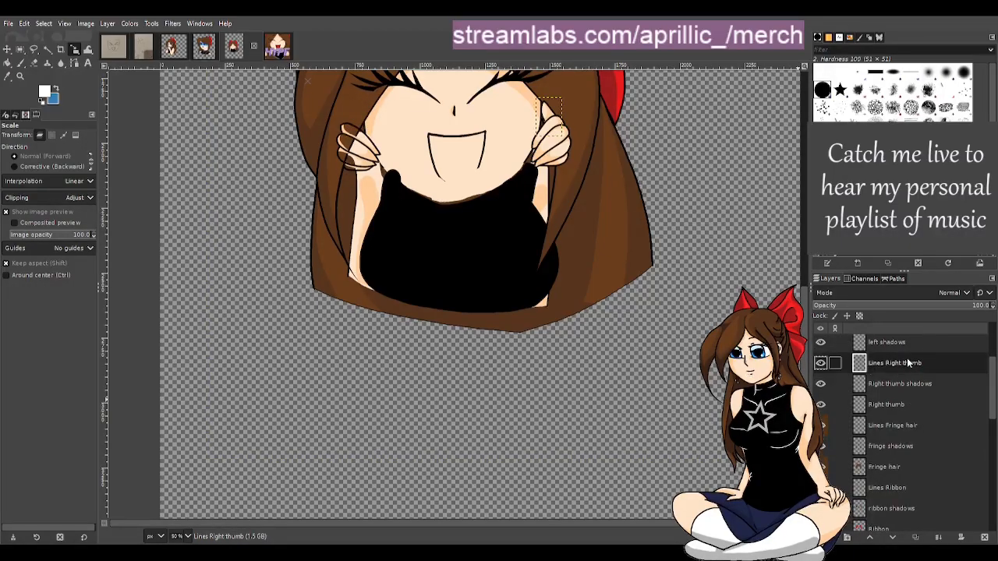
# Delete the right thumb lines, shadows and fill layers
pyautogui.press('Delete')
pyautogui.press('Delete')
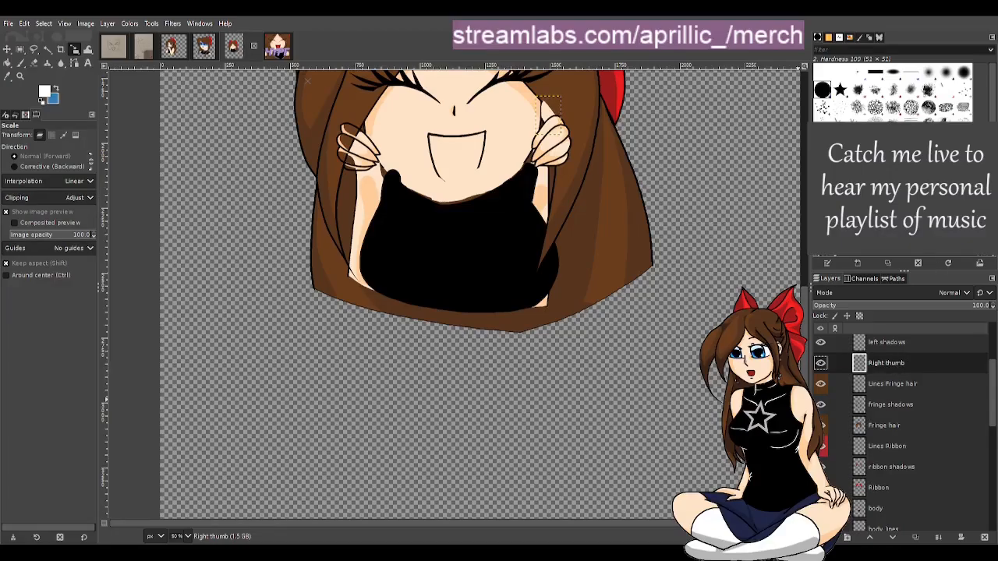
pyautogui.click(985, 537)
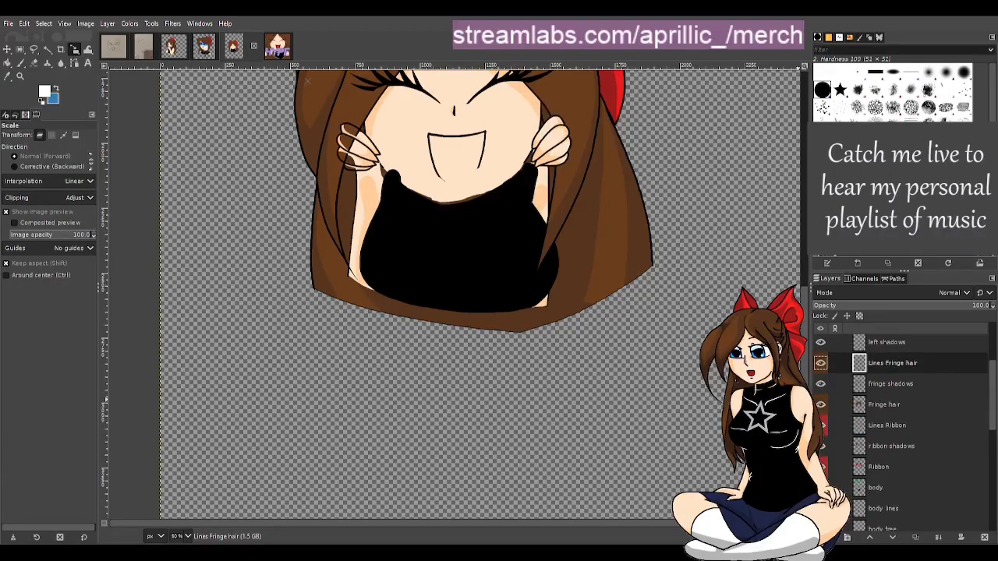
# Delete the Lines left hand and Right hand layers
pyautogui.scroll(1, 936, 368)
pyautogui.click(897, 371)
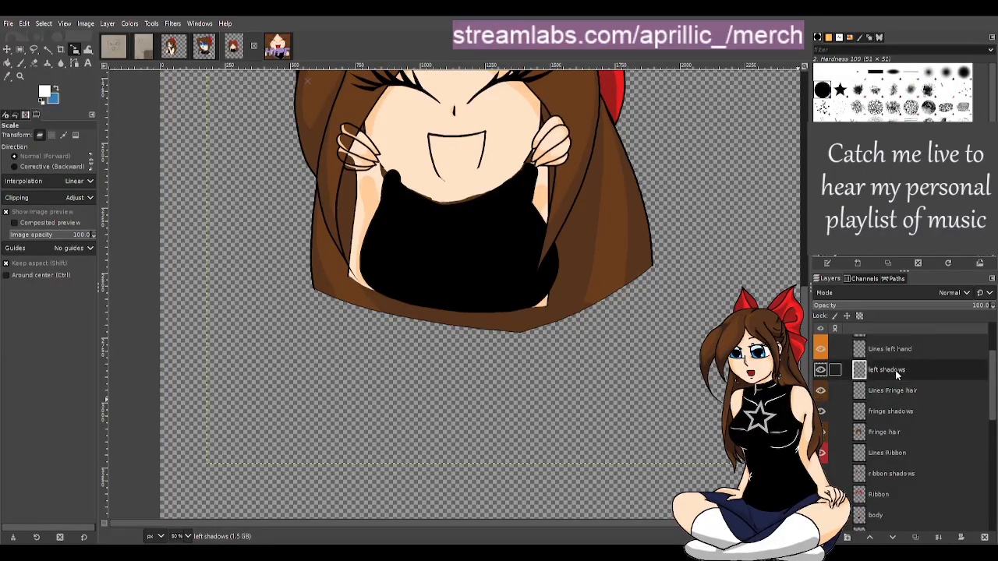
pyautogui.click(891, 349)
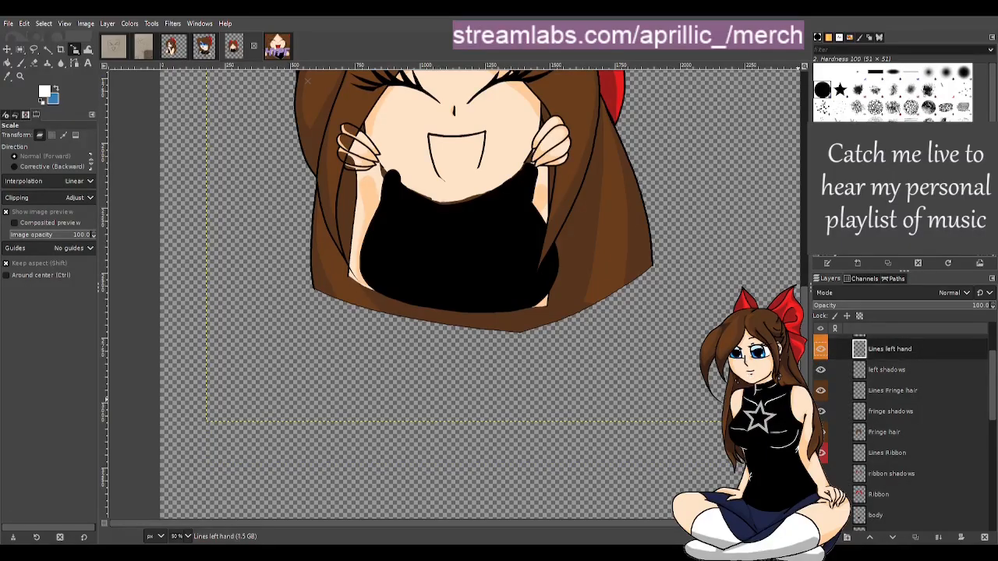
pyautogui.click(985, 537)
pyautogui.scroll(2, 929, 361)
pyautogui.click(892, 387)
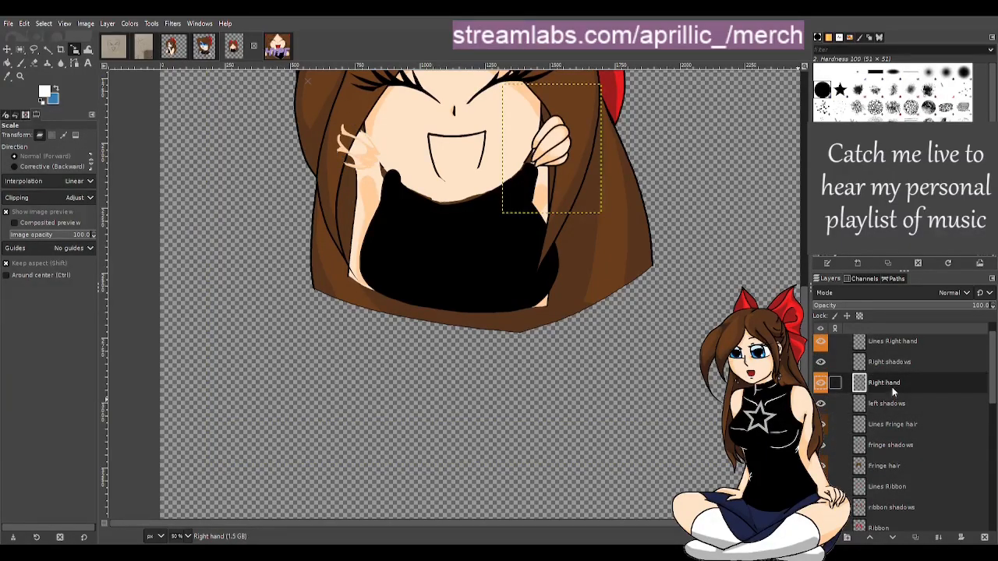
pyautogui.click(985, 538)
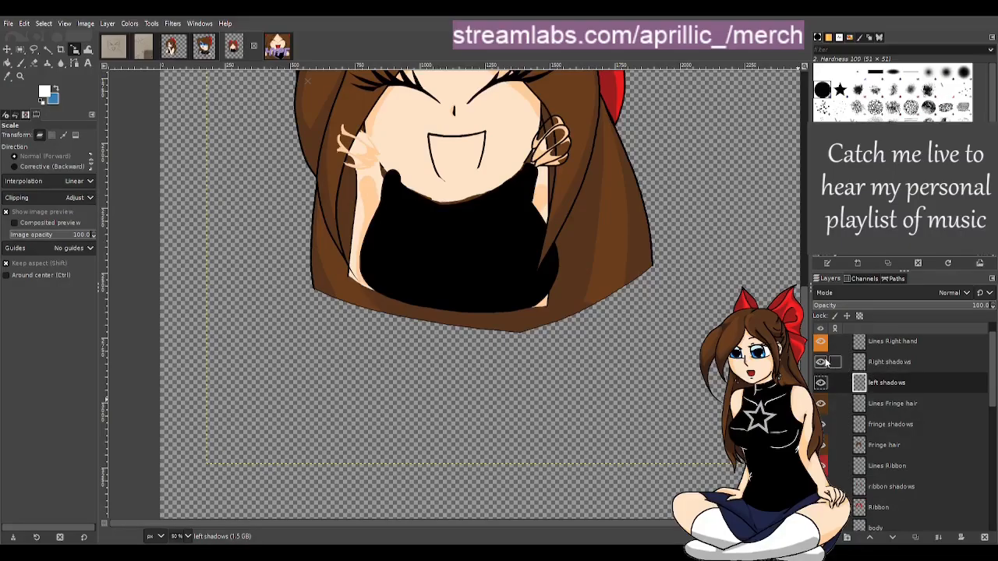
# Delete the Right shadows, left shadows and Lines Right hand layers
pyautogui.click(882, 361)
pyautogui.click(821, 362)
pyautogui.click(820, 363)
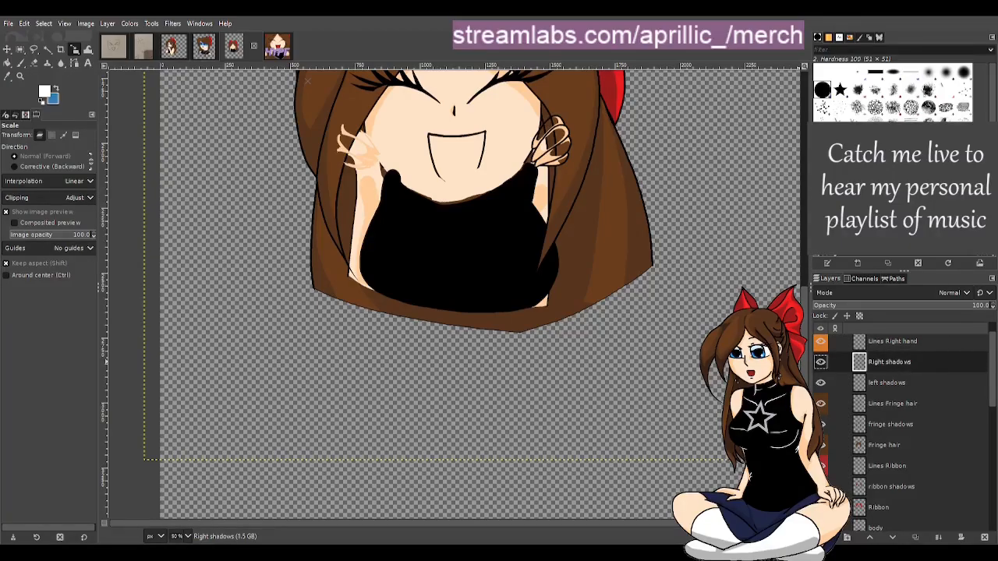
pyautogui.click(887, 387)
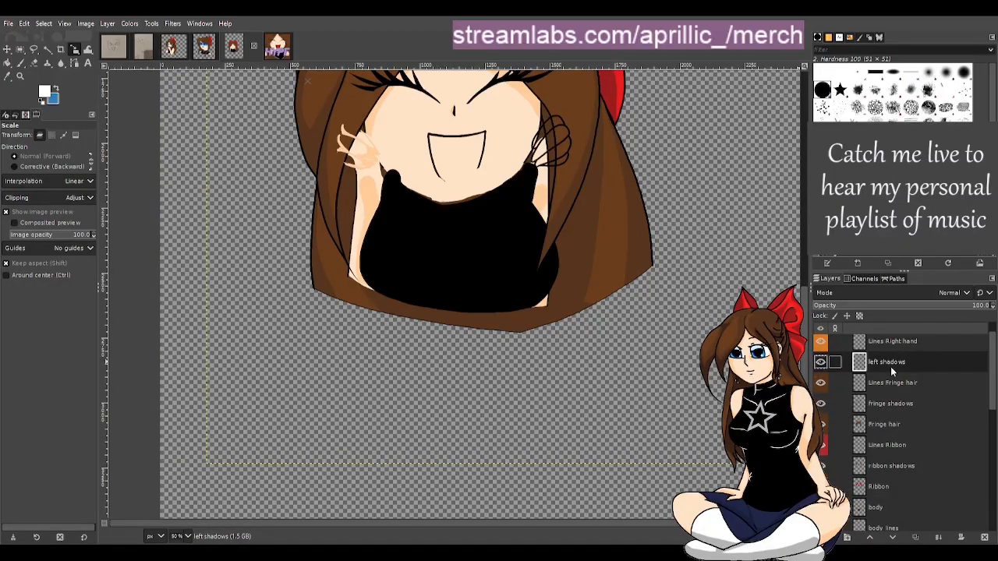
pyautogui.click(818, 364)
pyautogui.click(818, 363)
pyautogui.click(984, 538)
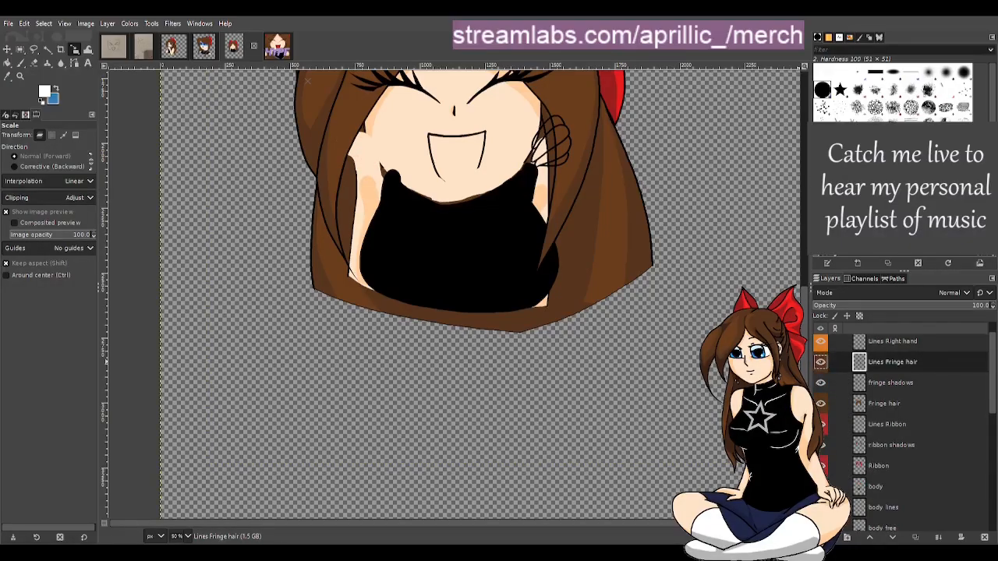
pyautogui.scroll(1, 929, 369)
pyautogui.click(914, 366)
pyautogui.click(984, 537)
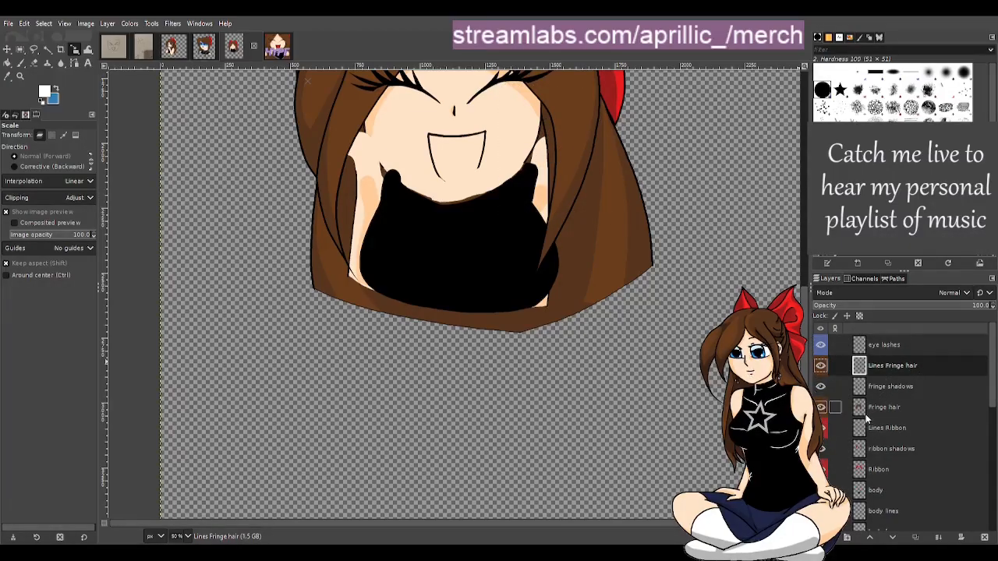
# Toggle the eye lashes layer's visibility off and back on to check what it contains
pyautogui.scroll(-1, 951, 419)
pyautogui.scroll(1, 922, 413)
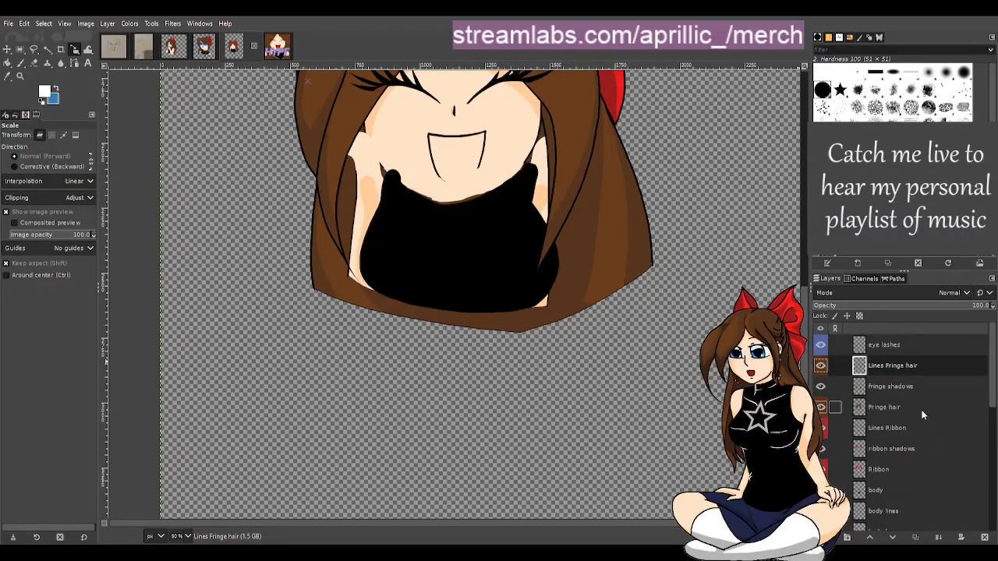
pyautogui.click(821, 348)
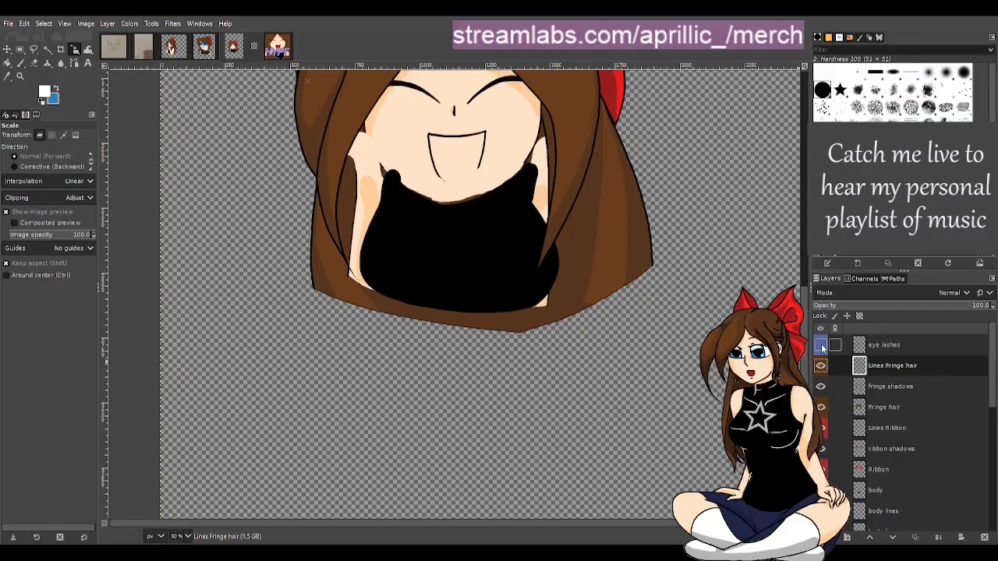
pyautogui.click(821, 348)
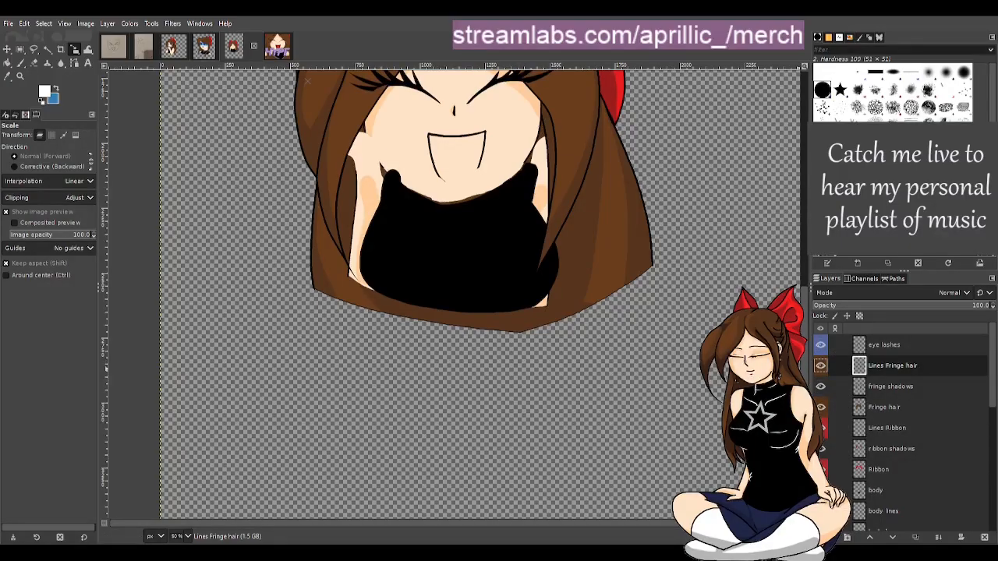
# Browse the bottom of the layer stack, inspecting the orig group and the blank, bg and swatches layers
pyautogui.scroll(5, 593, 362)
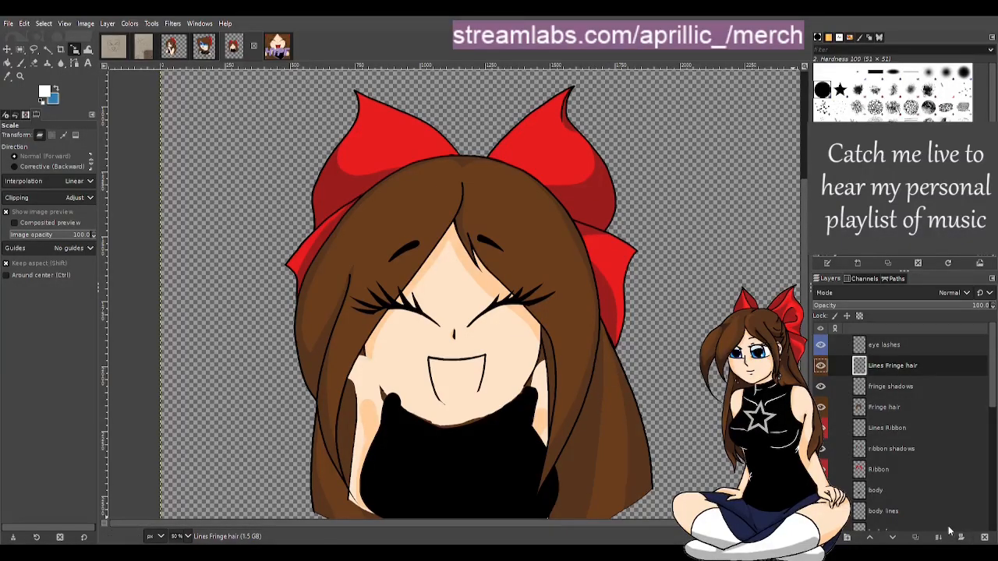
pyautogui.scroll(-4, 908, 483)
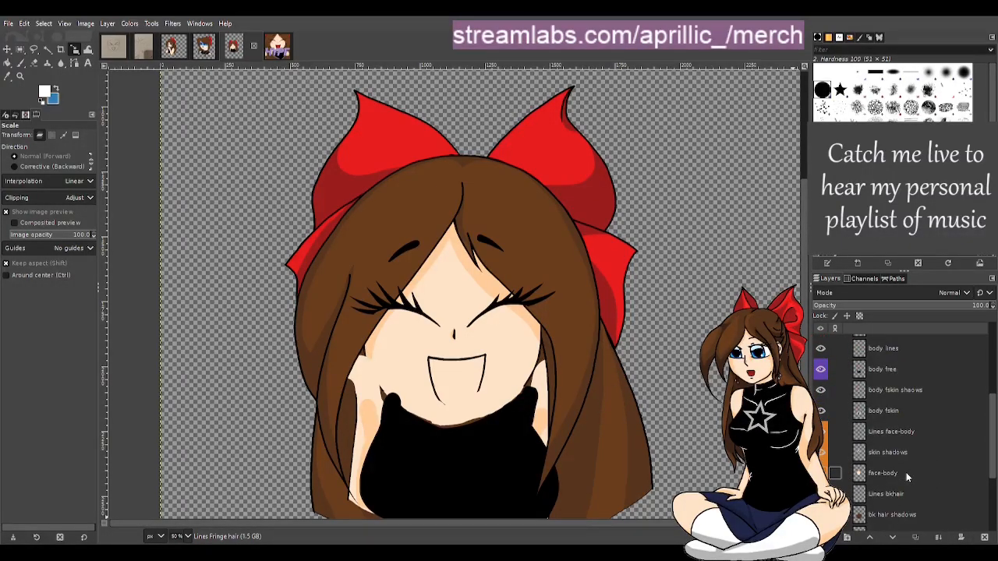
pyautogui.scroll(-2, 895, 460)
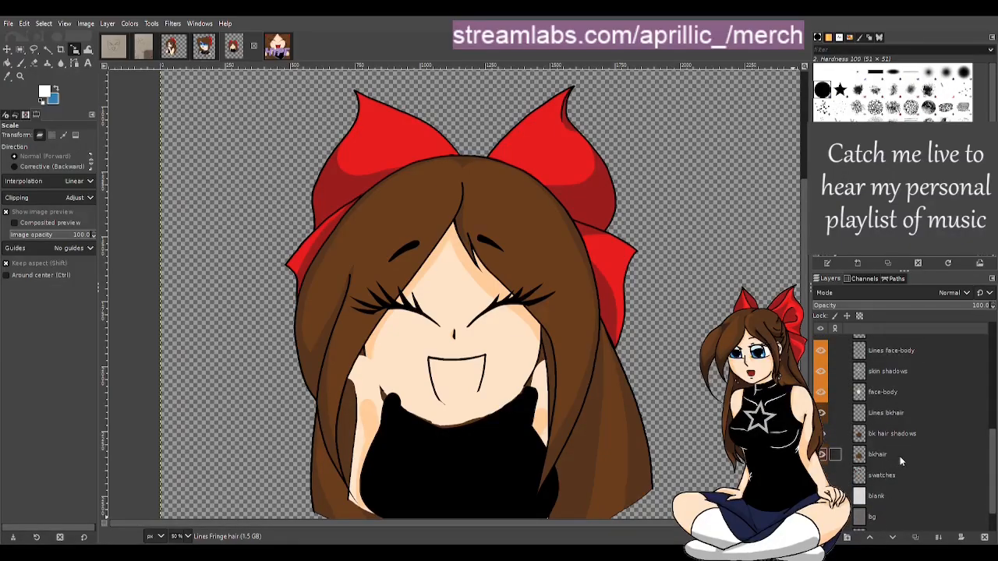
pyautogui.scroll(-1, 900, 456)
pyautogui.scroll(-1, 881, 472)
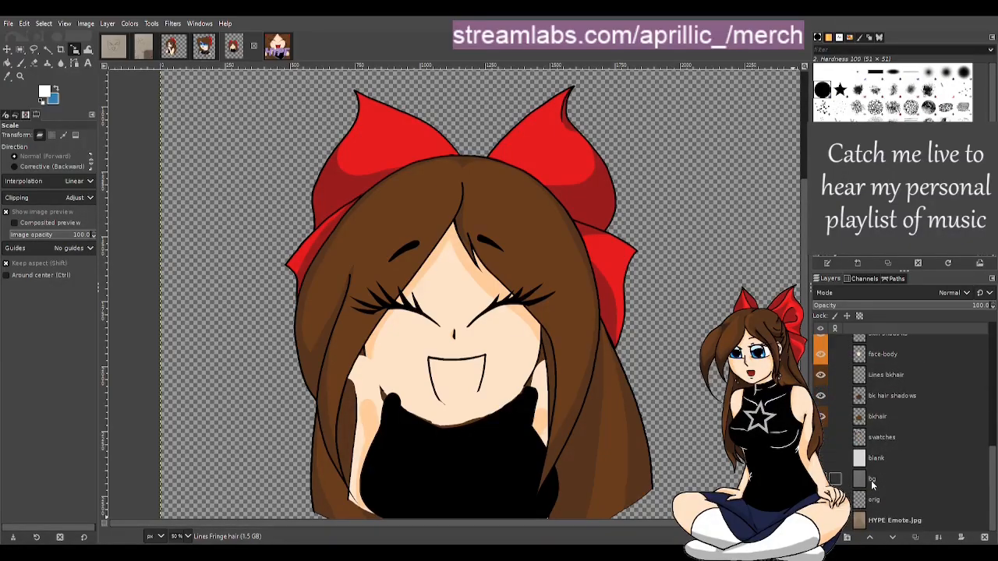
pyautogui.click(895, 522)
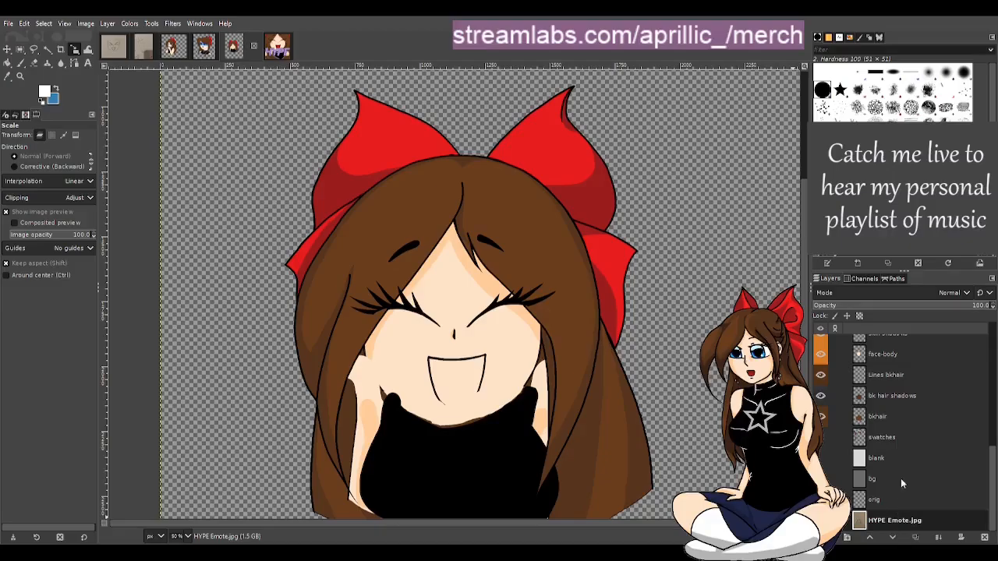
pyautogui.press('Up')
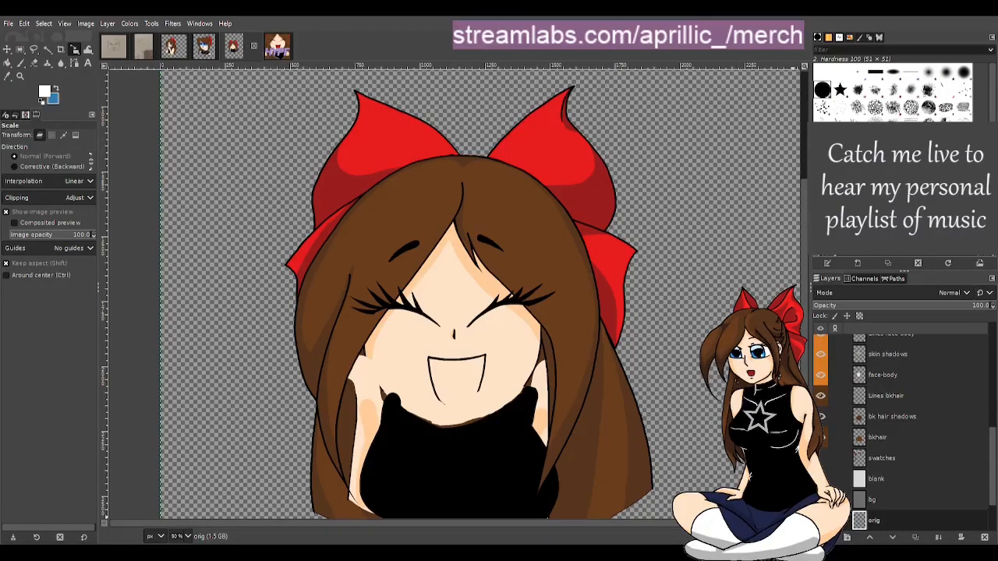
pyautogui.scroll(-3, 896, 510)
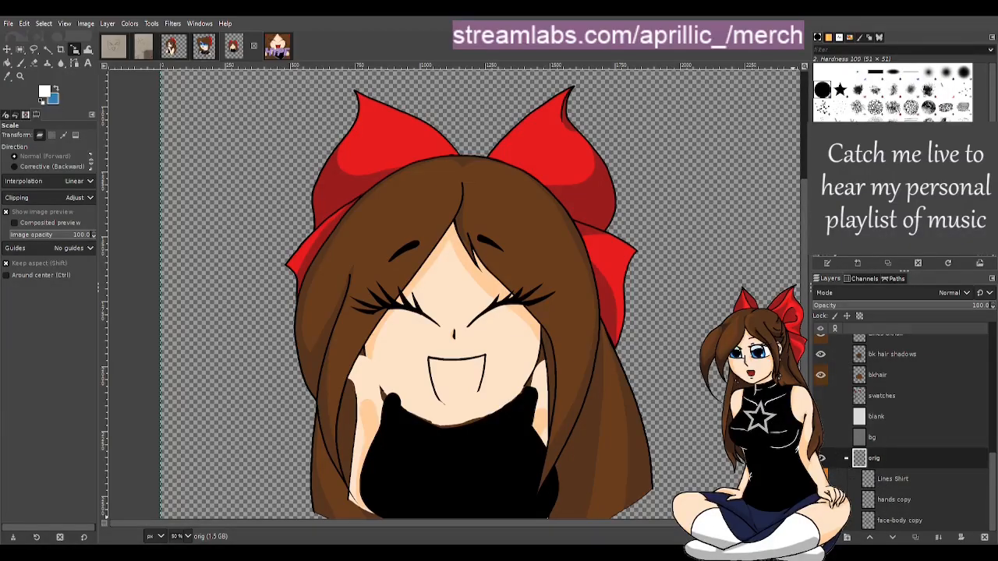
pyautogui.click(821, 479)
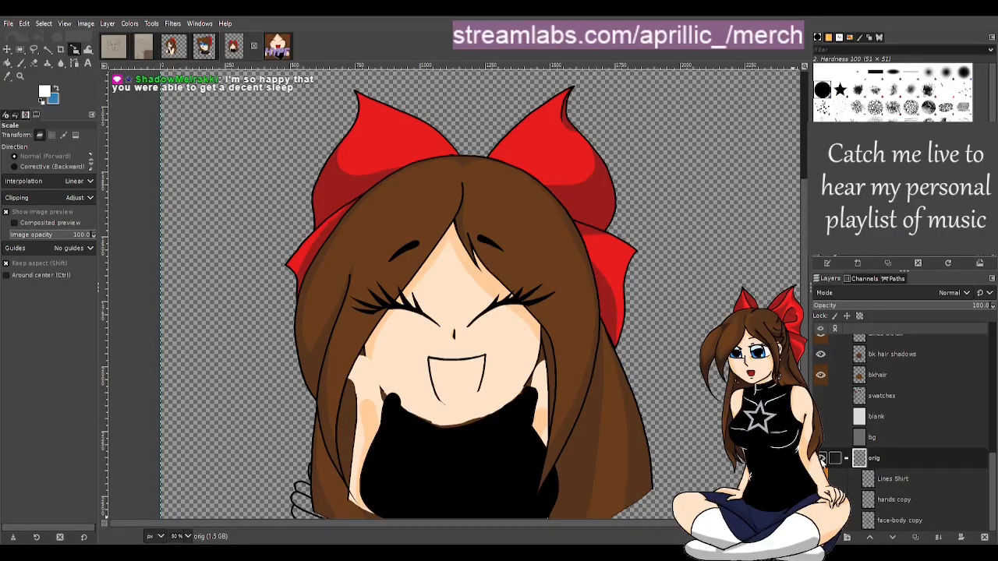
pyautogui.click(822, 459)
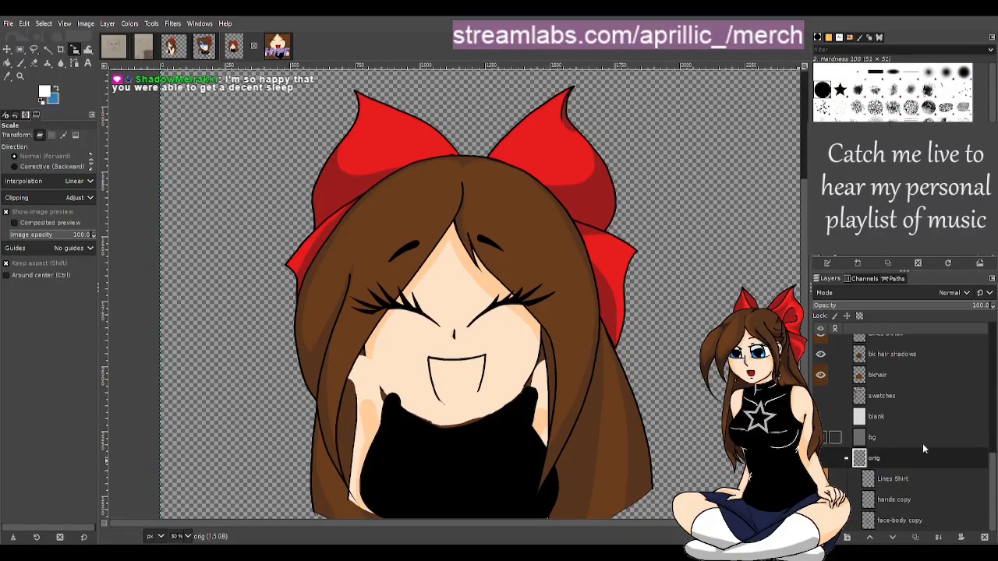
pyautogui.click(861, 418)
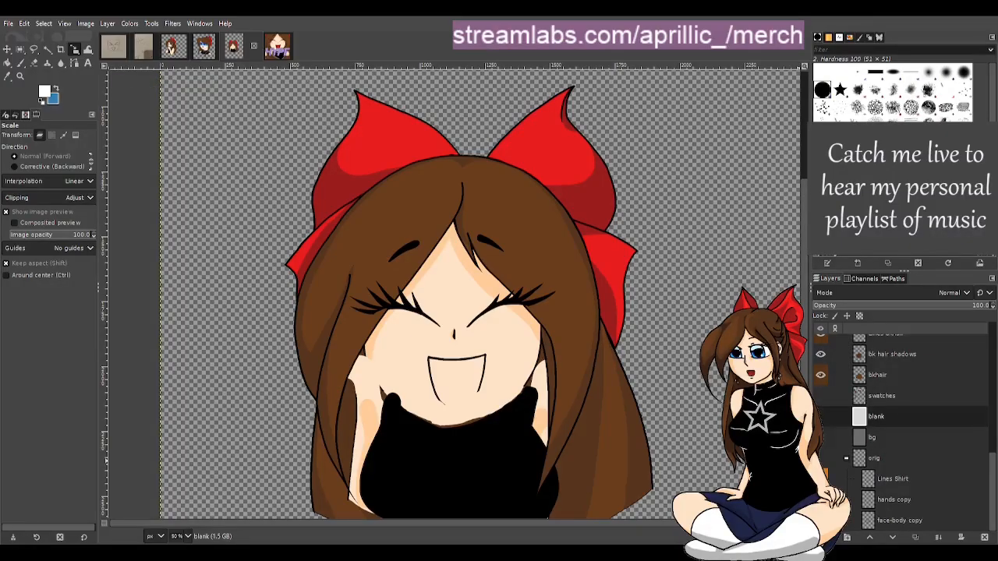
pyautogui.click(873, 350)
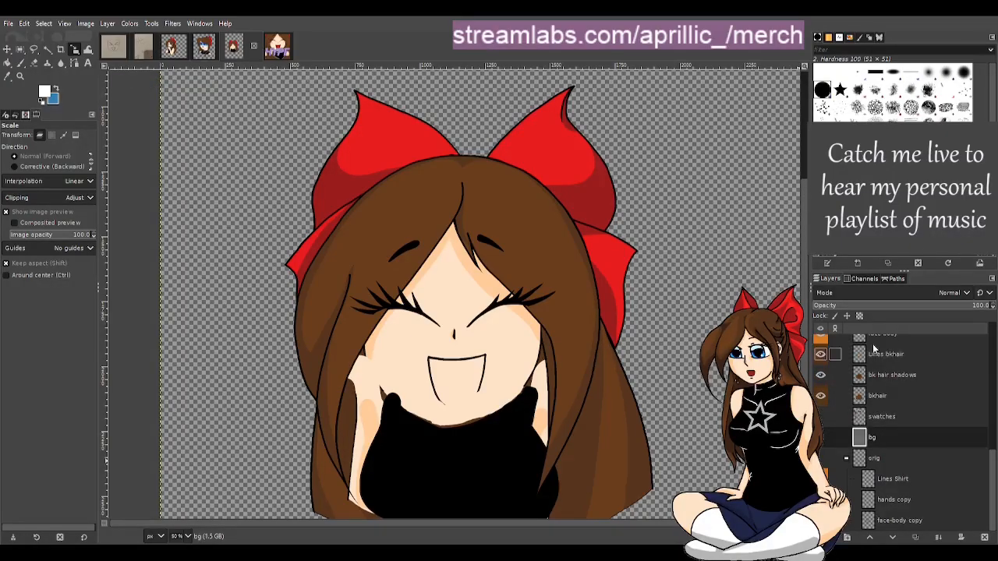
pyautogui.click(898, 416)
# Toggle the bkhair, bk hair shadows and Lines bkhair layers off and on to see what each holds
pyautogui.scroll(3, 898, 421)
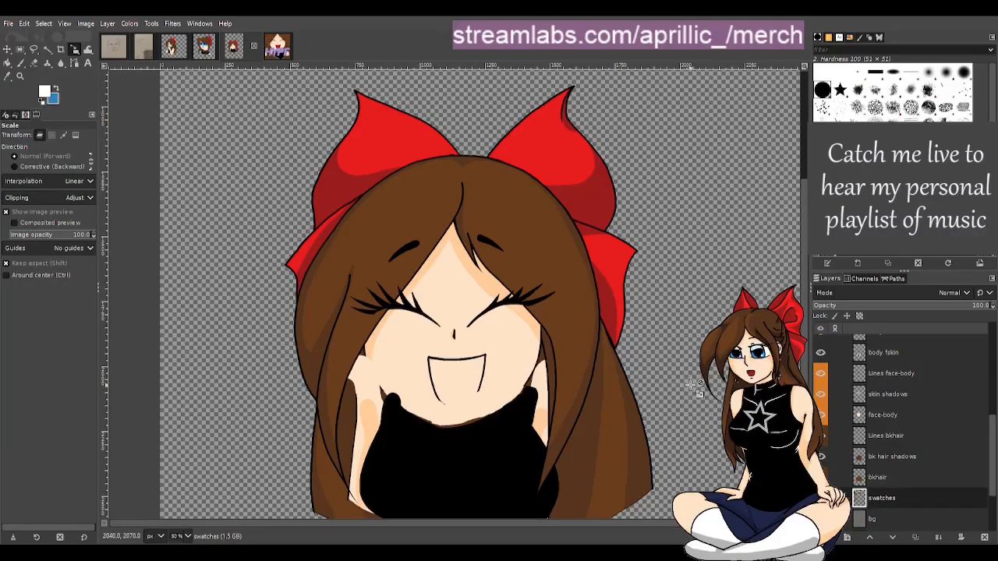
pyautogui.click(821, 478)
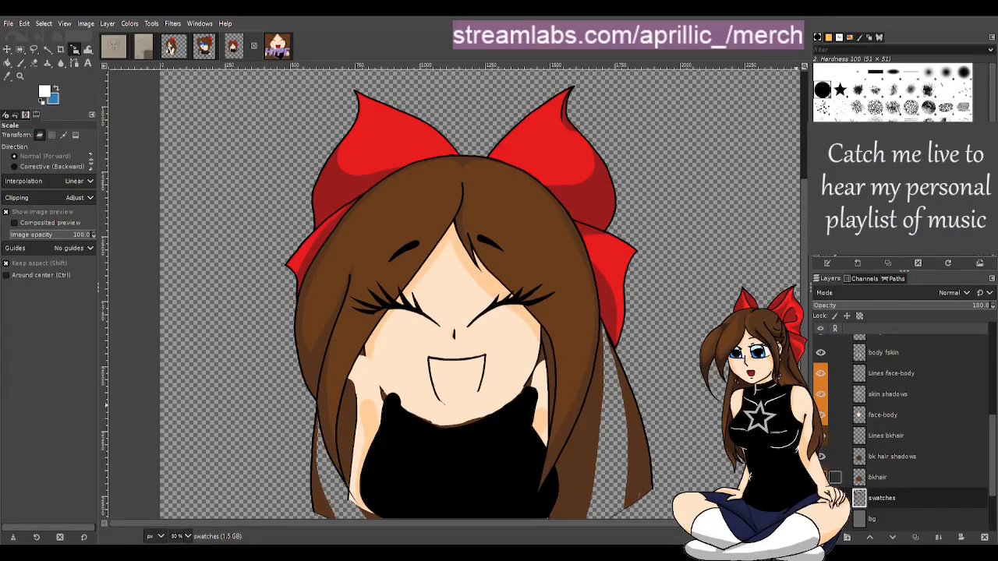
pyautogui.click(821, 477)
pyautogui.scroll(-3, 630, 445)
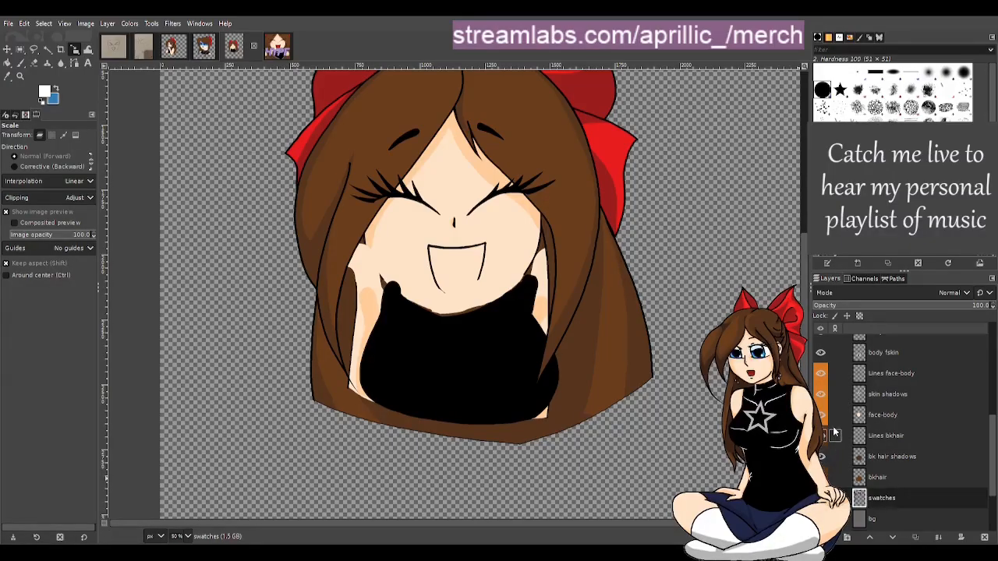
pyautogui.click(823, 458)
pyautogui.click(821, 460)
pyautogui.click(824, 437)
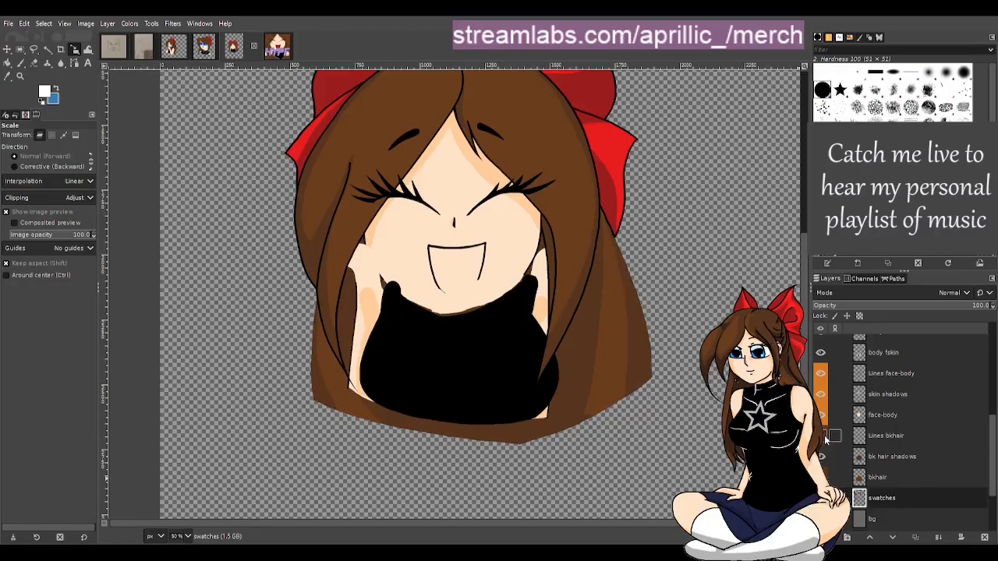
pyautogui.click(825, 438)
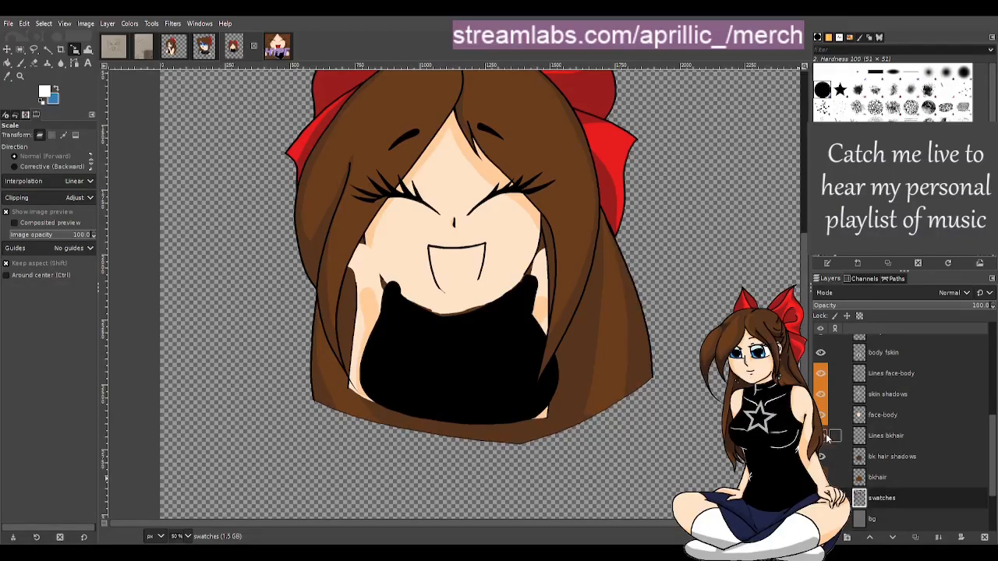
# Hide the face-body, Lines face-body, bk hair shadows and bkhair layers
pyautogui.click(823, 415)
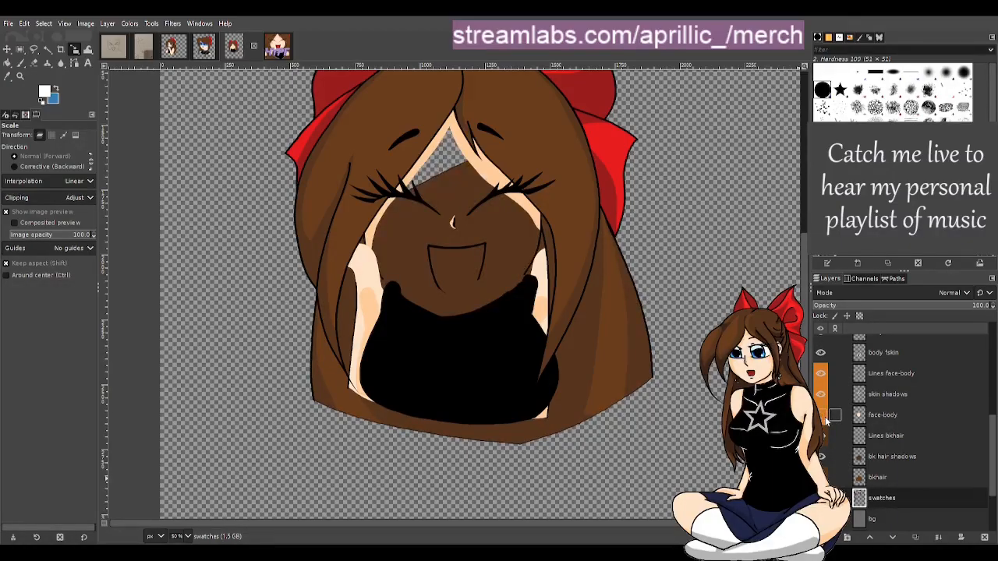
pyautogui.click(823, 414)
pyautogui.click(823, 415)
pyautogui.click(821, 393)
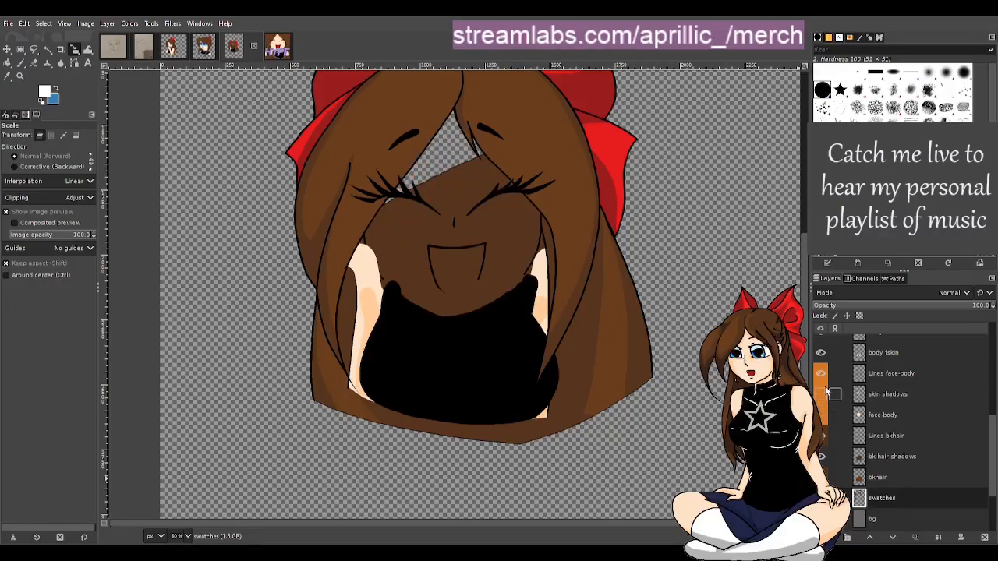
pyautogui.click(821, 394)
pyautogui.click(823, 375)
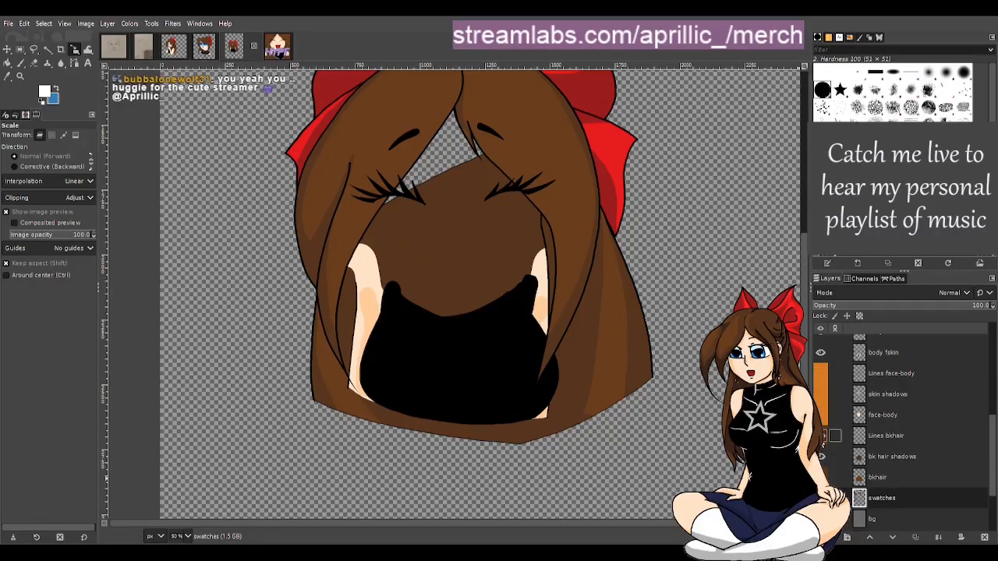
pyautogui.click(821, 458)
pyautogui.click(821, 477)
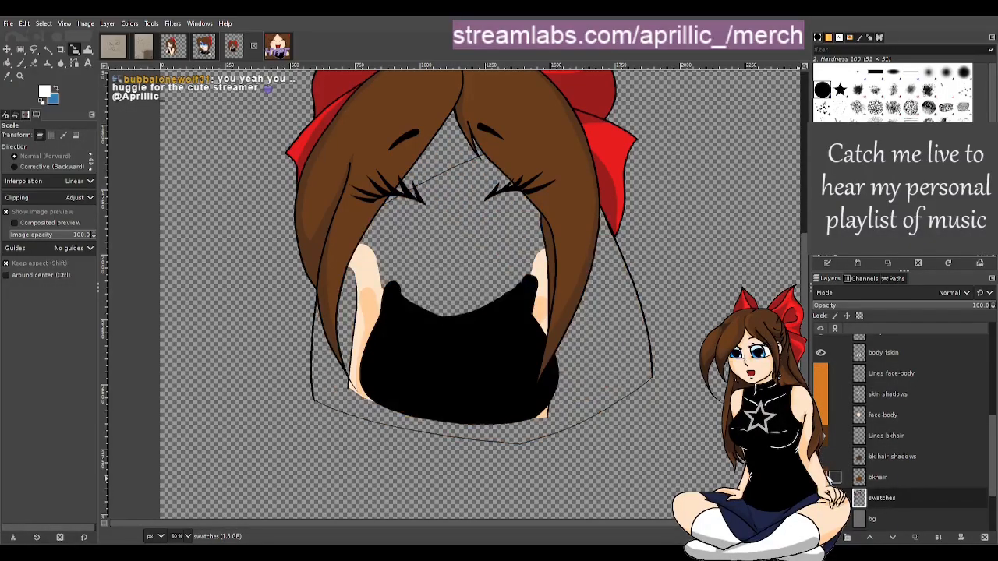
# Check the body free layer's visibility, then hide the eye lashes layer
pyautogui.scroll(1, 871, 458)
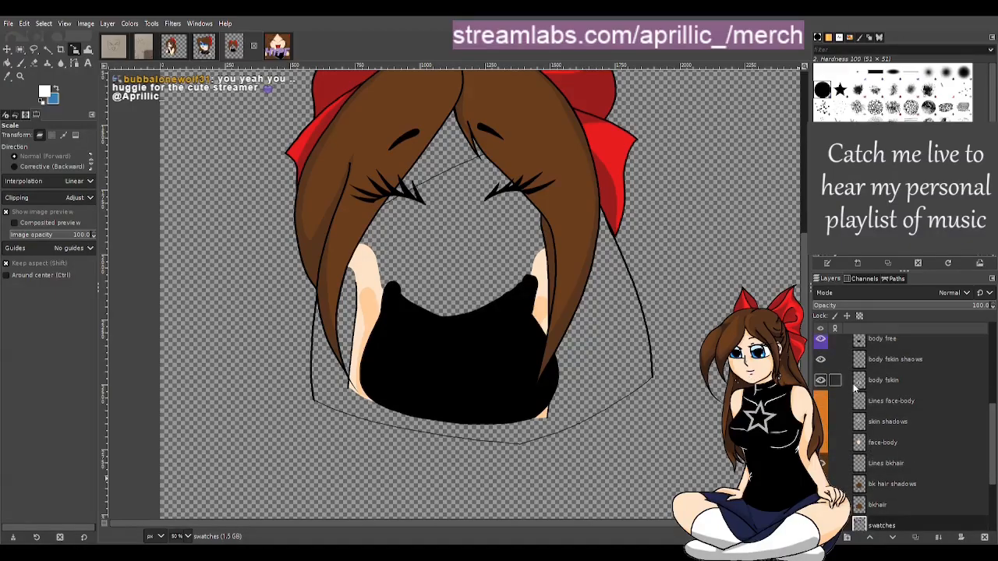
pyautogui.scroll(1, 838, 382)
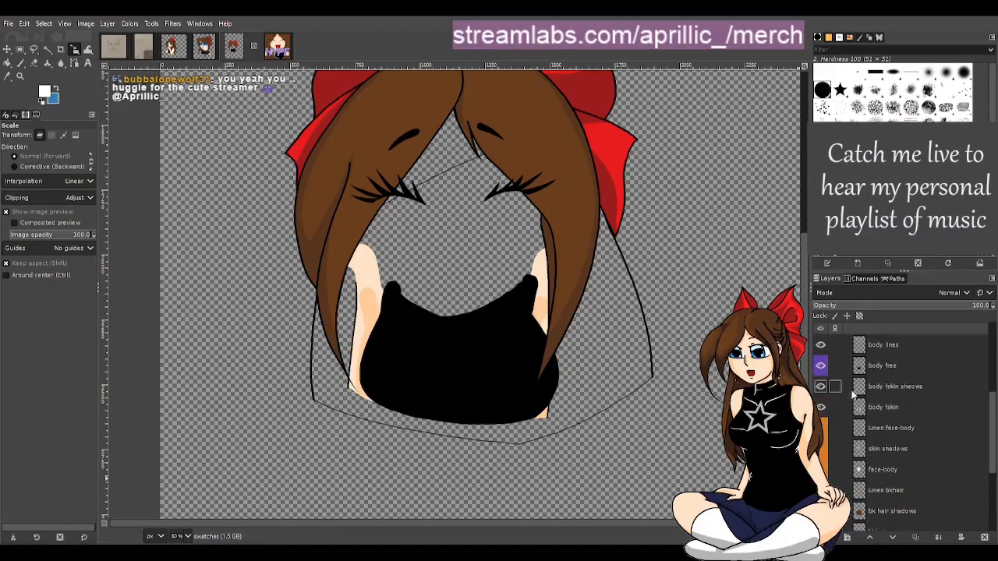
pyautogui.click(821, 366)
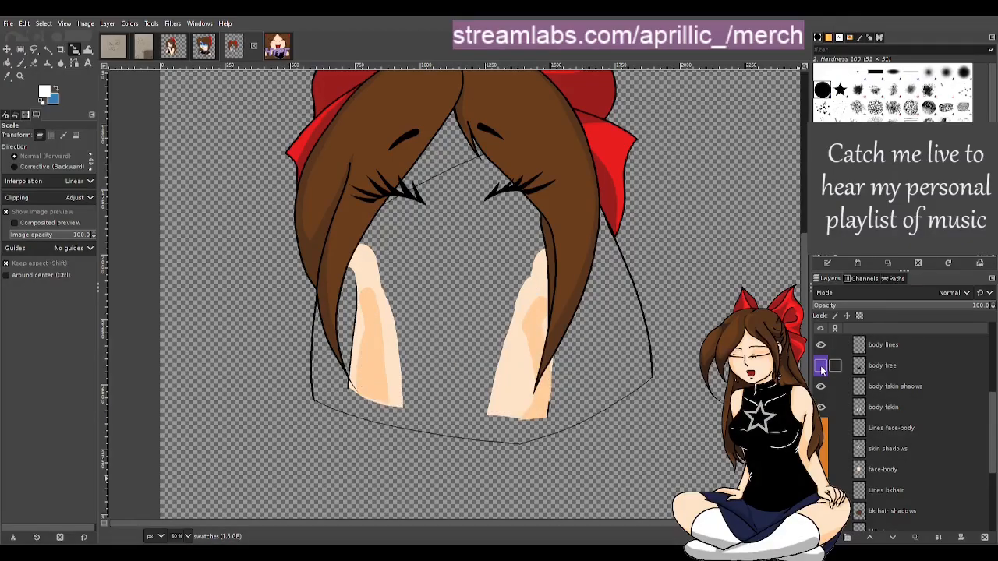
pyautogui.click(821, 366)
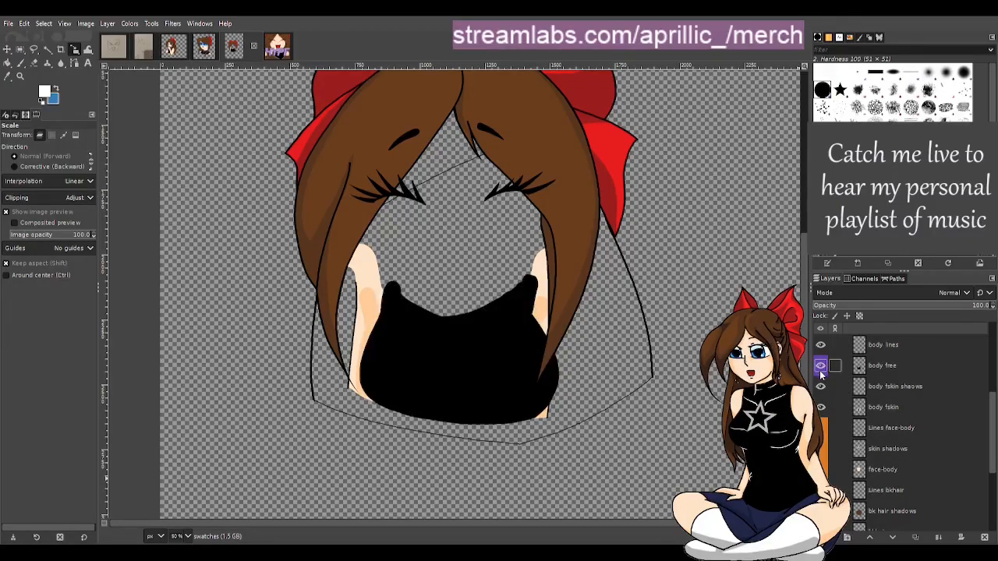
pyautogui.scroll(2, 822, 372)
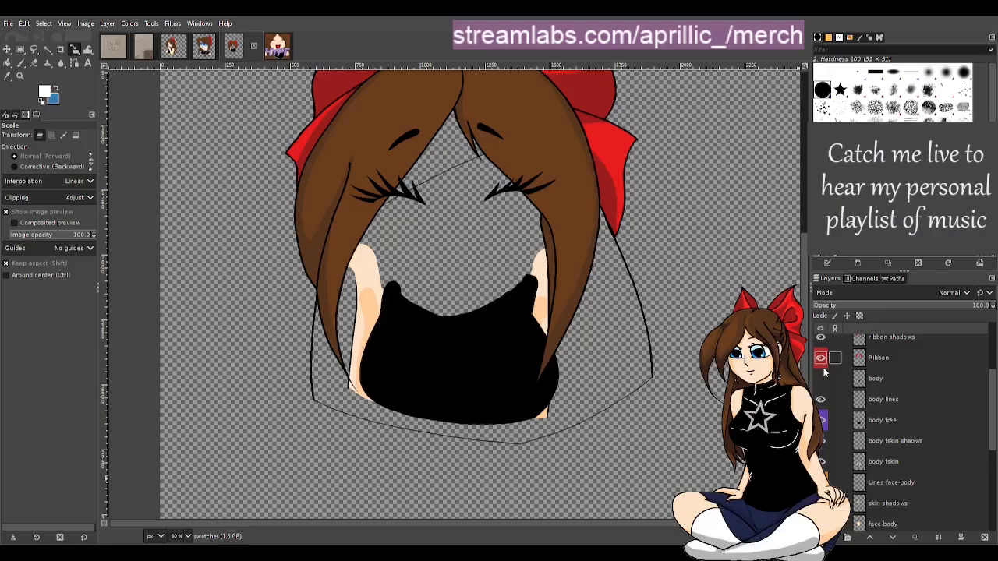
pyautogui.scroll(2, 632, 396)
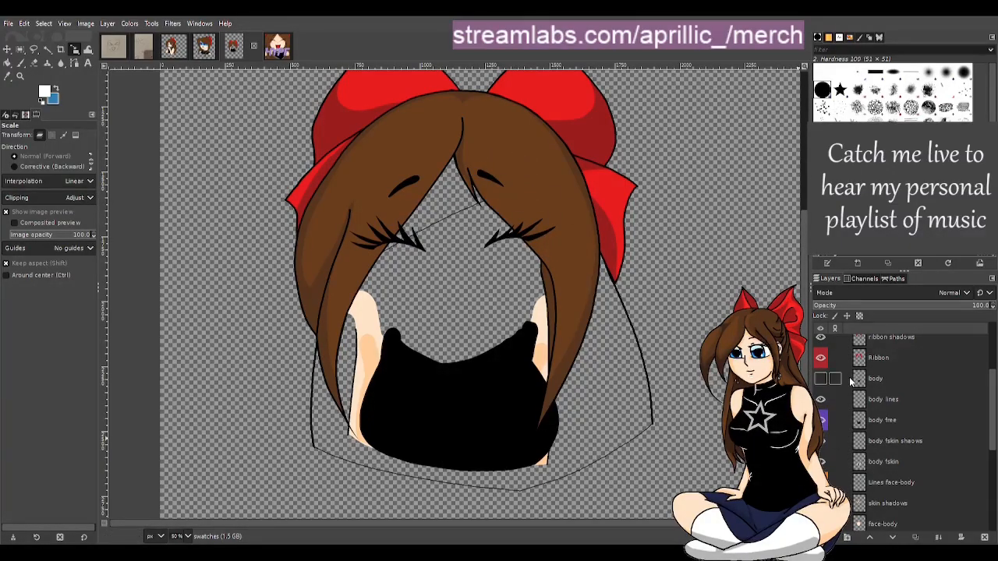
pyautogui.scroll(5, 850, 383)
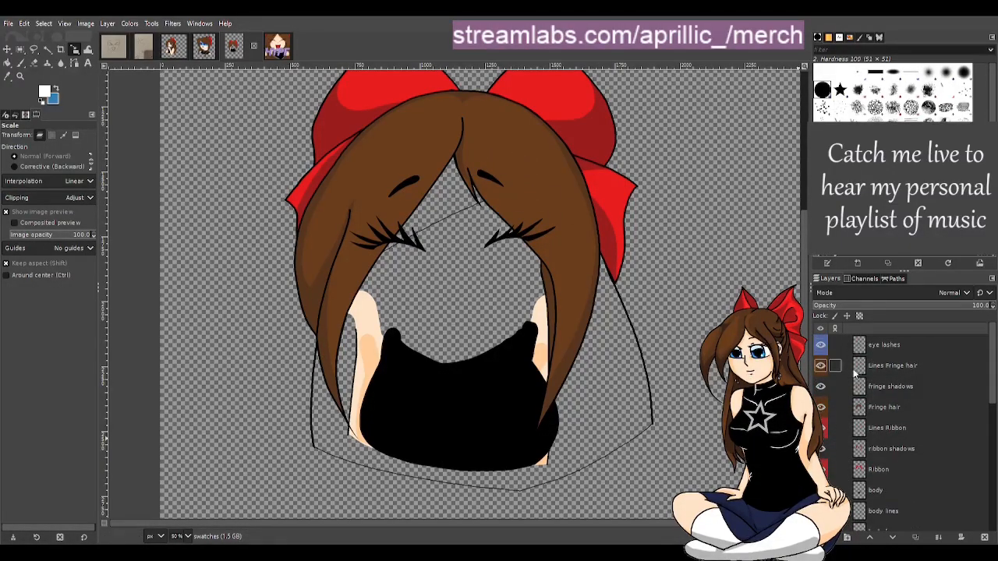
pyautogui.click(822, 345)
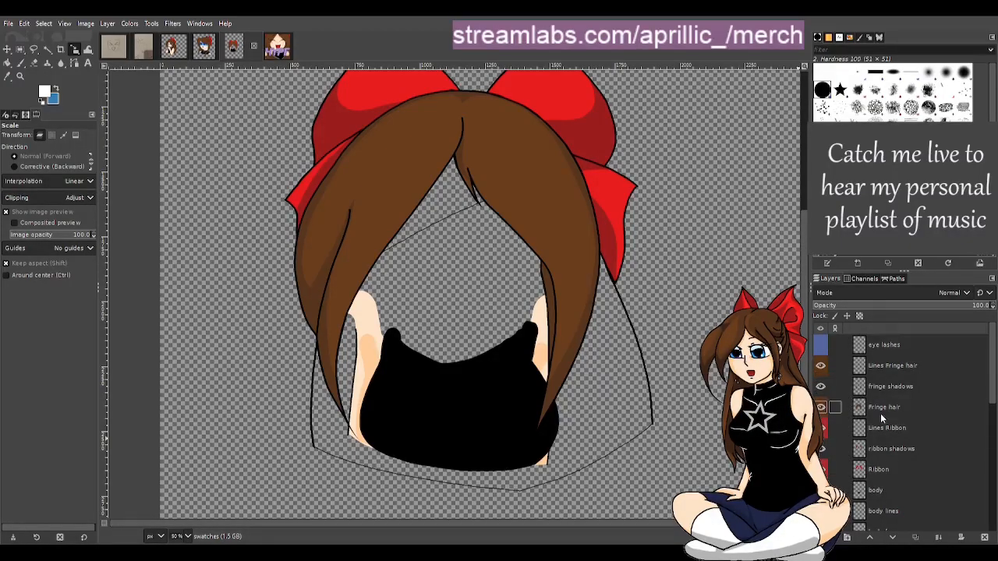
# Hide the Lines bkhair layer
pyautogui.scroll(-1, 925, 426)
pyautogui.scroll(-1, 909, 420)
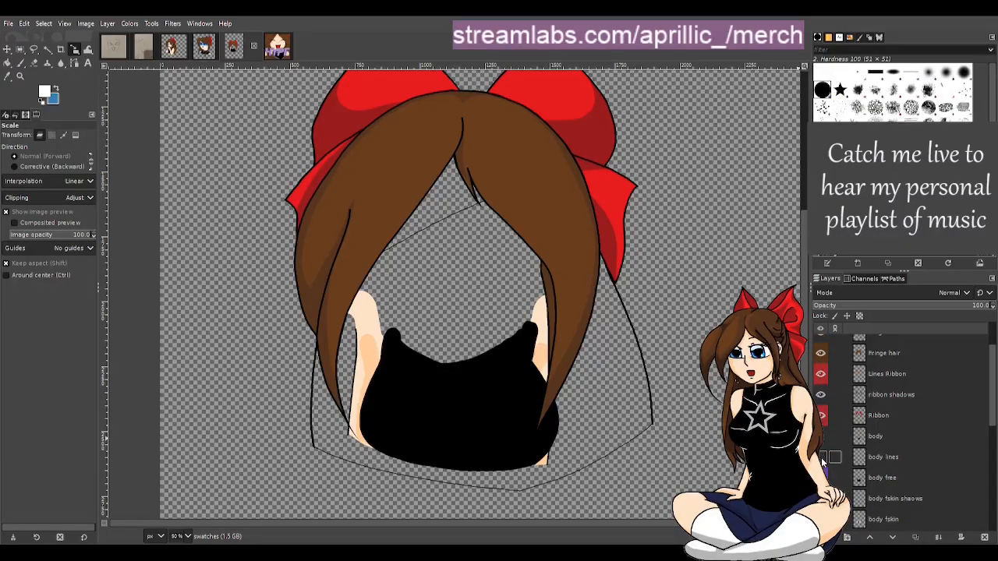
pyautogui.scroll(-6, 826, 460)
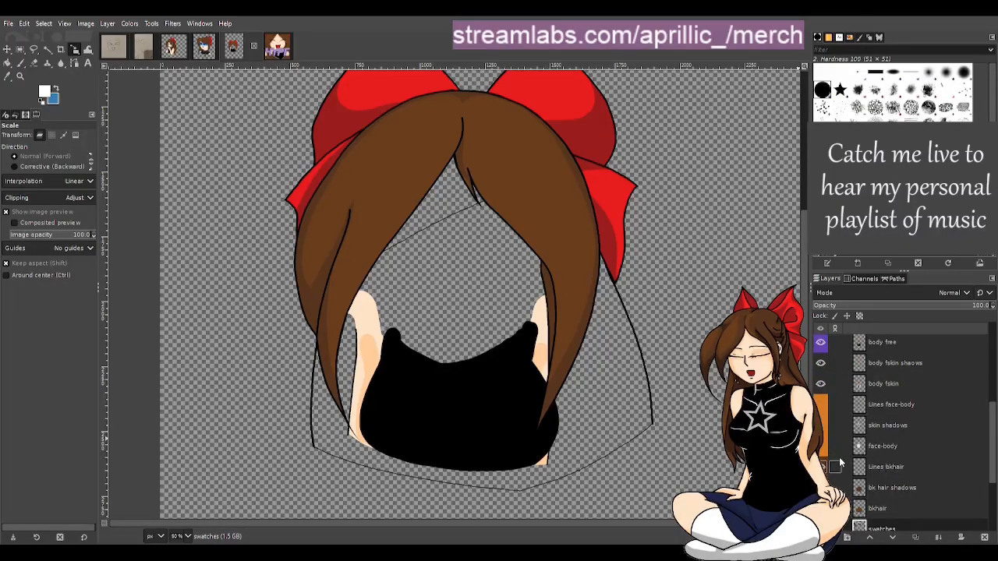
pyautogui.moveTo(811, 467); pyautogui.dragTo(815, 466)
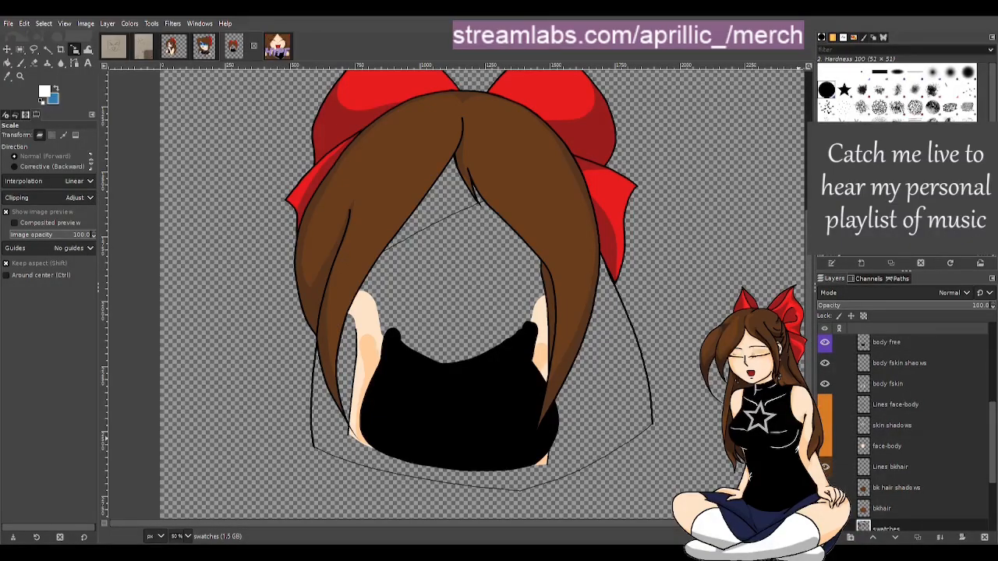
pyautogui.moveTo(815, 466); pyautogui.dragTo(811, 466)
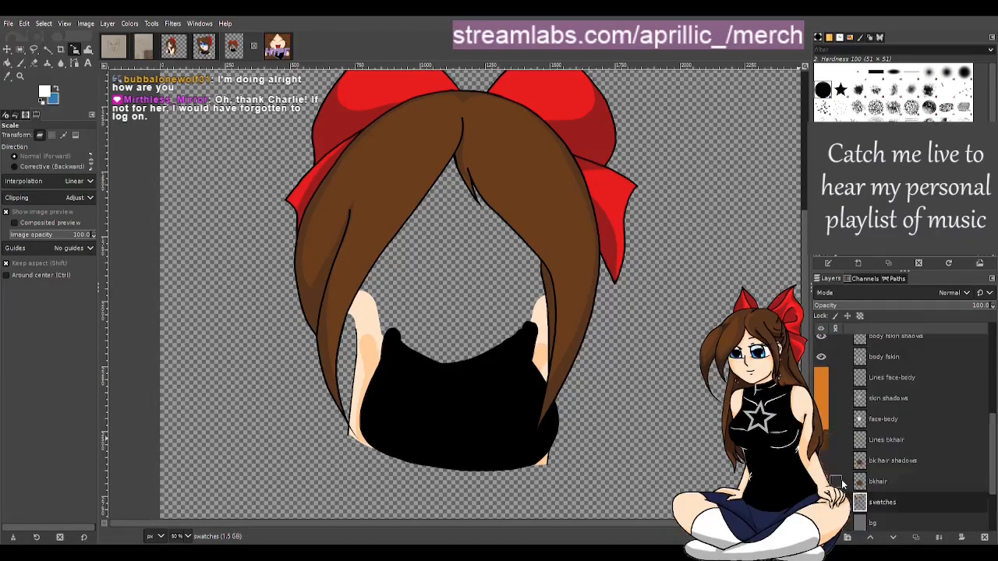
# Hide the body fskin, body fskin shadows, body free and body lines layers
pyautogui.scroll(-2, 823, 466)
pyautogui.scroll(4, 824, 437)
pyautogui.click(821, 411)
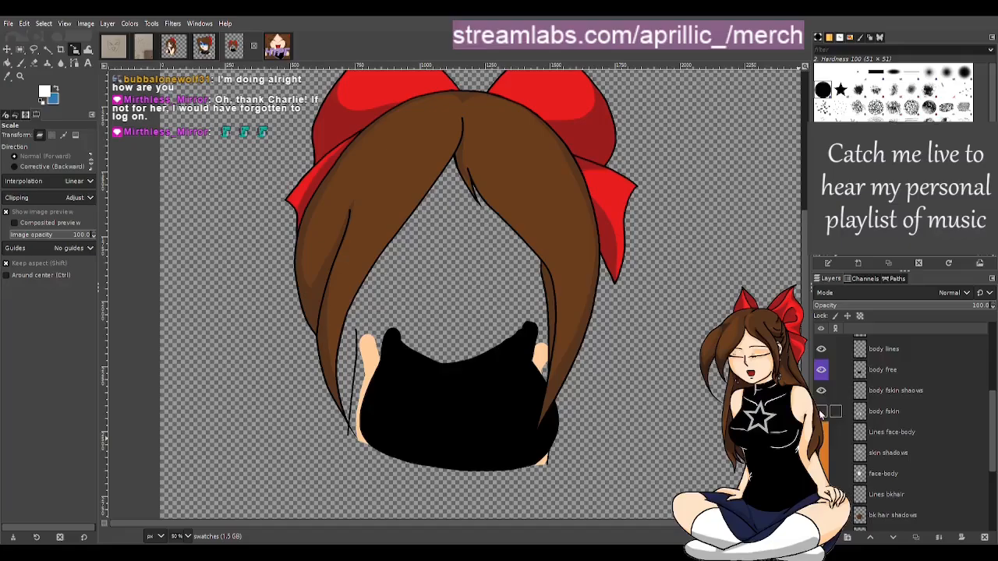
pyautogui.click(821, 390)
pyautogui.click(821, 370)
pyautogui.click(821, 348)
# Hide the Ribbon, ribbon shadows, Lines Ribbon, Fringe hair, fringe shadows and Lines Fringe hair layers
pyautogui.scroll(3, 830, 366)
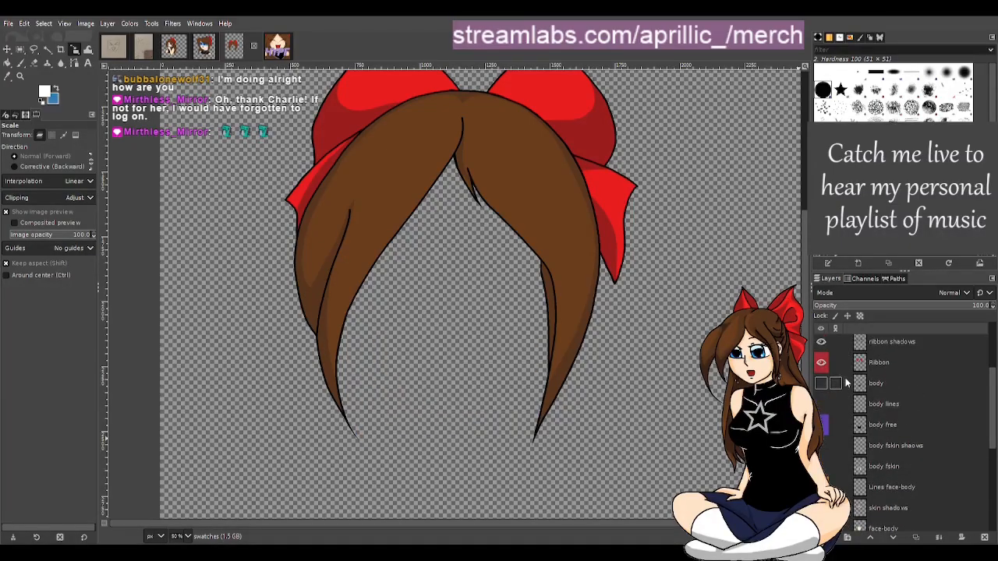
pyautogui.click(821, 361)
pyautogui.click(820, 343)
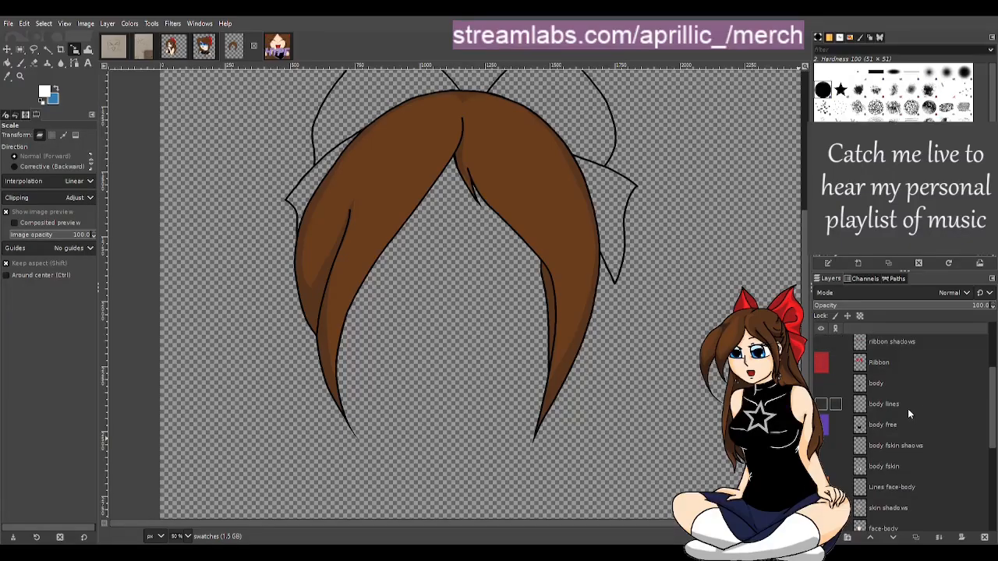
pyautogui.scroll(2, 864, 379)
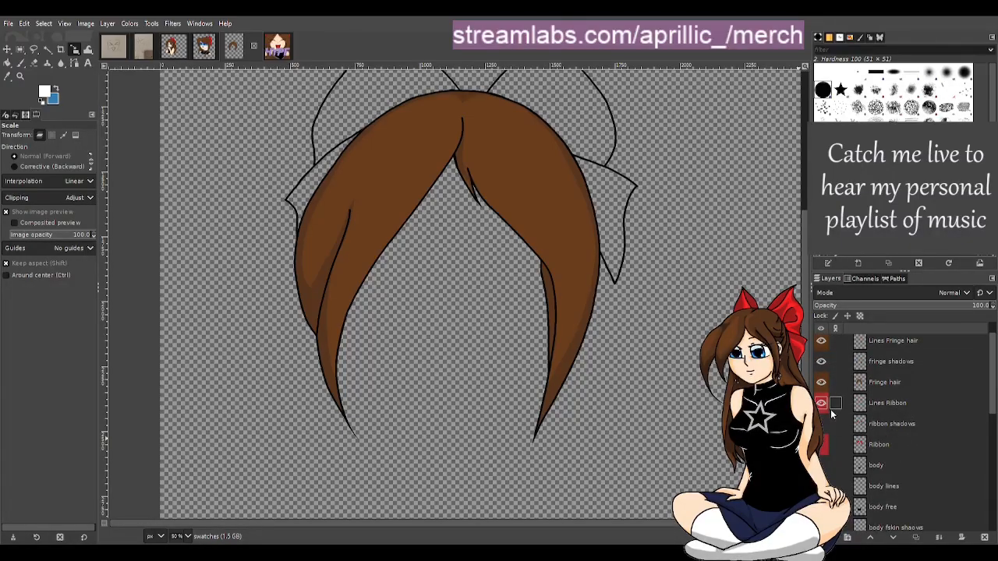
pyautogui.click(822, 407)
pyautogui.click(821, 382)
pyautogui.click(822, 361)
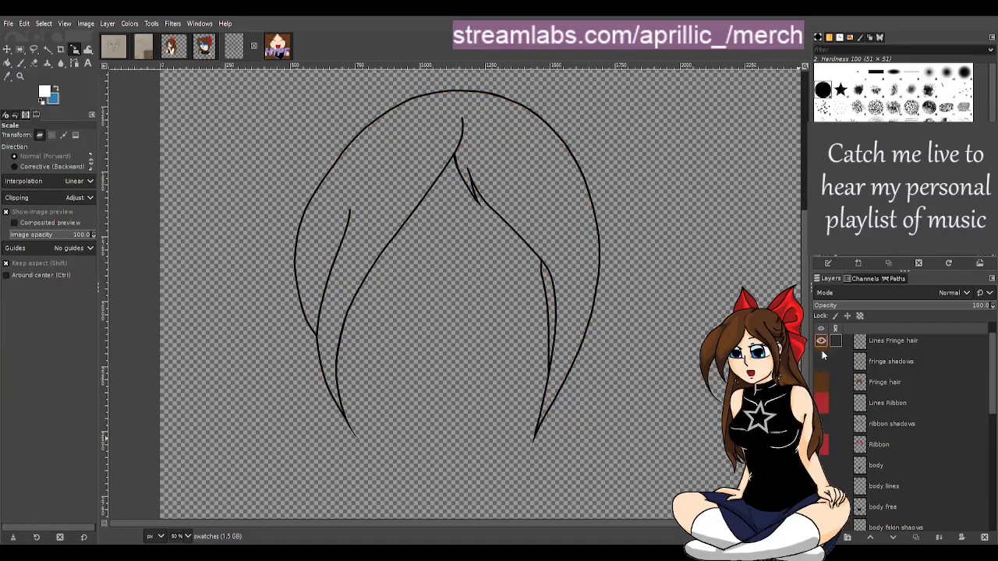
pyautogui.click(822, 341)
# Show the orig layer group and its face-body copy sketch layer alongside the Lines Shirt layer
pyautogui.scroll(-3, 865, 421)
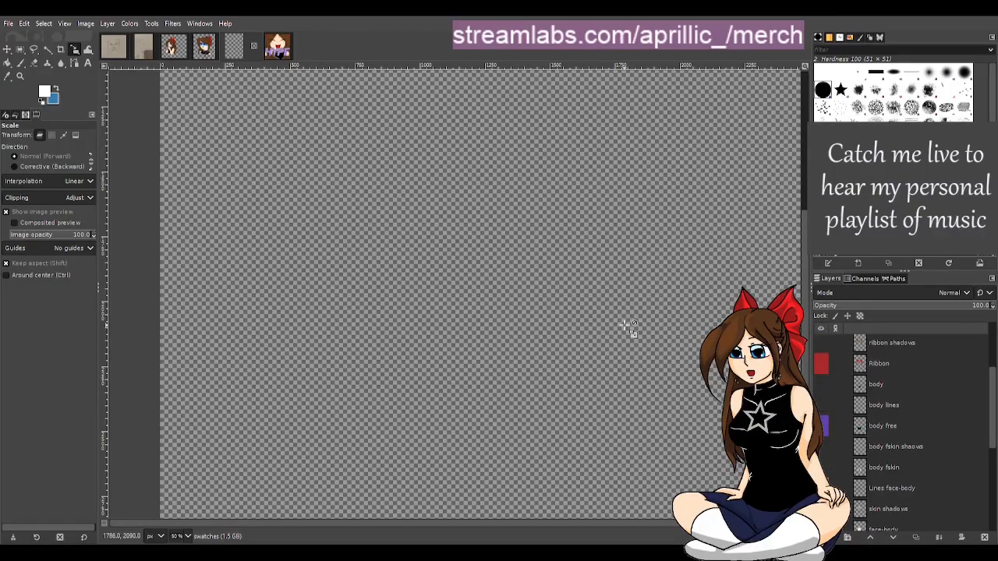
pyautogui.scroll(-1, 583, 313)
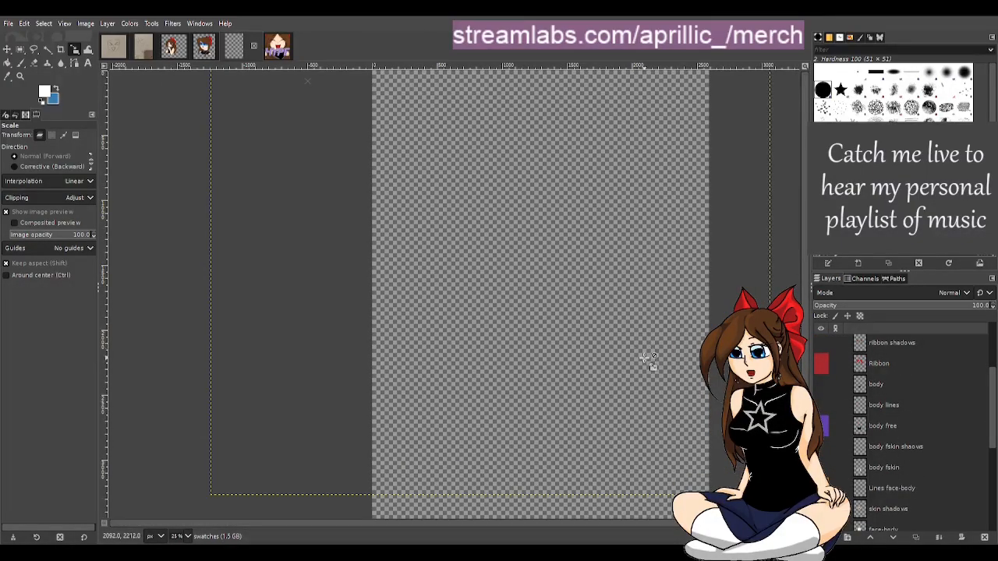
pyautogui.scroll(-1, 715, 411)
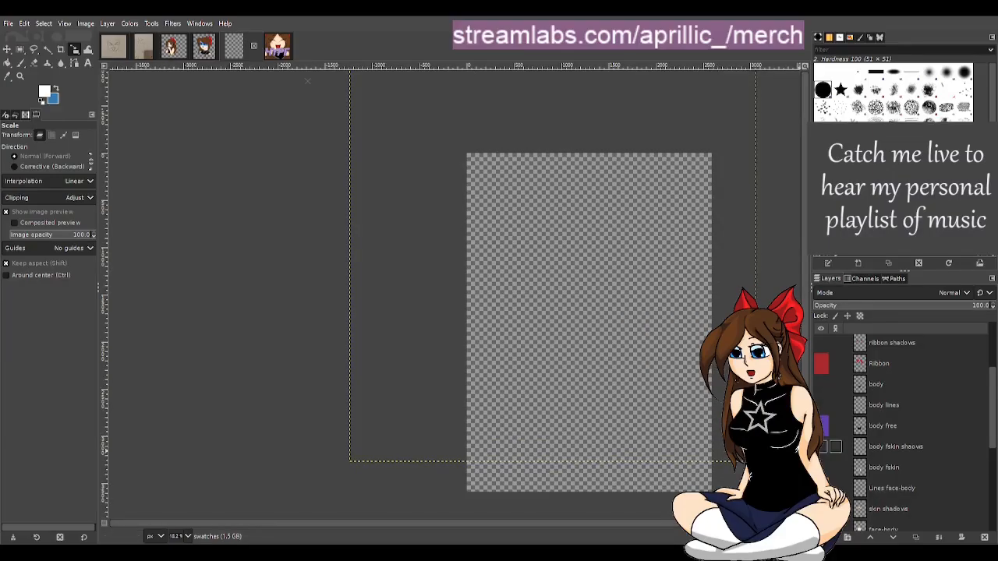
pyautogui.scroll(1, 944, 476)
pyautogui.scroll(-5, 940, 475)
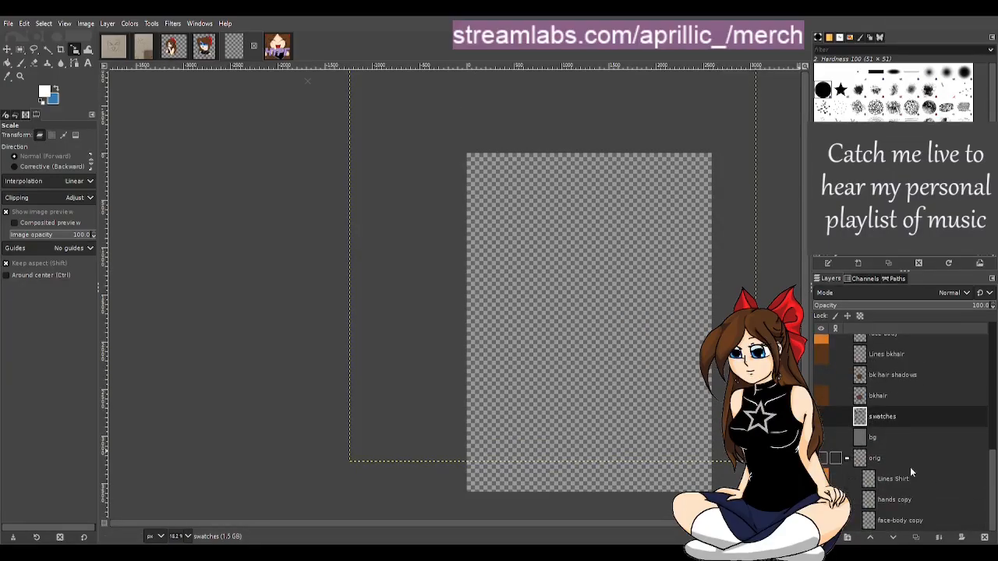
pyautogui.click(822, 458)
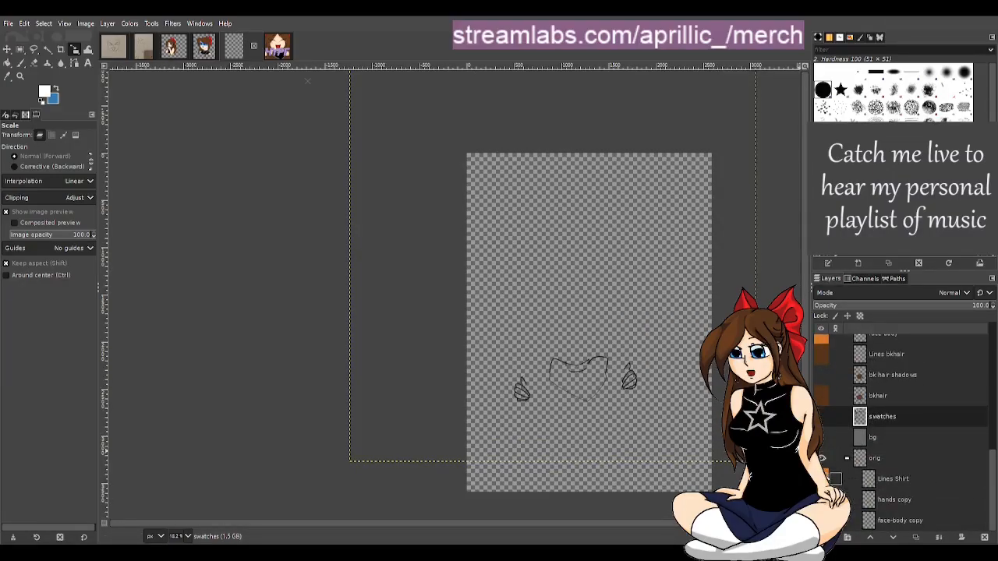
pyautogui.click(822, 479)
pyautogui.click(822, 478)
pyautogui.click(822, 520)
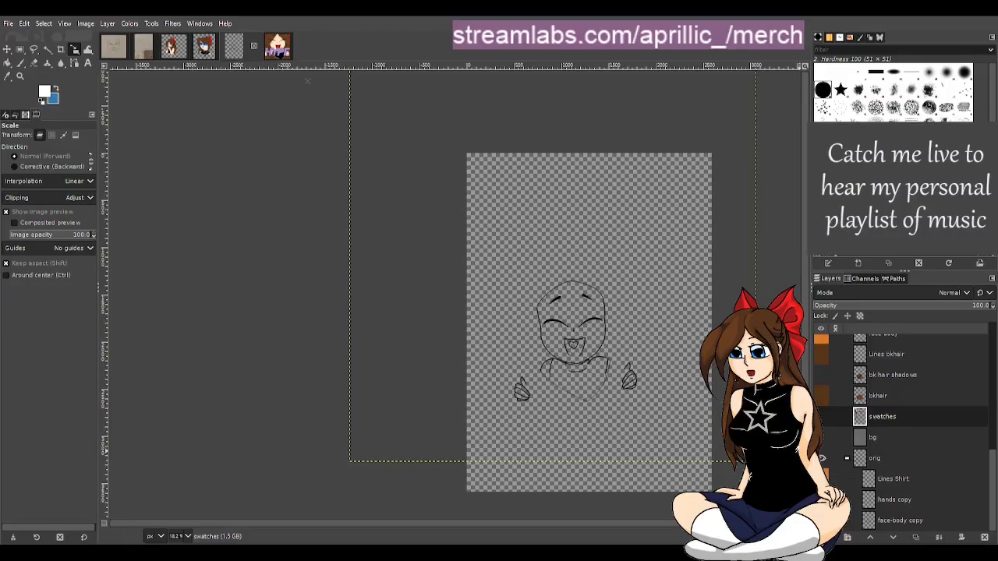
# Delete the hands copy layer from the orig group
pyautogui.scroll(2, 621, 397)
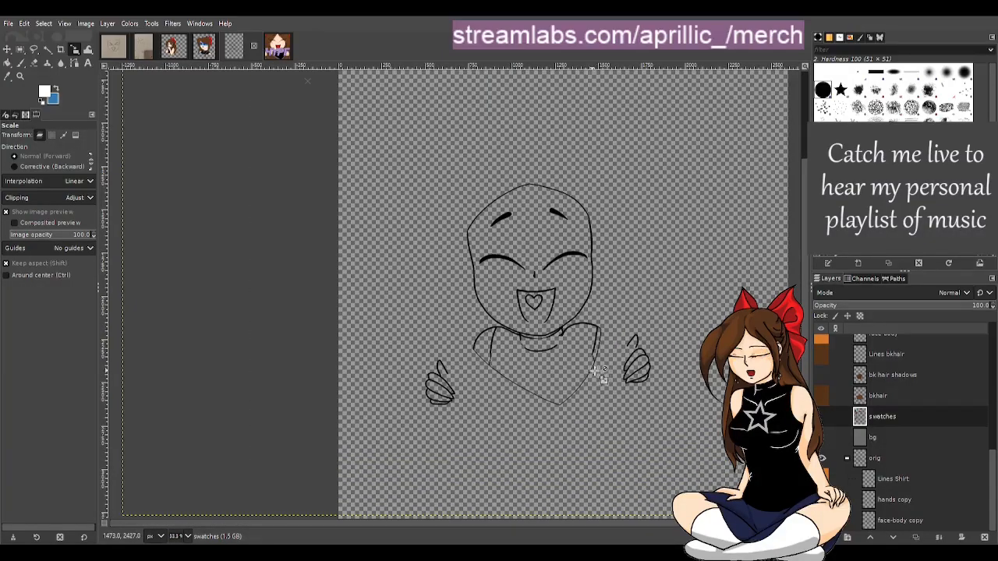
pyautogui.scroll(1, 558, 343)
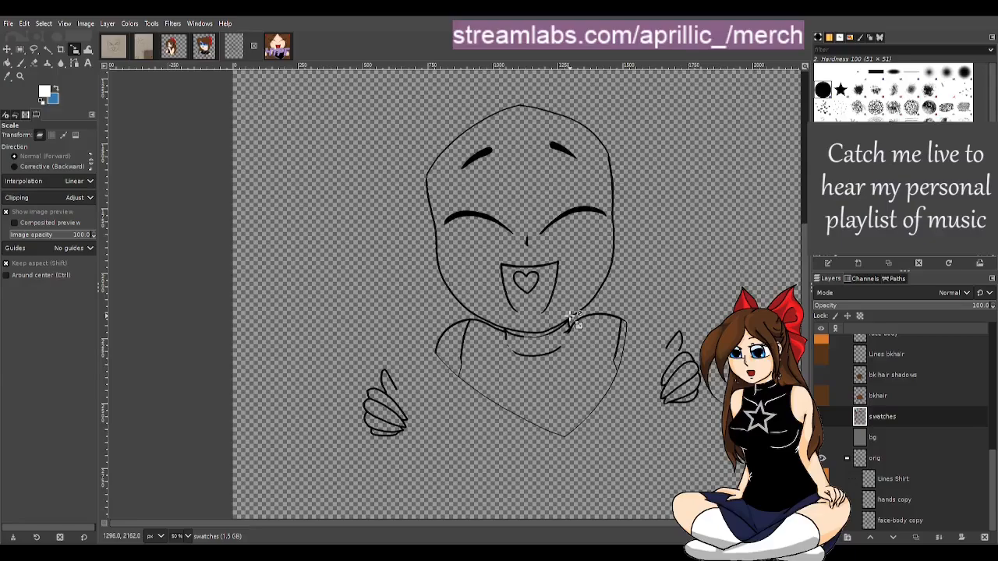
pyautogui.click(907, 509)
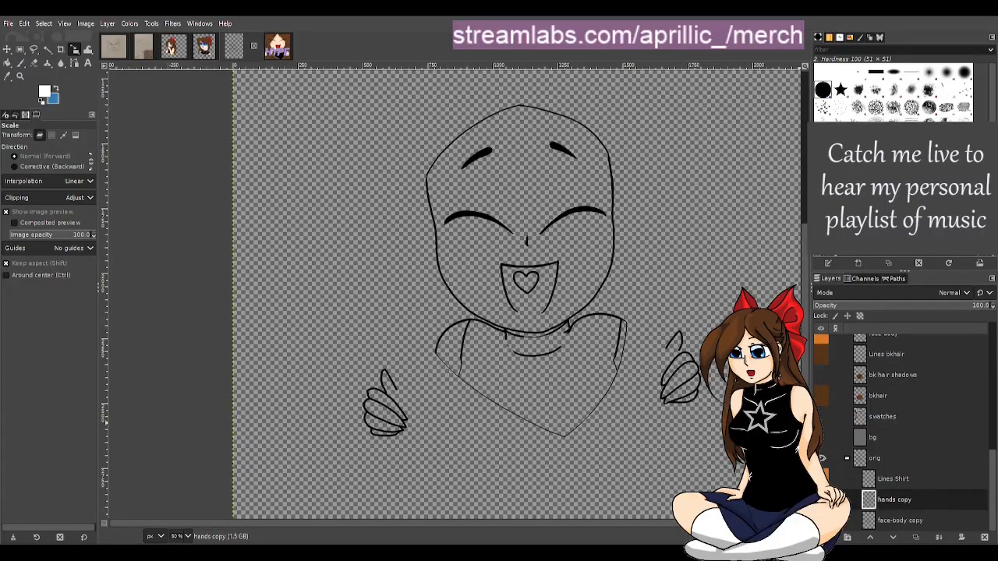
pyautogui.click(822, 500)
pyautogui.click(822, 500)
pyautogui.click(822, 500)
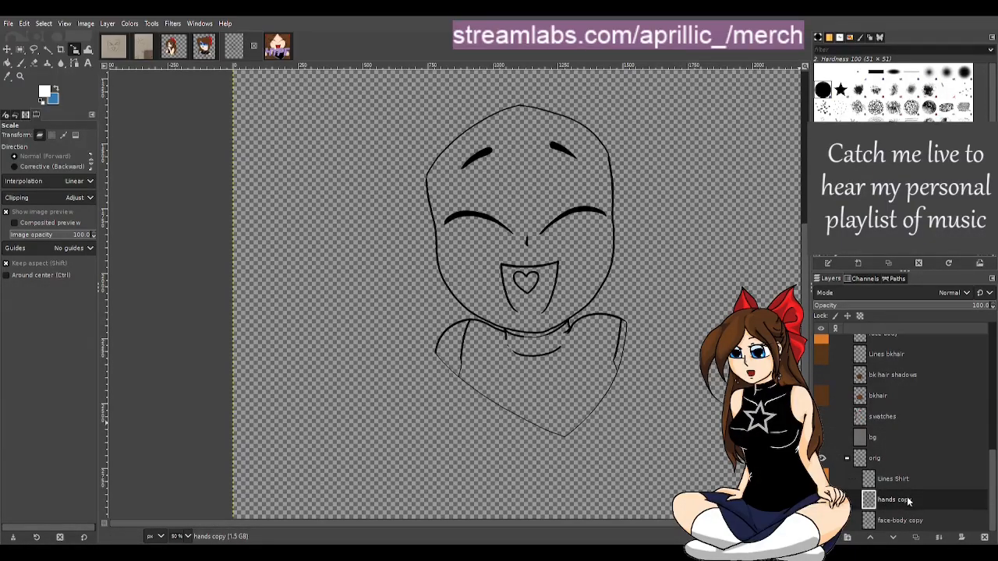
pyautogui.click(833, 255)
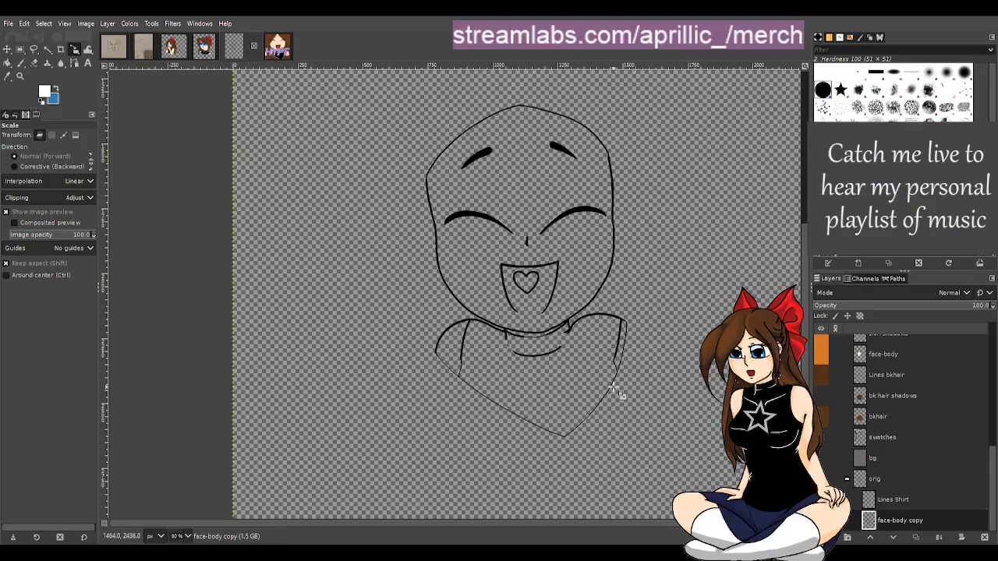
# Show the Ribbon layer and crop the canvas to 2474 × 3249 px
pyautogui.scroll(-4, 624, 523)
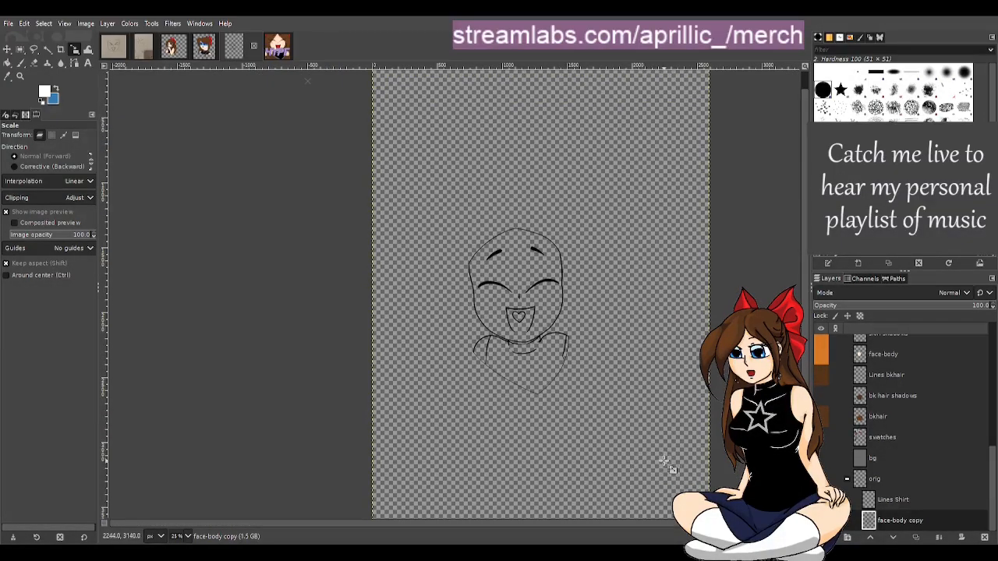
pyautogui.scroll(-1, 667, 462)
pyautogui.scroll(5, 918, 427)
pyautogui.scroll(1, 916, 409)
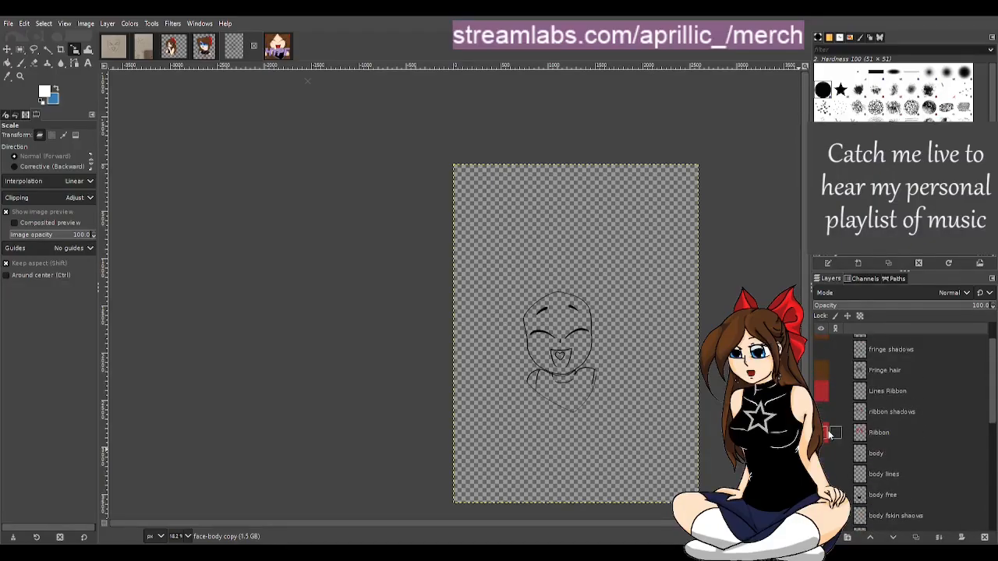
pyautogui.click(825, 433)
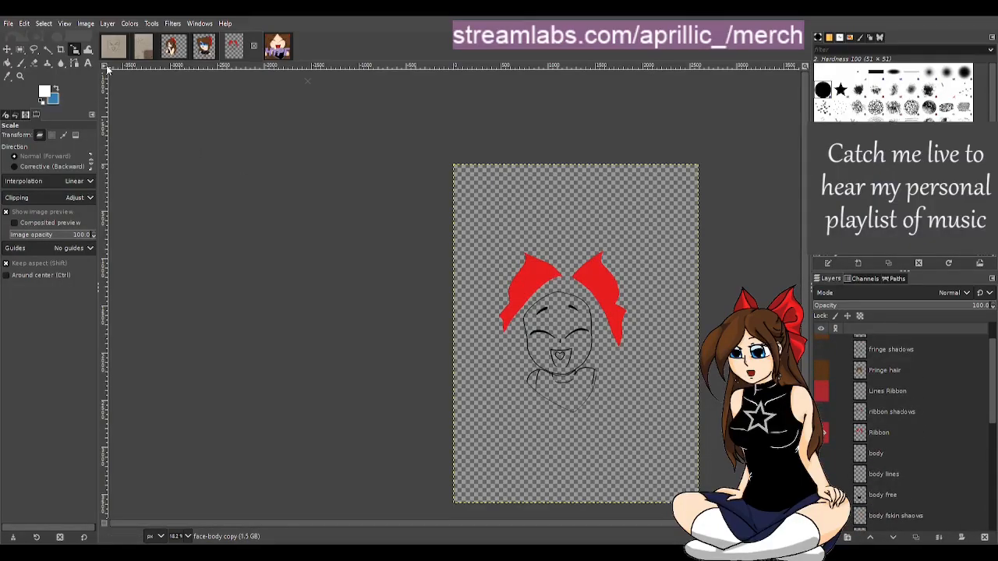
pyautogui.hotkey('shift', 'c')
pyautogui.moveTo(415, 197); pyautogui.dragTo(777, 525)
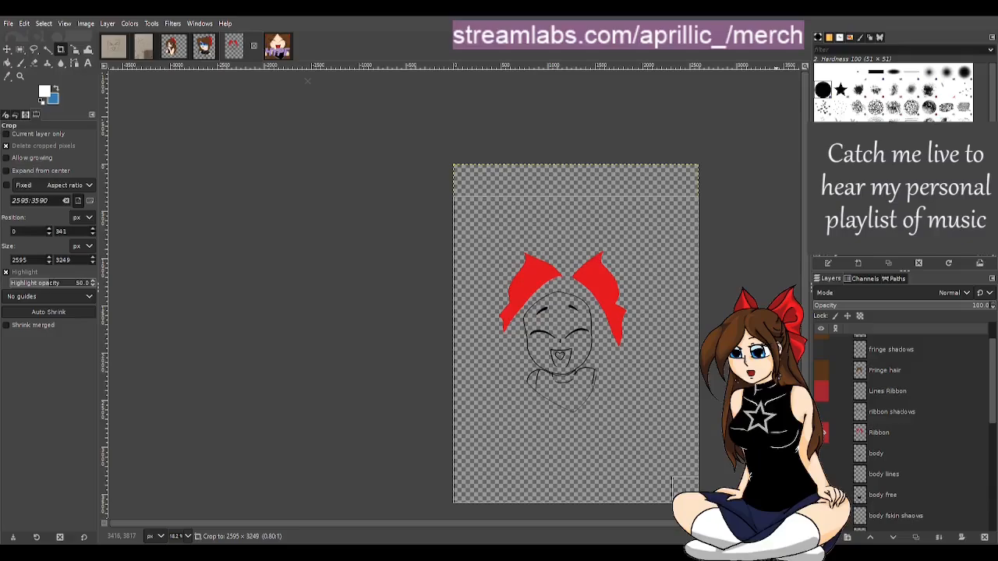
pyautogui.moveTo(679, 379); pyautogui.dragTo(667, 381)
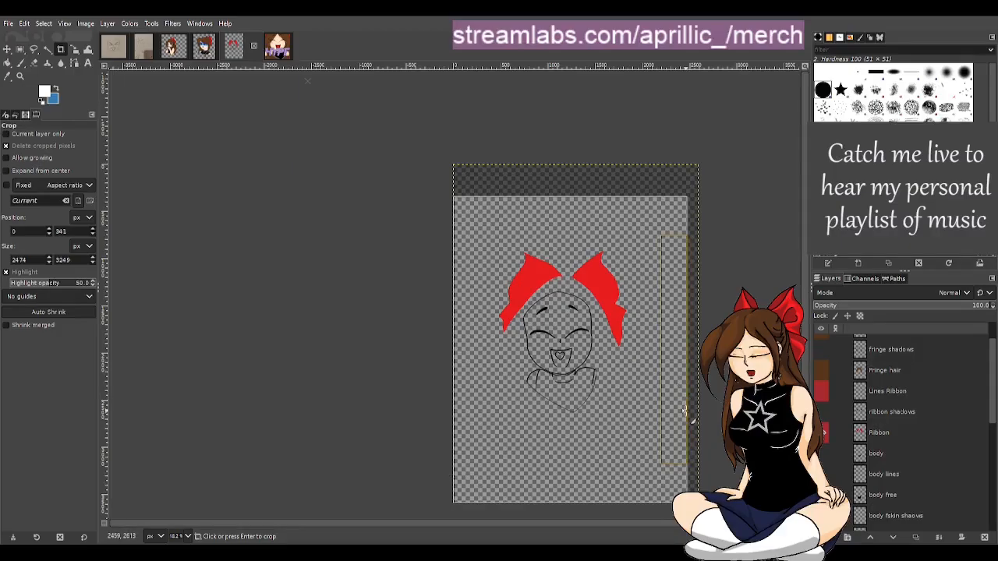
pyautogui.press('Return')
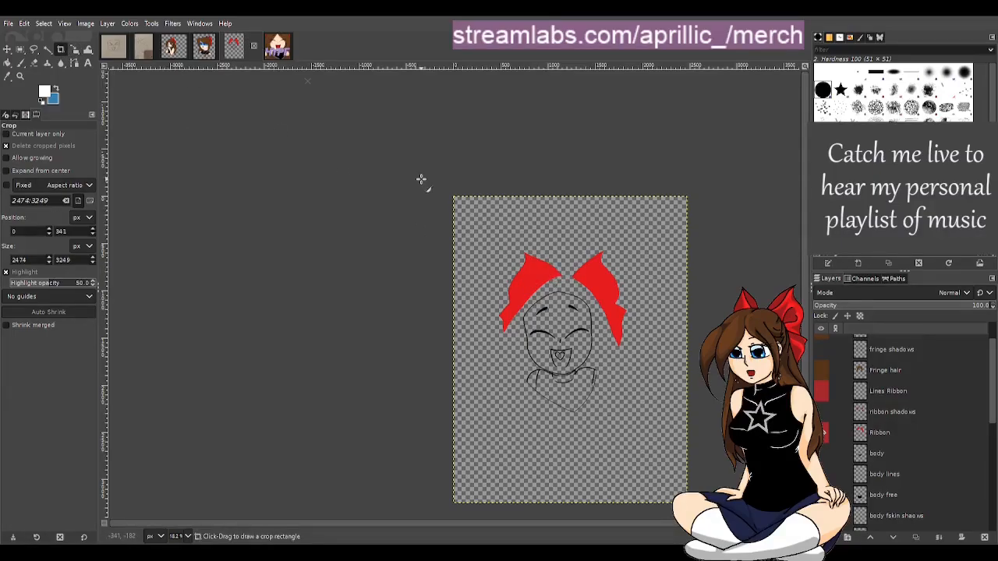
# Crop the canvas again to a near-square 2474 × 2470 px
pyautogui.moveTo(421, 180); pyautogui.dragTo(727, 478)
pyautogui.moveTo(661, 441)
pyautogui.mouseDown()
pyautogui.moveTo(661, 416)
pyautogui.moveTo(662, 429)
pyautogui.mouseUp()
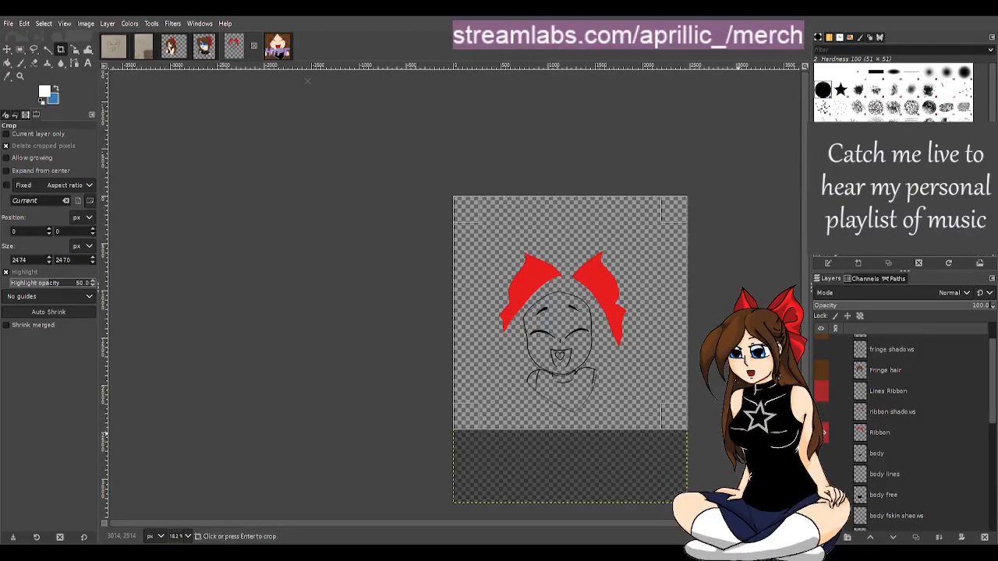
pyautogui.press('Return')
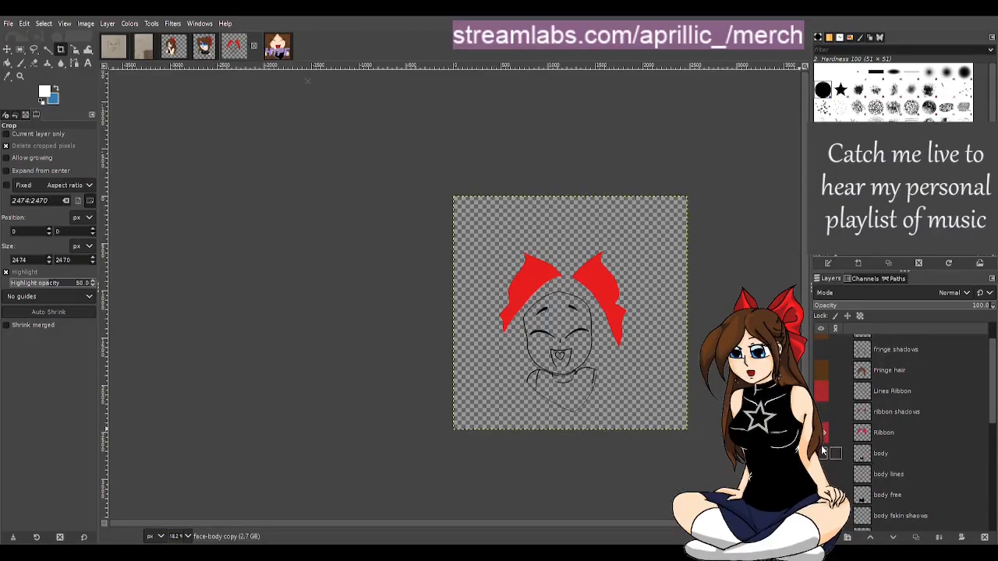
# Preview the fringe hair and back hair layers on the cropped canvas by toggling their visibility
pyautogui.scroll(1, 840, 378)
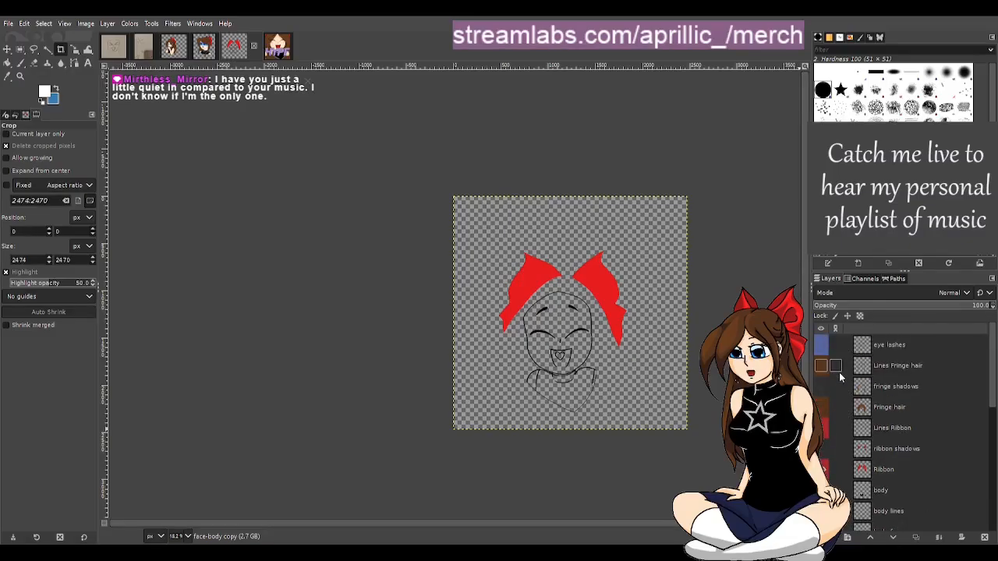
pyautogui.click(821, 366)
pyautogui.click(821, 387)
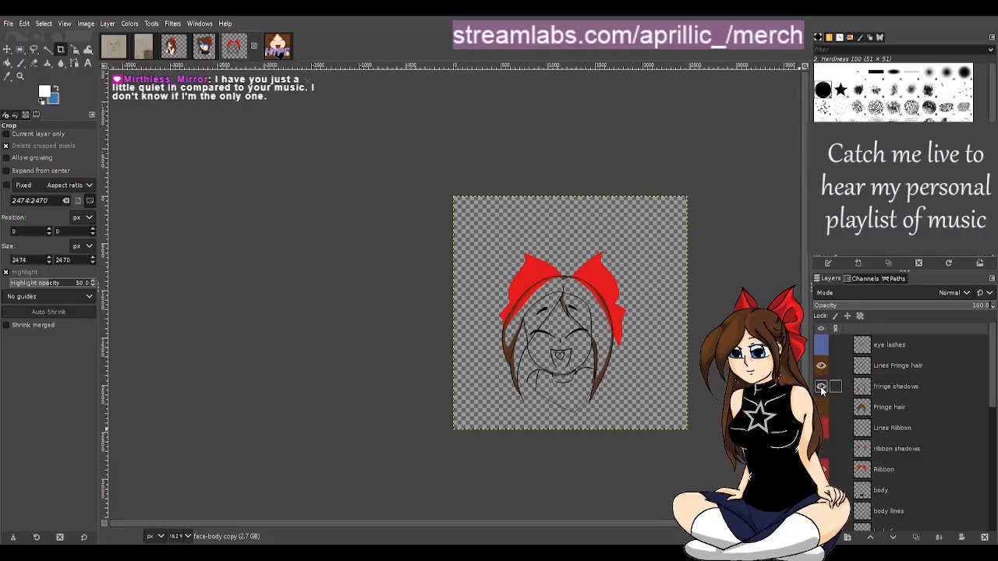
pyautogui.click(821, 407)
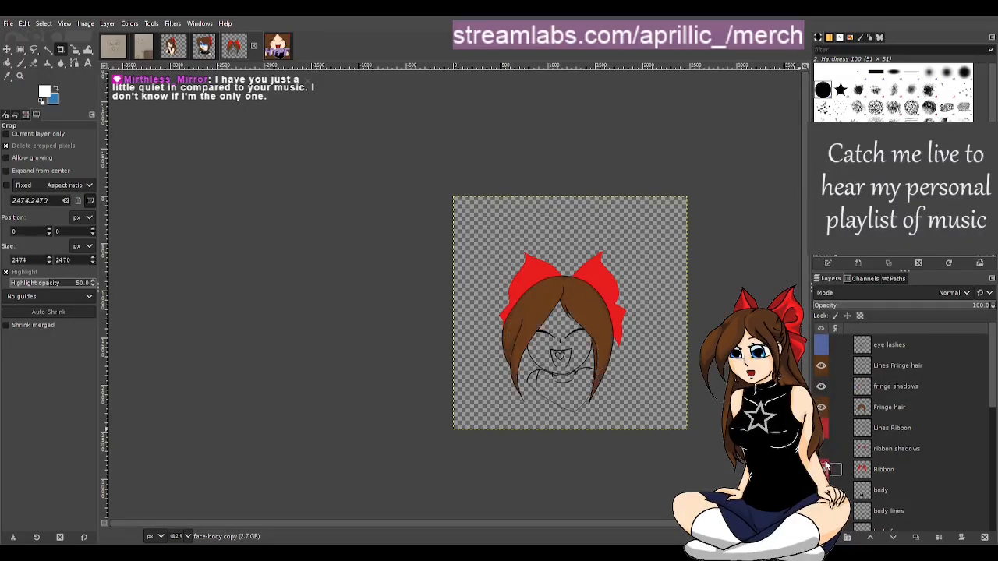
pyautogui.scroll(-1, 826, 466)
pyautogui.scroll(-2, 833, 475)
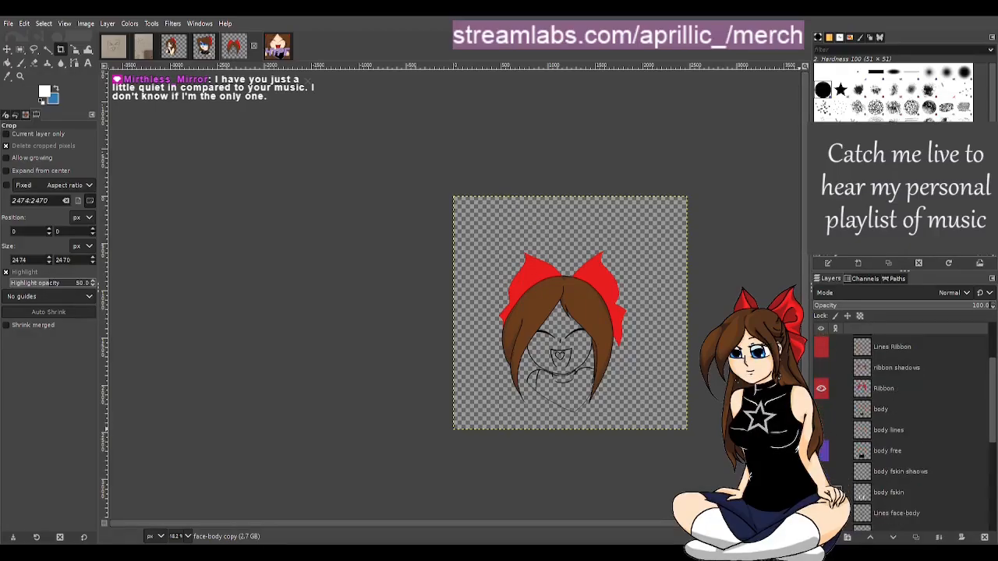
pyautogui.scroll(-3, 834, 485)
pyautogui.click(821, 509)
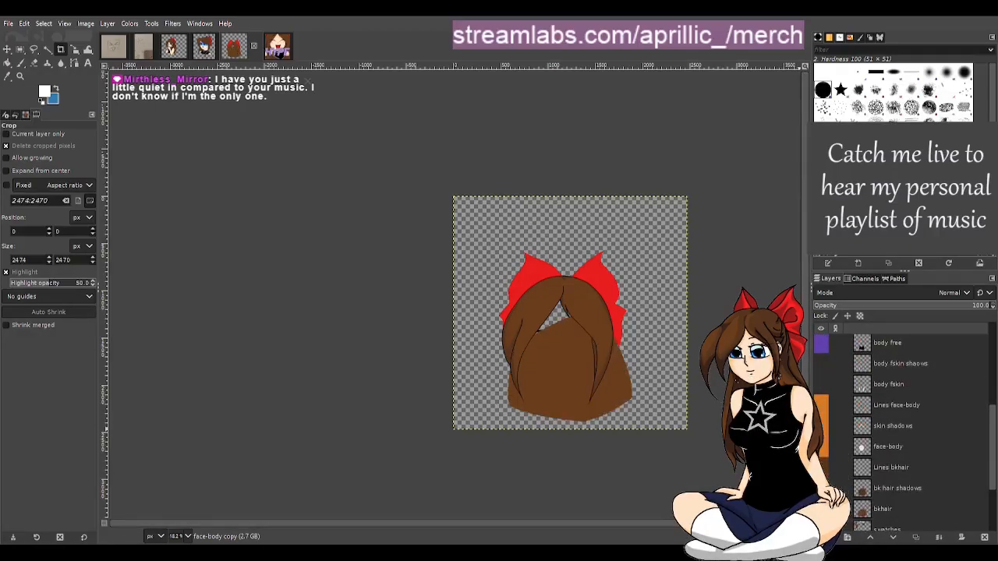
pyautogui.click(821, 488)
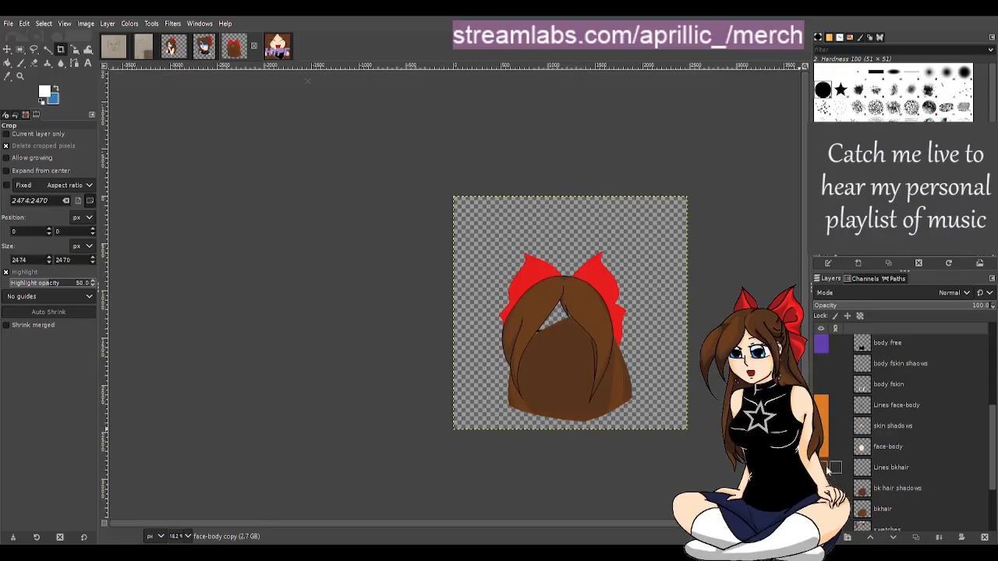
pyautogui.click(822, 489)
pyautogui.click(822, 509)
# Hide the Ribbon layer and the fringe hair layers again
pyautogui.scroll(5, 831, 470)
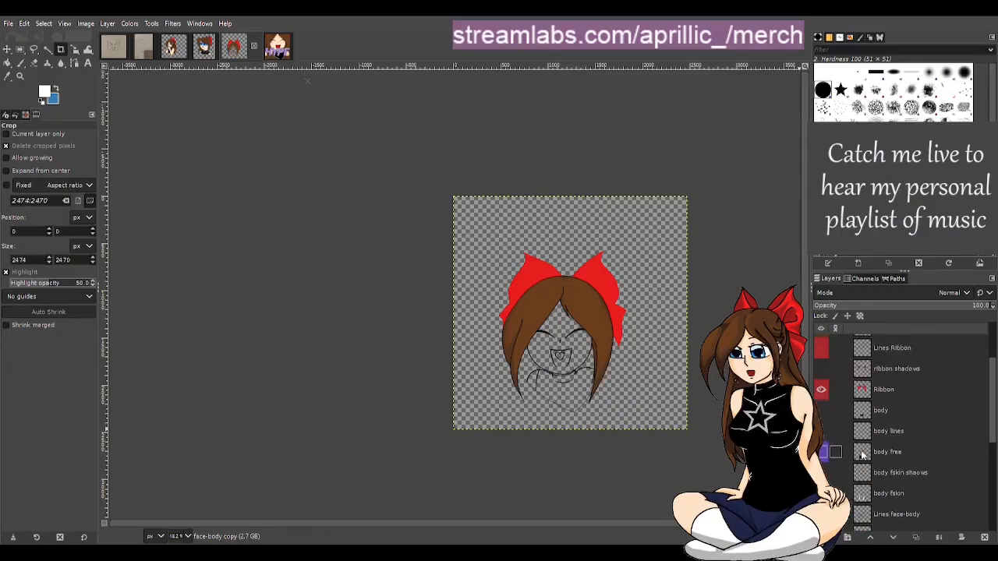
pyautogui.click(823, 418)
pyautogui.click(822, 356)
pyautogui.scroll(2, 839, 354)
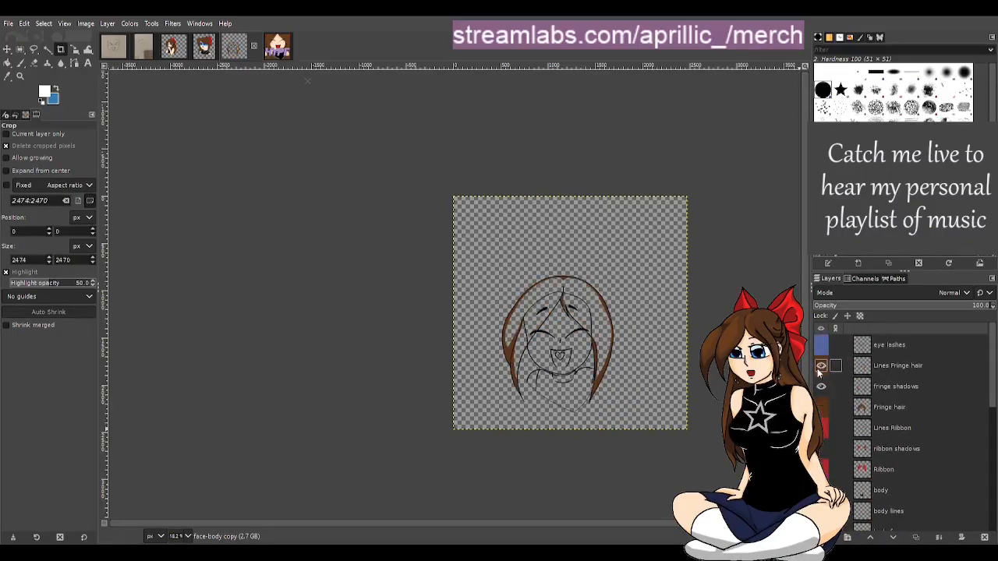
pyautogui.click(821, 387)
pyautogui.click(821, 365)
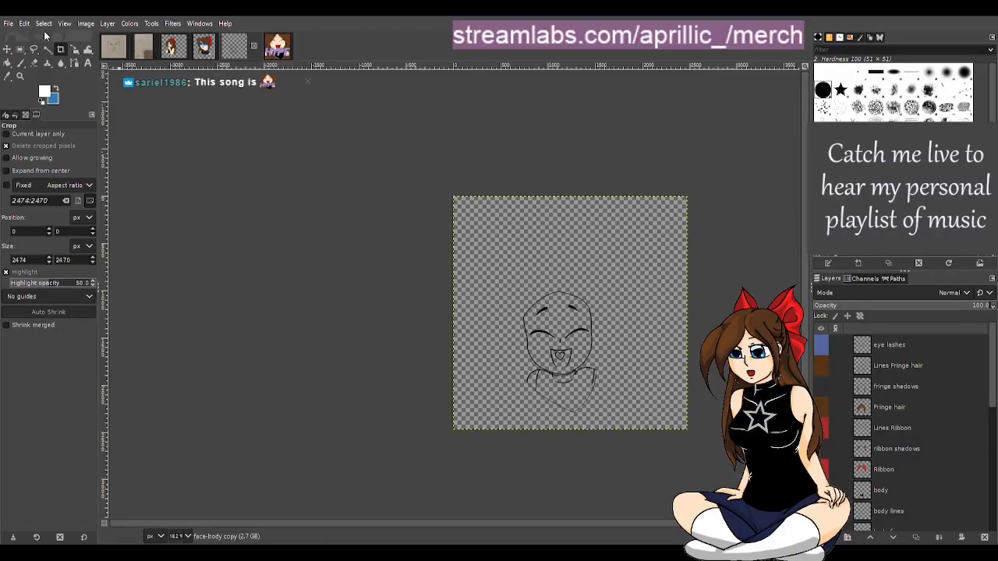
# Briefly view the scanned face sketch image, then return to the emote file
pyautogui.click(114, 53)
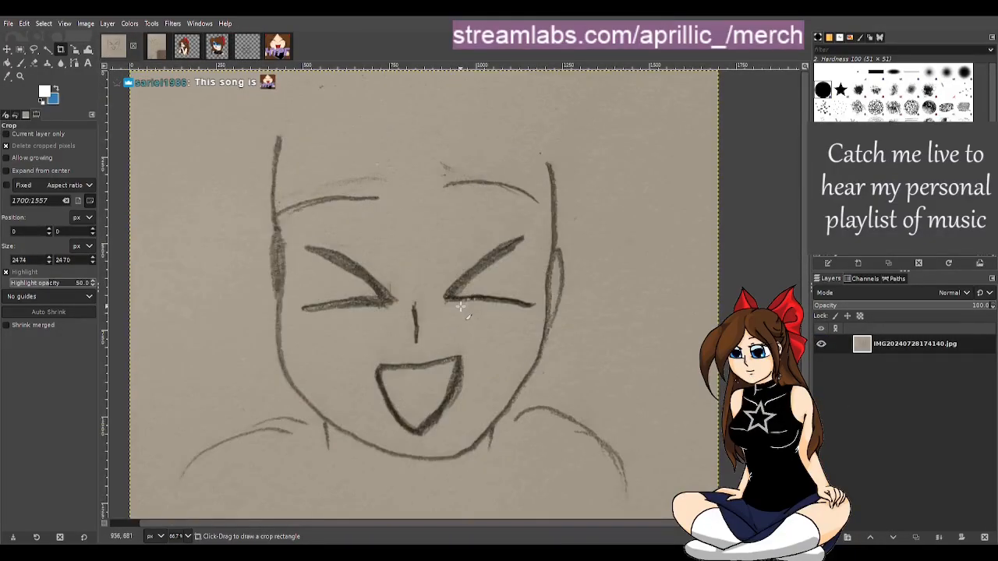
pyautogui.click(247, 47)
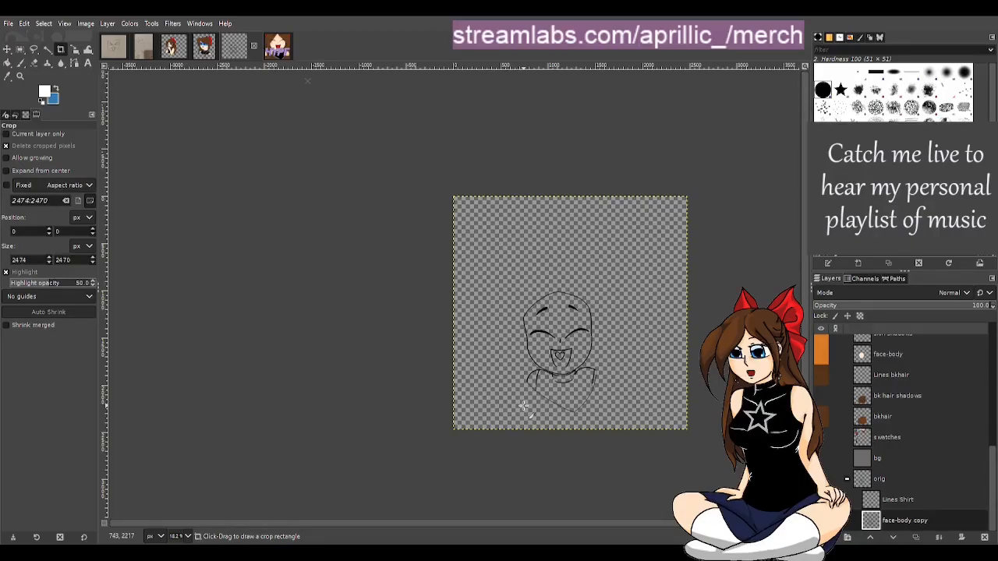
# Zoom in and pan around the canvas to examine the face and shirt line art
pyautogui.scroll(1, 714, 405)
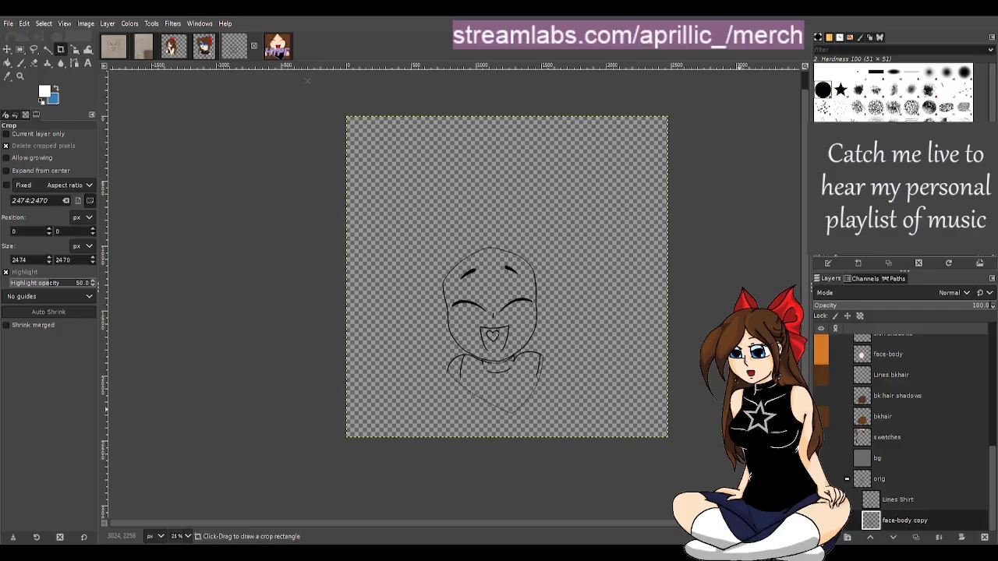
pyautogui.scroll(1, 468, 364)
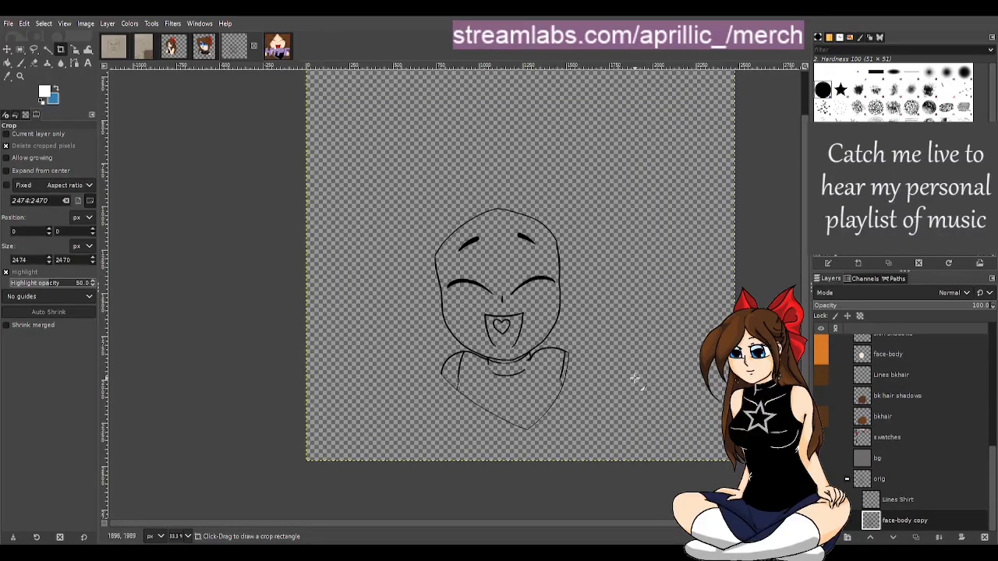
pyautogui.moveTo(628, 524); pyautogui.dragTo(678, 524)
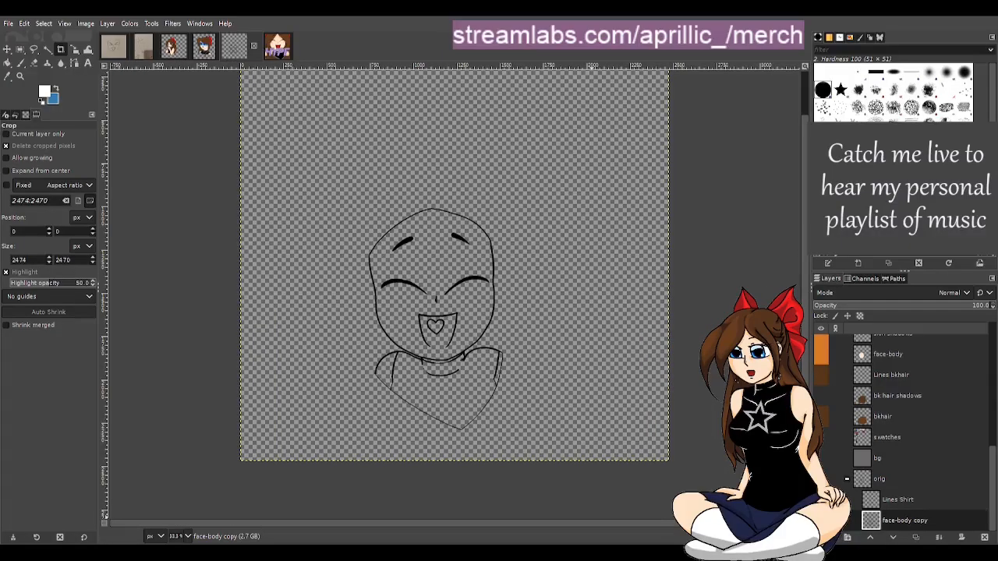
pyautogui.scroll(1, 378, 359)
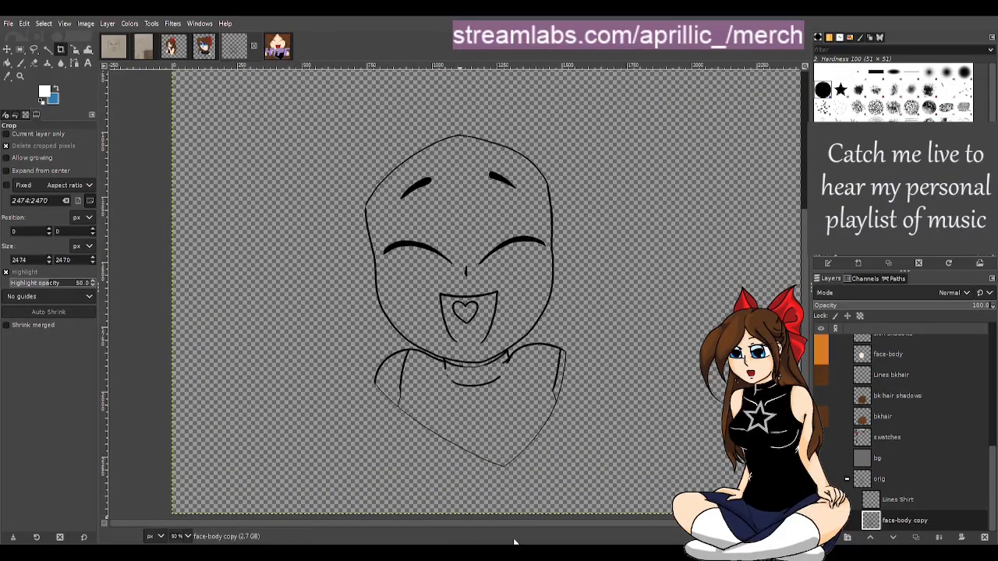
pyautogui.moveTo(520, 525); pyautogui.dragTo(547, 526)
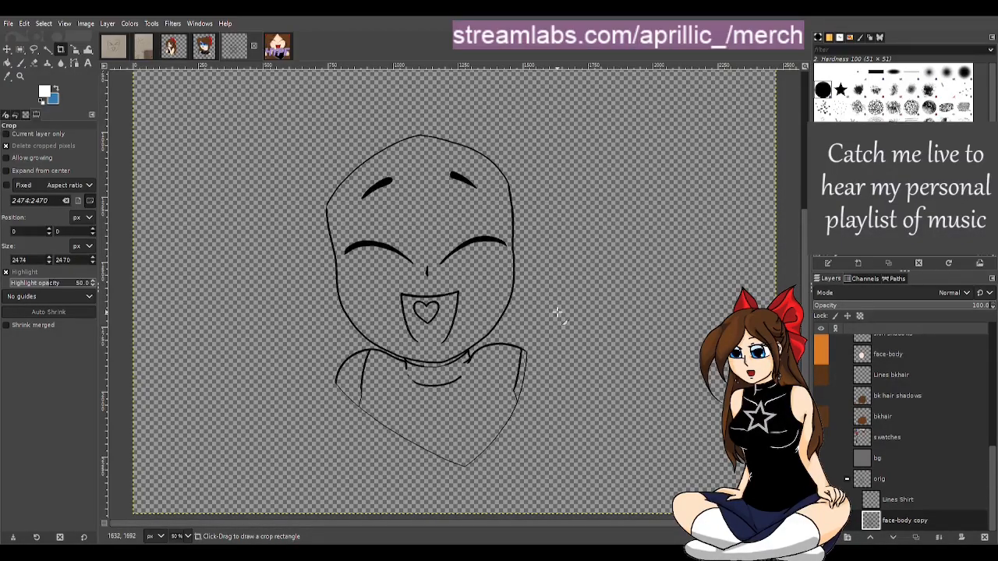
pyautogui.scroll(5, 558, 313)
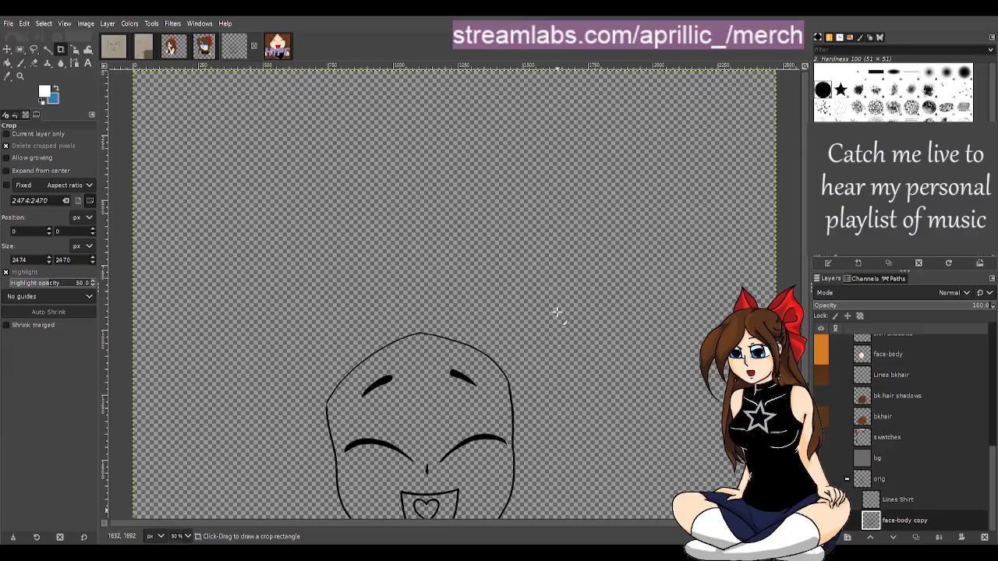
pyautogui.scroll(-5, 606, 323)
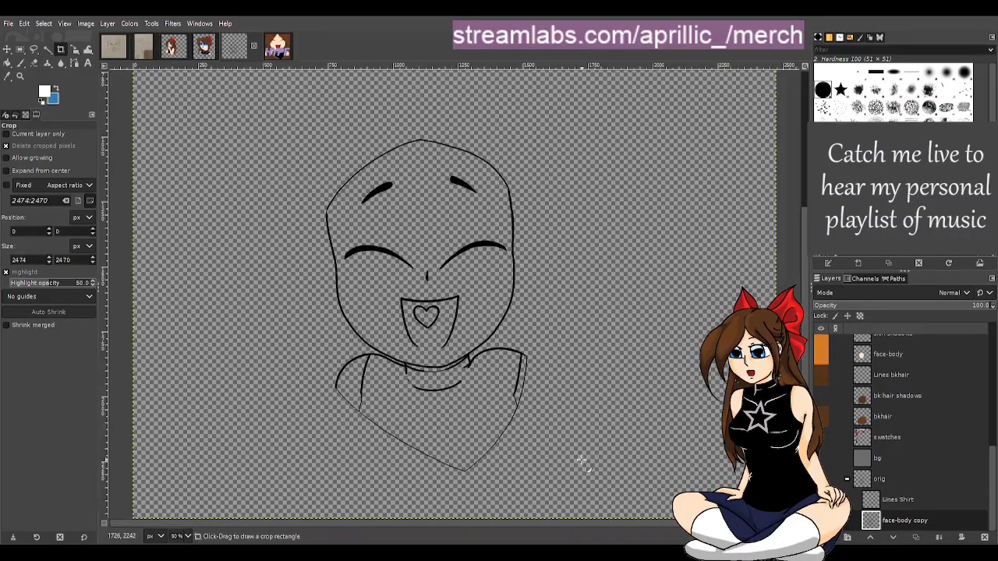
pyautogui.scroll(1, 576, 461)
pyautogui.scroll(-1, 575, 462)
# Move the Lines Shirt and face-body copy layers out of the orig group and remove the empty orig group
pyautogui.click(901, 500)
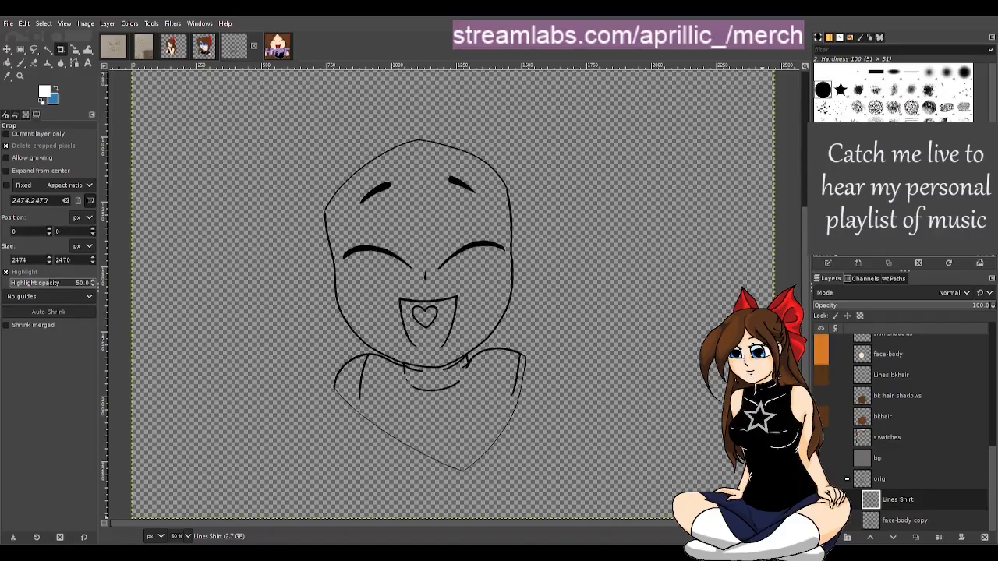
pyautogui.moveTo(858, 508); pyautogui.dragTo(898, 476)
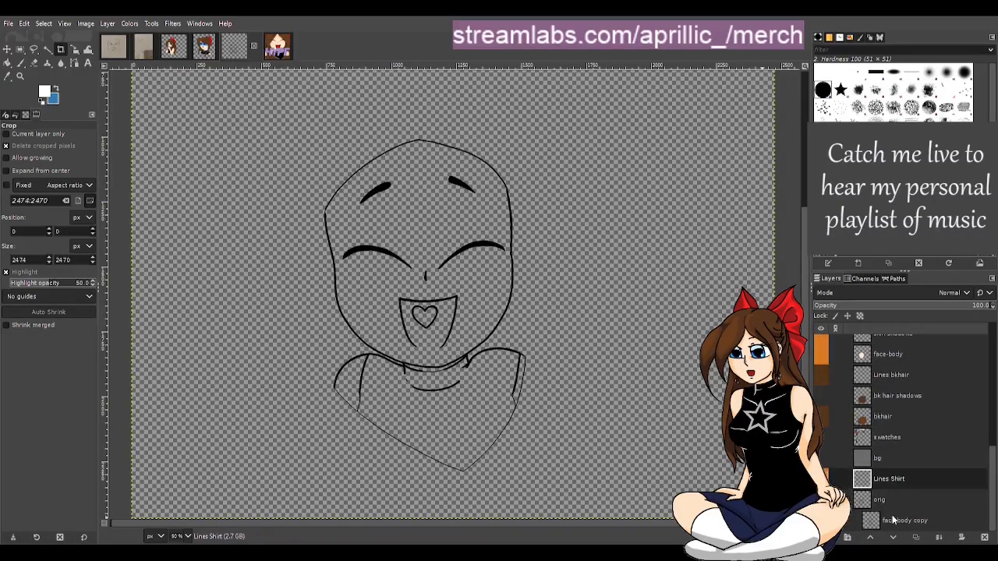
pyautogui.moveTo(893, 521); pyautogui.dragTo(889, 492)
pyautogui.click(881, 521)
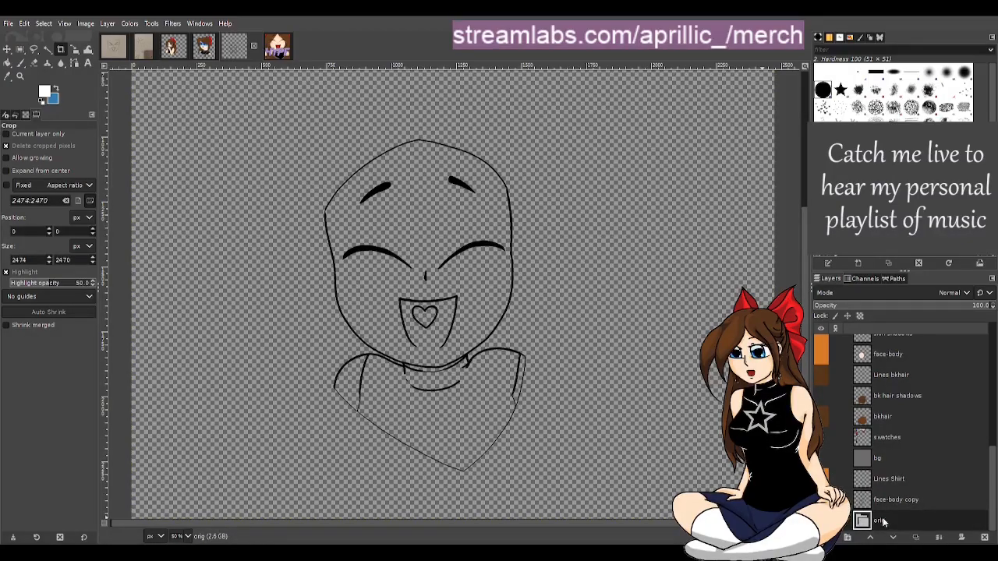
pyautogui.click(903, 281)
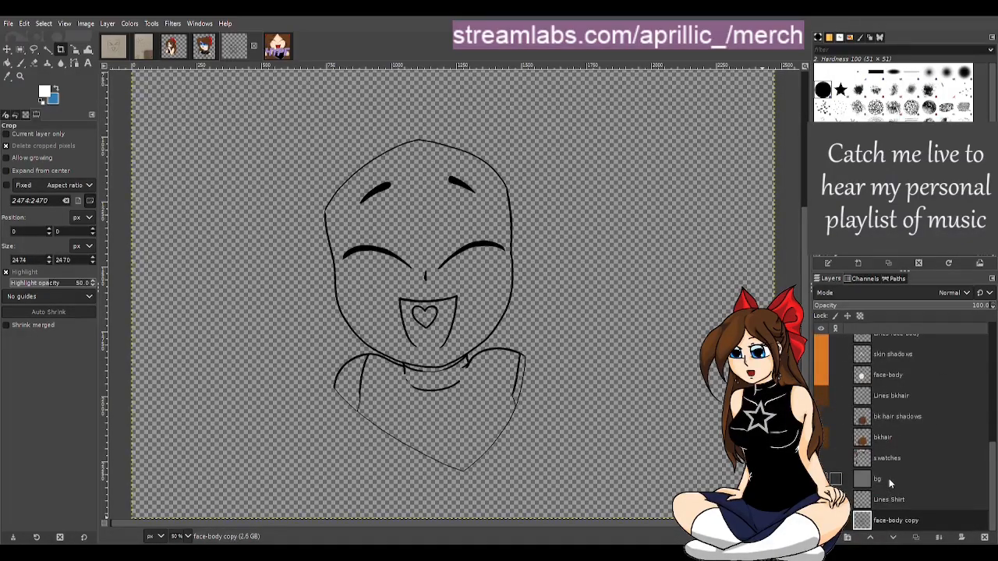
# Switch between the scanned sketch, the emote base and the HYPE emote images to compare them
pyautogui.click(114, 50)
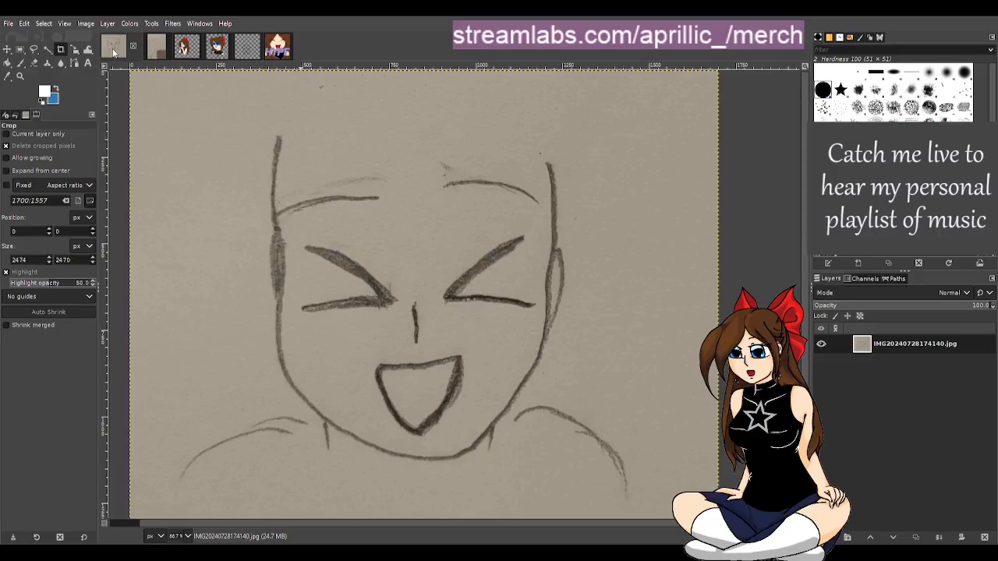
pyautogui.click(248, 48)
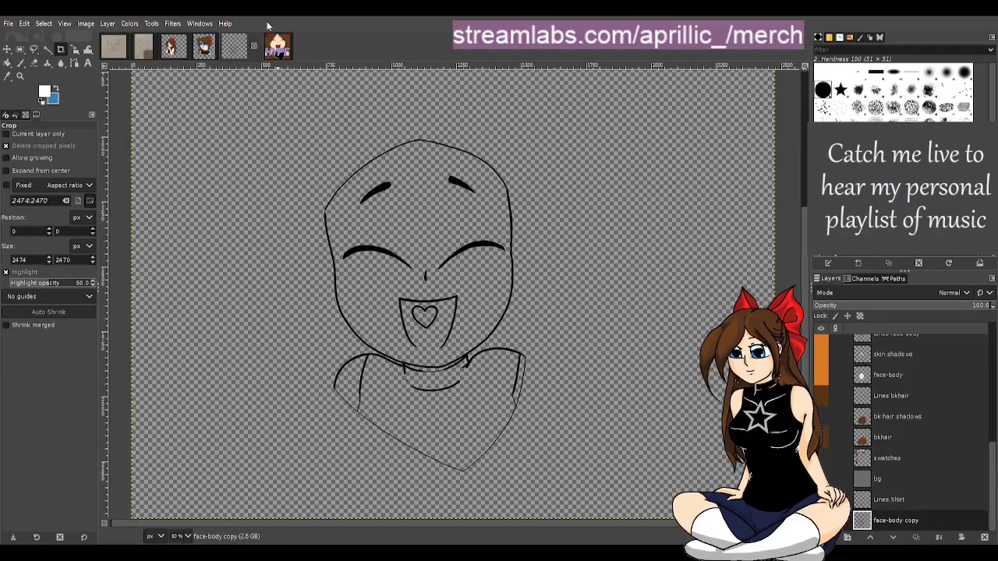
pyautogui.click(276, 47)
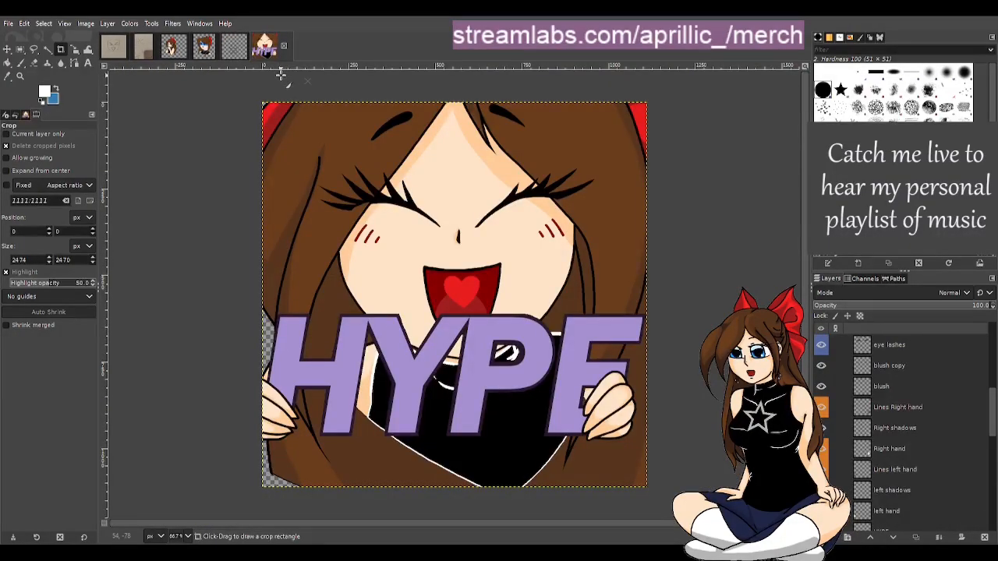
pyautogui.click(110, 52)
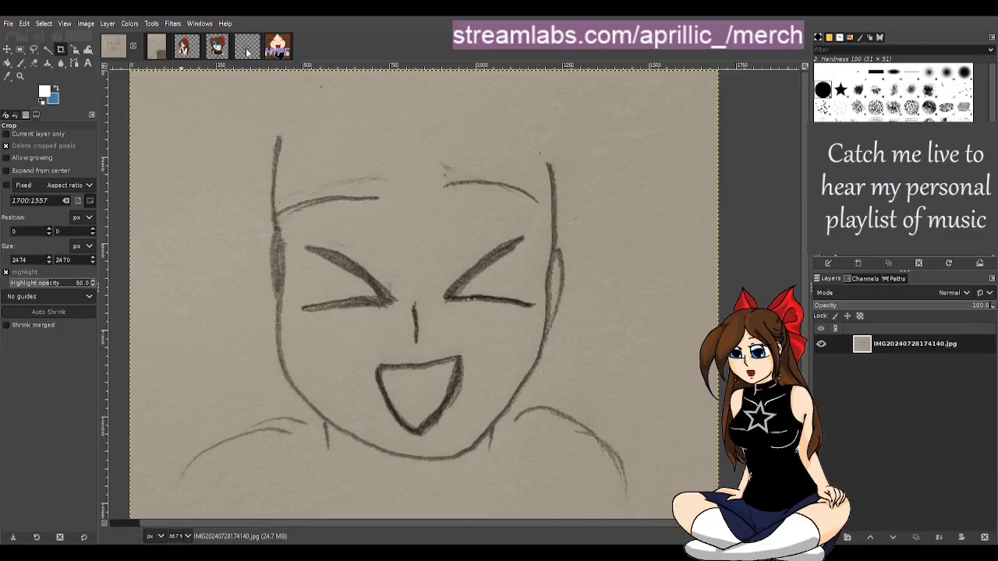
pyautogui.click(270, 52)
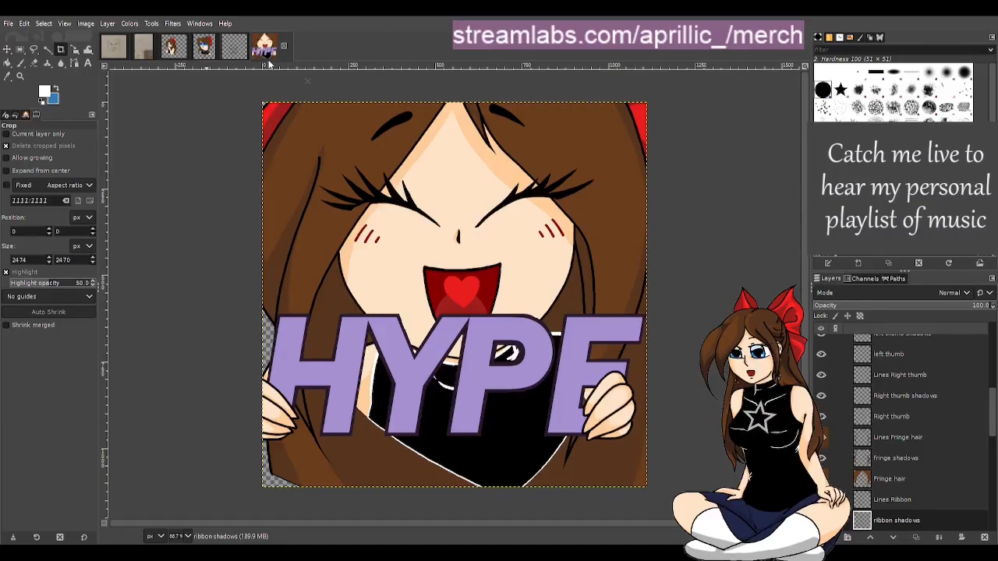
pyautogui.click(115, 53)
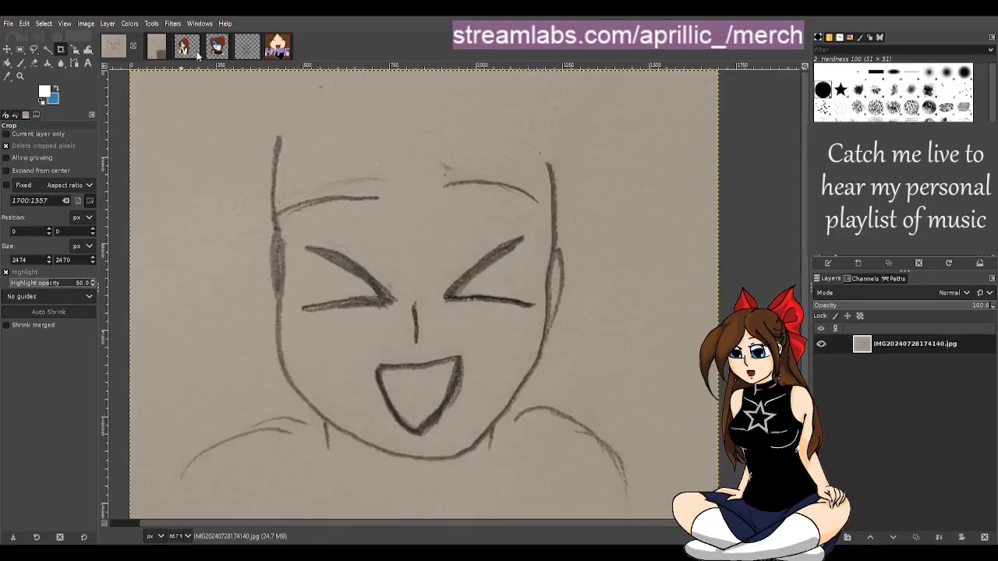
pyautogui.click(236, 51)
pyautogui.click(115, 52)
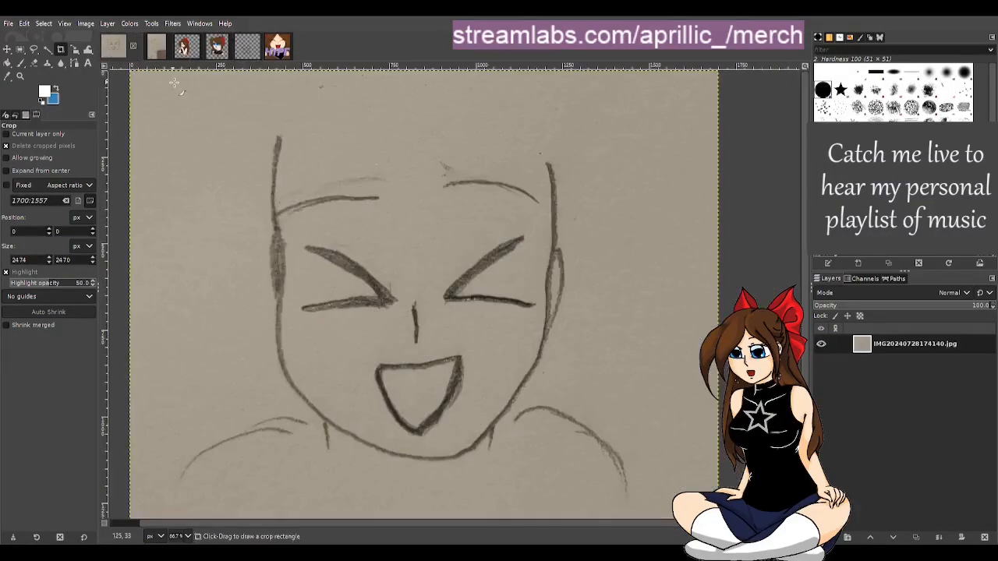
# Copy the scanned sketch, paste it into the emote base as a new layer, and place it at the bottom of the layer stack
pyautogui.hotkey('ctrl', 'c')
pyautogui.click(245, 49)
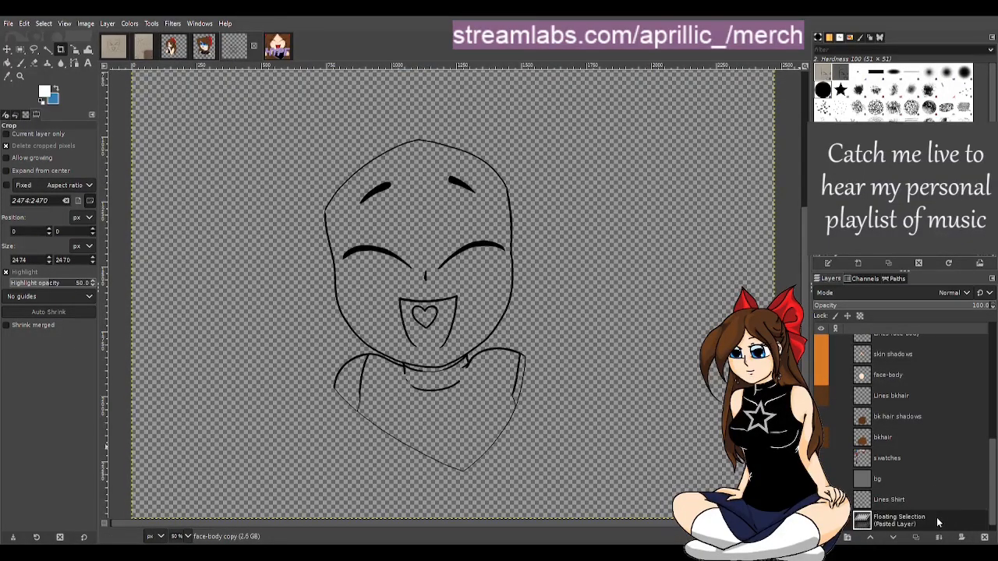
pyautogui.hotkey('ctrl', 'v')
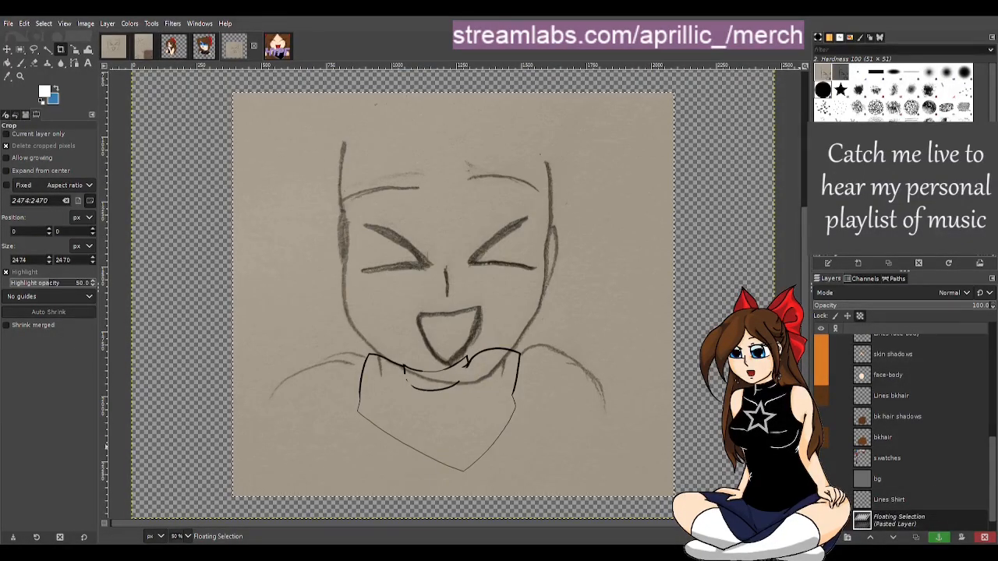
pyautogui.click(848, 538)
pyautogui.scroll(-1, 886, 521)
pyautogui.moveTo(896, 499); pyautogui.dragTo(900, 528)
# Reposition and scale the pasted sketch layer to 1523 × 1395 px to align with the line art, restoring full opacity
pyautogui.click(7, 49)
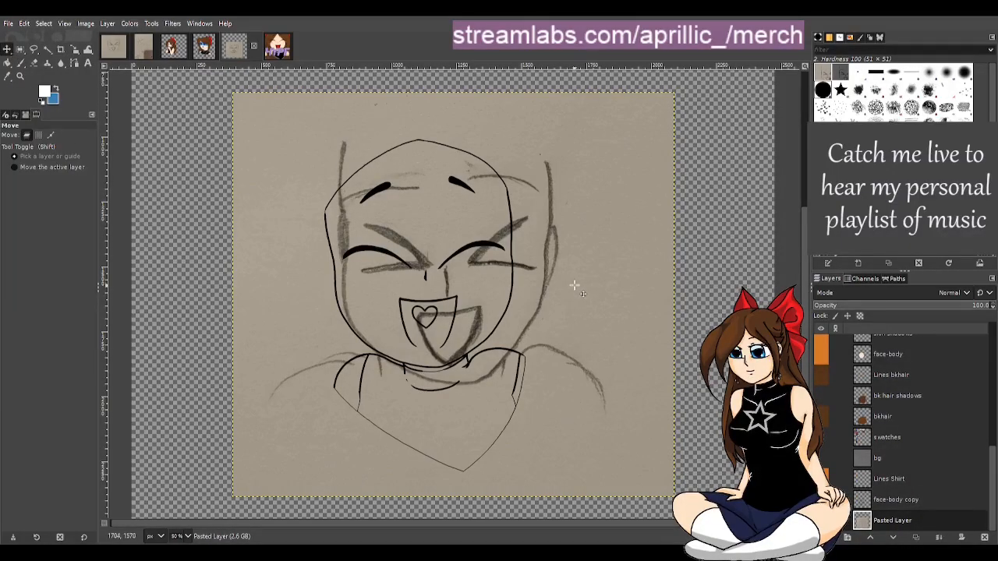
pyautogui.moveTo(576, 286)
pyautogui.mouseDown()
pyautogui.moveTo(547, 286)
pyautogui.moveTo(546, 269)
pyautogui.moveTo(559, 278)
pyautogui.mouseUp()
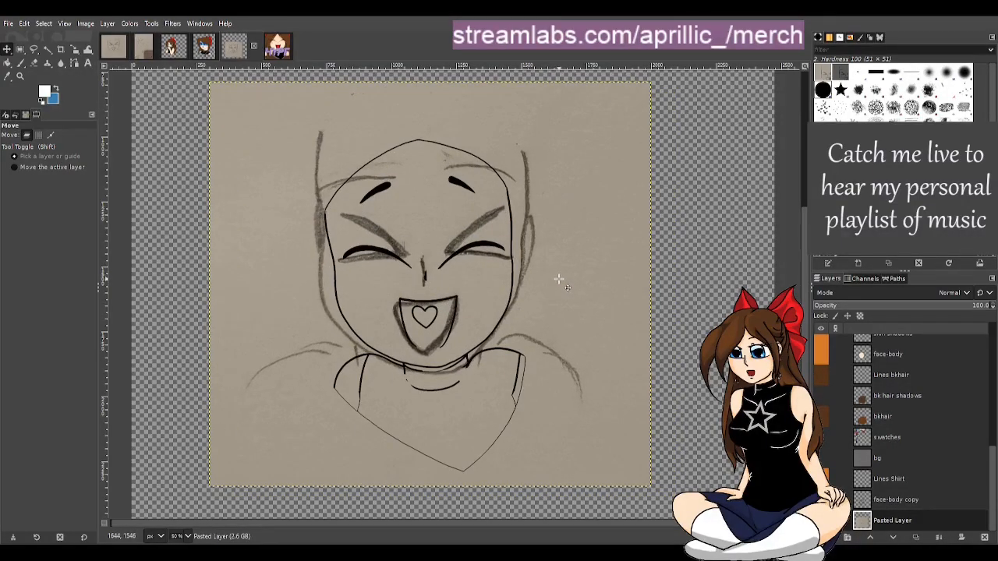
pyautogui.click(74, 49)
pyautogui.click(228, 138)
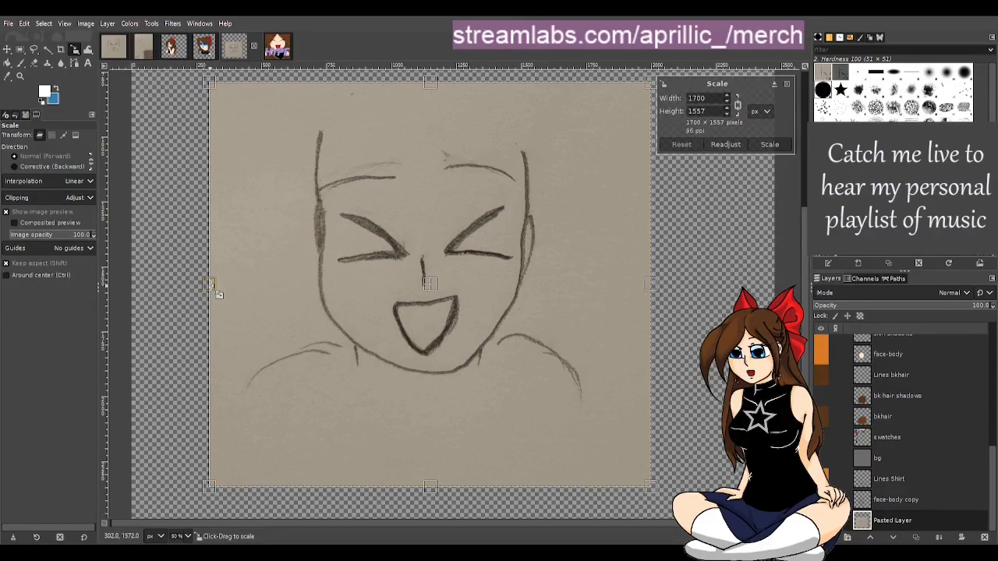
pyautogui.click(885, 304)
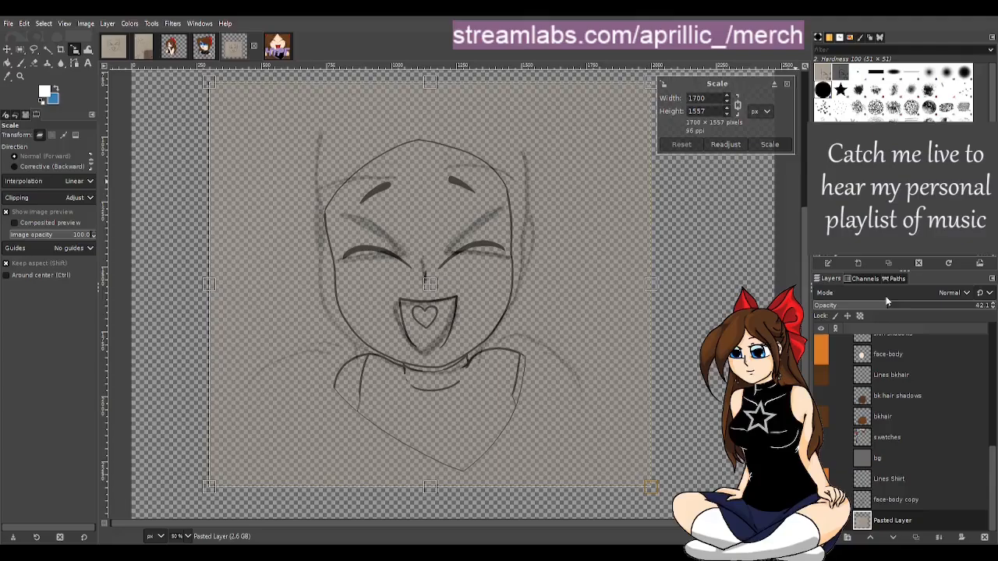
pyautogui.moveTo(201, 285); pyautogui.dragTo(232, 288)
pyautogui.moveTo(242, 290); pyautogui.dragTo(255, 290)
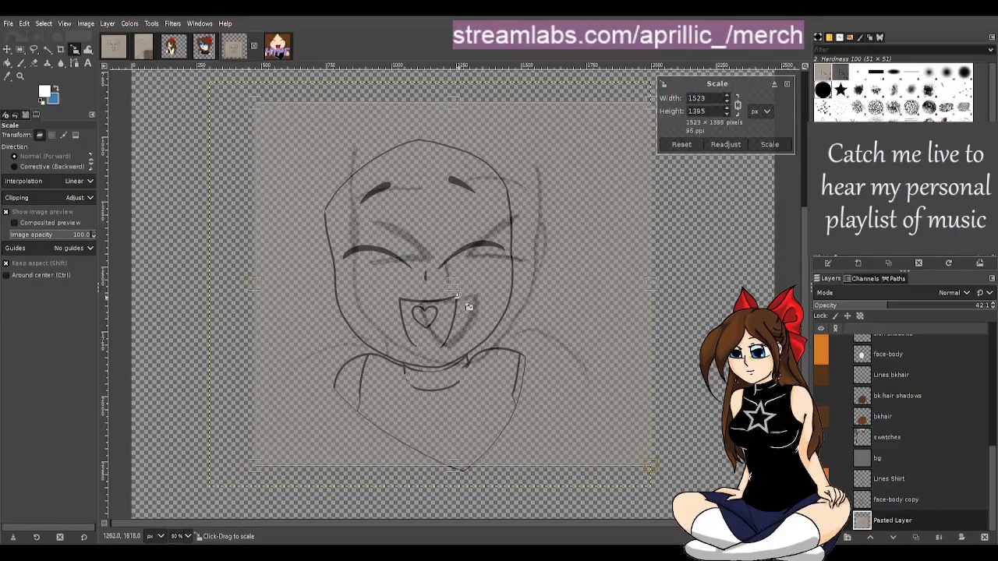
pyautogui.moveTo(452, 285); pyautogui.dragTo(428, 290)
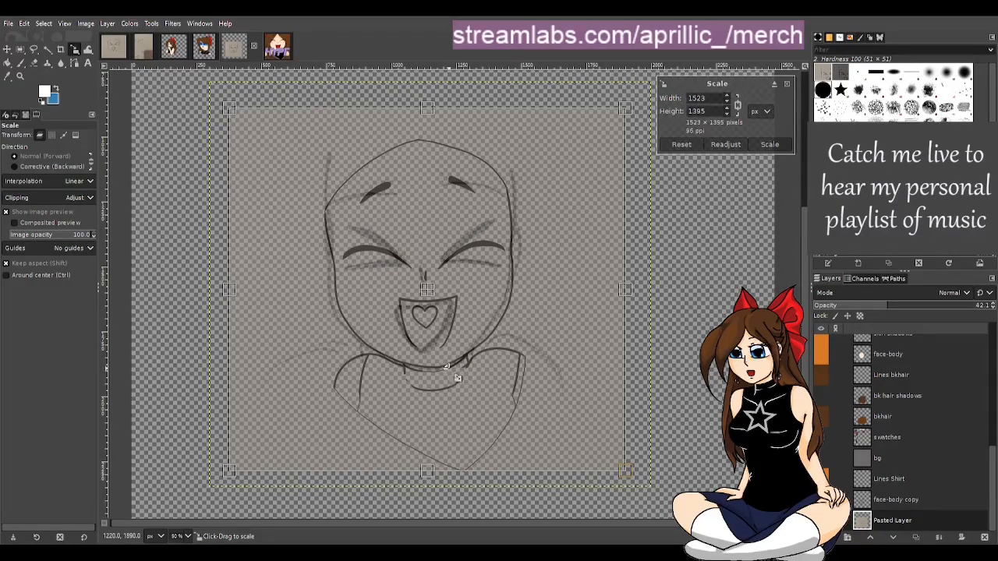
pyautogui.moveTo(906, 307); pyautogui.dragTo(929, 306)
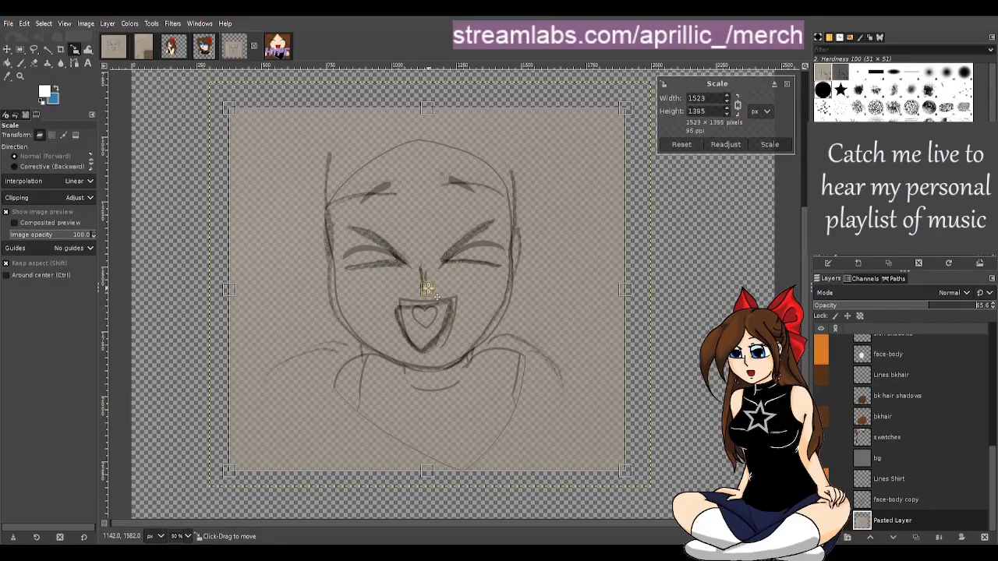
pyautogui.moveTo(437, 297); pyautogui.dragTo(438, 300)
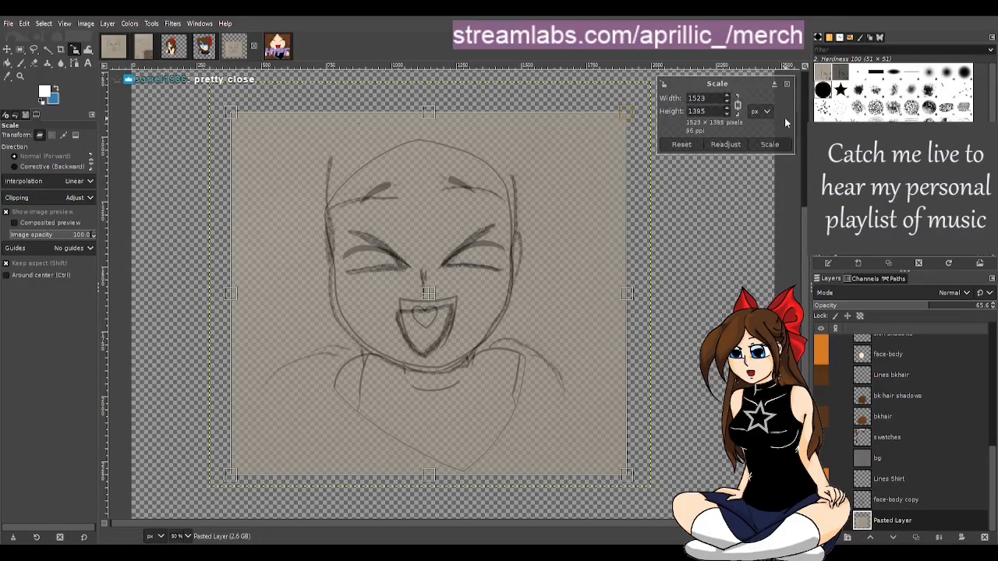
pyautogui.click(770, 145)
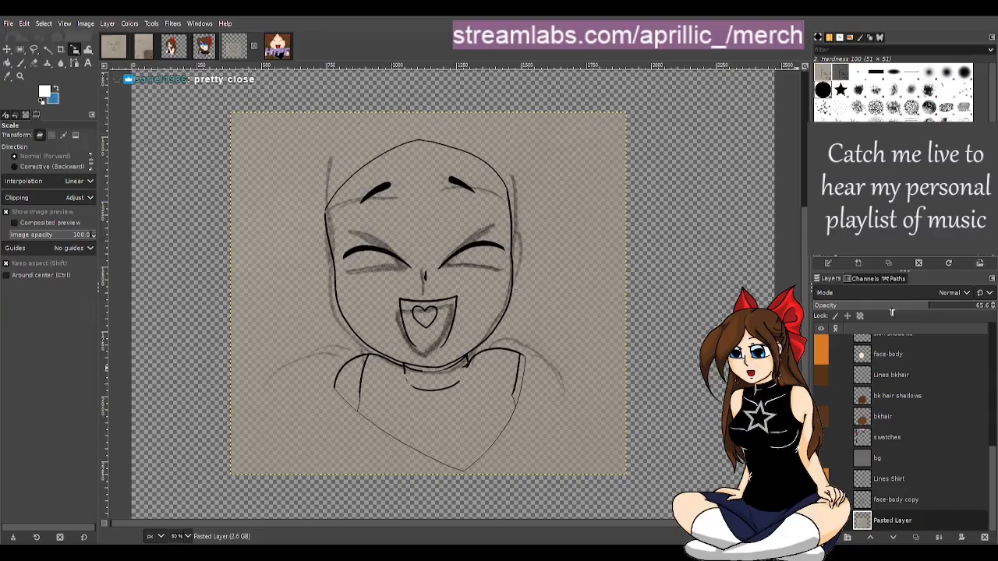
pyautogui.moveTo(945, 306); pyautogui.dragTo(993, 305)
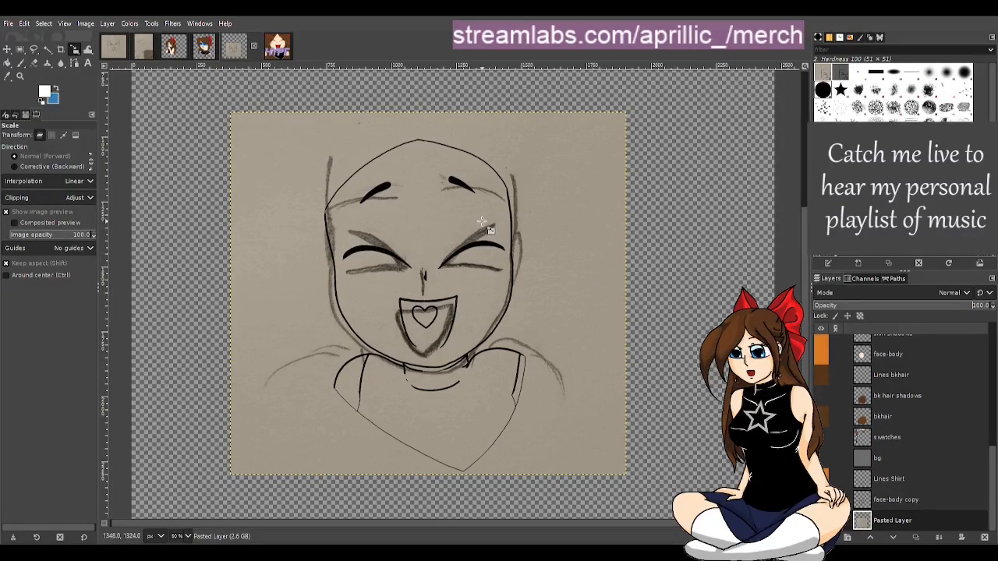
# Rename the face-body copy layer to face-body origonal
pyautogui.click(916, 501)
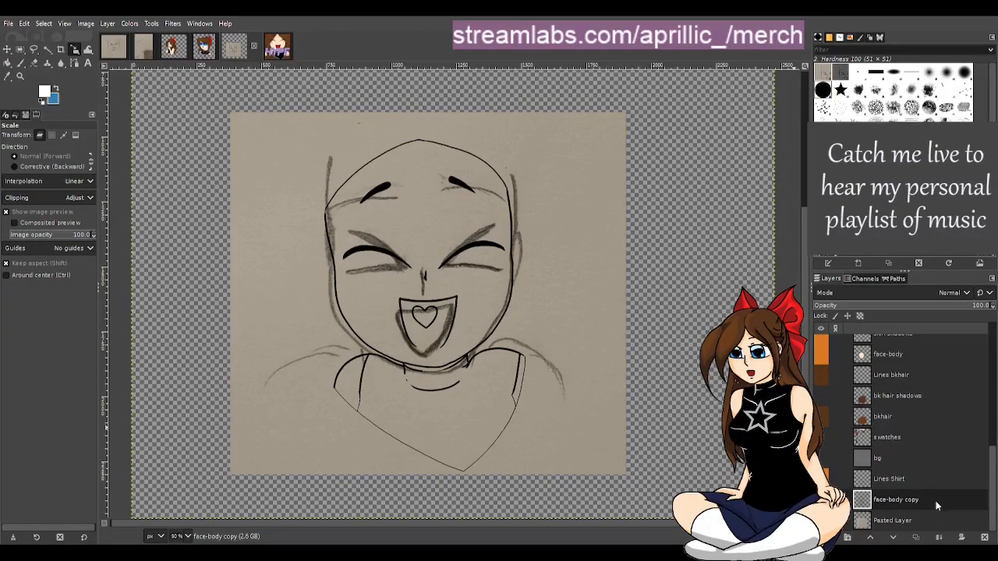
pyautogui.doubleClick(919, 499)
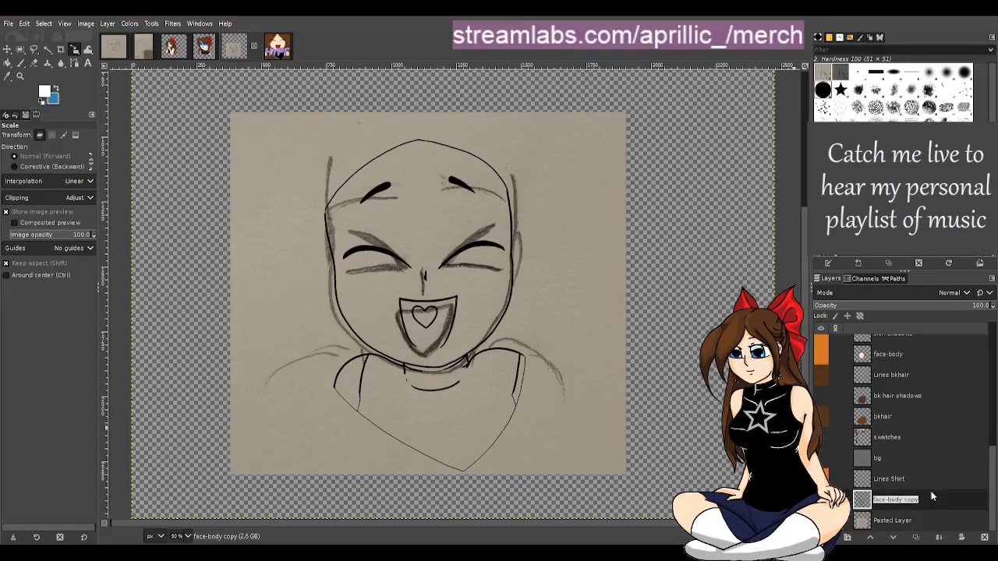
pyautogui.click(903, 500)
pyautogui.write('in')
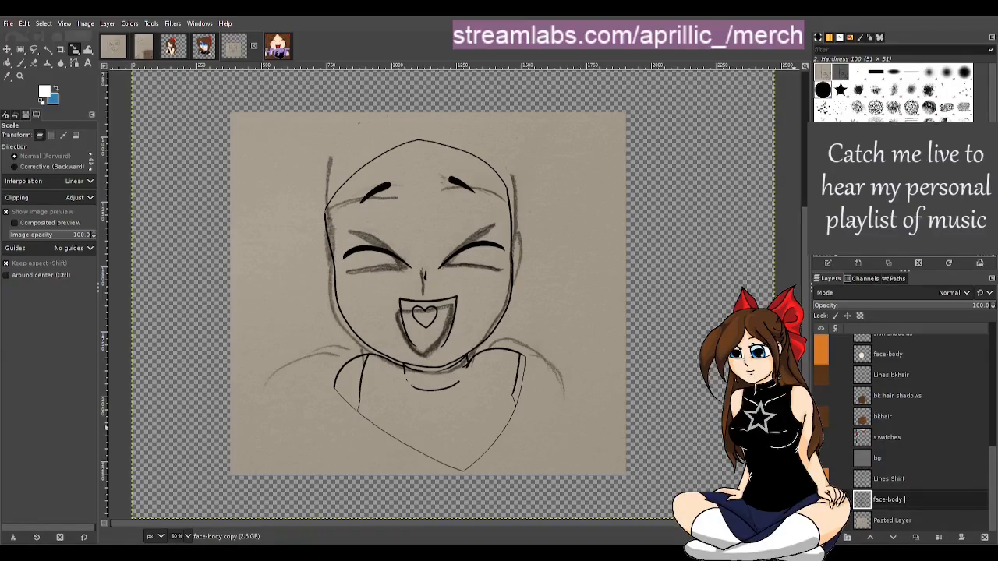
pyautogui.write('iginal')
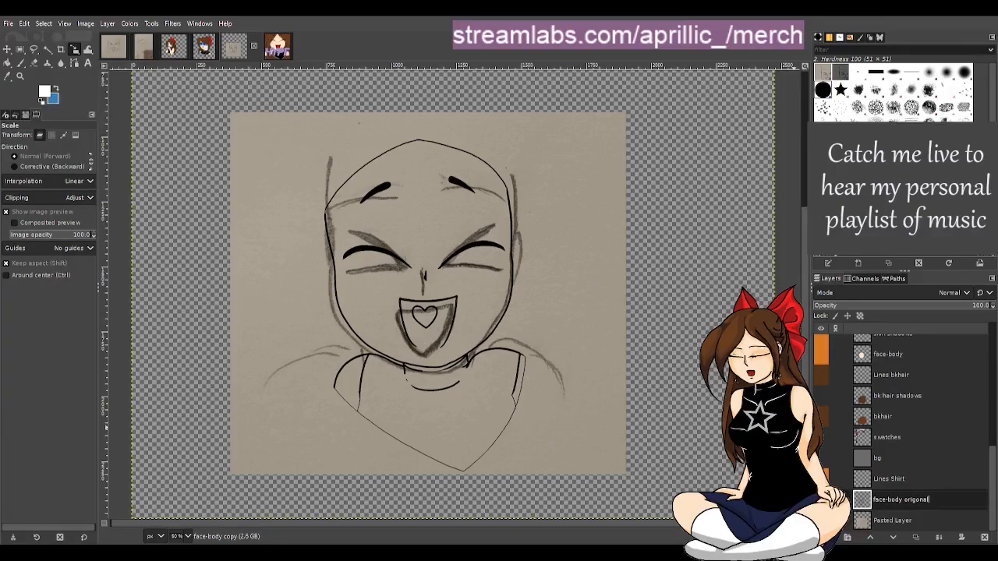
# Rename the Lines Shirt layer to Lines Shirt oringional
pyautogui.click(919, 479)
pyautogui.doubleClick(915, 482)
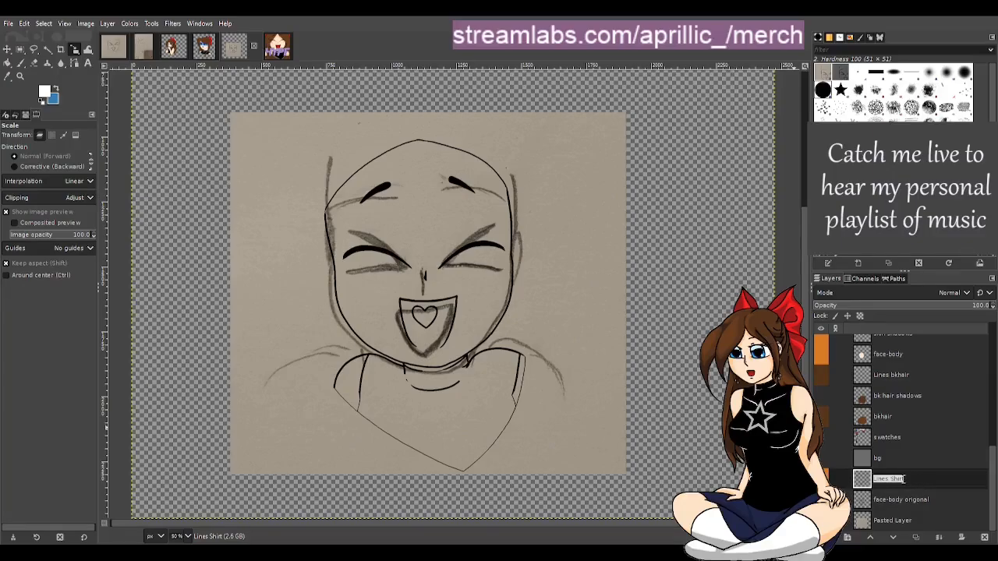
pyautogui.click(911, 480)
pyautogui.write('oringi')
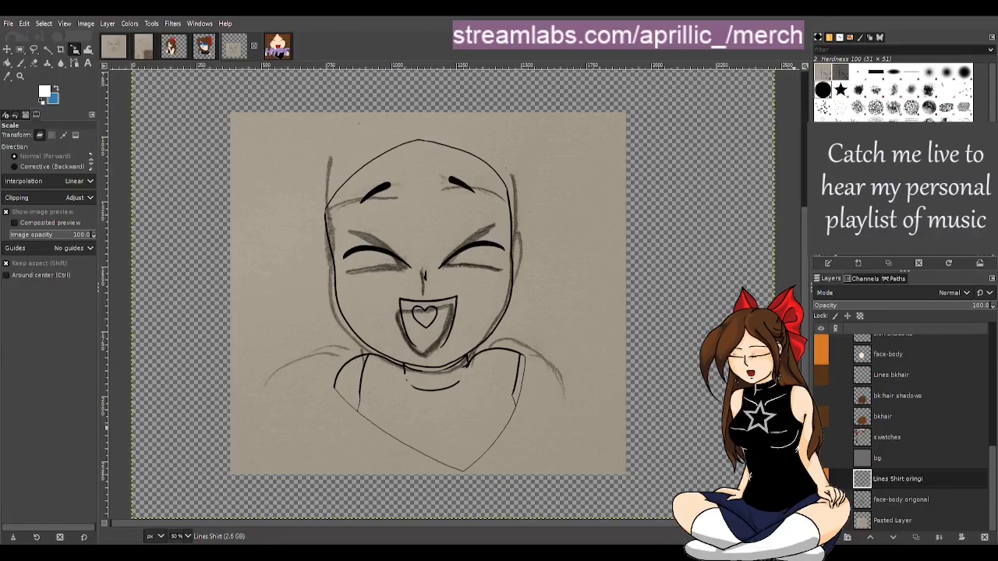
pyautogui.write('onal')
pyautogui.press('Tab')
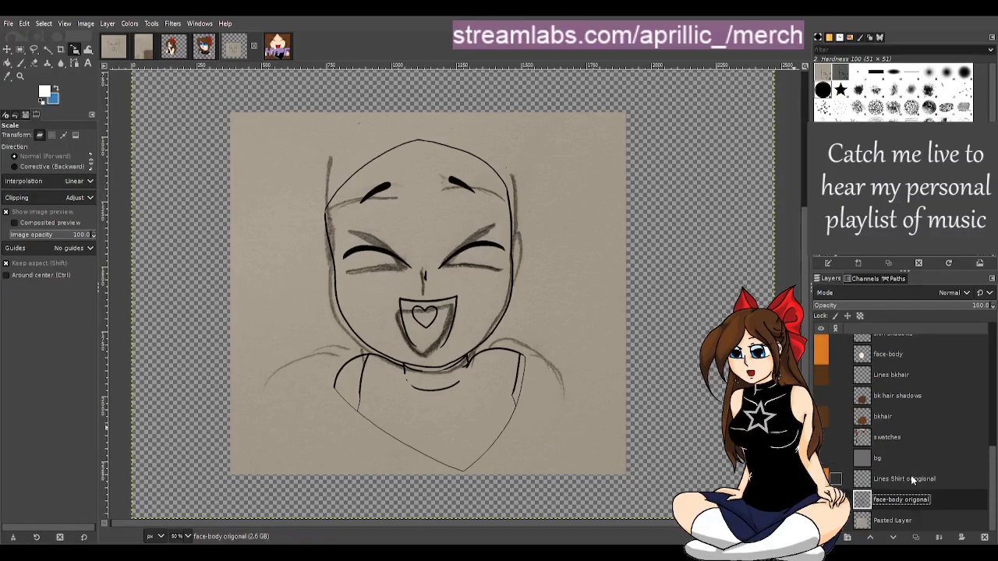
pyautogui.hotkey('shift', 'Tab')
# Move the face-body origonal layer up to the top of the stack, directly below Lines Shirt oringional
pyautogui.scroll(2, 921, 335)
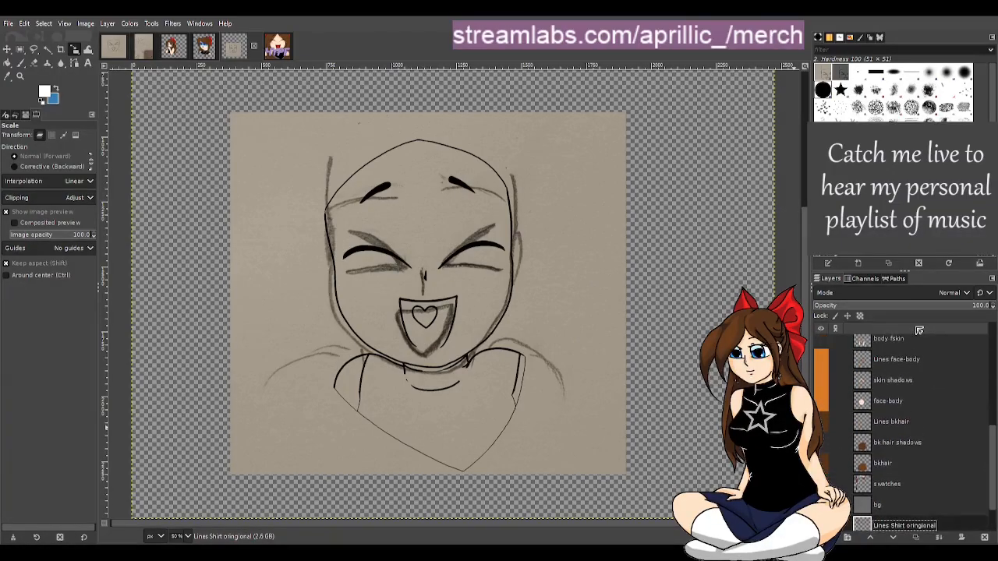
pyautogui.scroll(8, 918, 331)
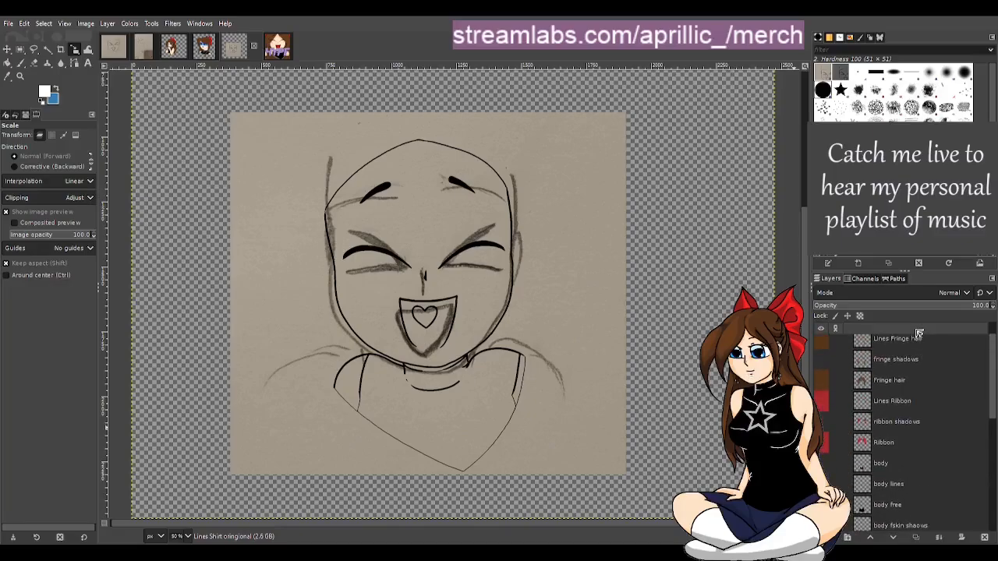
pyautogui.scroll(1, 919, 335)
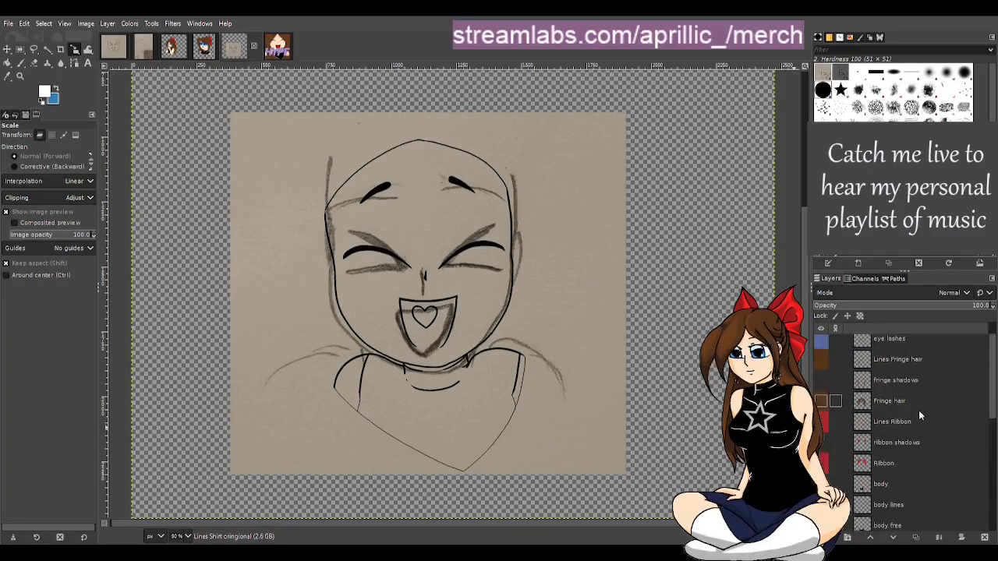
pyautogui.scroll(-5, 924, 410)
pyautogui.scroll(-5, 928, 411)
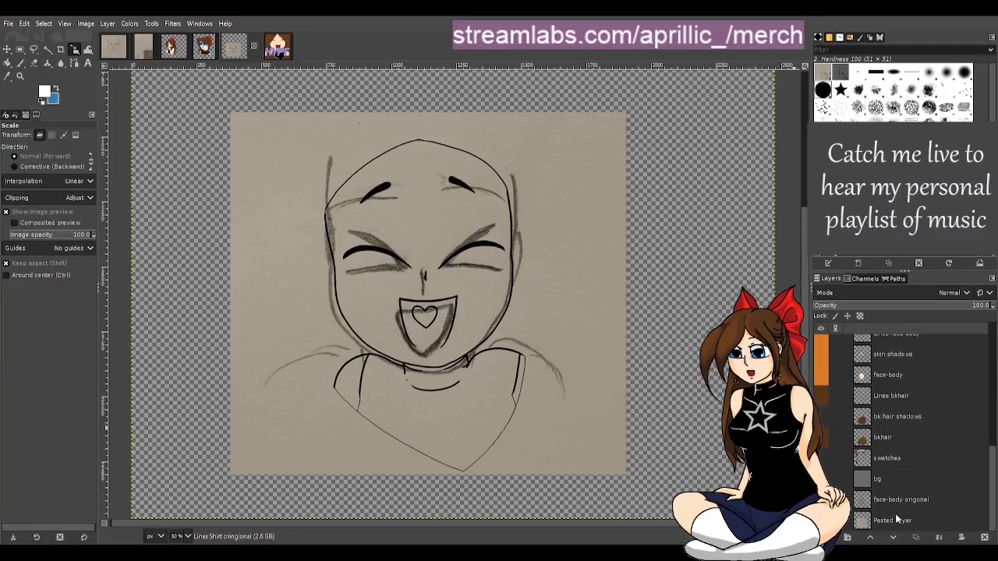
pyautogui.moveTo(905, 501); pyautogui.dragTo(909, 344)
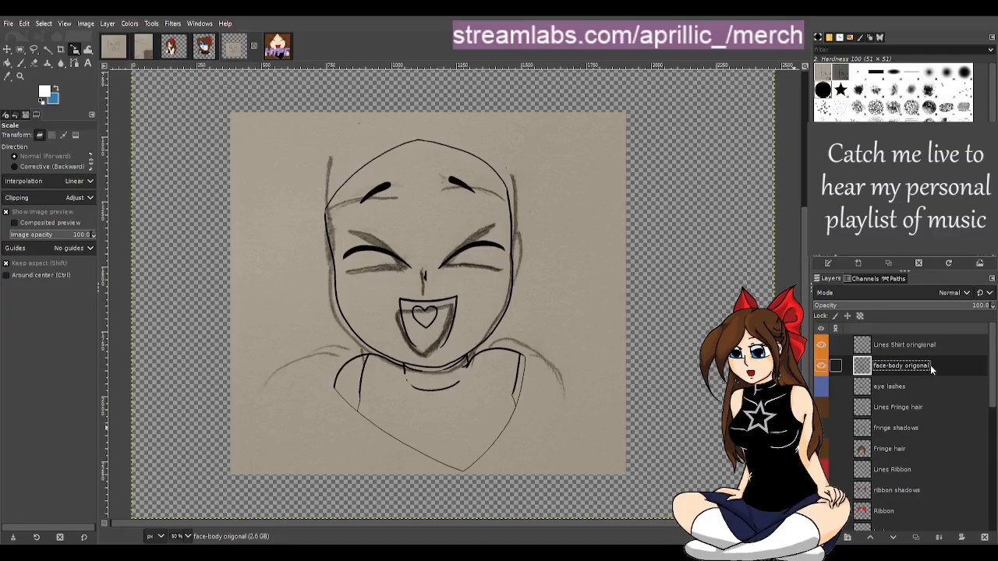
# Toggle the bkhair layer's visibility on and off to check its contents
pyautogui.scroll(-10, 936, 359)
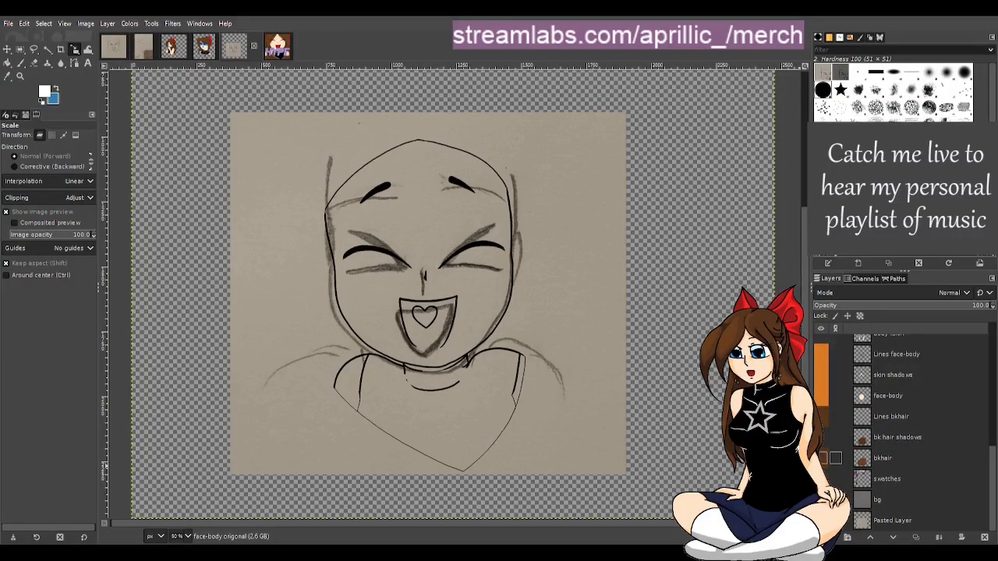
pyautogui.click(823, 458)
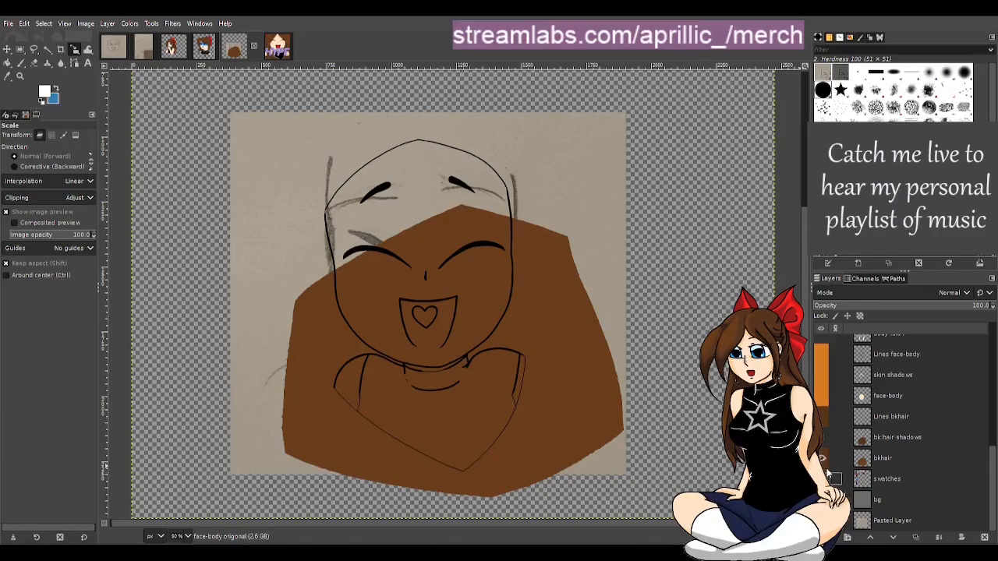
pyautogui.click(824, 460)
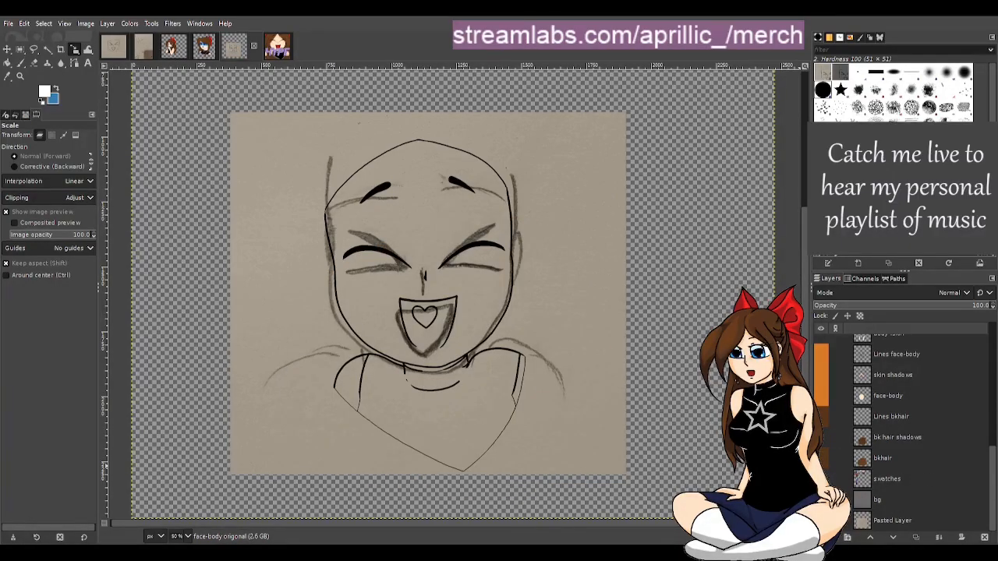
# Select the bg layer and set its opacity to 38.8
pyautogui.click(823, 500)
pyautogui.click(822, 500)
pyautogui.click(881, 499)
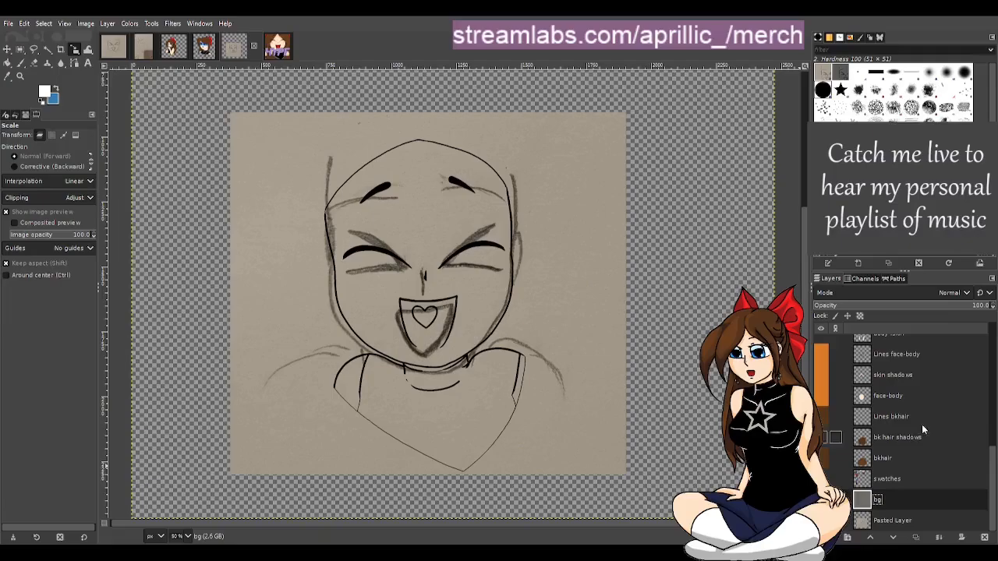
pyautogui.click(905, 306)
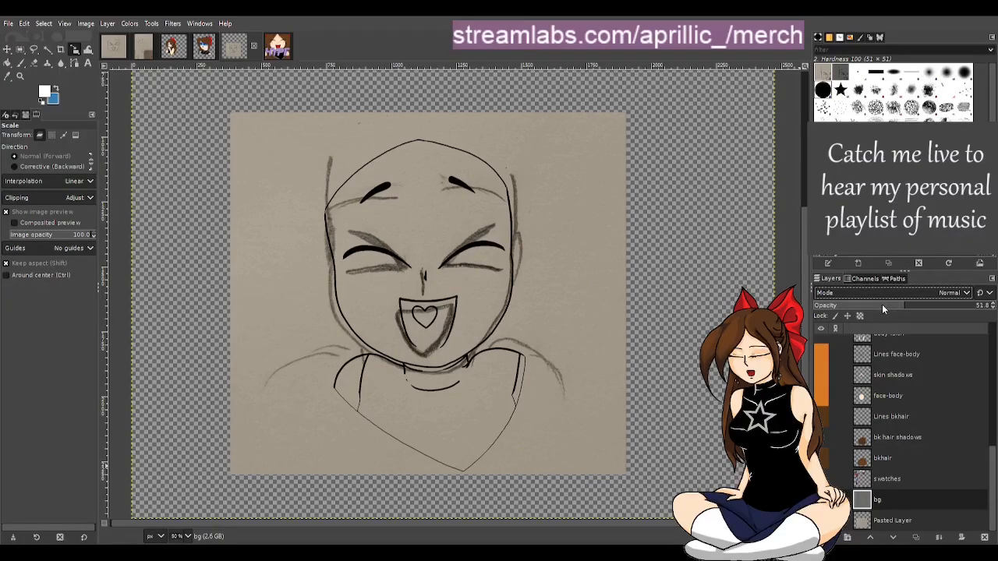
pyautogui.click(882, 305)
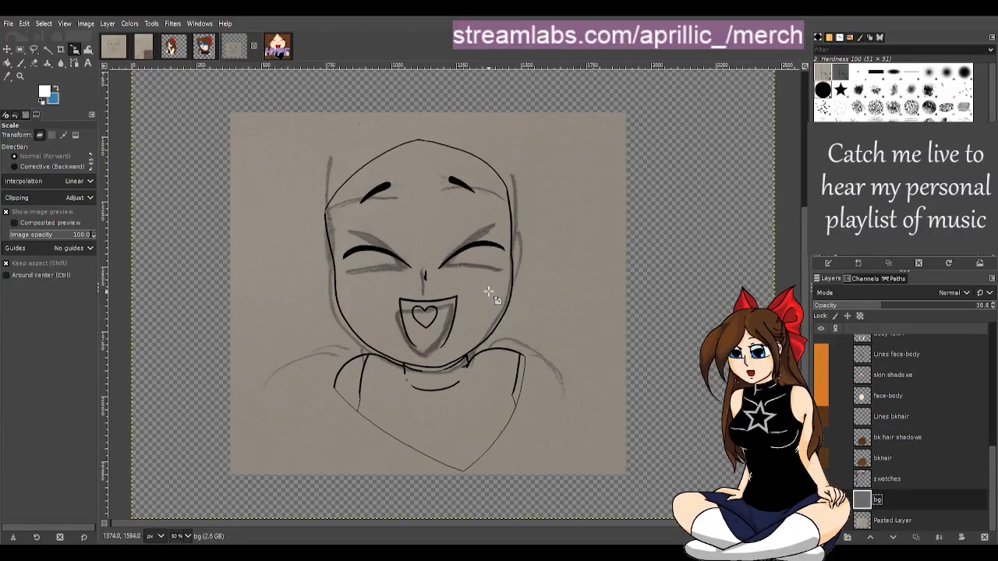
# Toggle the bkhair and body free layers on and off to inspect them over the sketch
pyautogui.scroll(1, 388, 290)
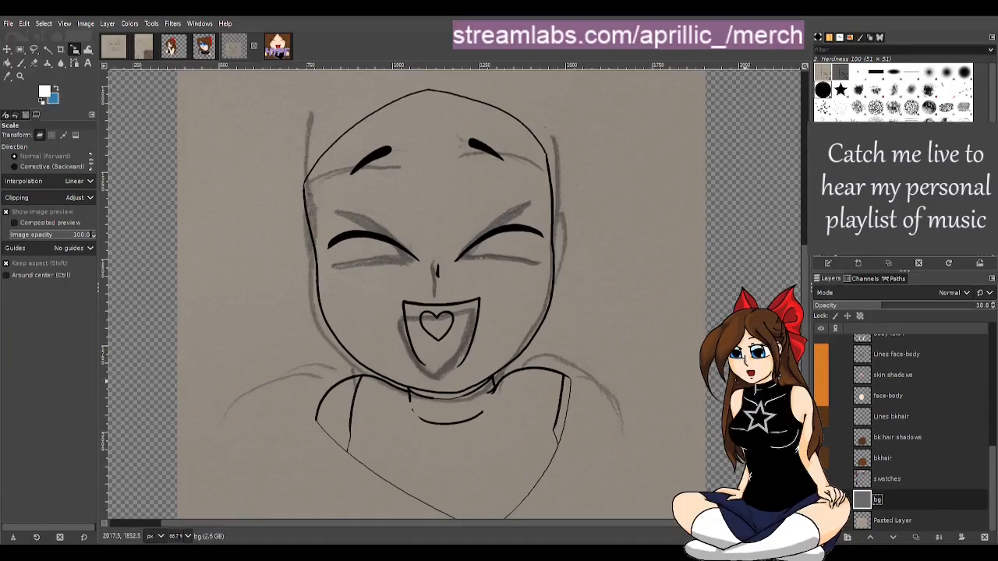
pyautogui.click(894, 463)
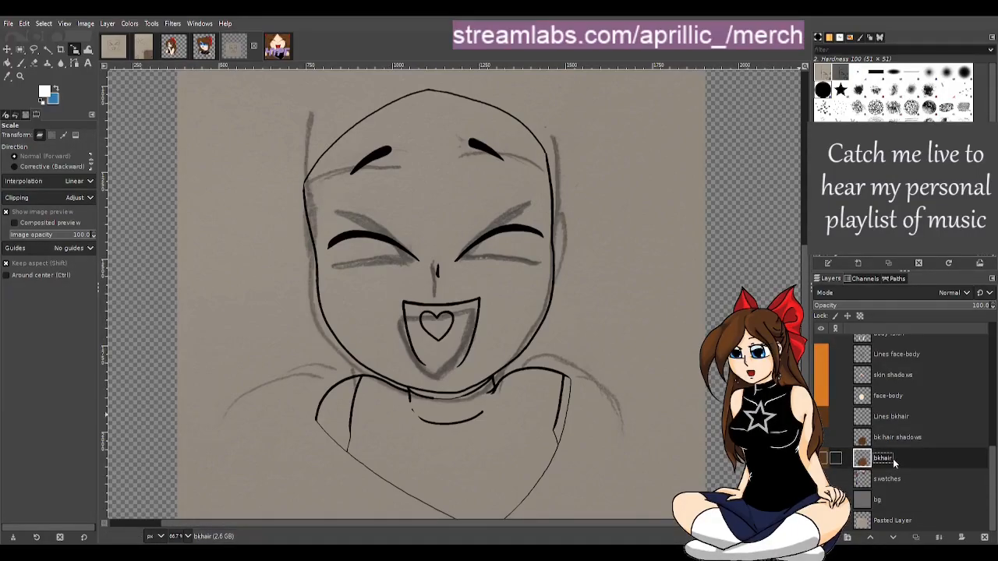
pyautogui.click(826, 459)
pyautogui.click(827, 459)
pyautogui.scroll(2, 913, 421)
pyautogui.scroll(2, 936, 422)
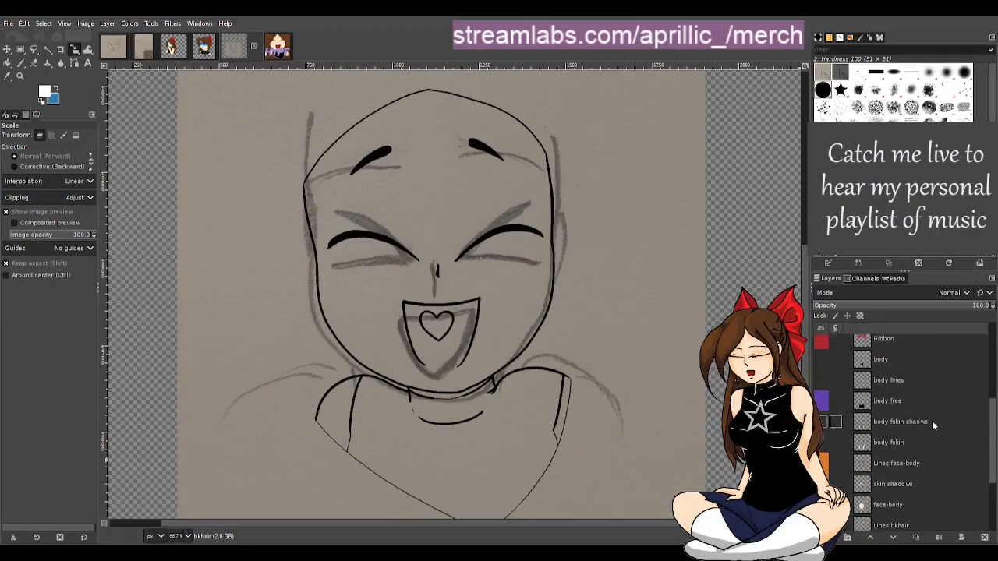
pyautogui.click(899, 399)
pyautogui.click(822, 401)
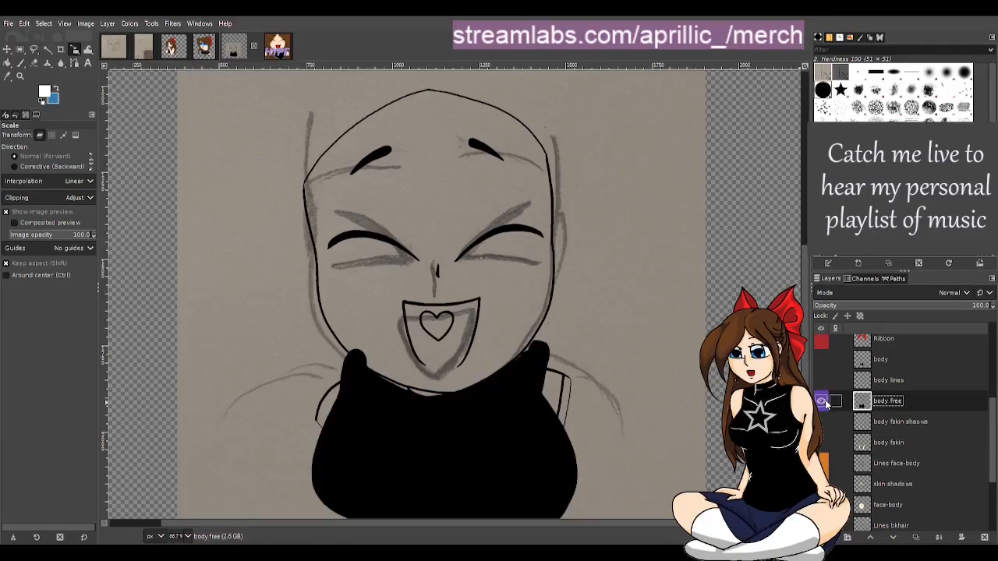
pyautogui.click(822, 401)
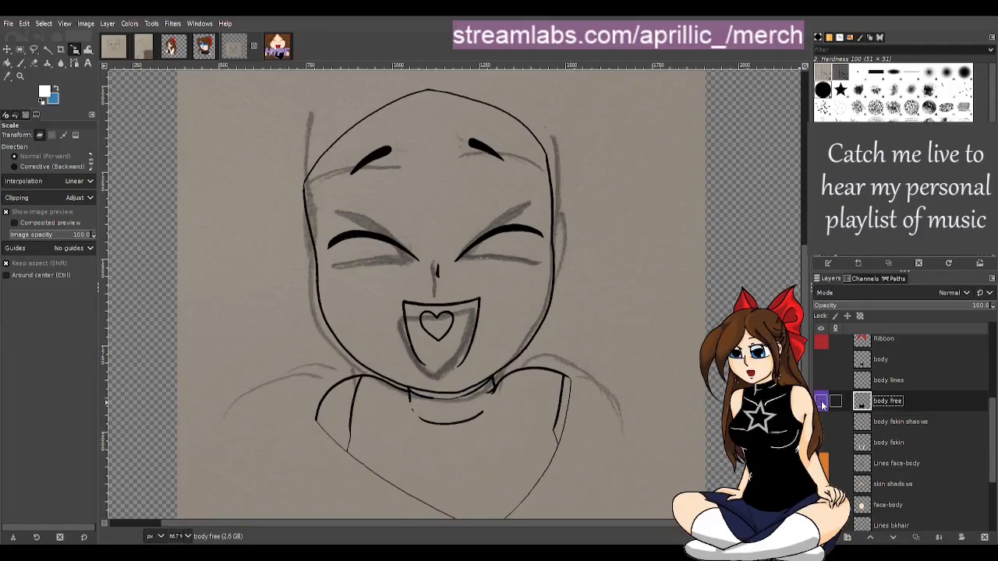
# Set the bg layer's opacity back to 100
pyautogui.scroll(-3, 898, 416)
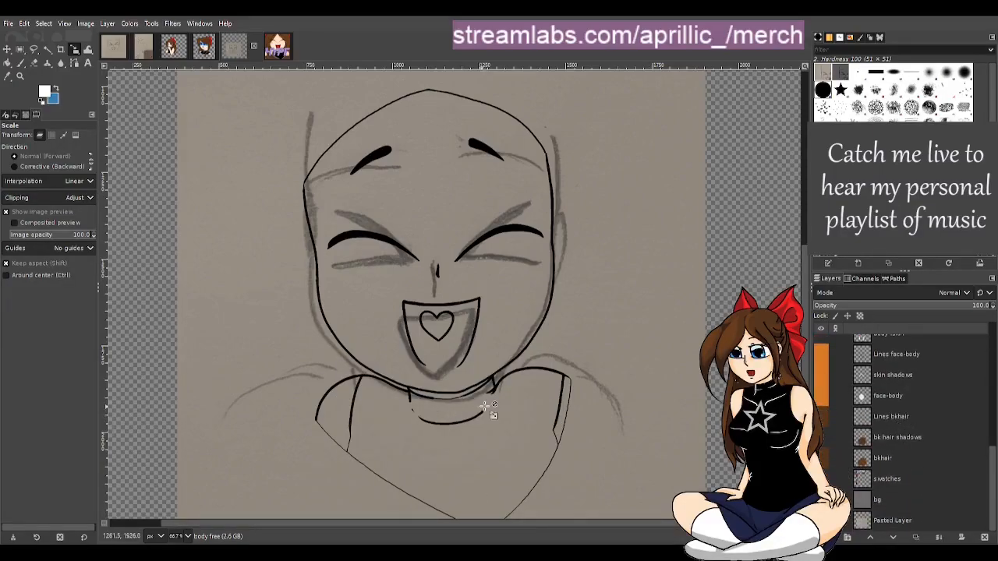
pyautogui.click(822, 500)
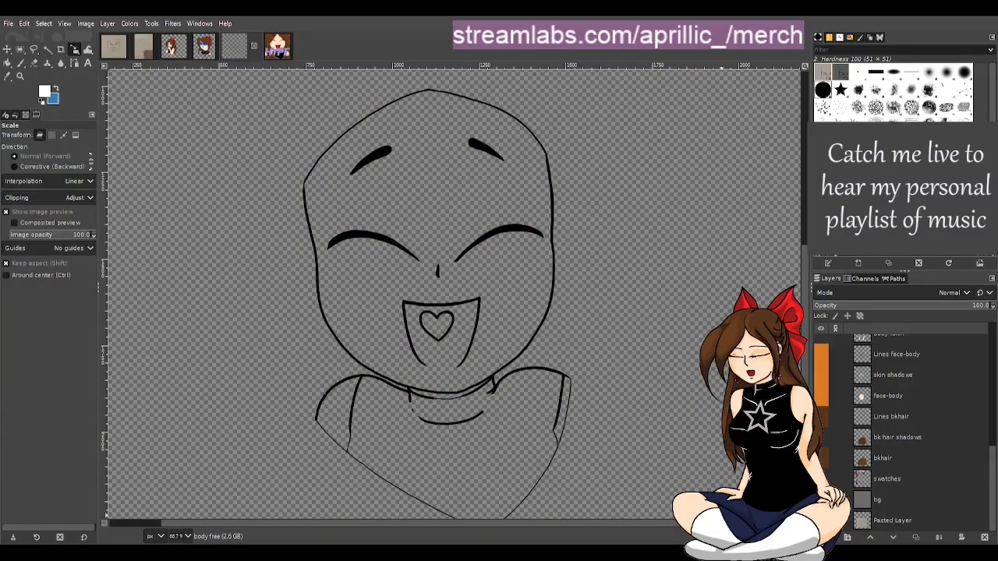
pyautogui.click(881, 500)
pyautogui.moveTo(897, 306); pyautogui.dragTo(992, 306)
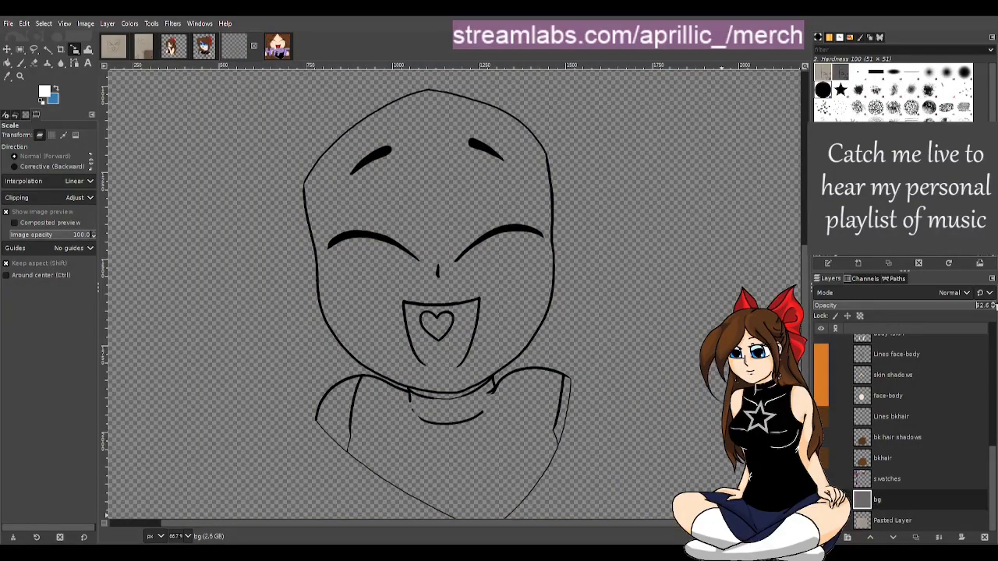
# Show the body free layer and set its opacity to 25.0
pyautogui.scroll(3, 893, 446)
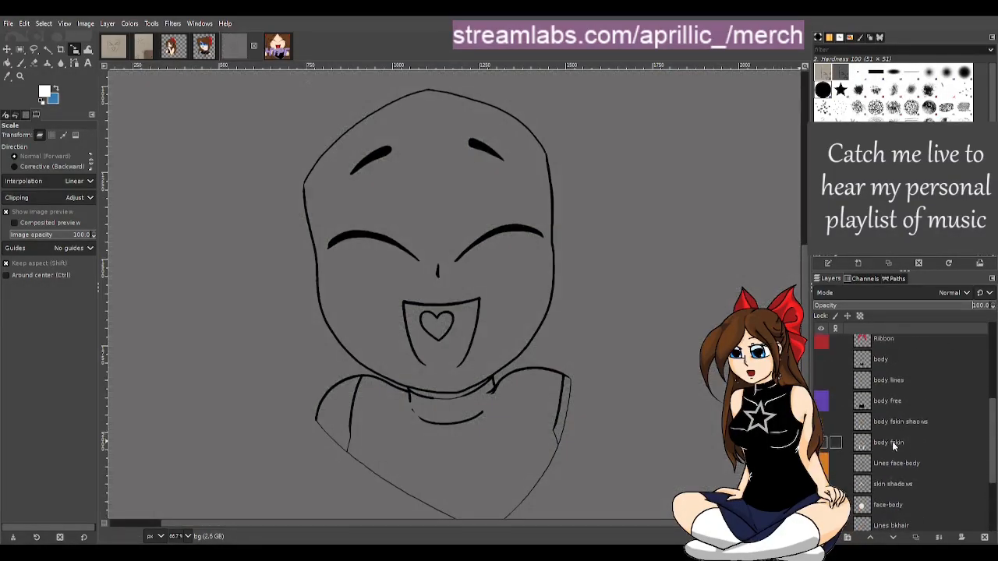
pyautogui.click(822, 401)
pyautogui.click(890, 401)
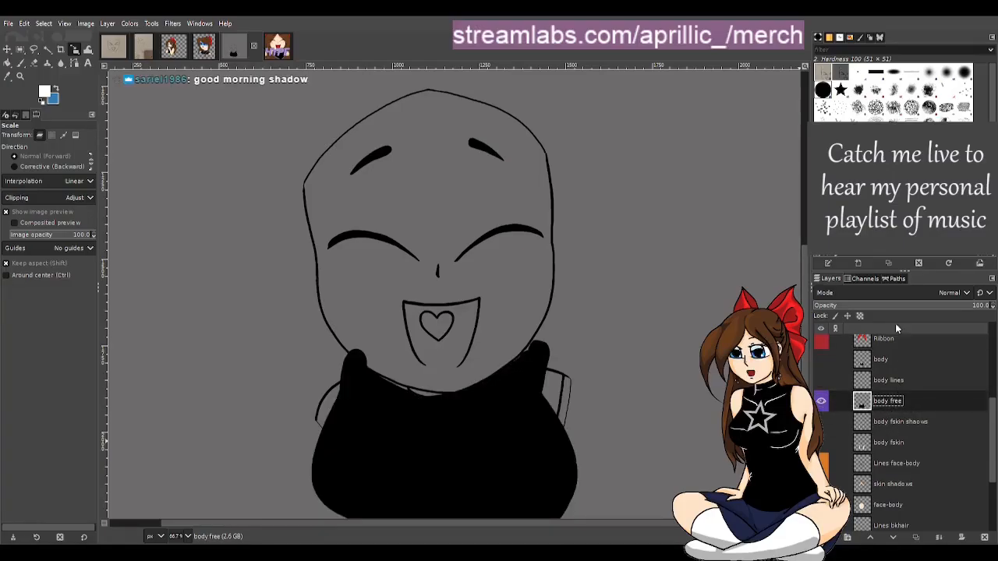
pyautogui.click(858, 305)
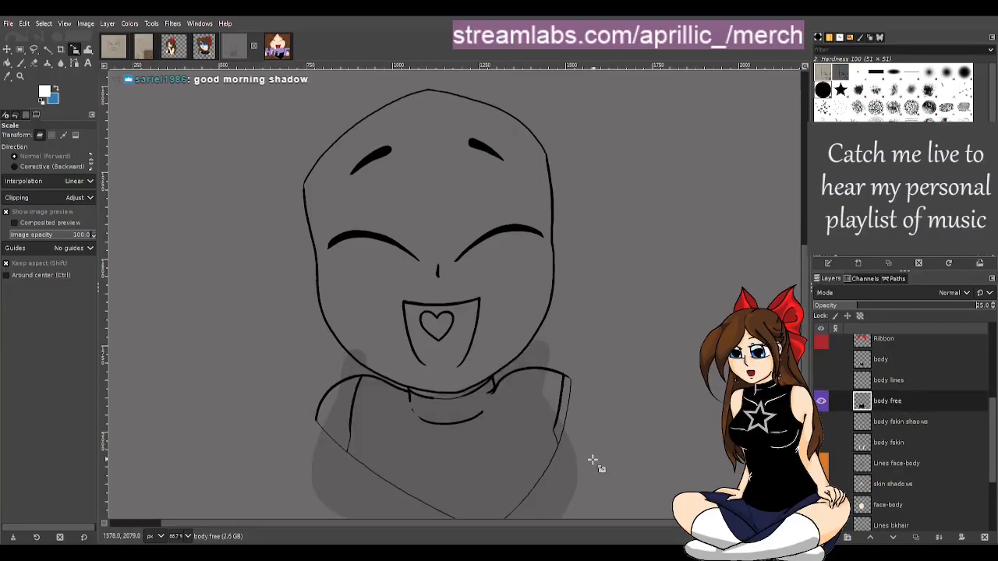
# Show the body lines layer above the faded body free layer
pyautogui.scroll(1, 562, 500)
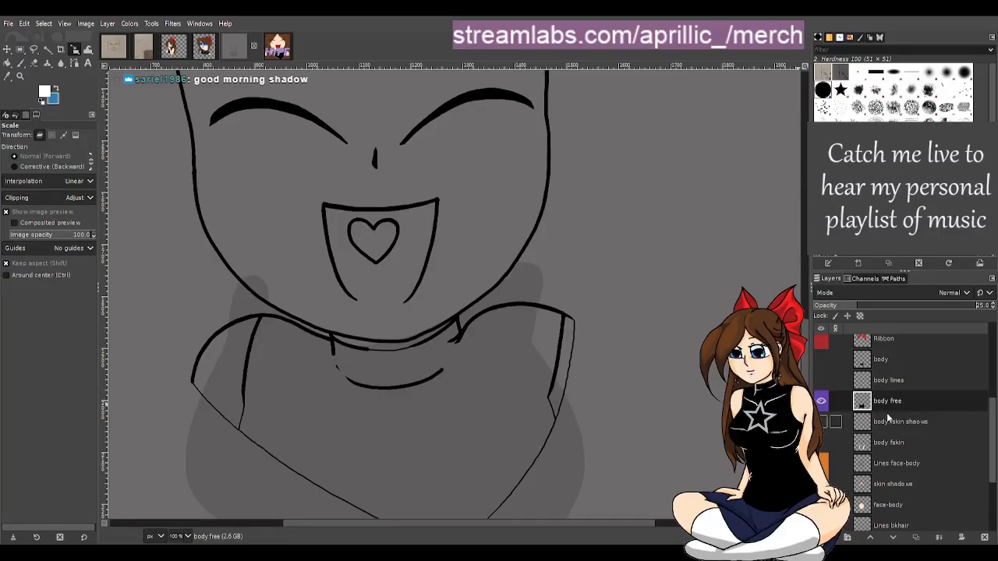
pyautogui.click(820, 381)
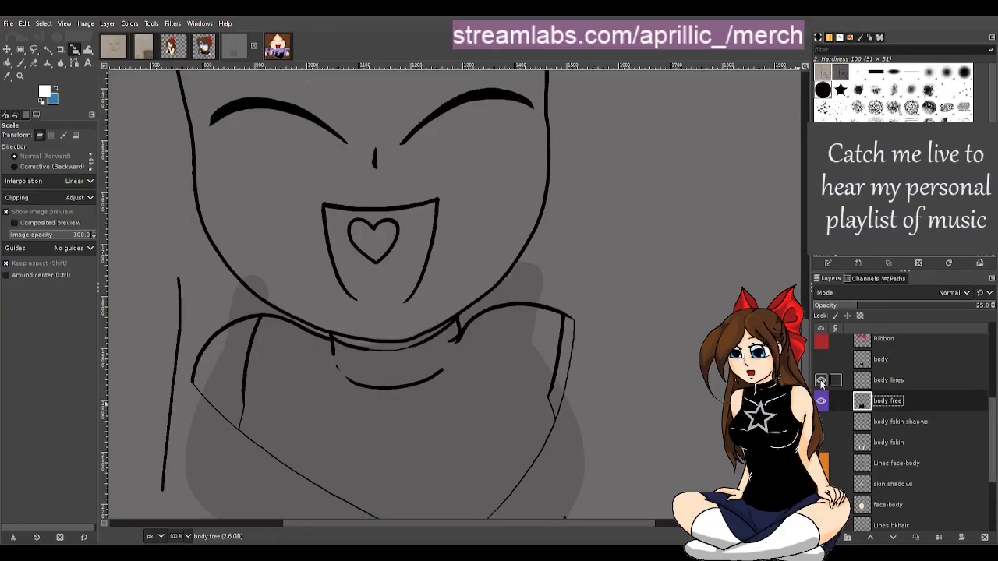
pyautogui.click(821, 381)
pyautogui.click(821, 380)
pyautogui.scroll(-4, 491, 358)
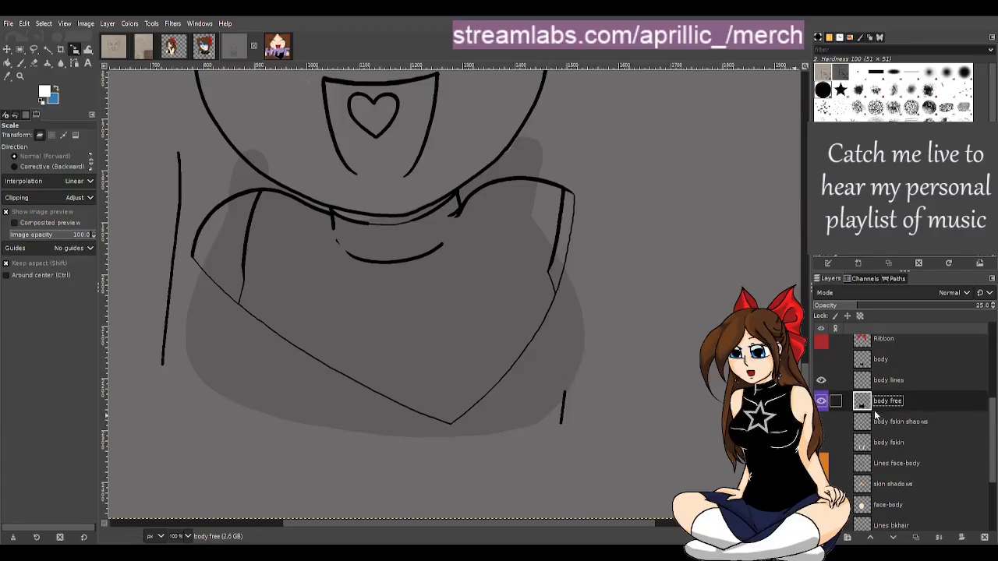
pyautogui.click(821, 402)
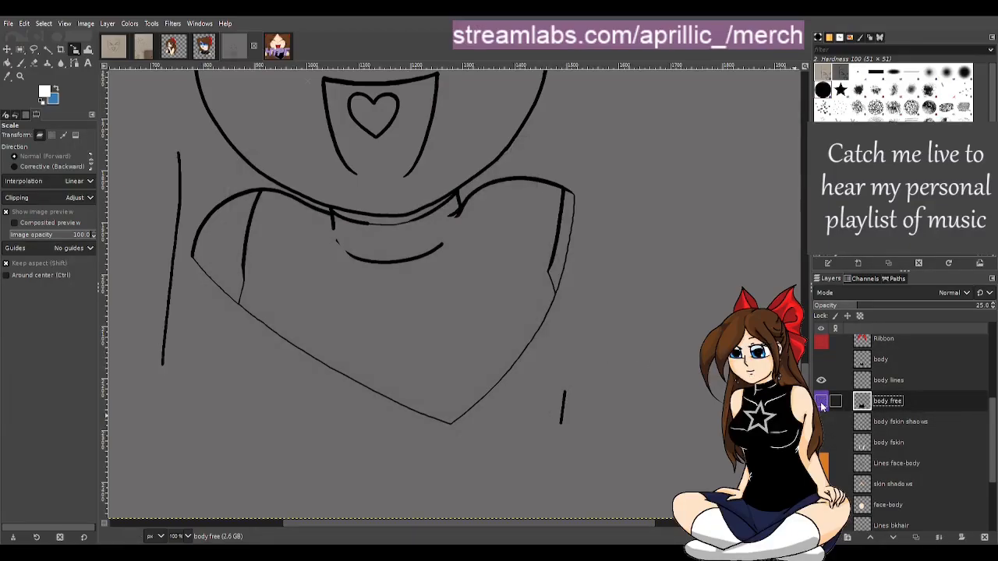
pyautogui.click(822, 402)
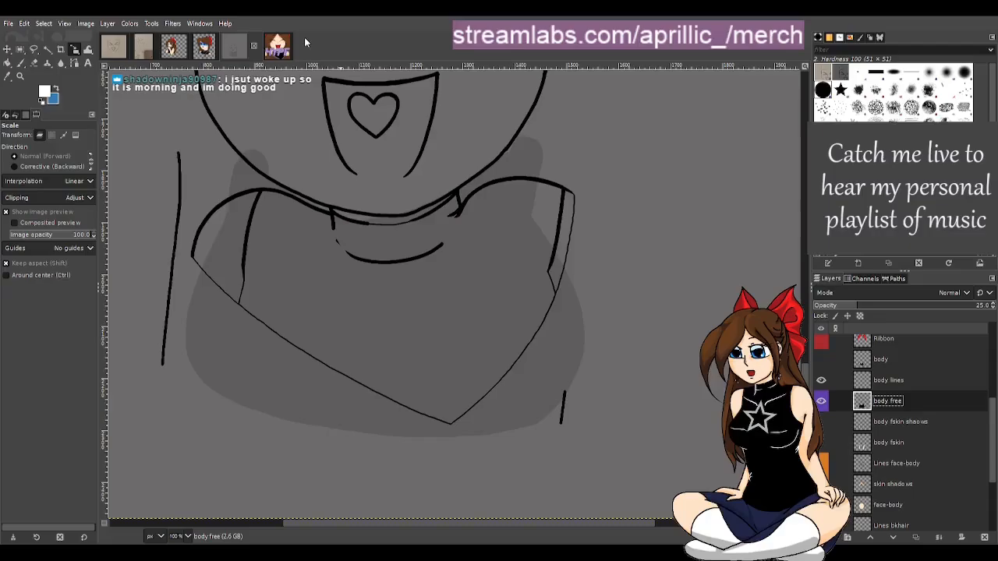
# Switch to the HYPE emote image to compare it with the emote base, then return
pyautogui.click(278, 49)
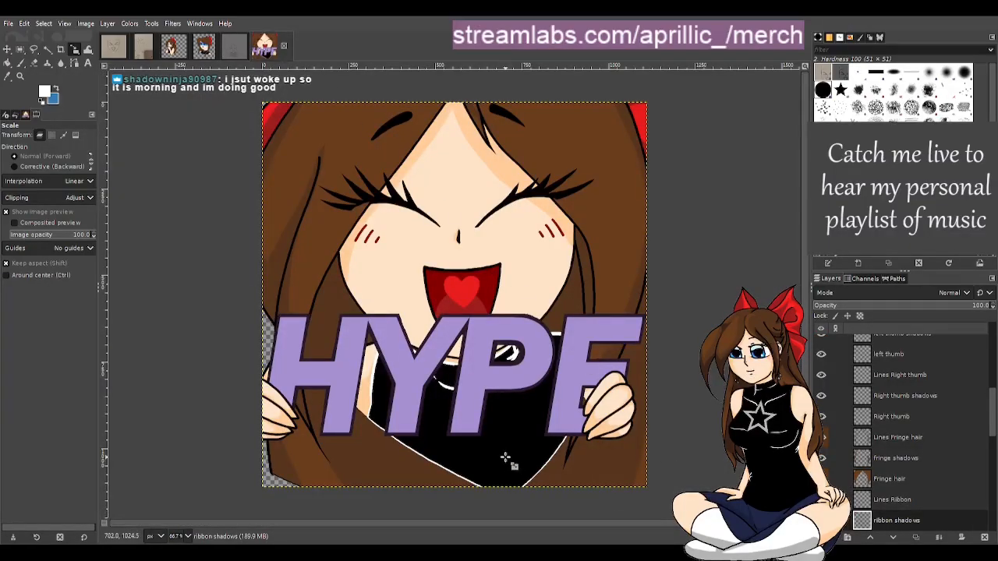
pyautogui.click(230, 54)
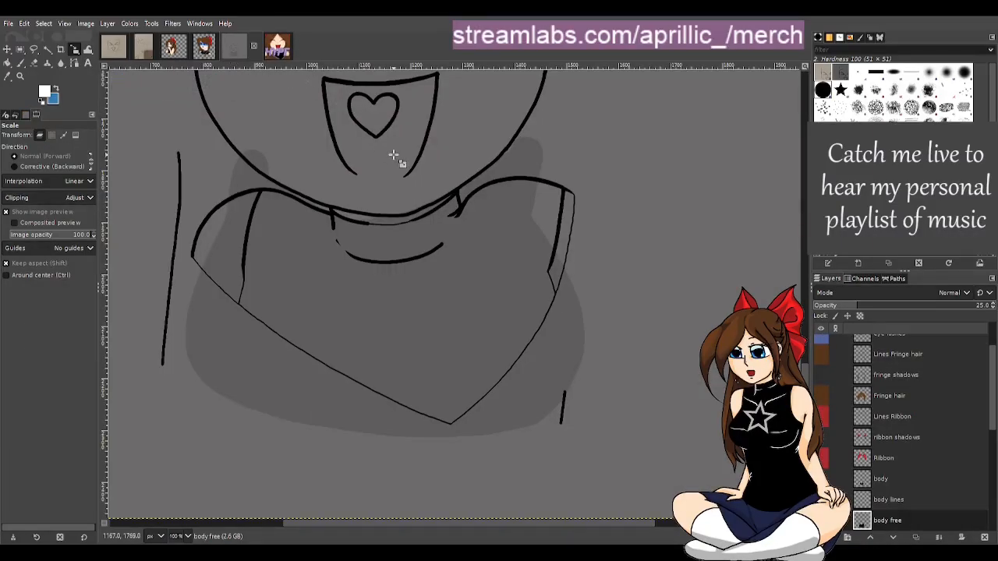
pyautogui.scroll(2, 888, 408)
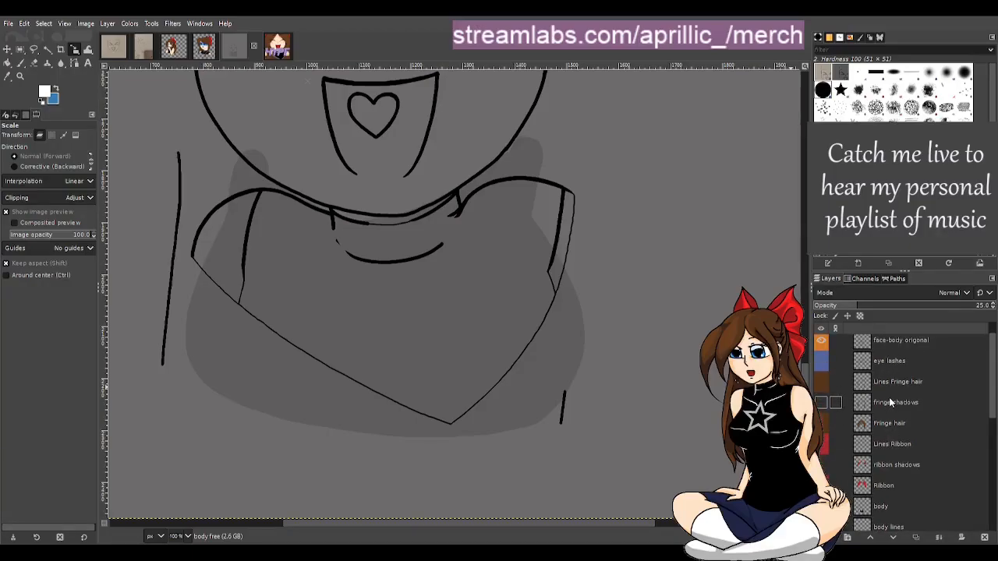
pyautogui.scroll(1, 889, 398)
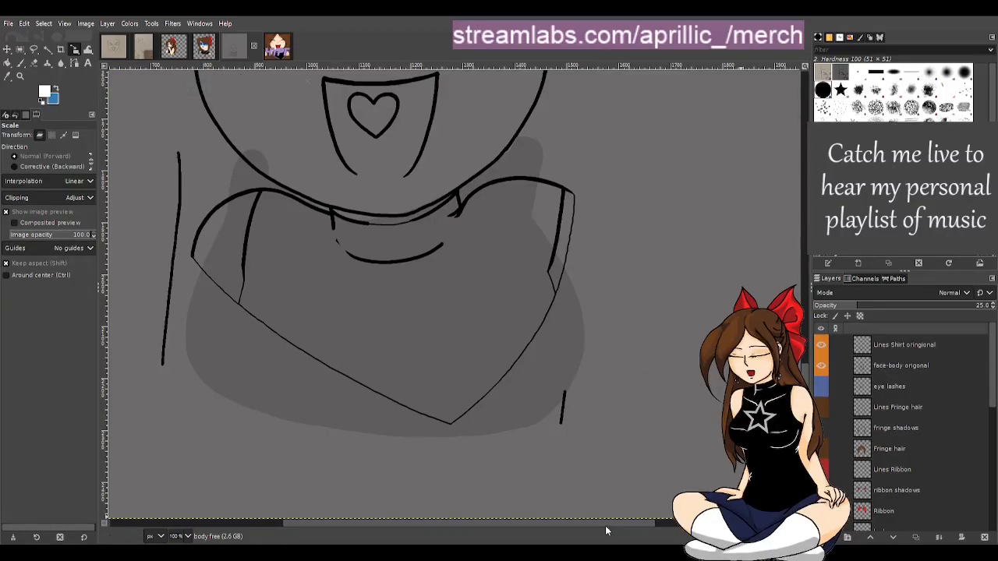
pyautogui.moveTo(605, 526); pyautogui.dragTo(558, 521)
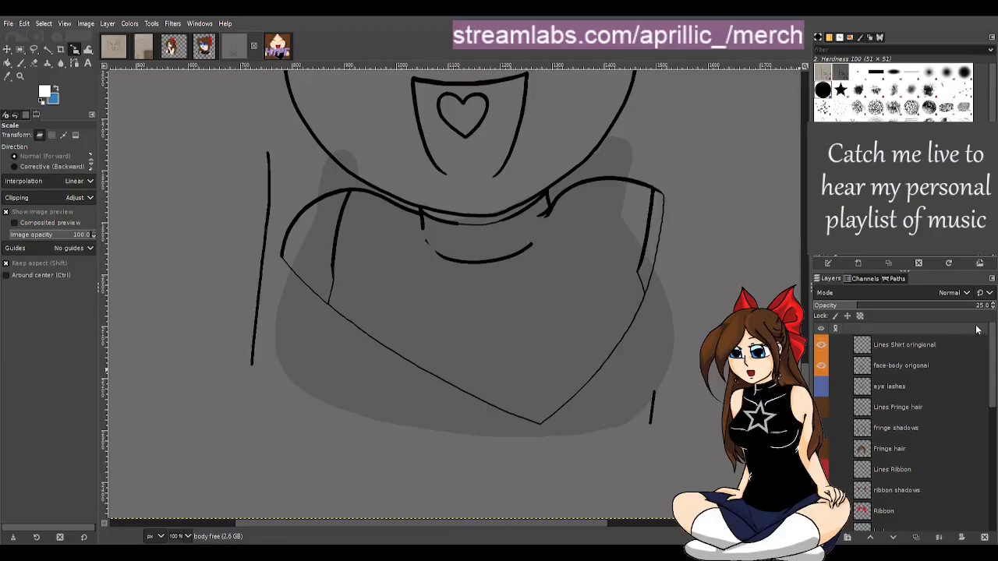
# Look over the scanned face sketch and the heart emote image, then return to the emote base
pyautogui.scroll(-10, 876, 468)
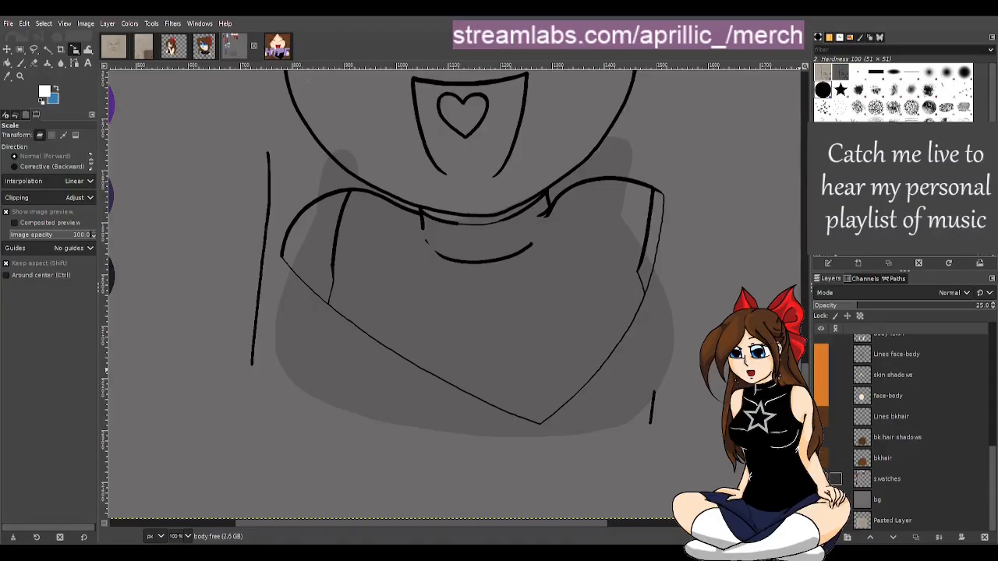
pyautogui.scroll(5, 644, 381)
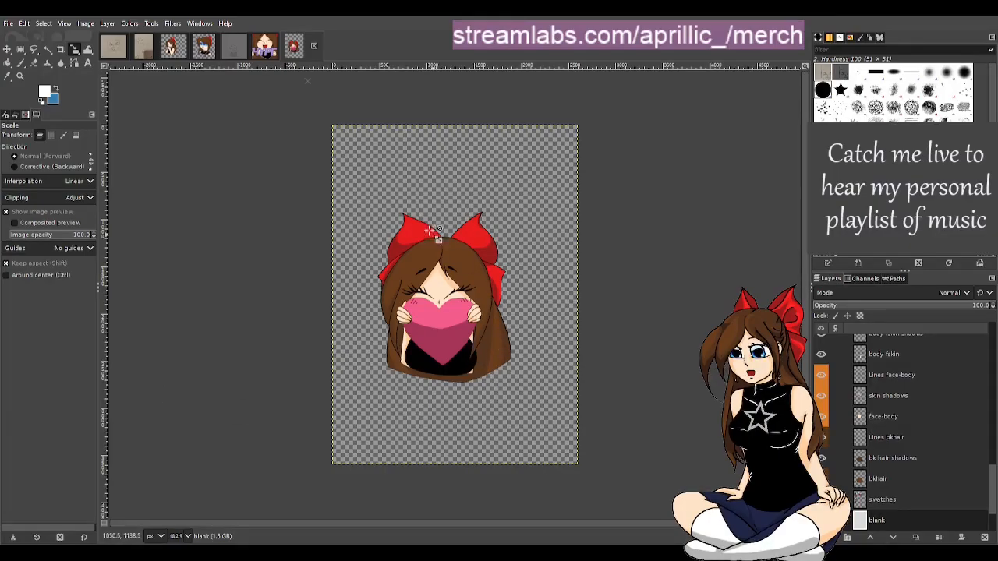
pyautogui.click(111, 51)
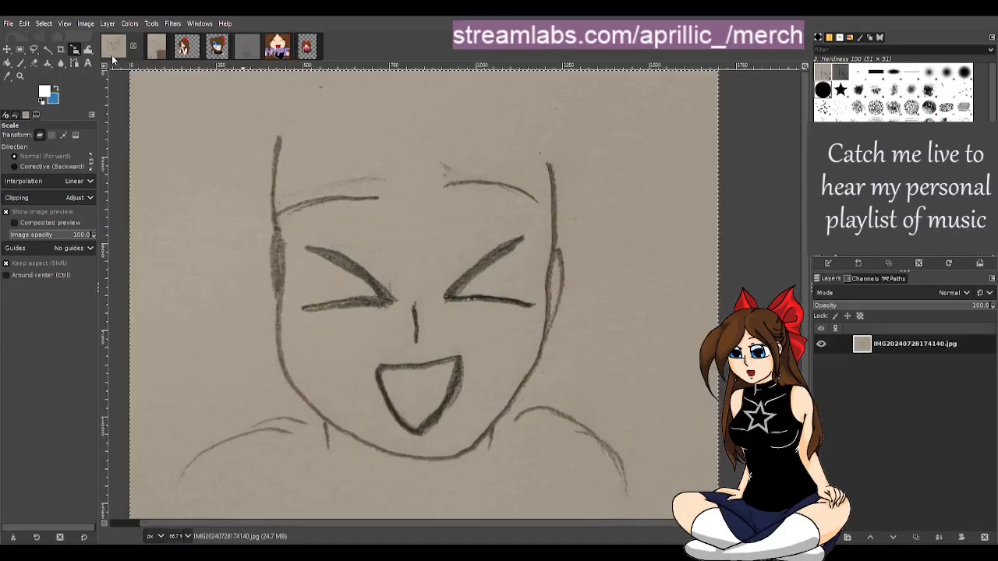
pyautogui.click(294, 51)
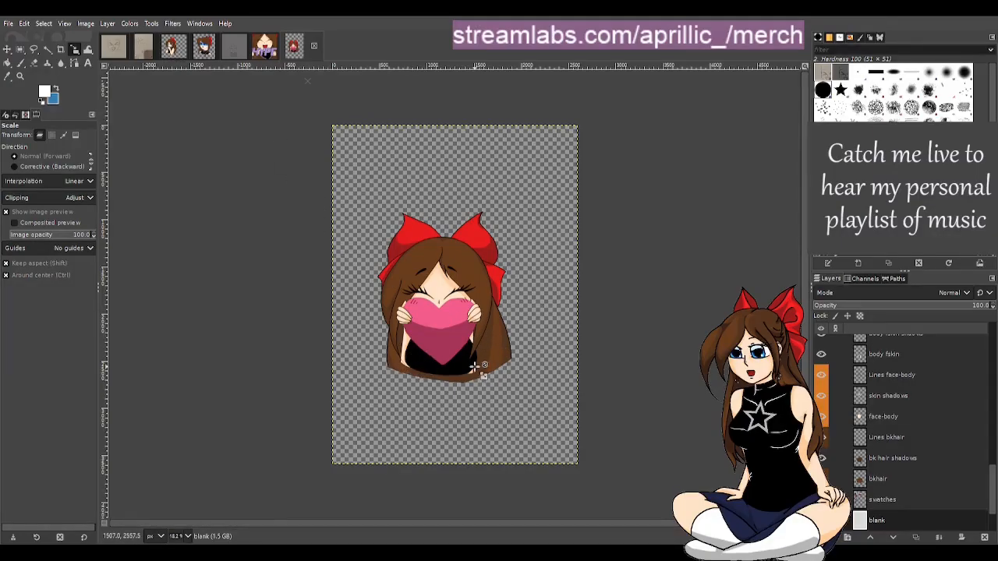
pyautogui.scroll(3, 483, 367)
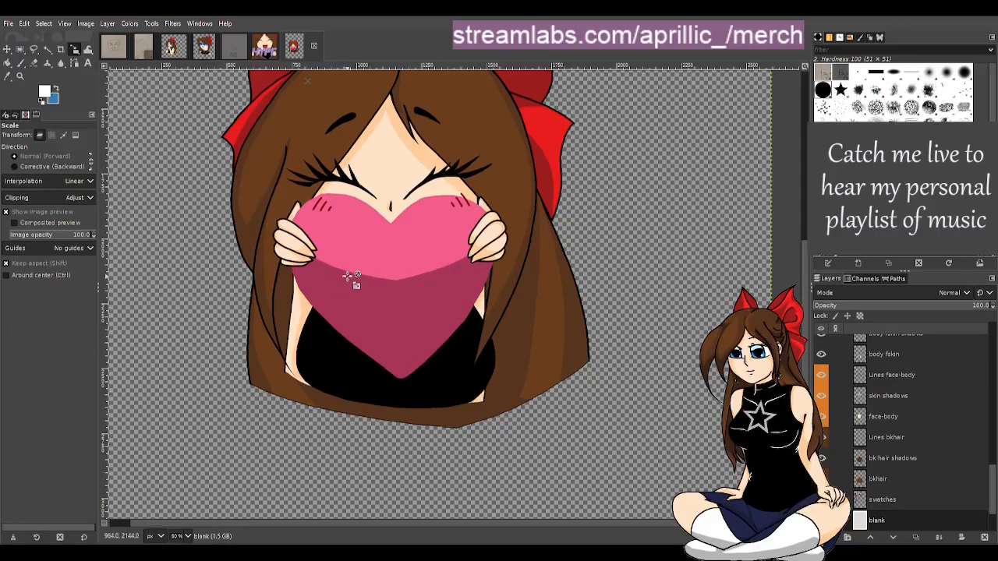
pyautogui.click(233, 47)
pyautogui.scroll(-1, 530, 437)
pyautogui.scroll(-4, 548, 418)
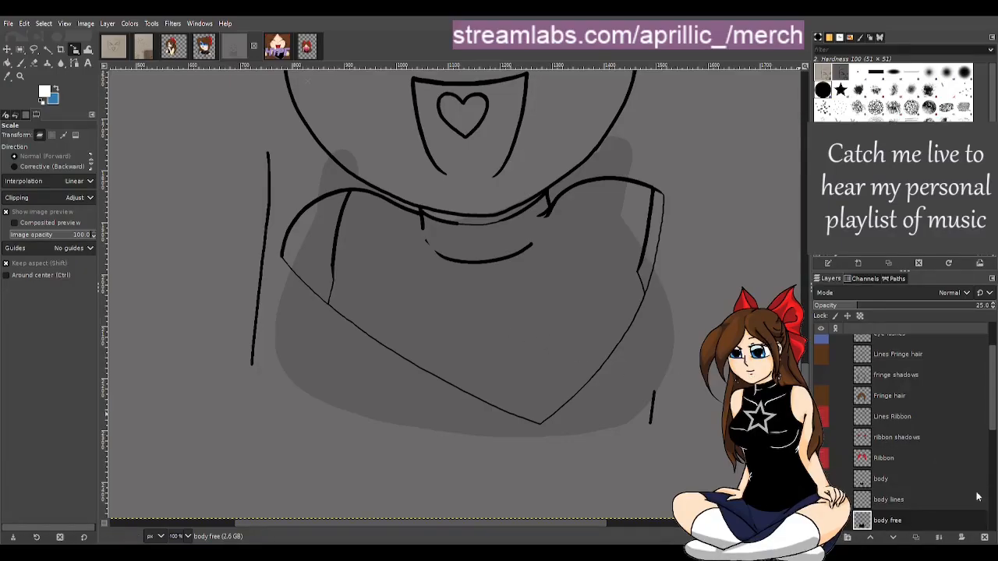
# Toggle the face-body origonal and Lines Shirt origonal layers on and off to compare them with the new base
pyautogui.click(889, 479)
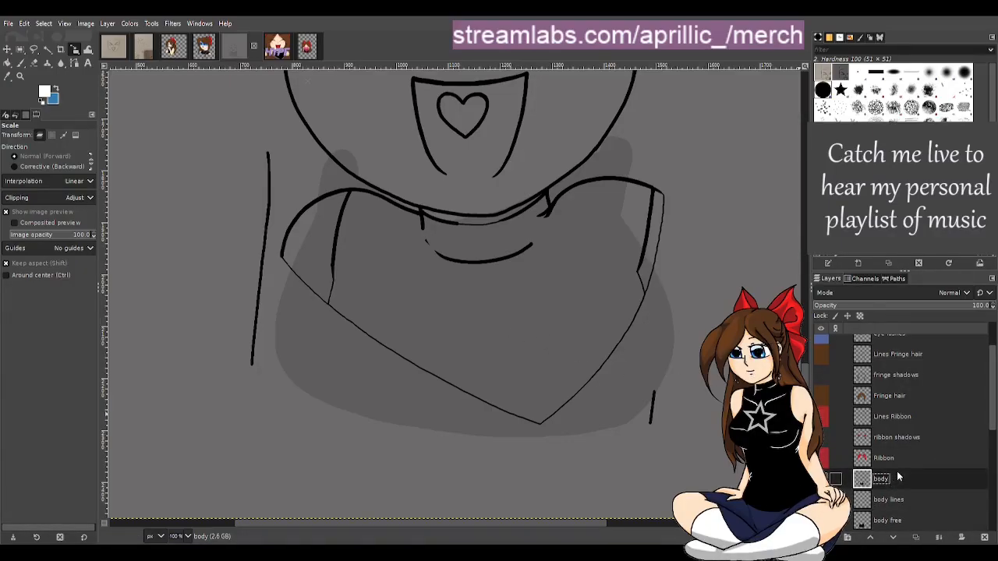
pyautogui.scroll(3, 897, 471)
pyautogui.click(822, 366)
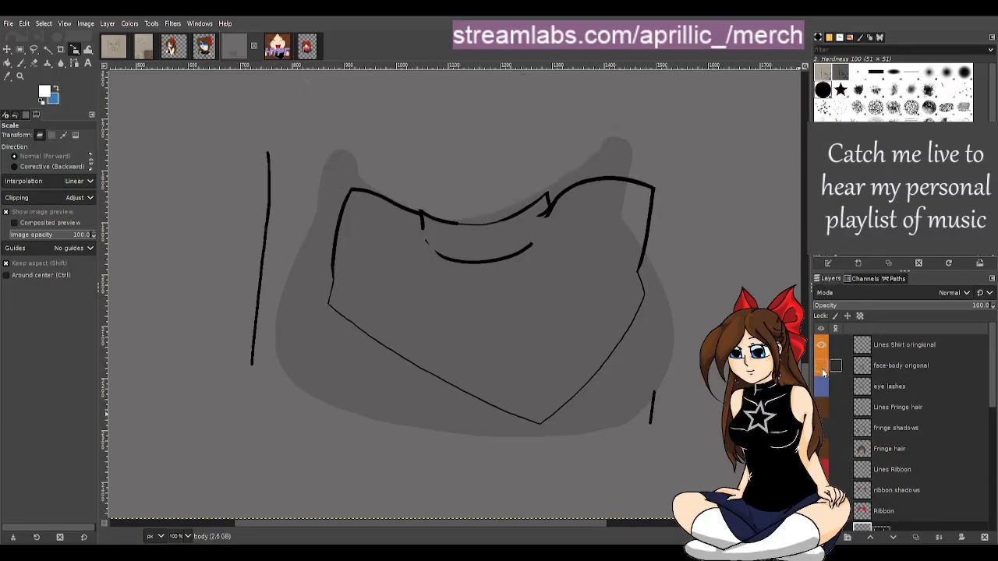
pyautogui.click(823, 371)
pyautogui.click(822, 372)
pyautogui.click(823, 371)
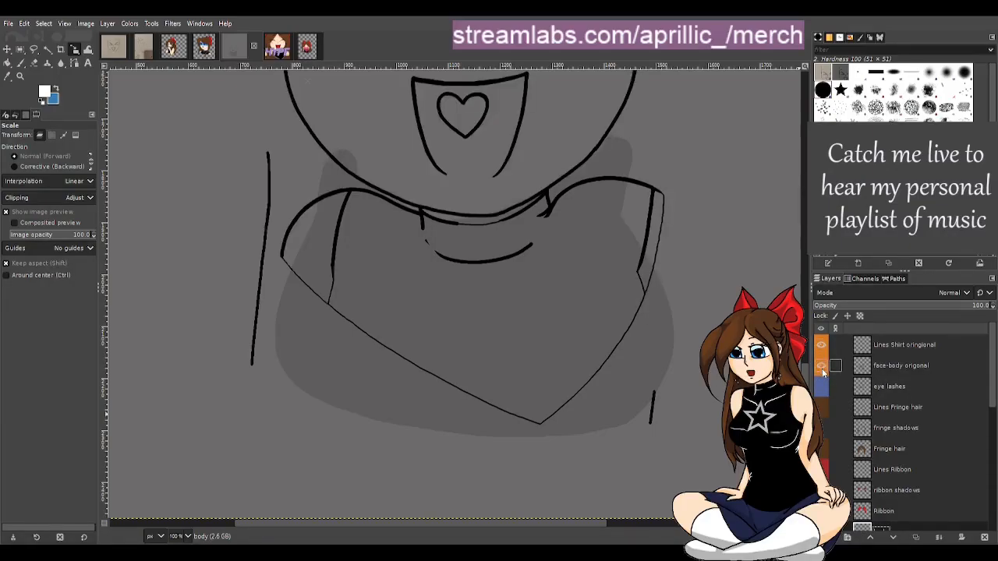
pyautogui.click(823, 371)
pyautogui.click(820, 345)
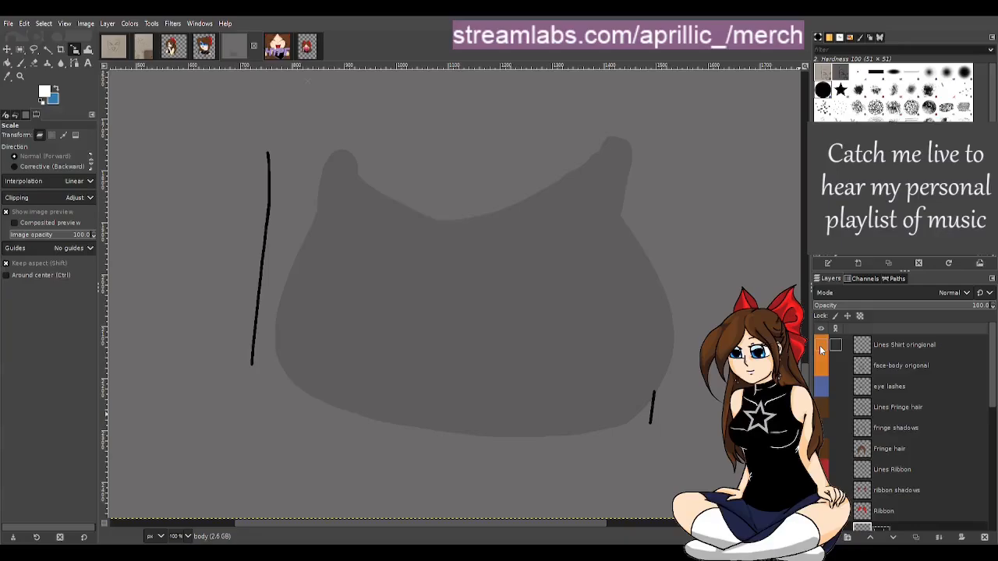
pyautogui.click(820, 345)
pyautogui.click(820, 346)
pyautogui.click(820, 345)
pyautogui.click(821, 366)
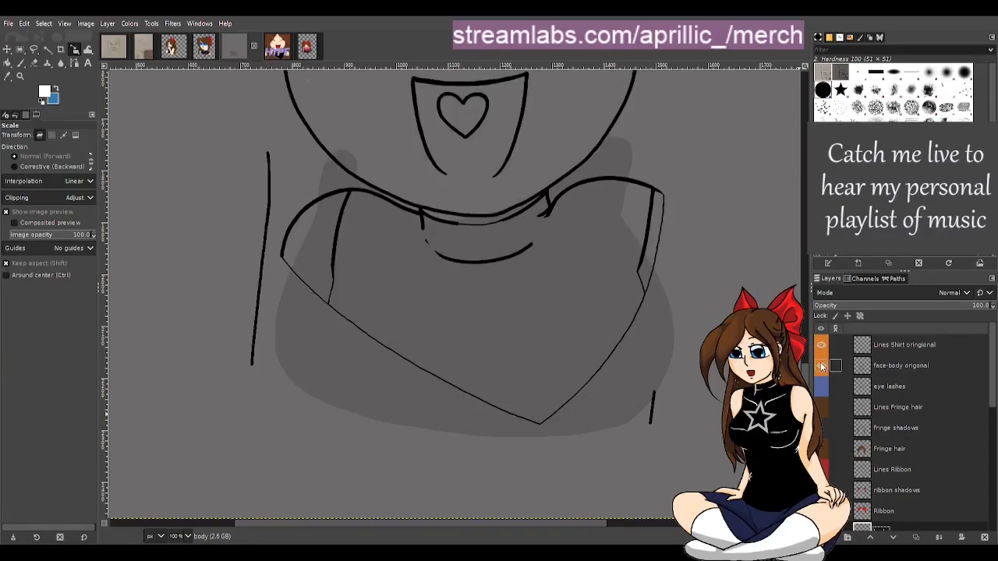
pyautogui.click(905, 367)
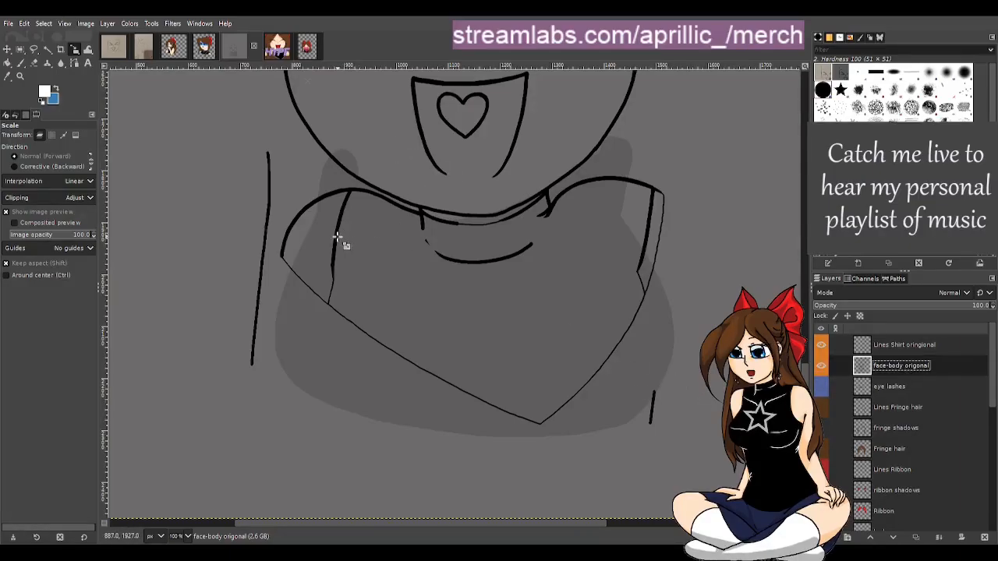
pyautogui.moveTo(331, 292); pyautogui.dragTo(407, 288)
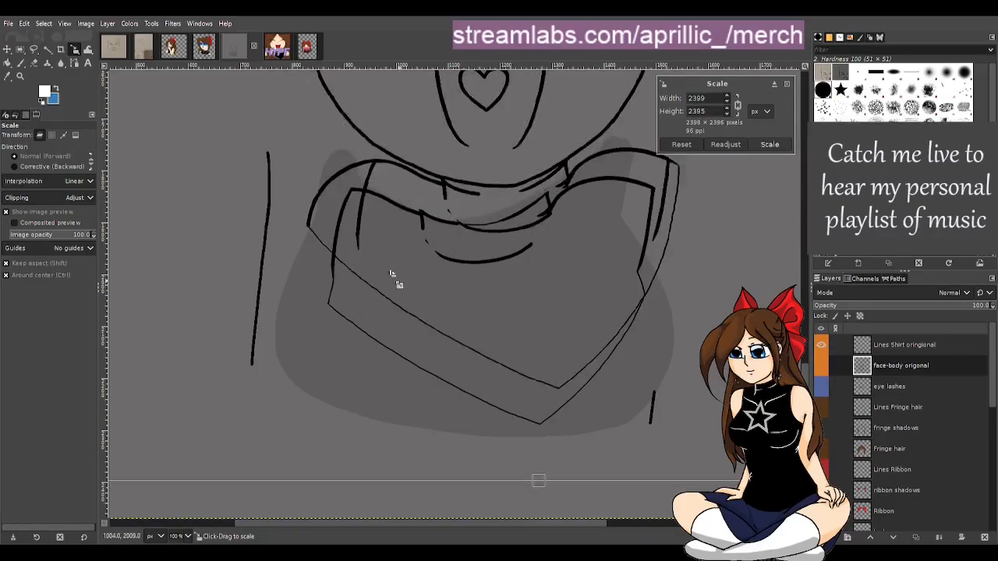
pyautogui.hotkey('ctrl', 'z')
# Move the Lines Shirt origonal layer up about 75 px with the Move tool
pyautogui.click(7, 48)
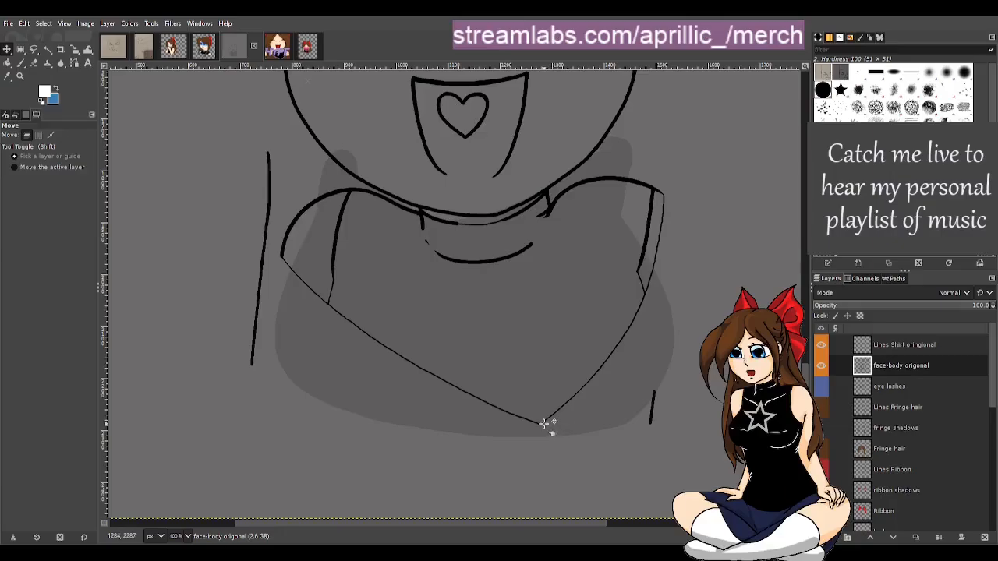
pyautogui.moveTo(540, 424); pyautogui.dragTo(538, 384)
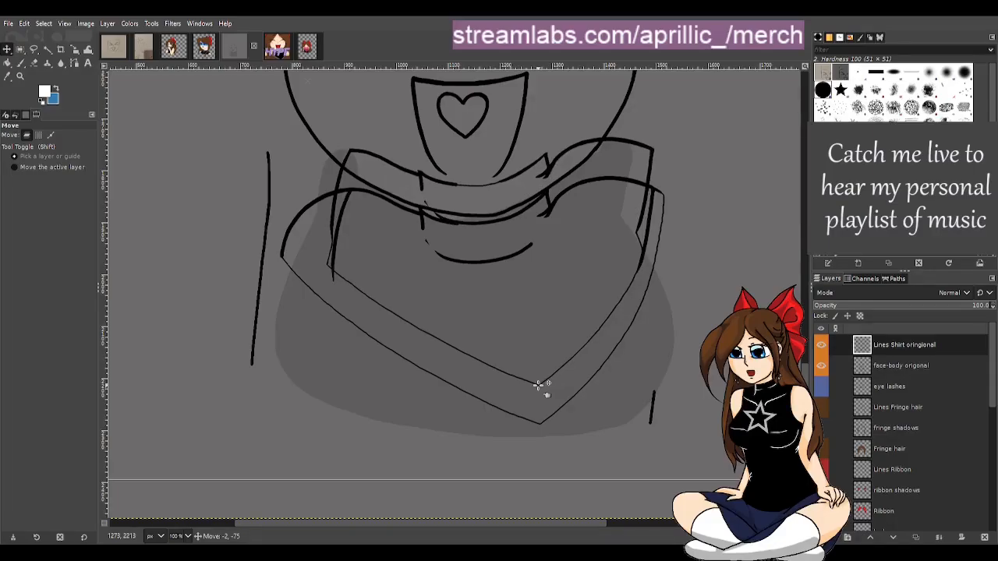
pyautogui.click(538, 384)
pyautogui.scroll(-2, 538, 384)
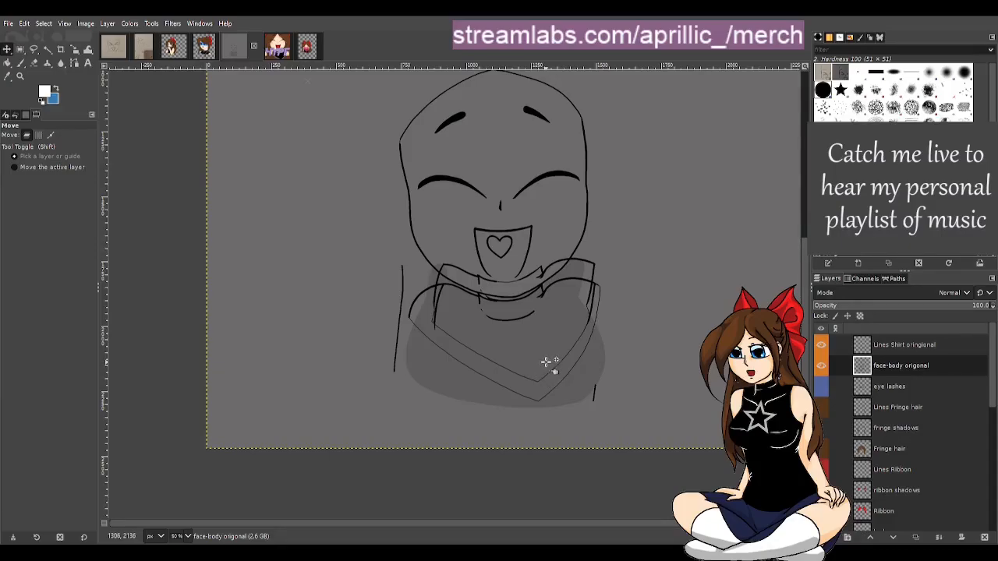
# Toggle the face-body origonal layer on and off to check the alignment, viewing at 100%
pyautogui.click(822, 365)
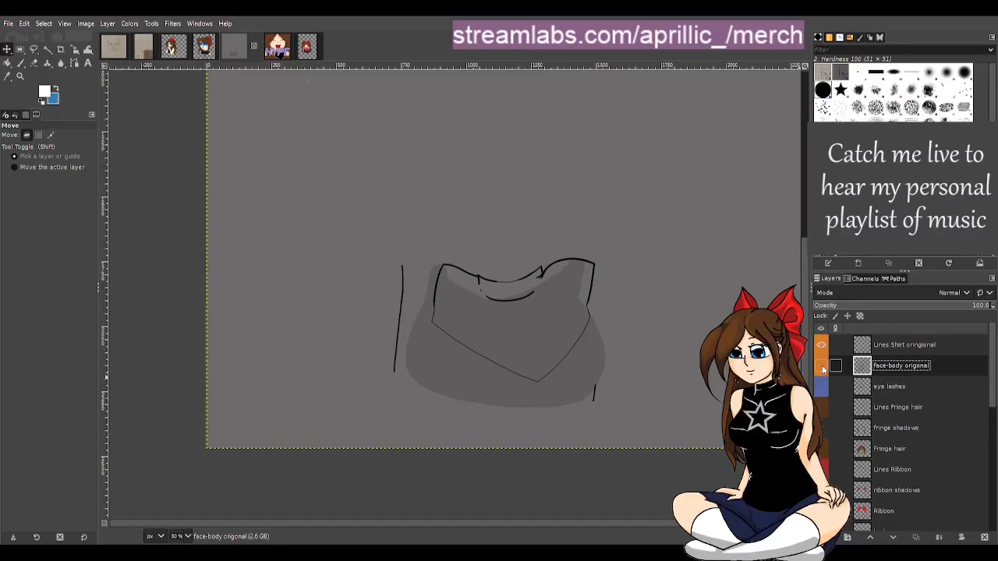
pyautogui.click(822, 366)
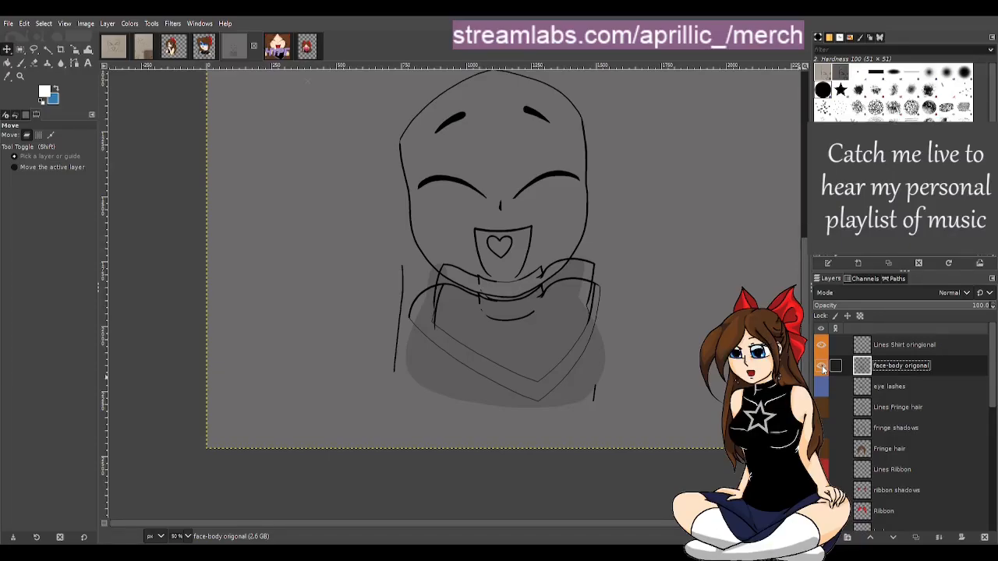
pyautogui.click(822, 367)
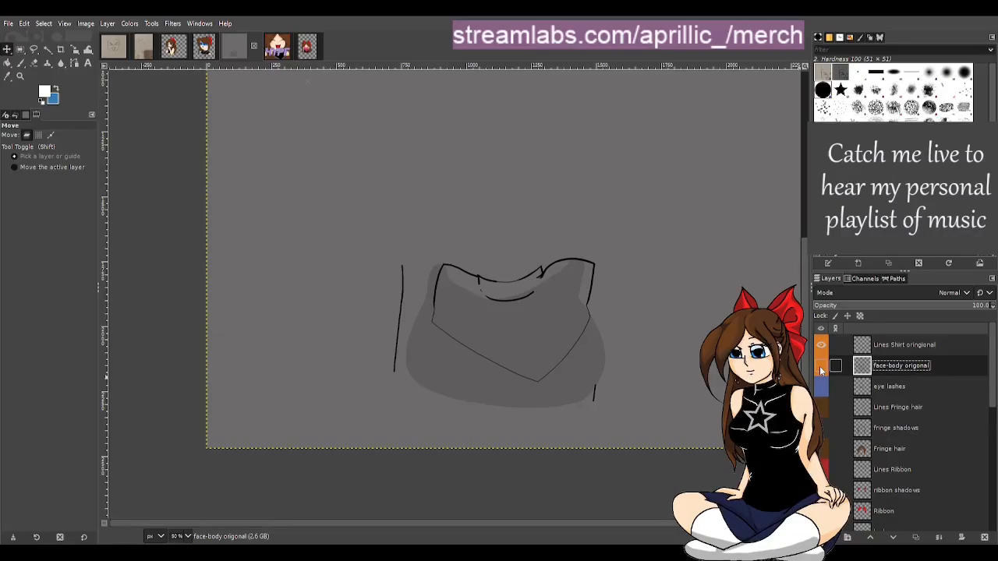
pyautogui.click(821, 366)
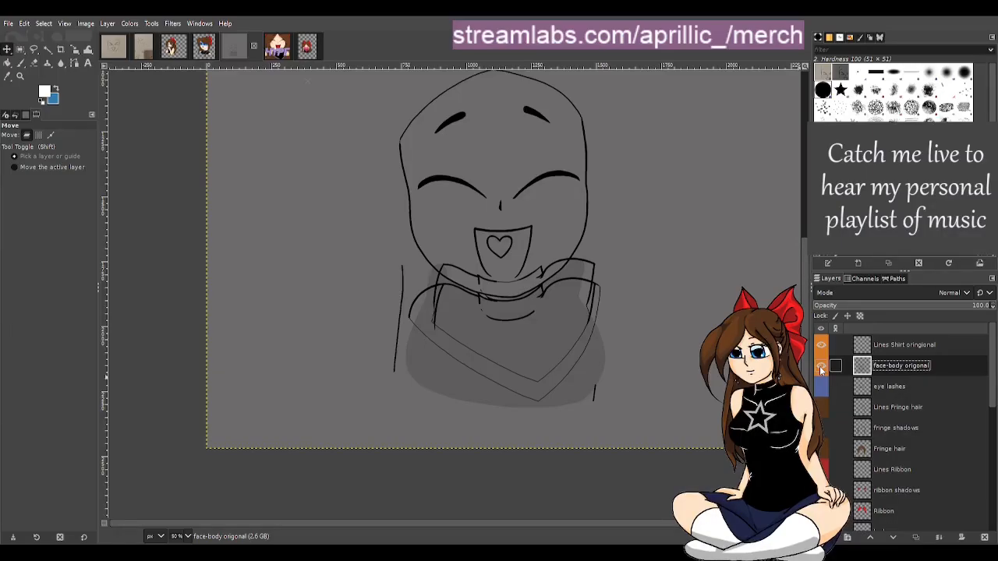
pyautogui.click(821, 368)
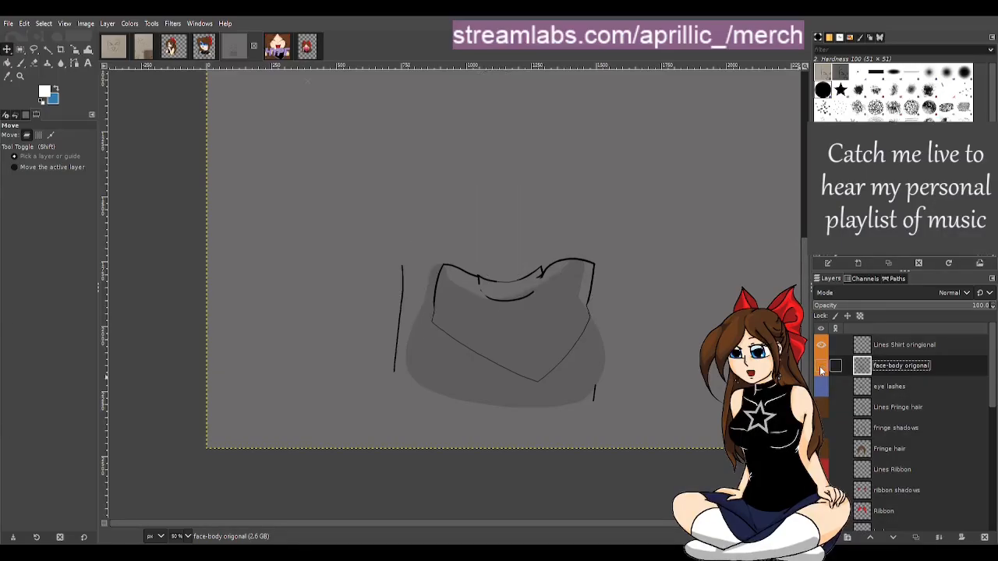
pyautogui.click(821, 368)
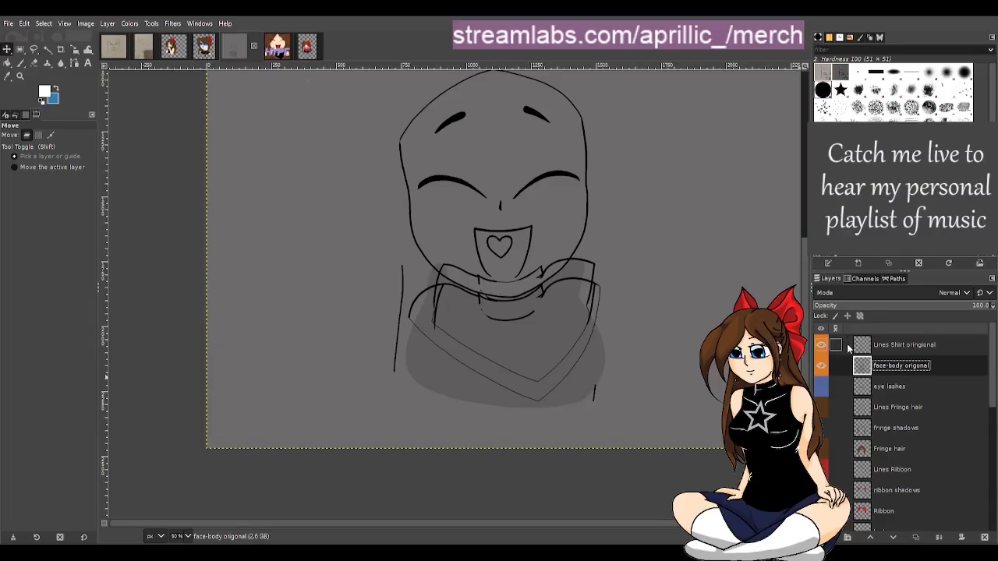
pyautogui.press('1')
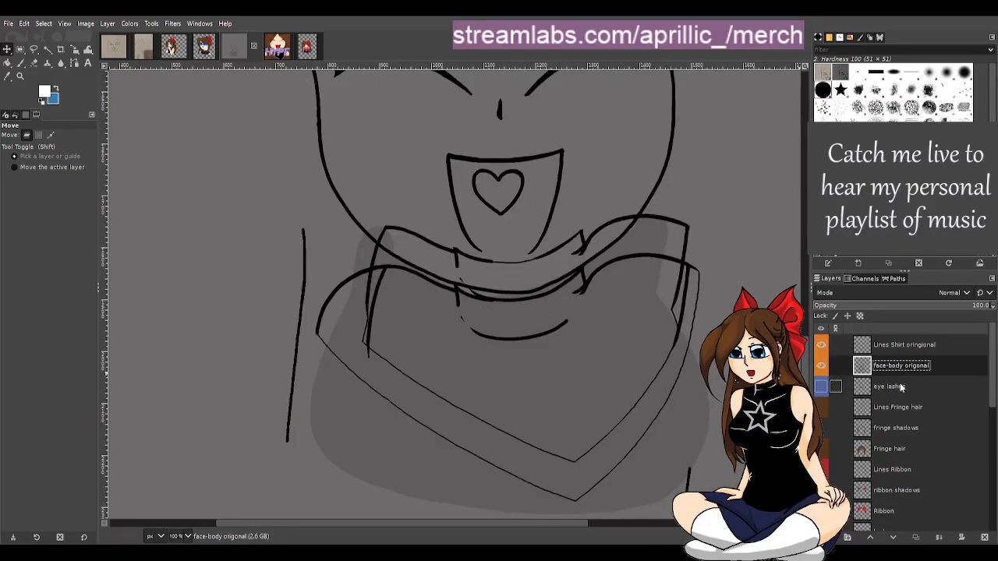
# Select the Lines Shirt origonal layer and hide it
pyautogui.click(895, 347)
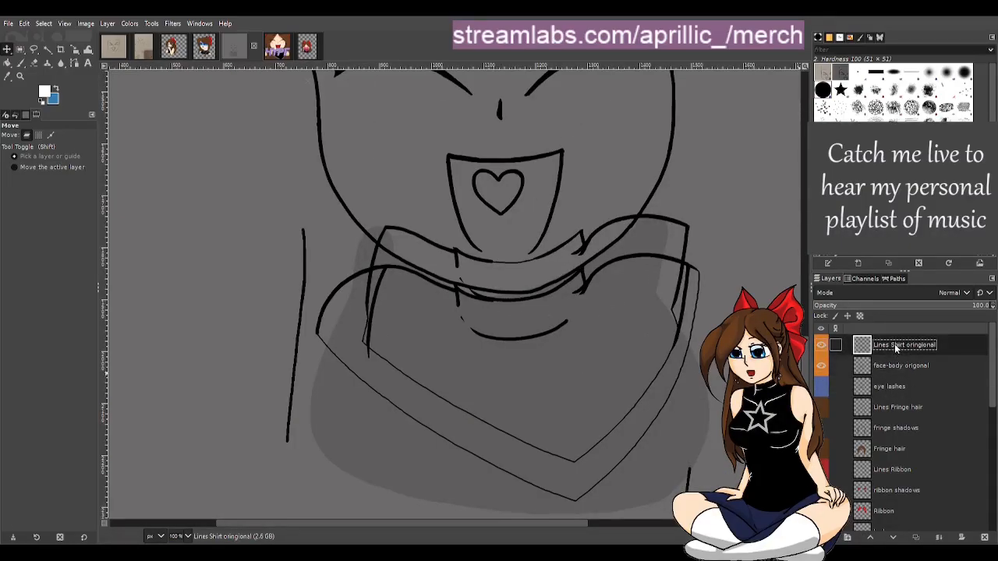
pyautogui.click(821, 347)
pyautogui.click(822, 346)
pyautogui.click(821, 348)
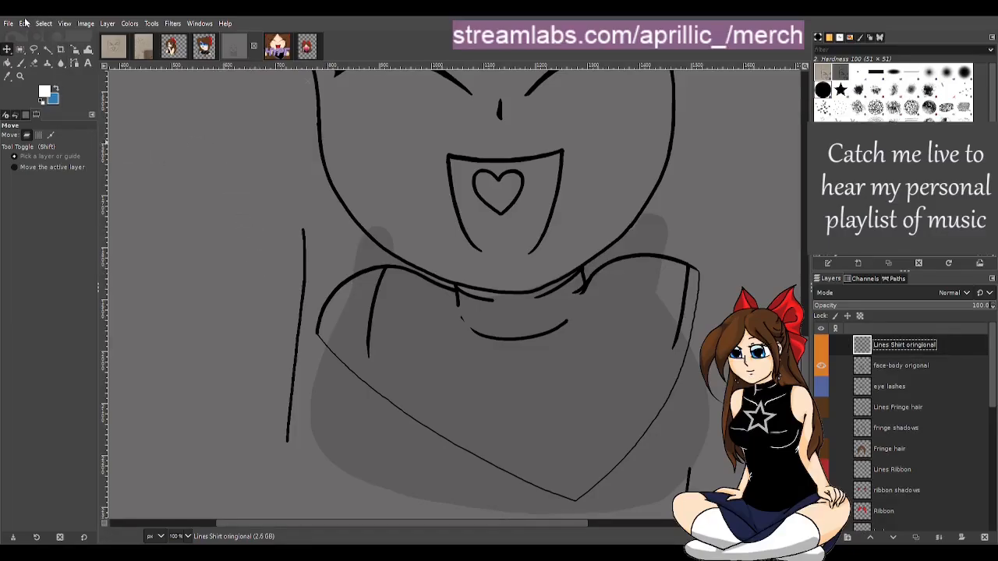
# Switch to the Eraser tool
pyautogui.click(33, 63)
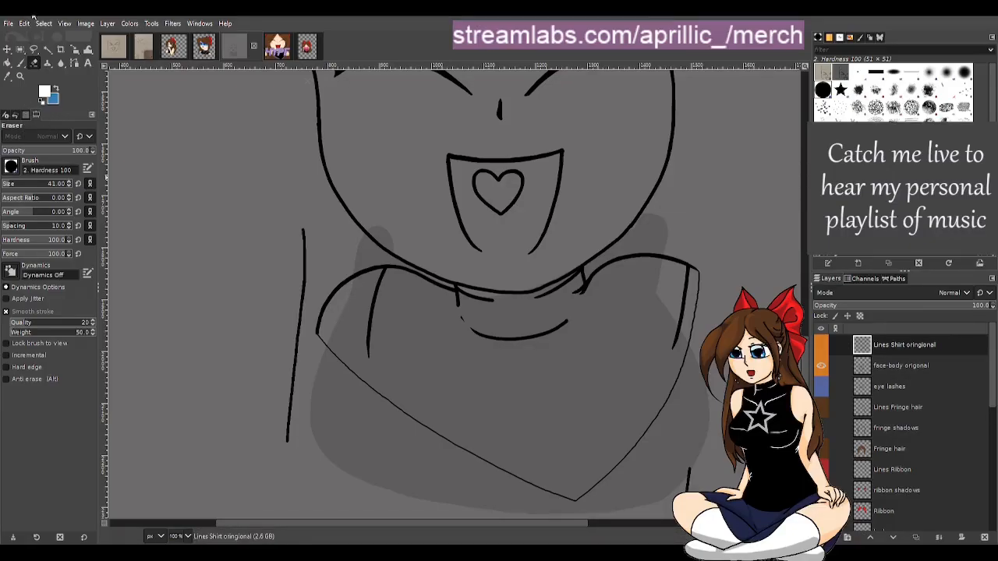
pyautogui.click(8, 23)
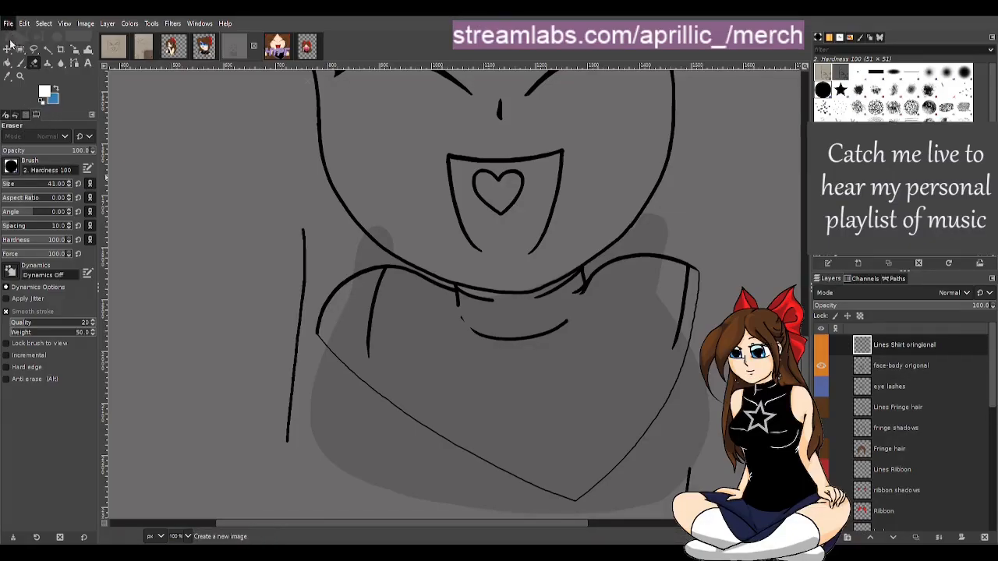
pyautogui.click(41, 337)
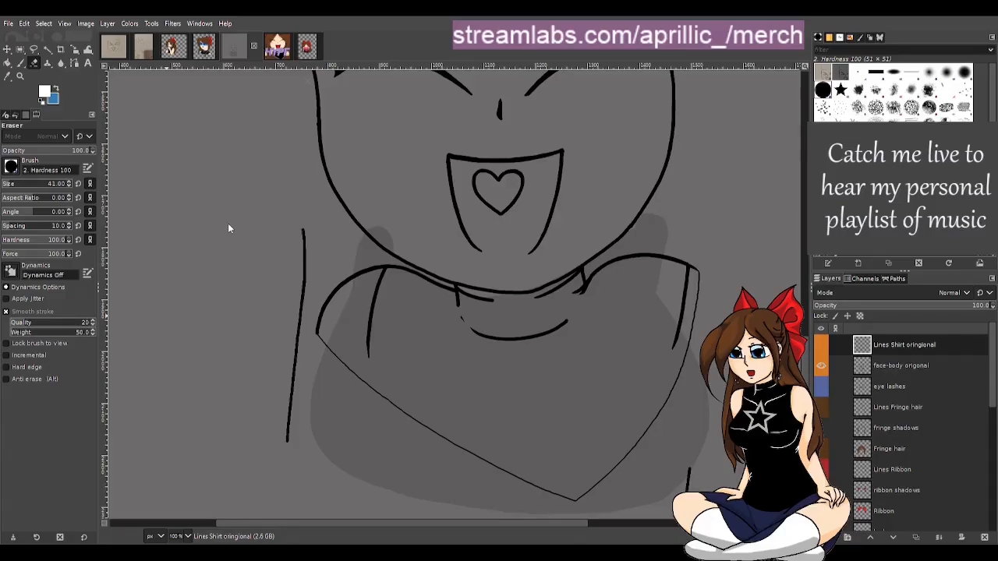
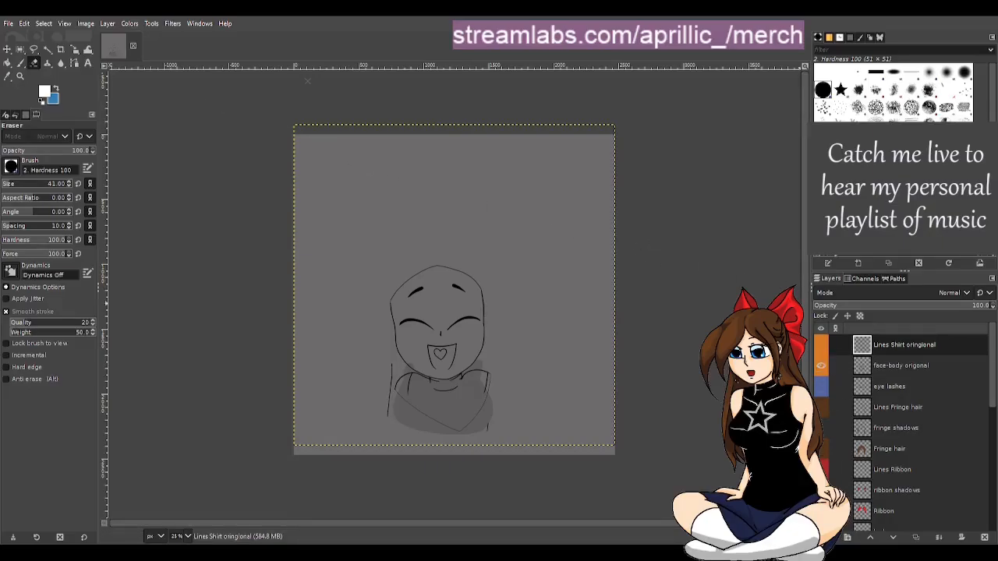
pyautogui.hotkey('ctrl', 'shift', 'n')
pyautogui.write('TORSOBLINE')
pyautogui.press('Return')
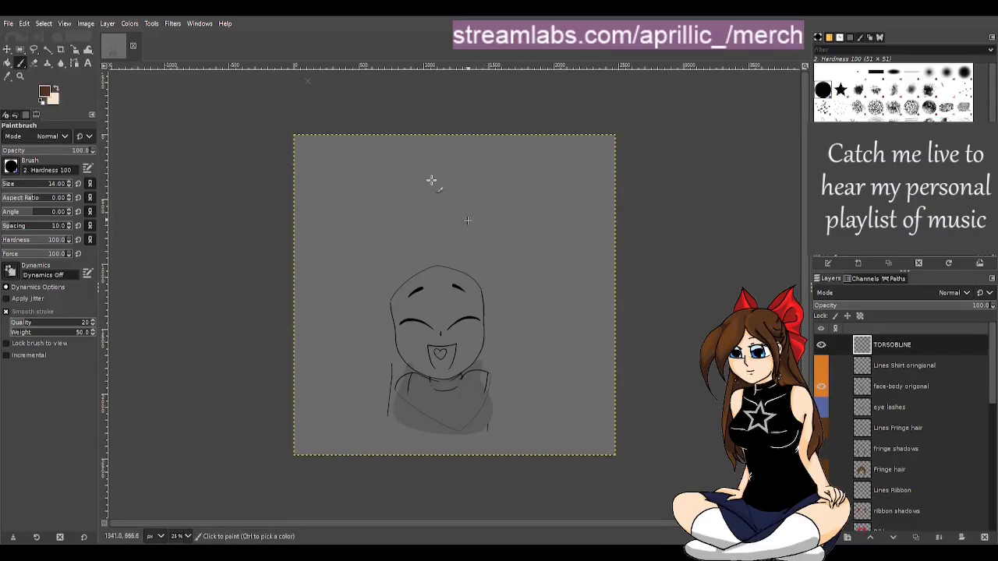
pyautogui.moveTo(475, 202)
pyautogui.mouseDown()
pyautogui.moveTo(505, 237)
pyautogui.moveTo(532, 216)
pyautogui.moveTo(537, 255)
pyautogui.moveTo(556, 238)
pyautogui.mouseUp()
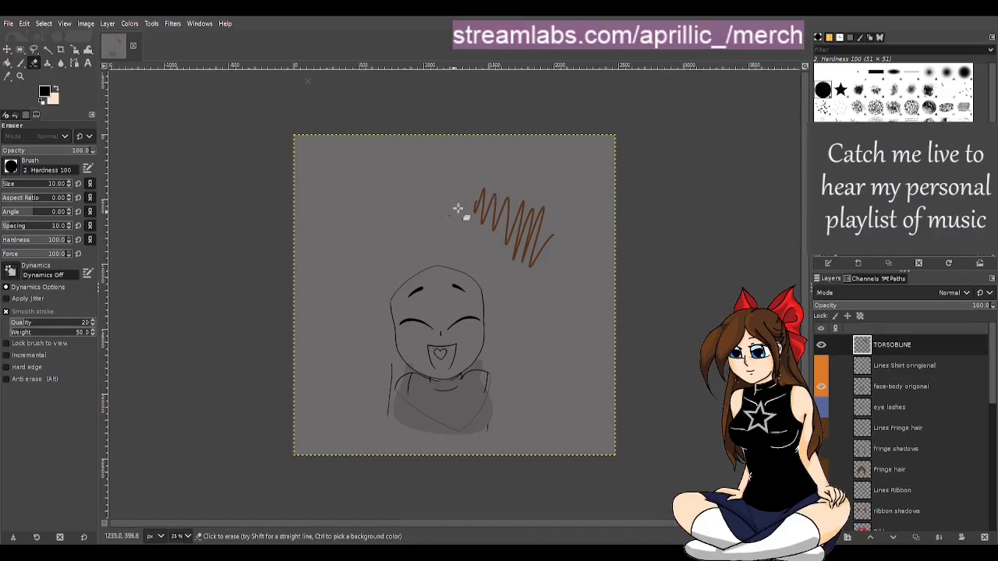
pyautogui.moveTo(471, 204)
pyautogui.mouseDown()
pyautogui.moveTo(530, 189)
pyautogui.moveTo(499, 238)
pyautogui.moveTo(566, 258)
pyautogui.mouseUp()
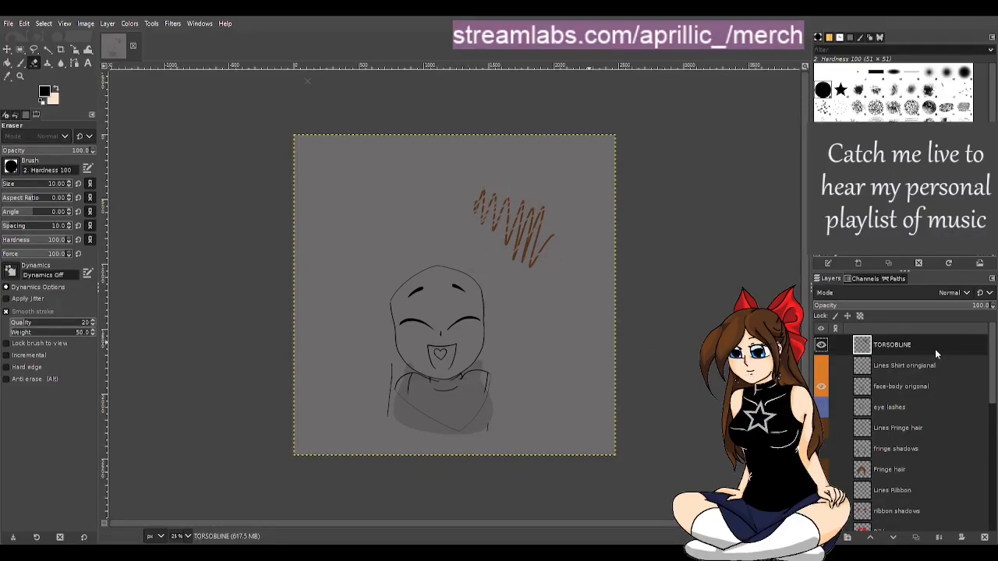
pyautogui.click(984, 537)
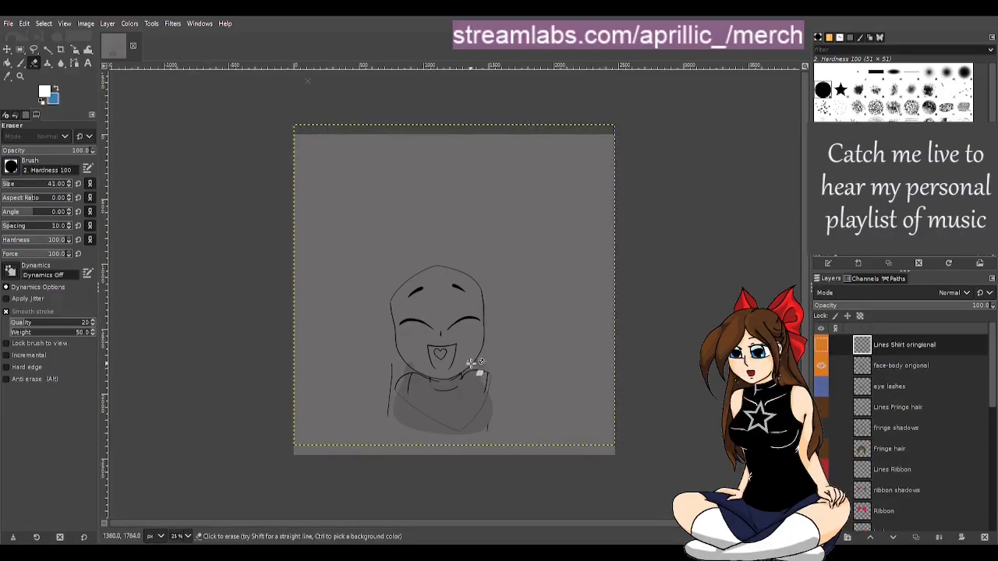
# Select the face-body origonal layer and toggle its visibility on and off to compare it with the shirt lines
pyautogui.scroll(3, 474, 379)
pyautogui.click(22, 52)
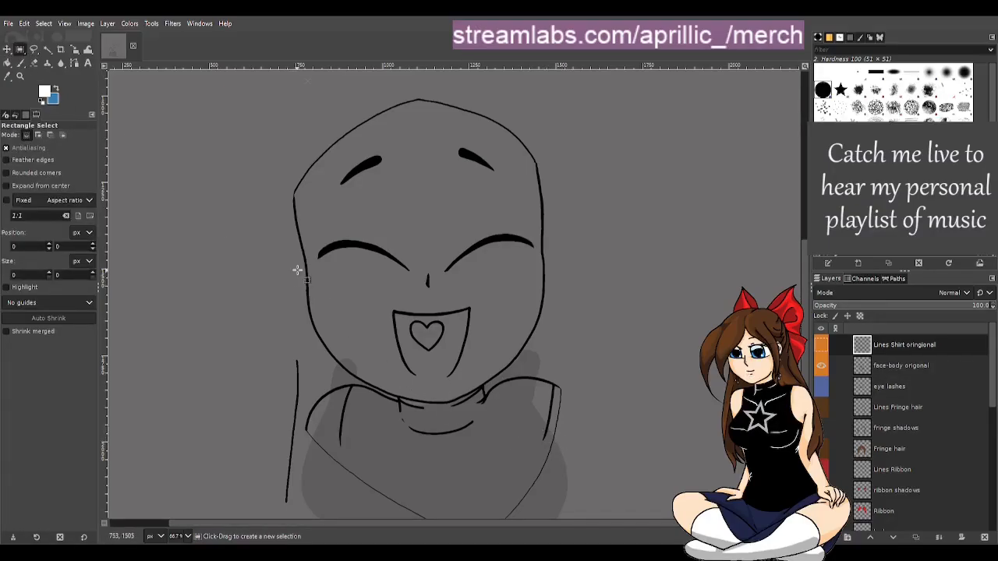
pyautogui.click(902, 367)
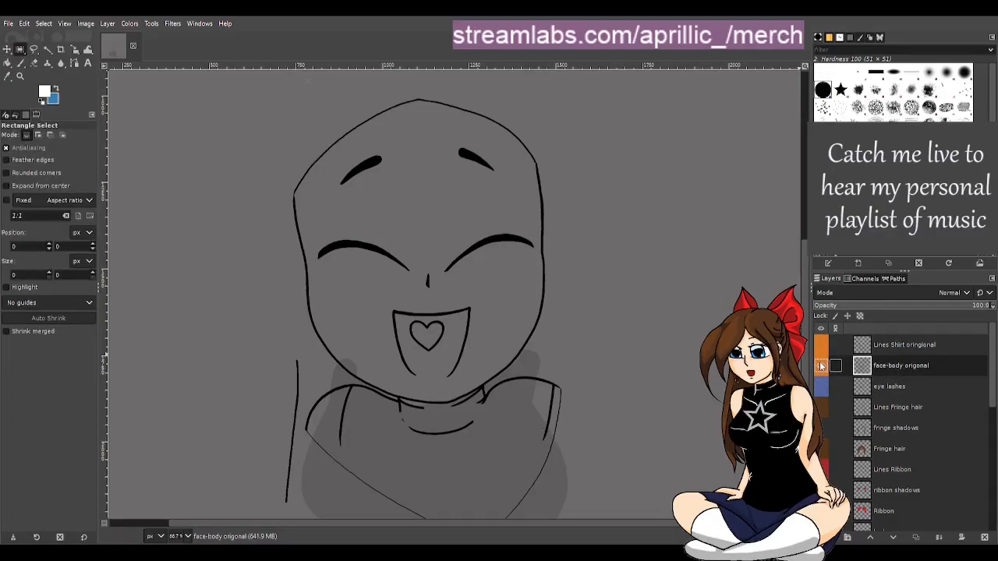
pyautogui.click(821, 365)
pyautogui.click(821, 365)
pyautogui.click(821, 365)
pyautogui.click(823, 365)
pyautogui.scroll(-3, 879, 367)
pyautogui.click(823, 438)
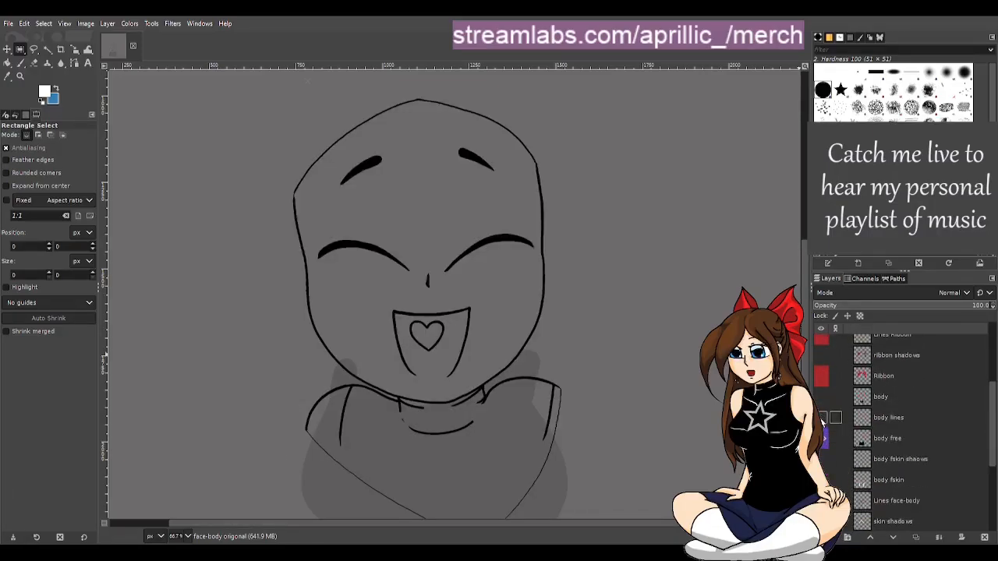
pyautogui.scroll(5, 885, 389)
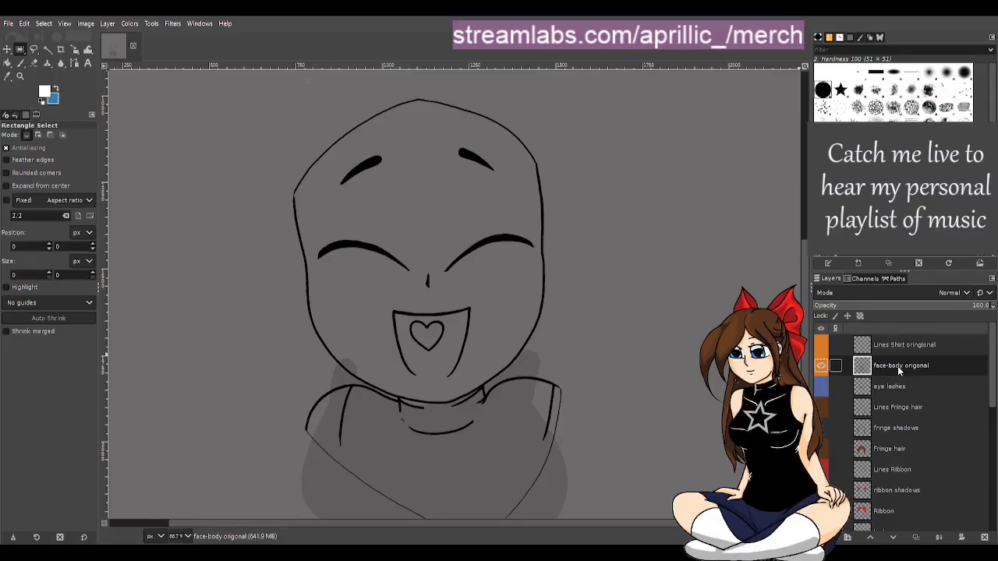
# Erase the shirt and collar lines from the face-body origonal layer with a 20 px hard eraser, leaving the chin line
pyautogui.scroll(1, 519, 330)
pyautogui.scroll(1, 430, 333)
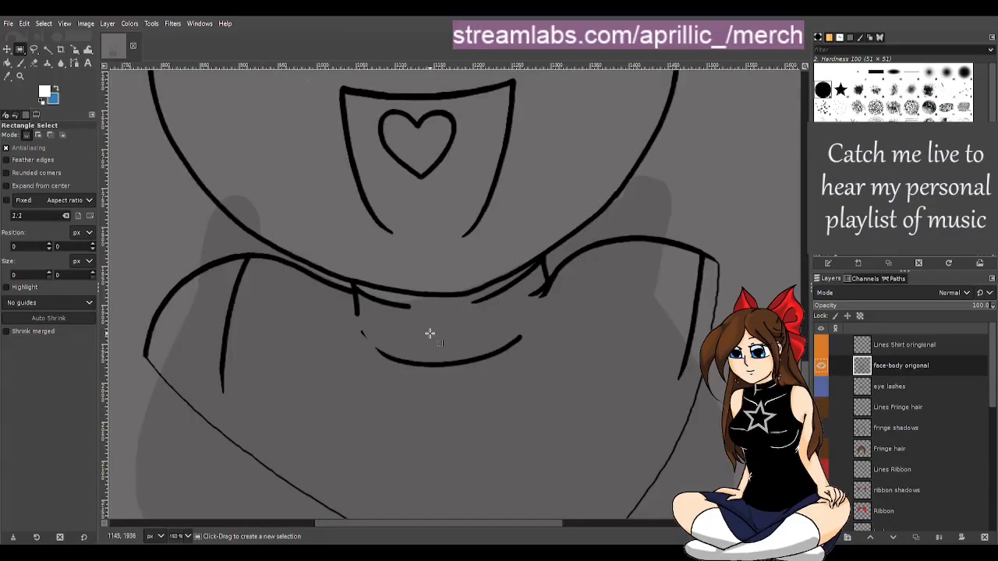
pyautogui.scroll(-3, 461, 370)
pyautogui.press('d')
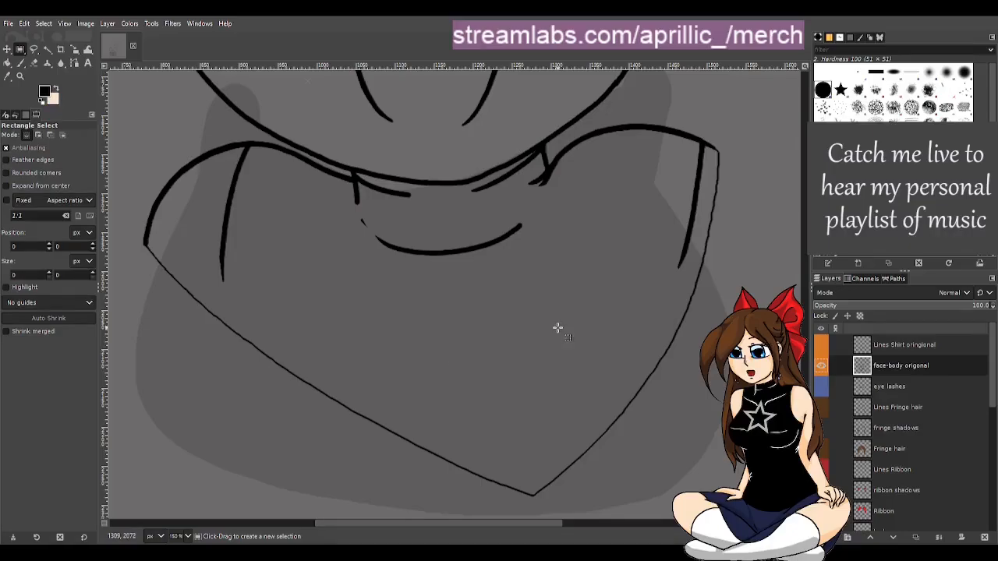
pyautogui.hotkey('shift', 'e')
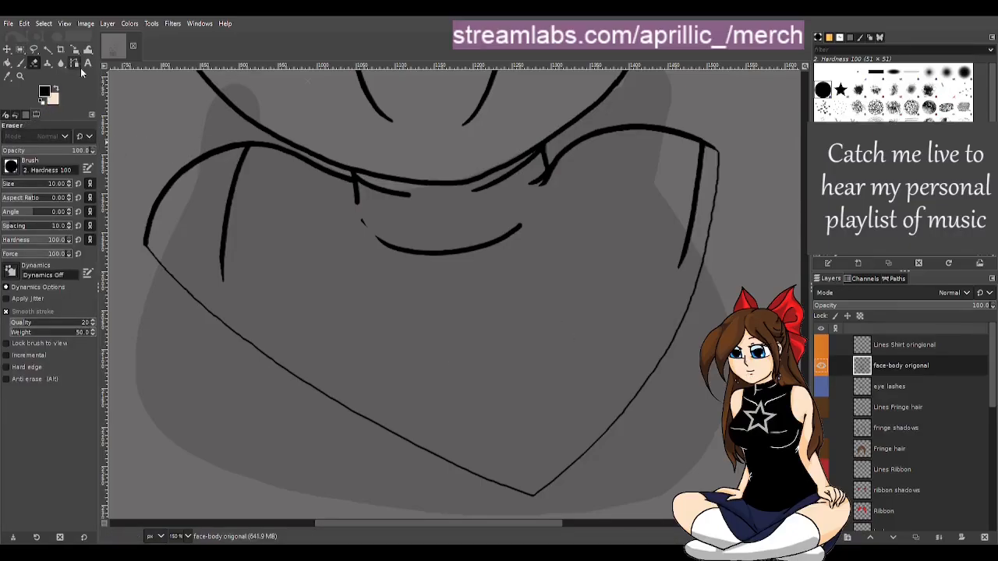
pyautogui.click(8, 184)
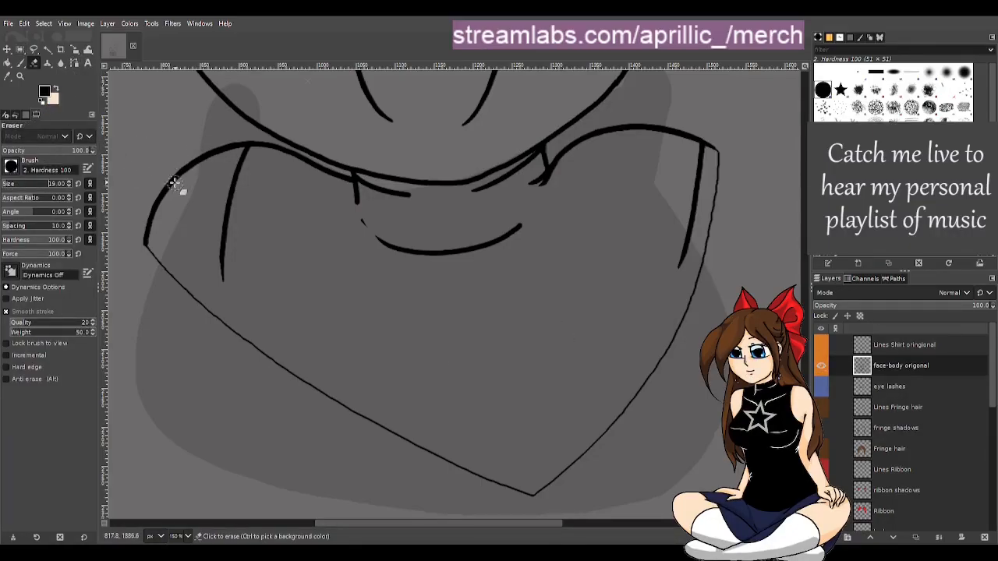
pyautogui.click(69, 183)
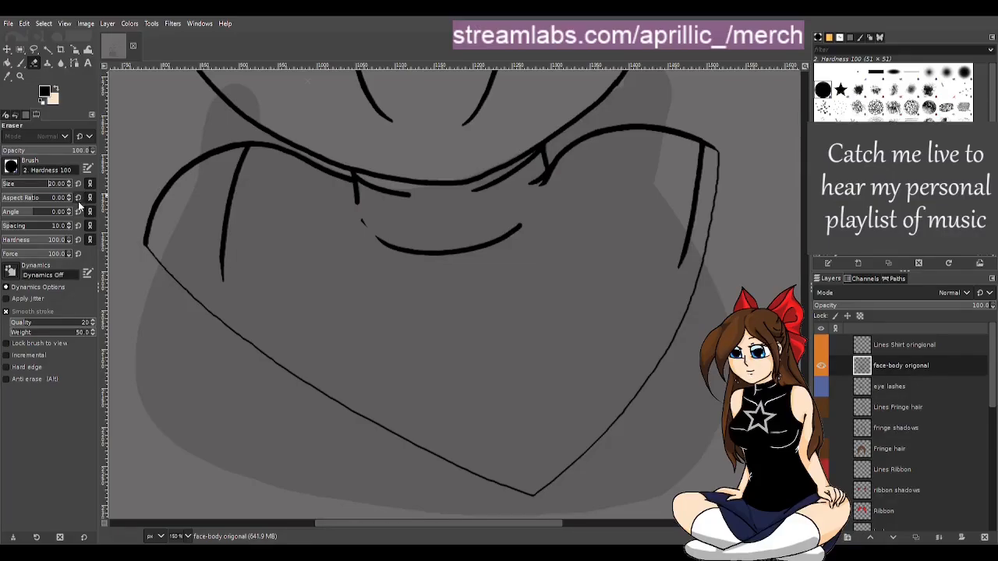
pyautogui.moveTo(158, 204)
pyautogui.mouseDown()
pyautogui.moveTo(147, 240)
pyautogui.moveTo(156, 191)
pyautogui.moveTo(158, 207)
pyautogui.moveTo(181, 163)
pyautogui.moveTo(187, 182)
pyautogui.moveTo(205, 151)
pyautogui.moveTo(249, 140)
pyautogui.moveTo(223, 242)
pyautogui.moveTo(227, 292)
pyautogui.moveTo(150, 254)
pyautogui.moveTo(289, 372)
pyautogui.moveTo(529, 496)
pyautogui.moveTo(586, 457)
pyautogui.moveTo(684, 322)
pyautogui.moveTo(719, 192)
pyautogui.moveTo(711, 143)
pyautogui.moveTo(700, 143)
pyautogui.moveTo(684, 257)
pyautogui.mouseUp()
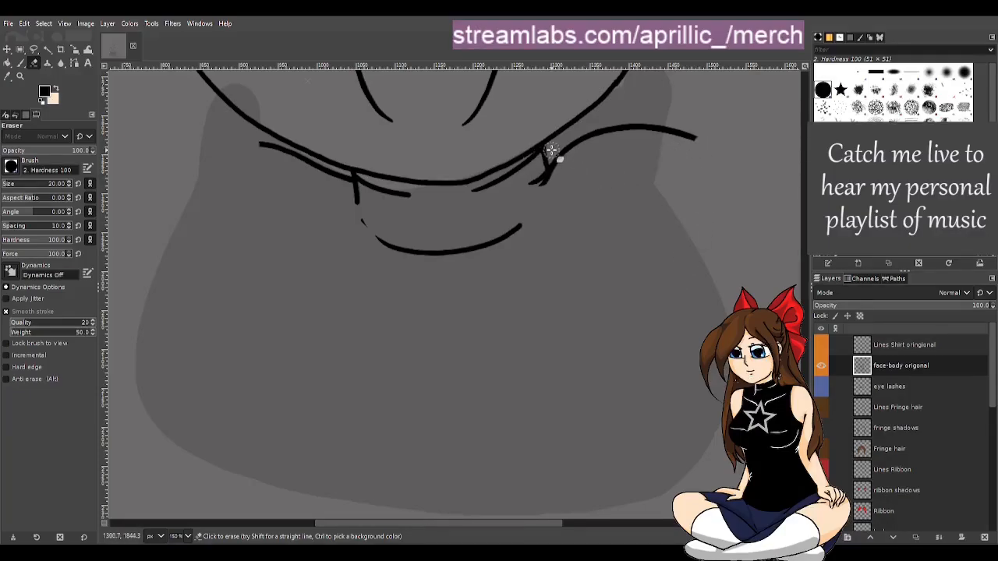
pyautogui.moveTo(551, 153)
pyautogui.mouseDown()
pyautogui.moveTo(531, 188)
pyautogui.moveTo(595, 135)
pyautogui.moveTo(634, 125)
pyautogui.moveTo(705, 143)
pyautogui.mouseUp()
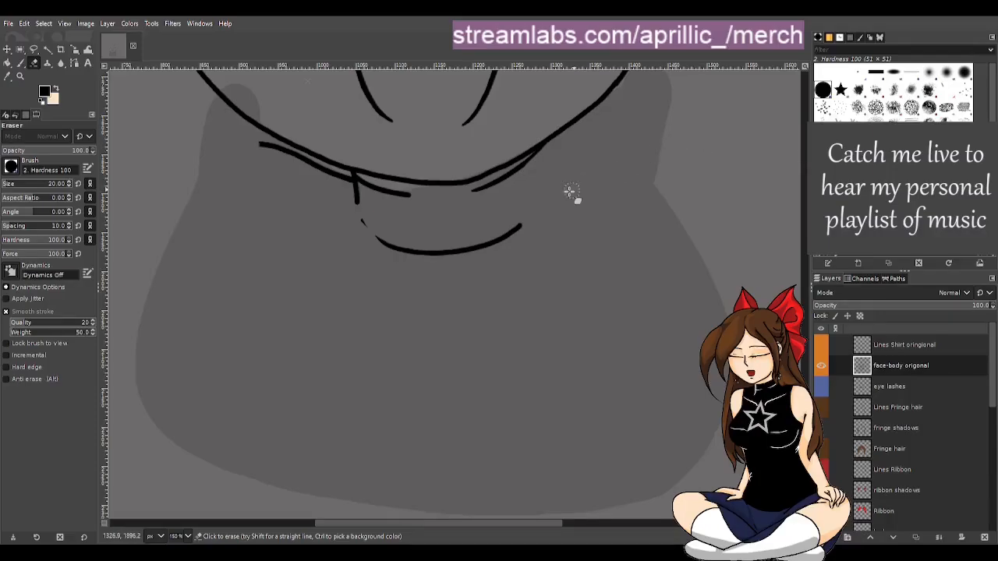
pyautogui.moveTo(524, 219)
pyautogui.mouseDown()
pyautogui.moveTo(471, 251)
pyautogui.moveTo(400, 243)
pyautogui.moveTo(357, 218)
pyautogui.moveTo(378, 242)
pyautogui.mouseUp()
pyautogui.moveTo(259, 144); pyautogui.dragTo(281, 151)
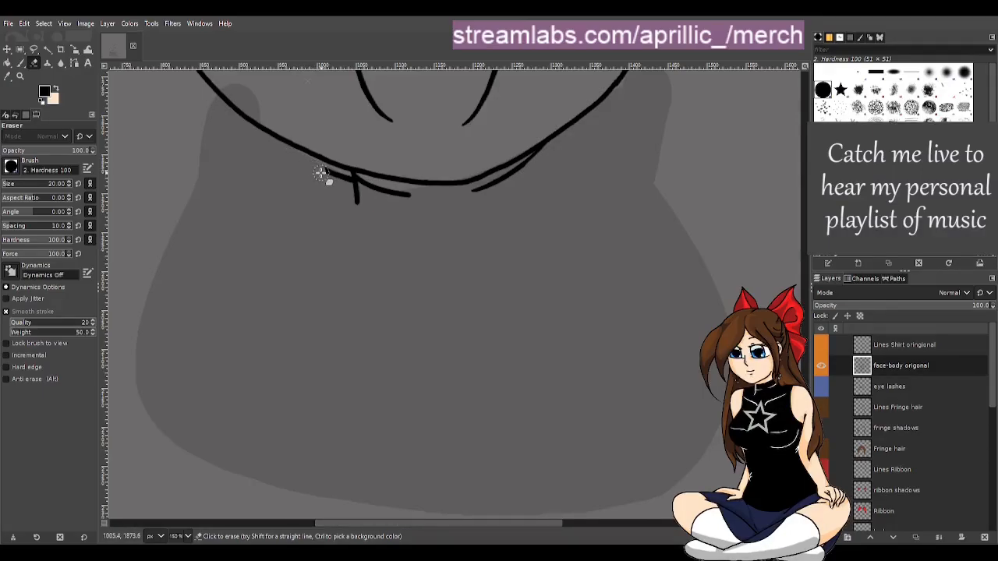
pyautogui.moveTo(328, 177)
pyautogui.mouseDown()
pyautogui.moveTo(446, 207)
pyautogui.moveTo(356, 208)
pyautogui.mouseUp()
pyautogui.moveTo(460, 191)
pyautogui.mouseDown()
pyautogui.moveTo(569, 147)
pyautogui.moveTo(530, 169)
pyautogui.moveTo(560, 145)
pyautogui.mouseUp()
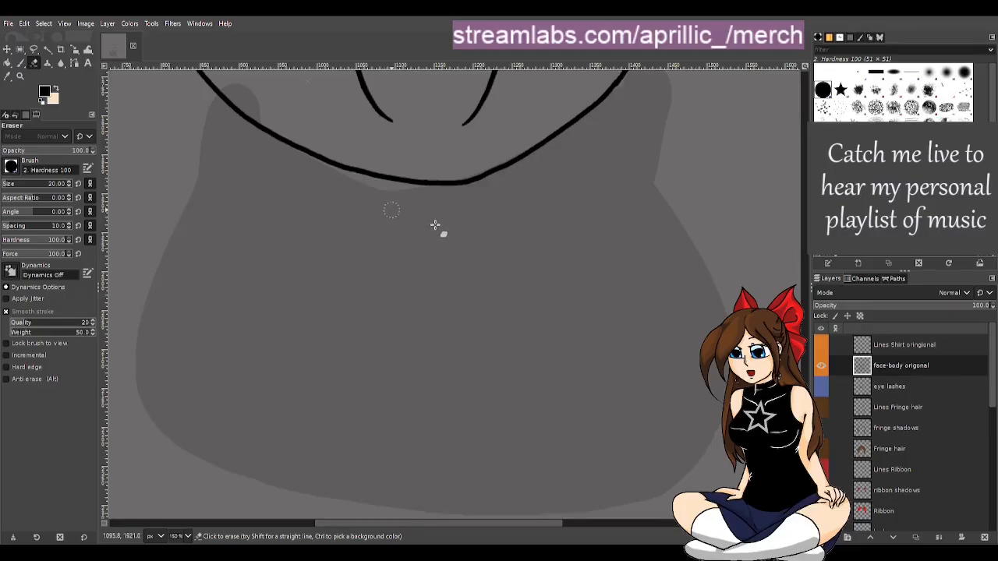
# Show the Lines Shirt origonal layer again over the cleaned face-body drawing
pyautogui.press('r')
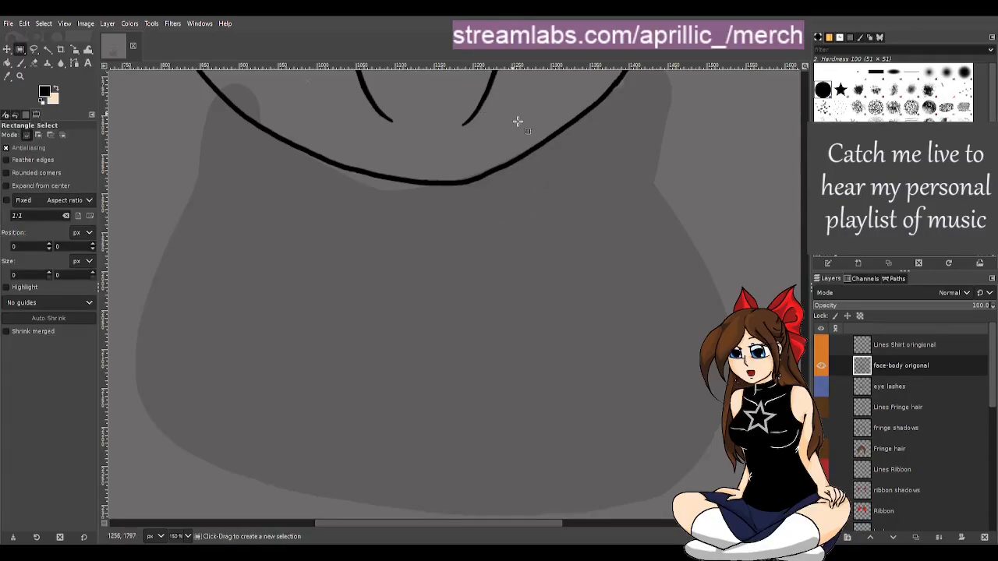
pyautogui.scroll(-2, 540, 237)
pyautogui.scroll(3, 666, 222)
pyautogui.scroll(-1, 656, 257)
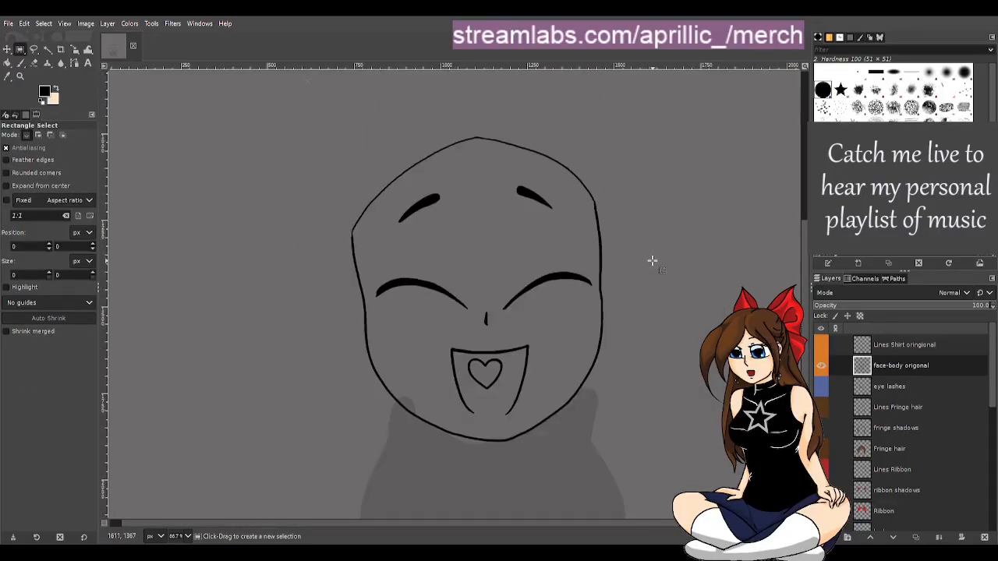
pyautogui.scroll(-2, 652, 261)
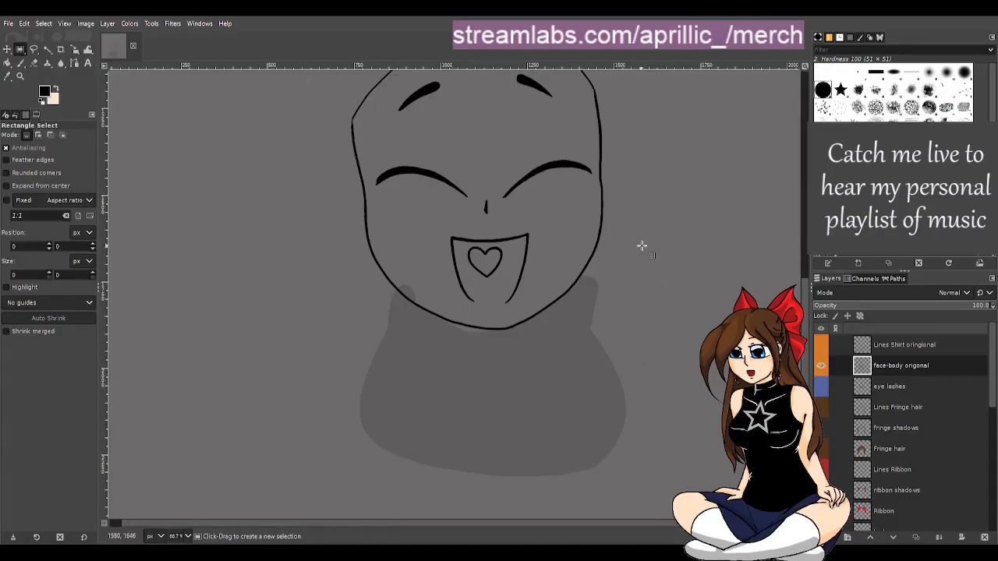
pyautogui.click(821, 345)
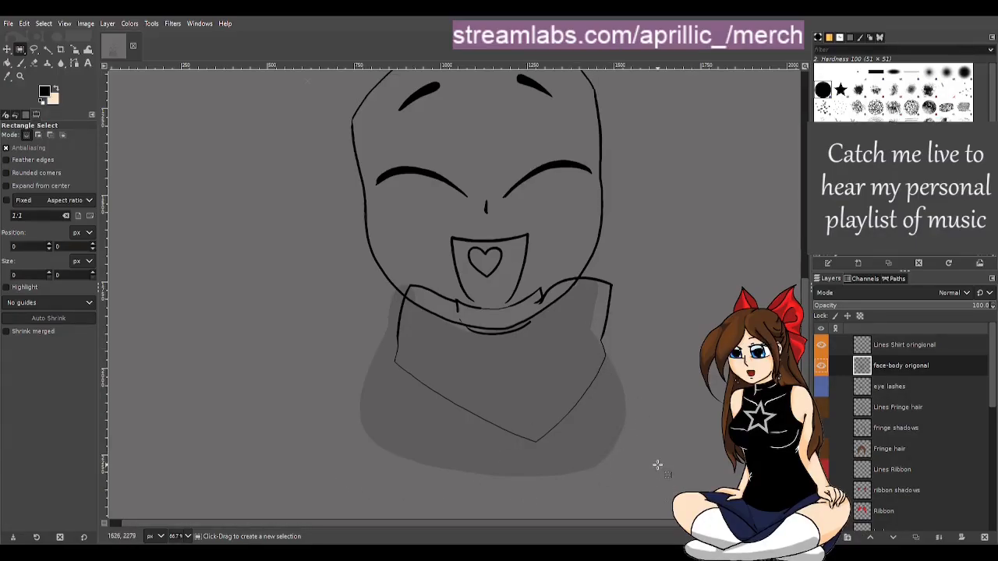
pyautogui.scroll(2, 657, 466)
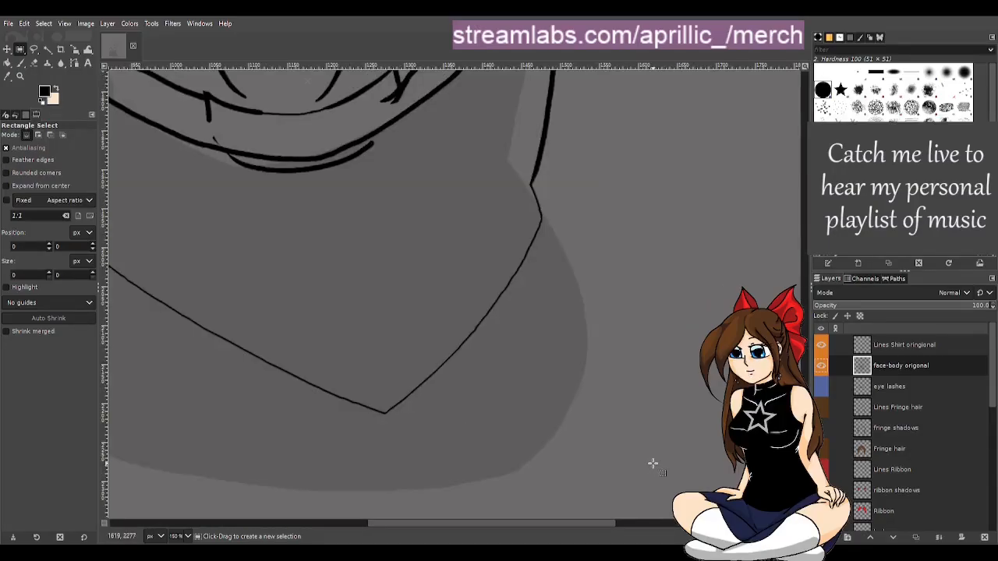
pyautogui.scroll(-1, 653, 464)
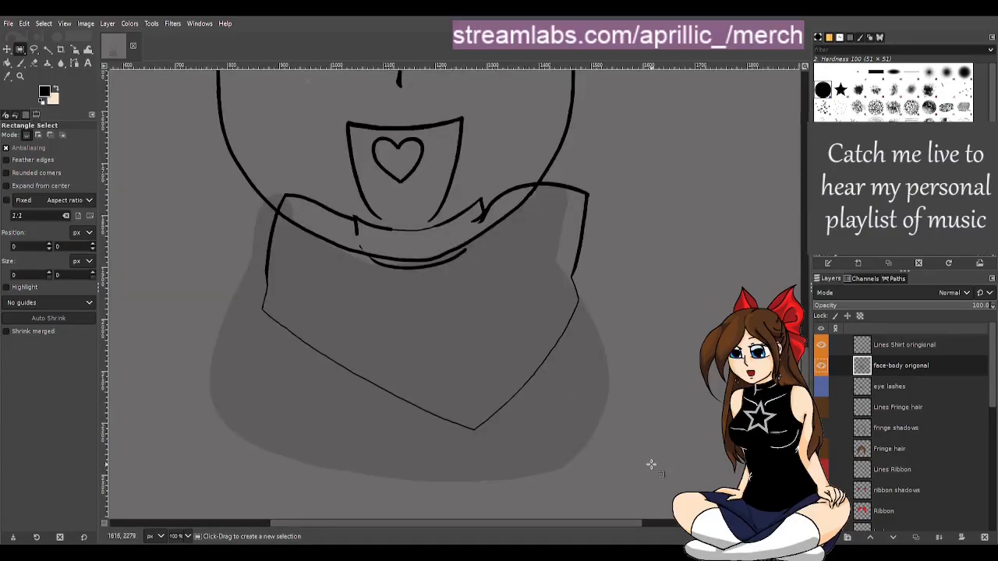
pyautogui.press('p')
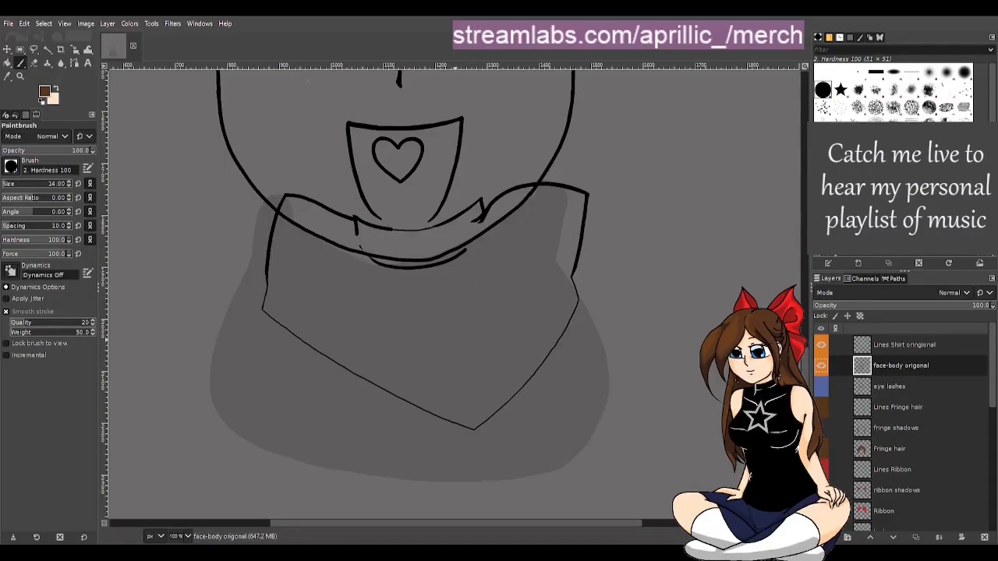
pyautogui.press('r')
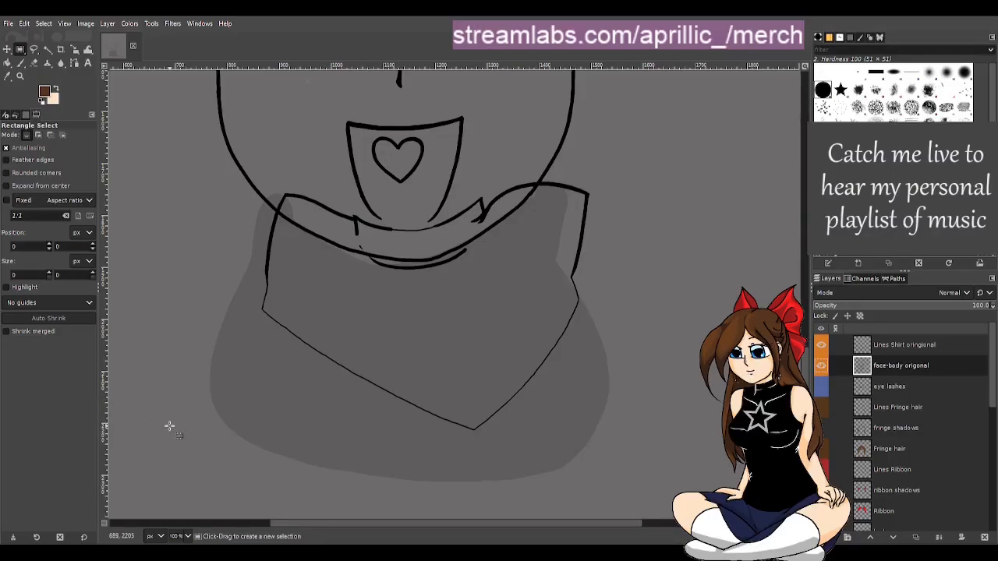
pyautogui.click(30, 189)
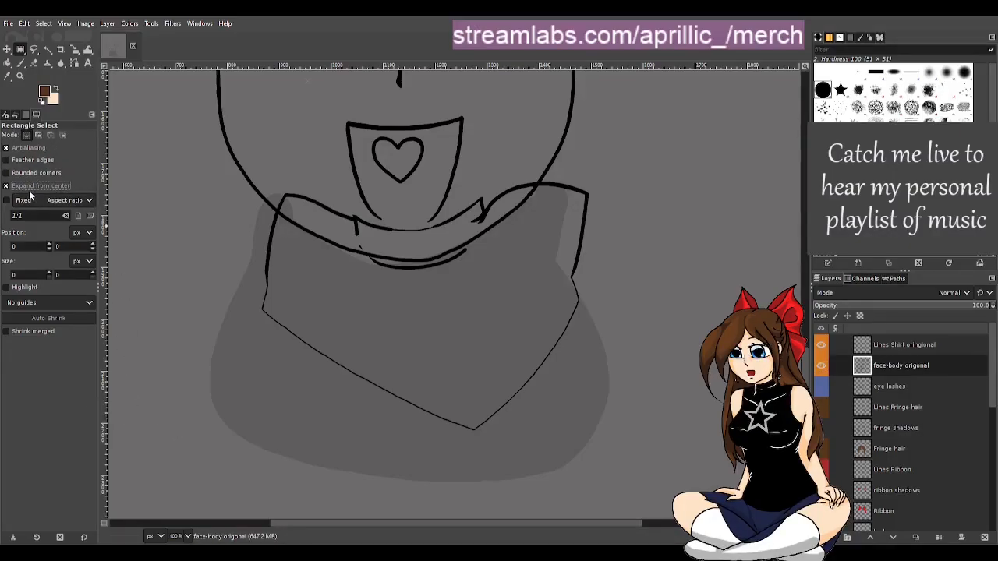
pyautogui.click(18, 177)
pyautogui.click(18, 176)
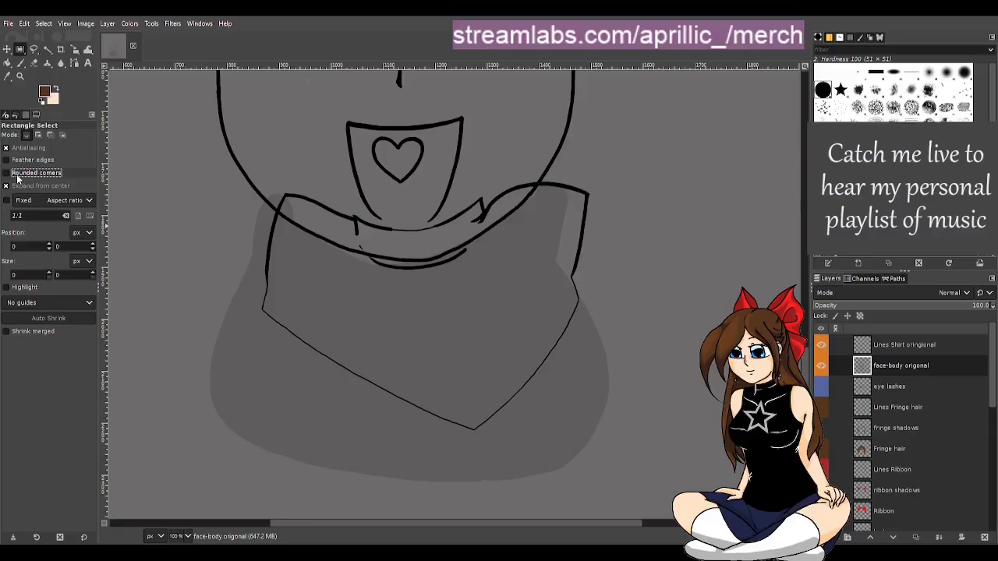
pyautogui.click(23, 185)
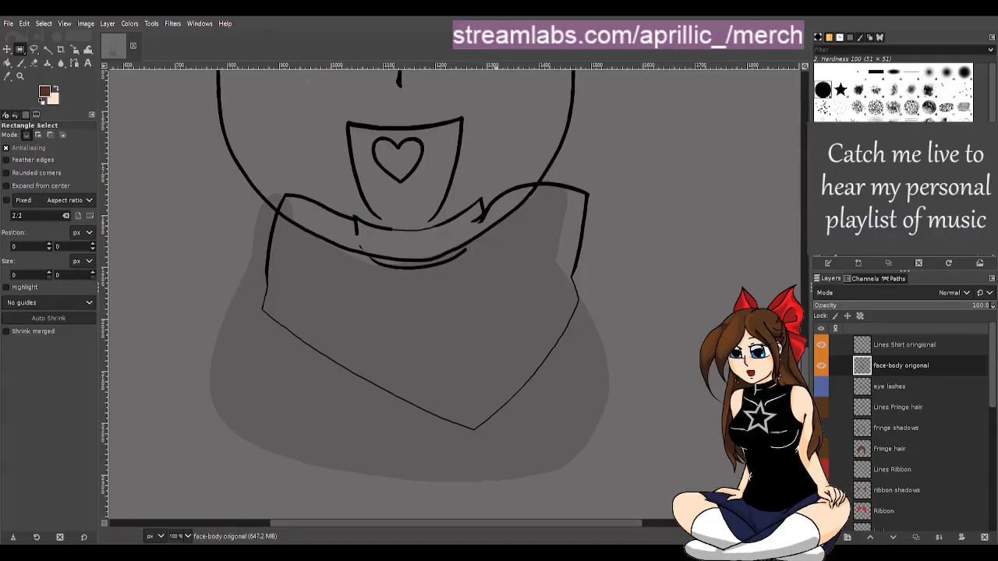
pyautogui.click(408, 24)
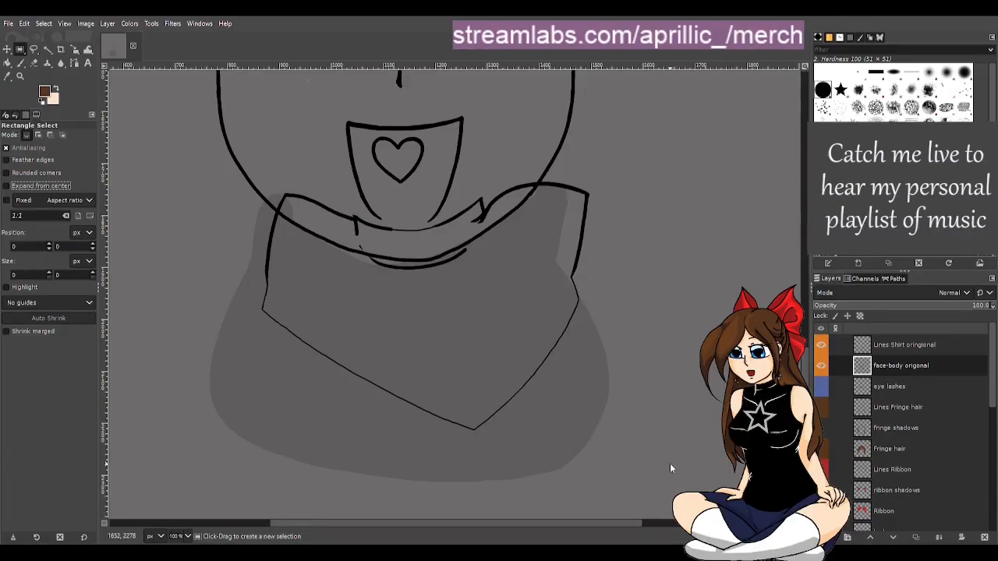
pyautogui.press('p')
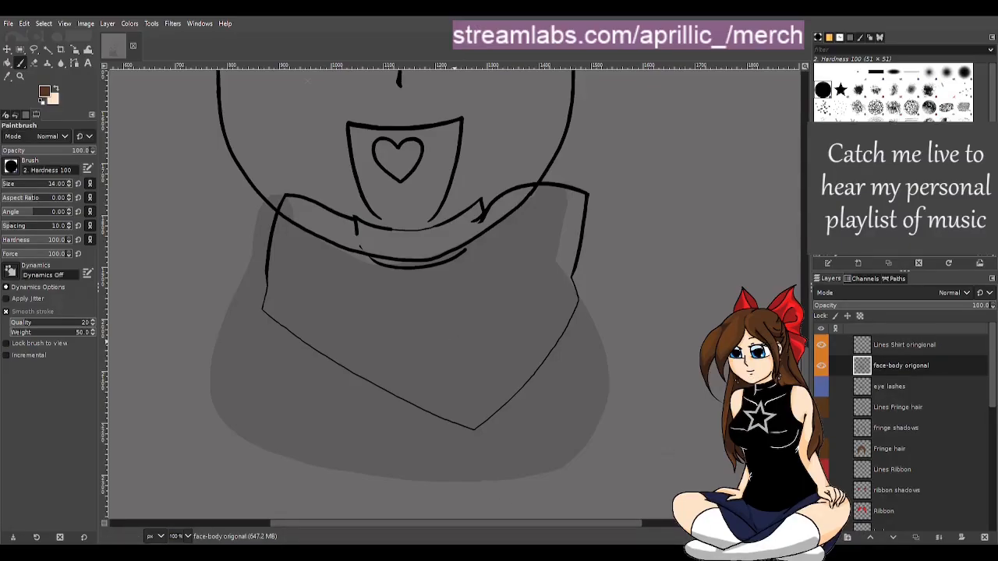
pyautogui.press('r')
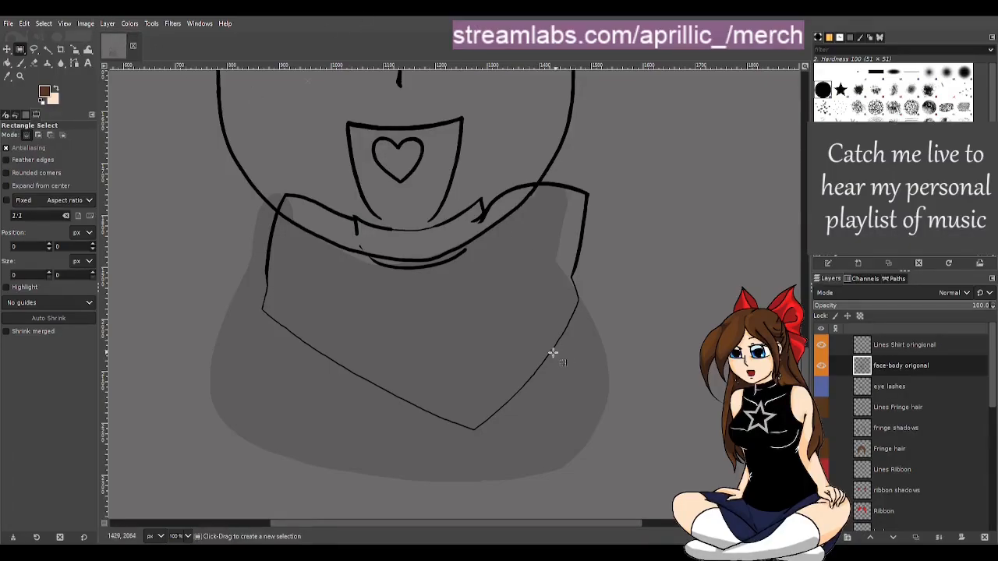
# Close the zoomed view, hide the bg layer and show the Pasted Layer scan beneath the line art
pyautogui.hotkey('ctrl', 'w')
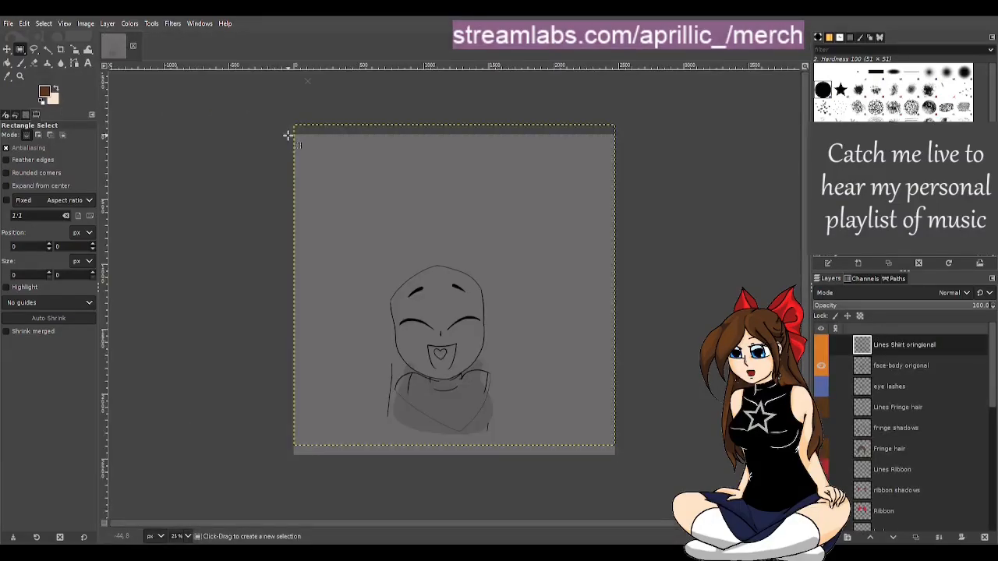
pyautogui.press('p')
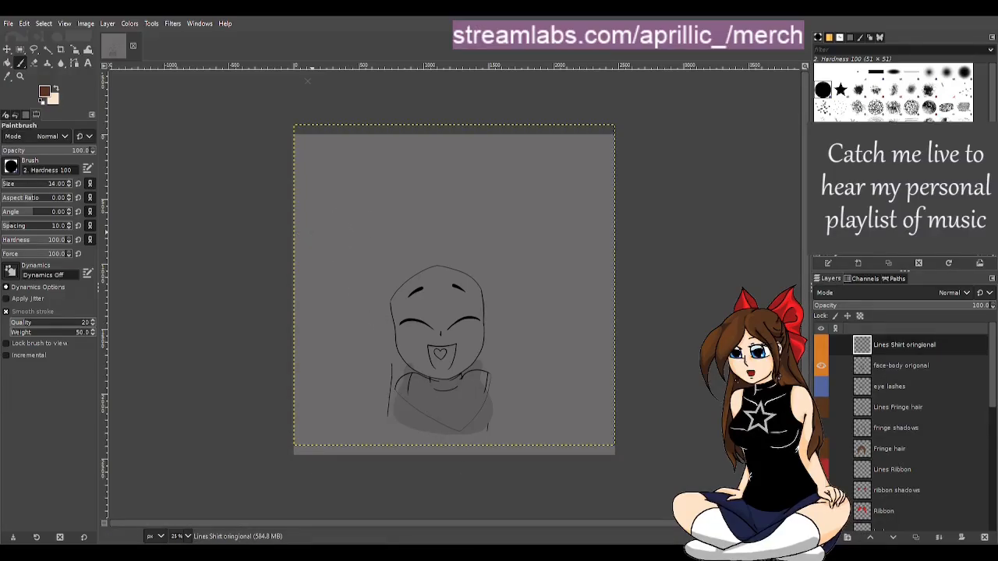
pyautogui.press('r')
pyautogui.scroll(-10, 937, 466)
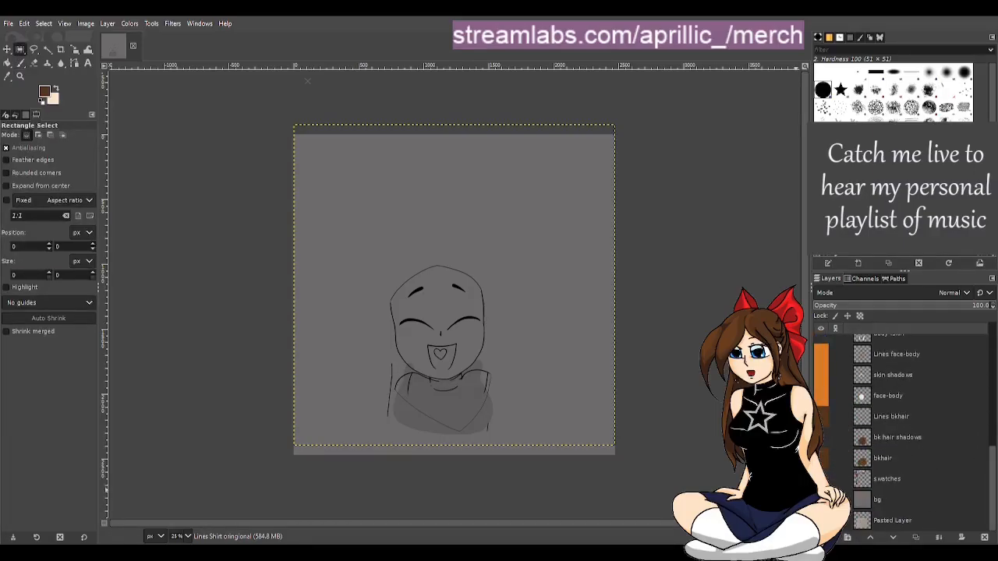
pyautogui.click(821, 500)
pyautogui.click(821, 520)
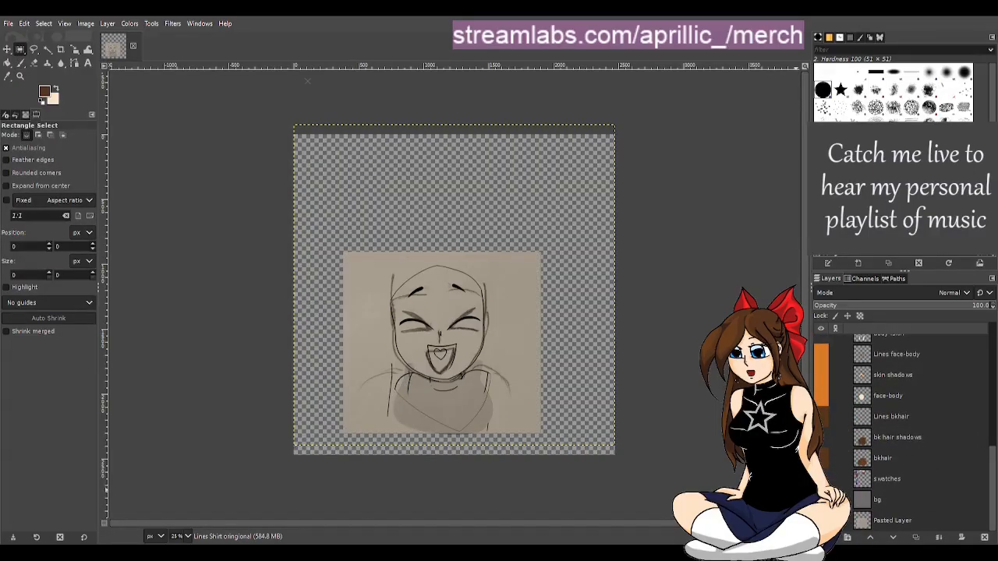
# Hide the Pasted Layer scan and show the bg layer again
pyautogui.click(821, 520)
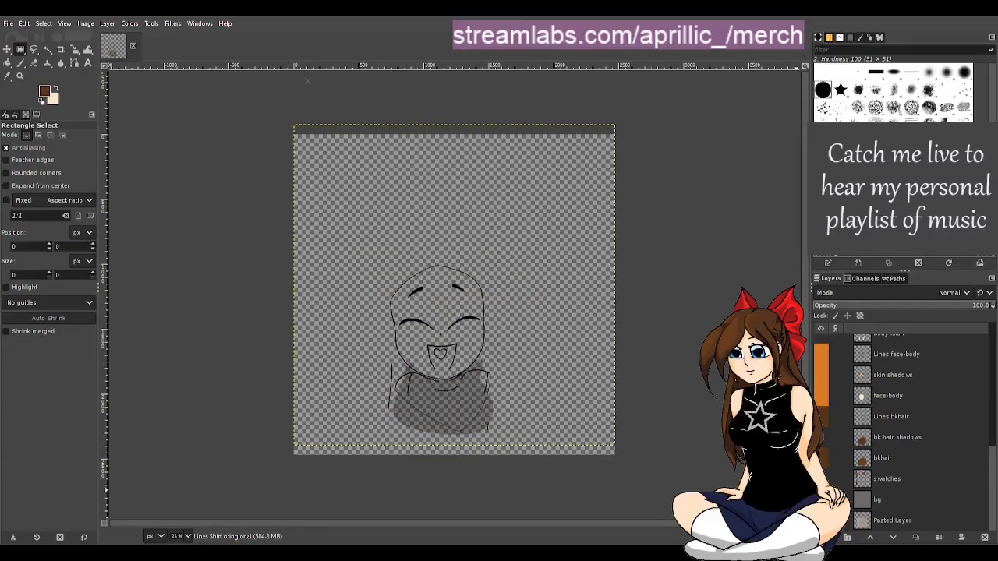
pyautogui.click(821, 500)
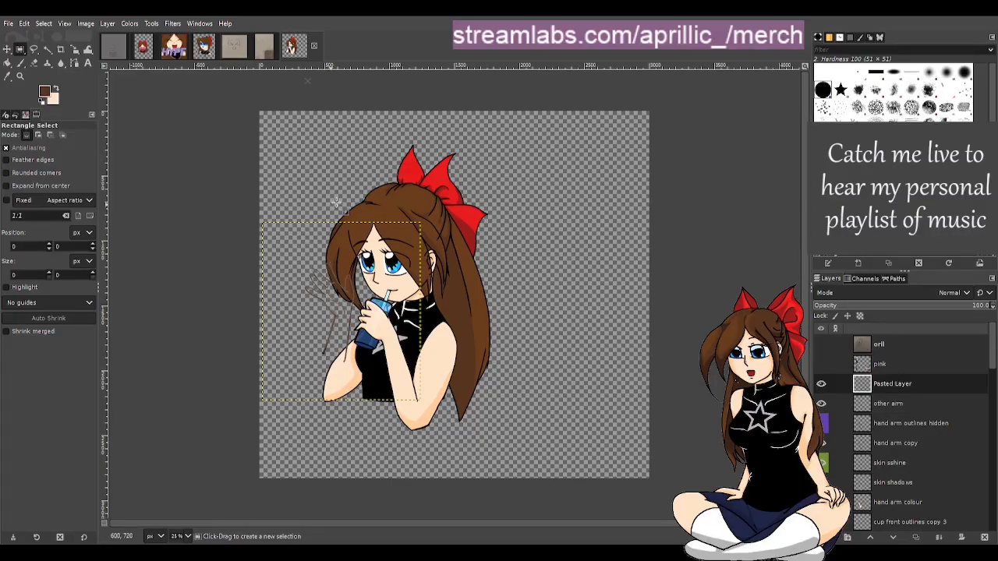
# Return to the emote copy, toggle the Lines Shirt origonal layer's visibility and select the face-body origonal layer
pyautogui.click(113, 47)
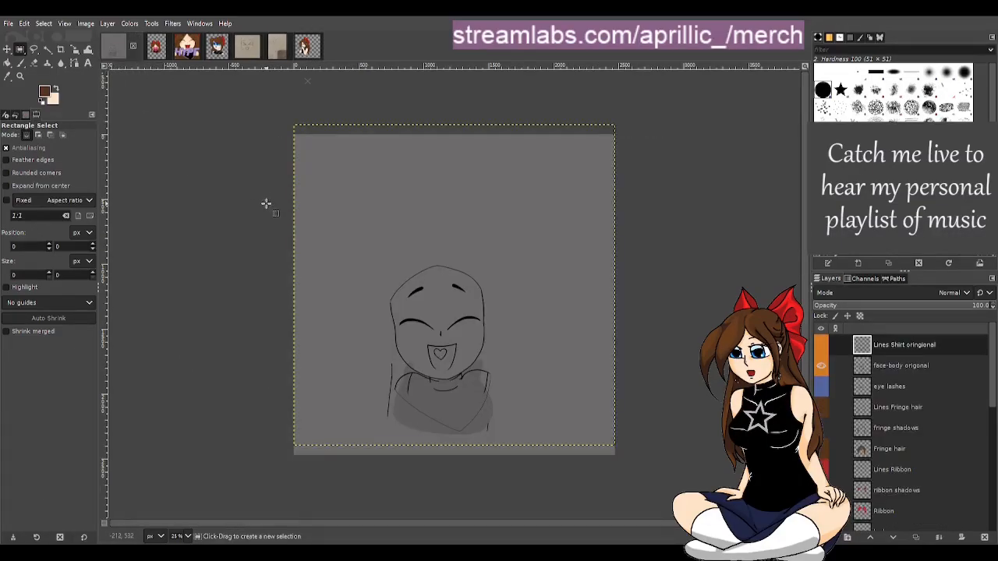
pyautogui.scroll(-5, 827, 405)
pyautogui.click(822, 449)
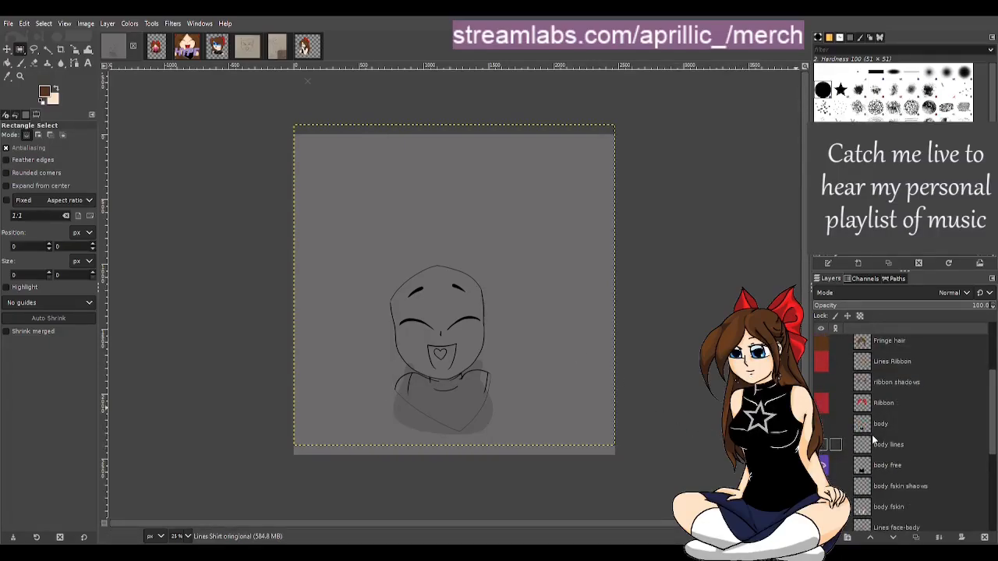
pyautogui.scroll(5, 850, 398)
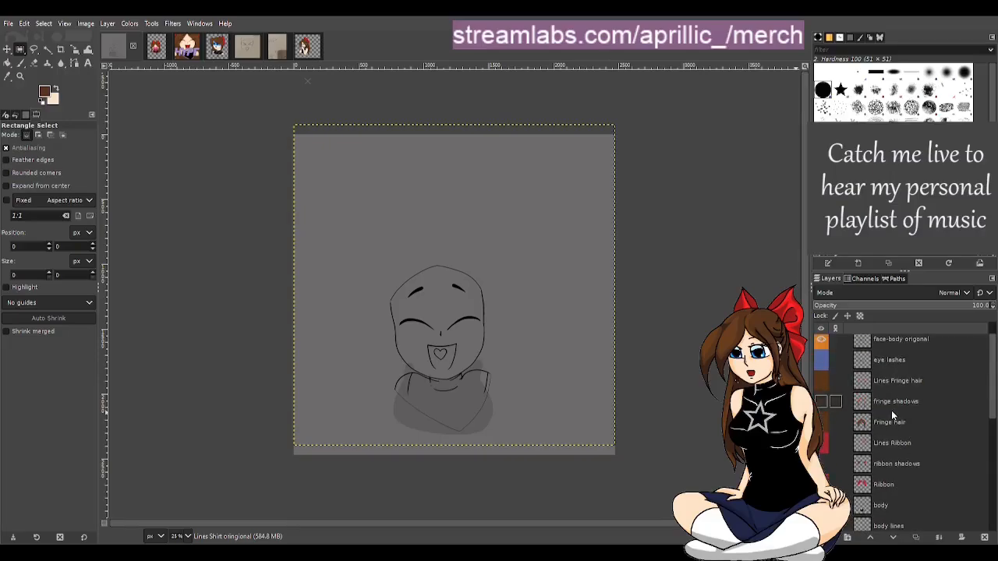
pyautogui.click(821, 348)
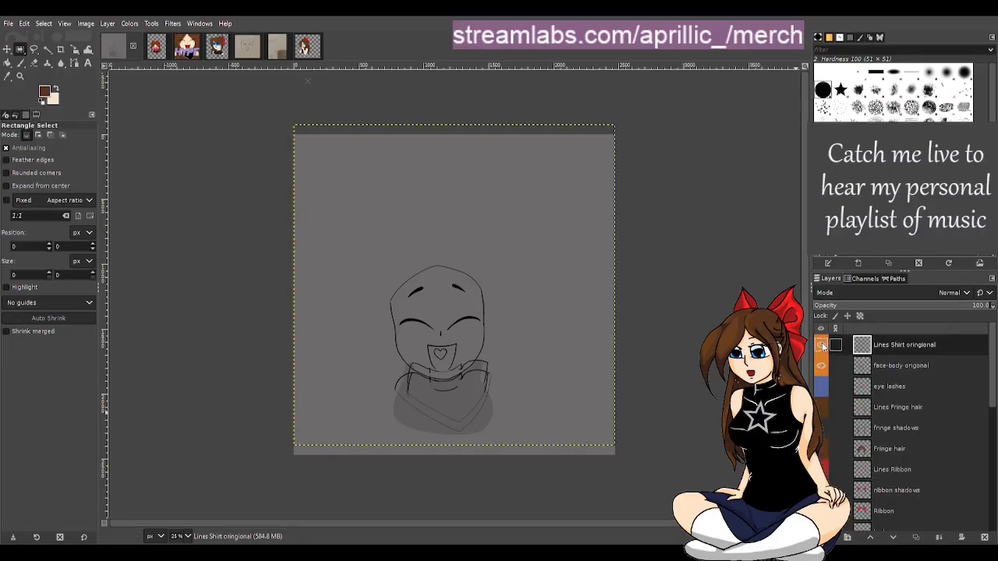
pyautogui.click(821, 349)
pyautogui.click(881, 365)
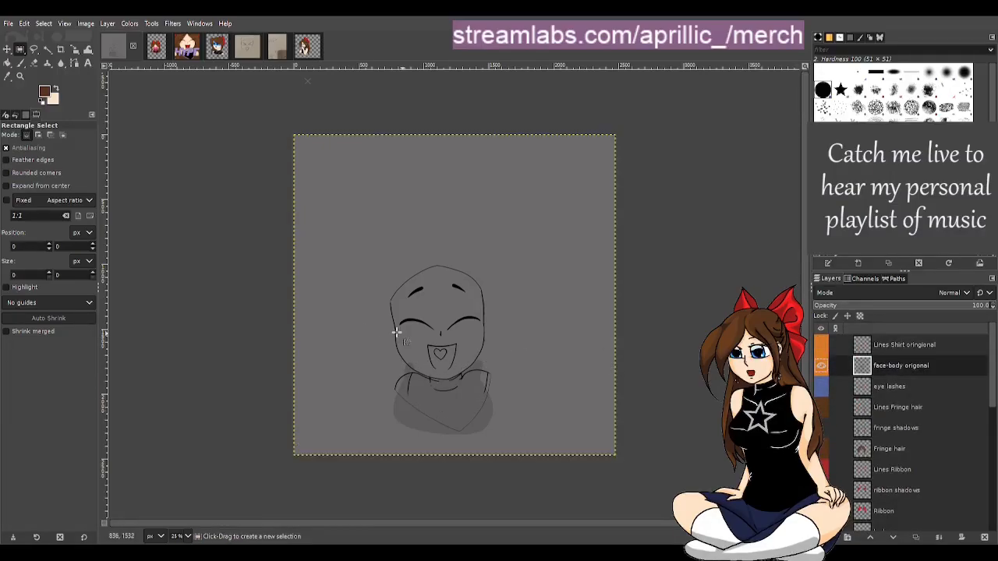
# Erase the leftover shirt outline strokes on the face-body origonal layer with the 20 px hard eraser
pyautogui.scroll(4, 486, 419)
pyautogui.scroll(1, 270, 341)
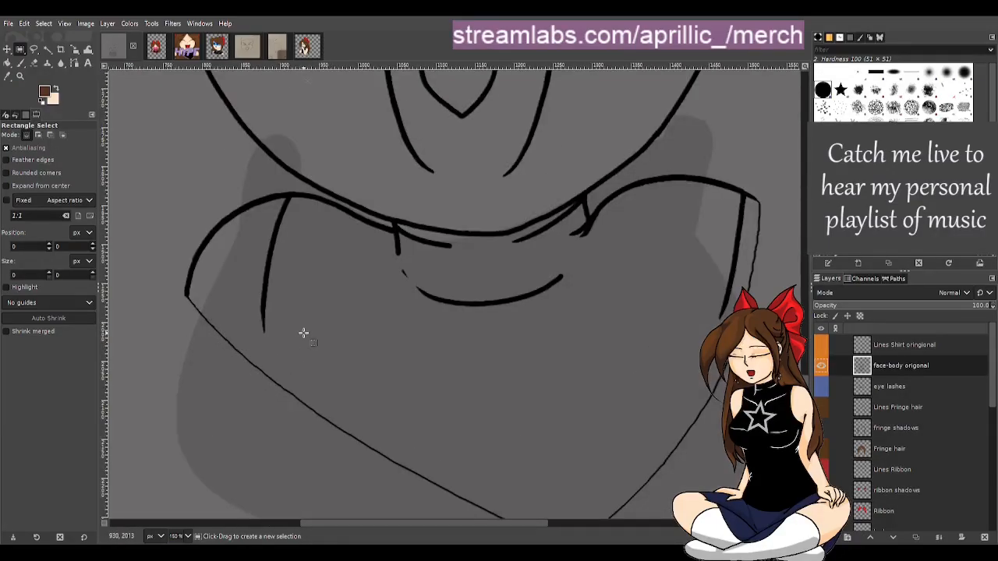
pyautogui.press('d')
pyautogui.hotkey('shift', 'e')
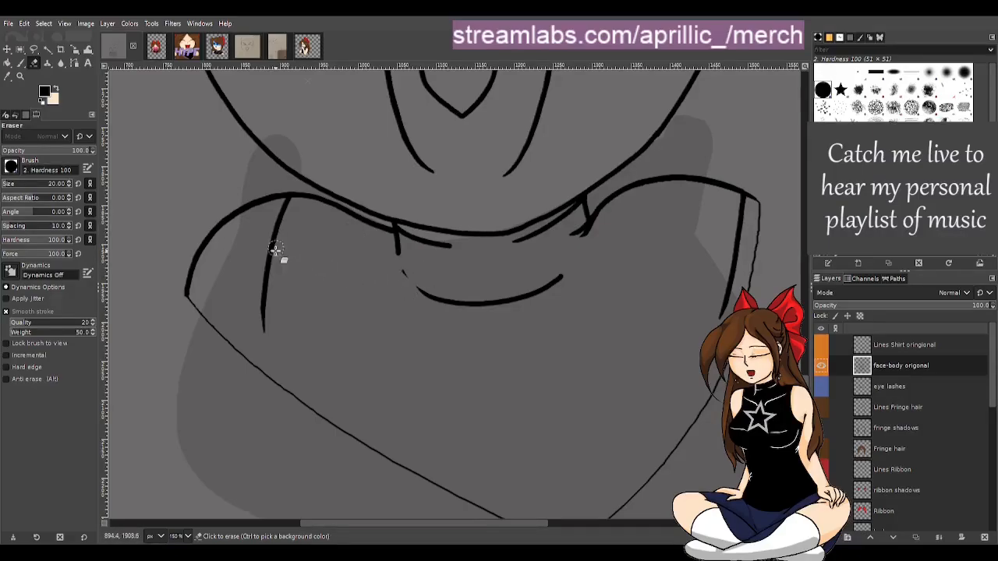
pyautogui.moveTo(242, 286)
pyautogui.mouseDown()
pyautogui.moveTo(192, 302)
pyautogui.moveTo(181, 289)
pyautogui.moveTo(187, 298)
pyautogui.moveTo(197, 247)
pyautogui.moveTo(219, 237)
pyautogui.moveTo(233, 208)
pyautogui.moveTo(248, 202)
pyautogui.moveTo(265, 229)
pyautogui.moveTo(289, 202)
pyautogui.moveTo(260, 319)
pyautogui.moveTo(272, 357)
pyautogui.moveTo(194, 302)
pyautogui.moveTo(243, 356)
pyautogui.moveTo(427, 478)
pyautogui.mouseUp()
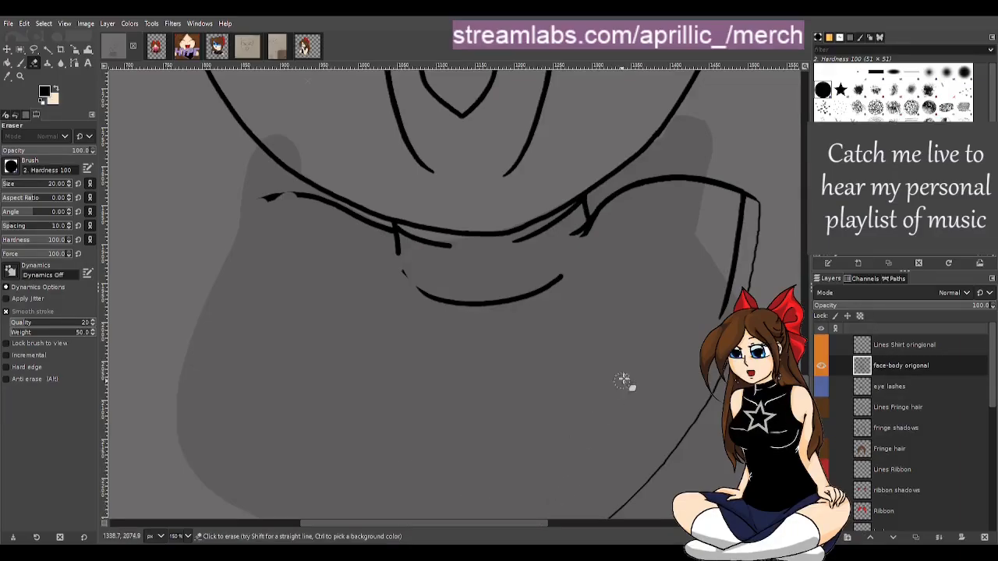
pyautogui.moveTo(738, 219)
pyautogui.mouseDown()
pyautogui.moveTo(732, 272)
pyautogui.moveTo(753, 201)
pyautogui.moveTo(751, 293)
pyautogui.mouseUp()
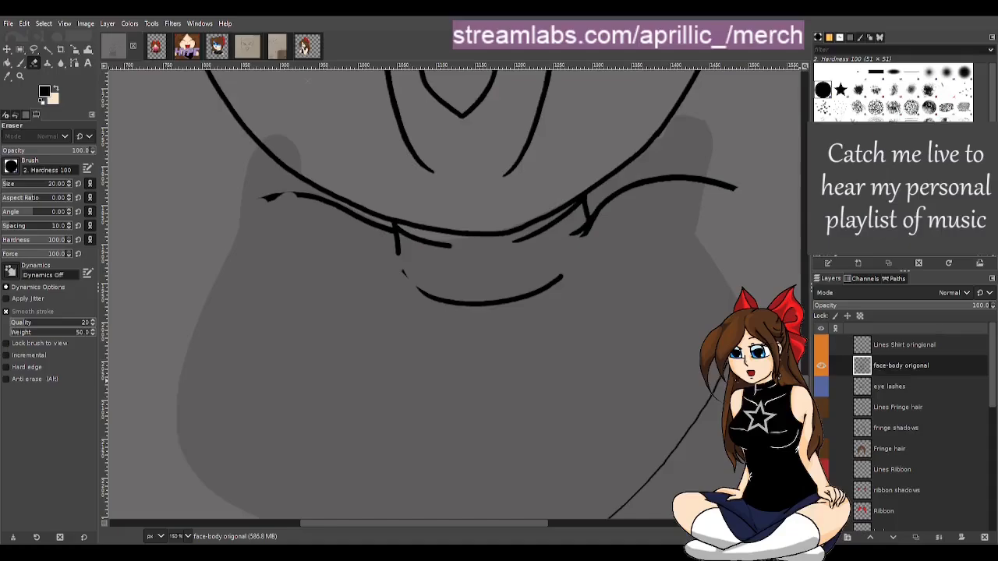
pyautogui.scroll(-2, 795, 375)
pyautogui.moveTo(743, 282)
pyautogui.mouseDown()
pyautogui.moveTo(728, 286)
pyautogui.moveTo(637, 439)
pyautogui.moveTo(575, 483)
pyautogui.moveTo(490, 463)
pyautogui.moveTo(561, 475)
pyautogui.mouseUp()
# Erase the remaining collar lines below the chin on the face-body origonal layer
pyautogui.moveTo(437, 263)
pyautogui.mouseDown()
pyautogui.moveTo(428, 222)
pyautogui.moveTo(442, 227)
pyautogui.moveTo(428, 226)
pyautogui.moveTo(435, 235)
pyautogui.moveTo(485, 236)
pyautogui.moveTo(566, 220)
pyautogui.mouseUp()
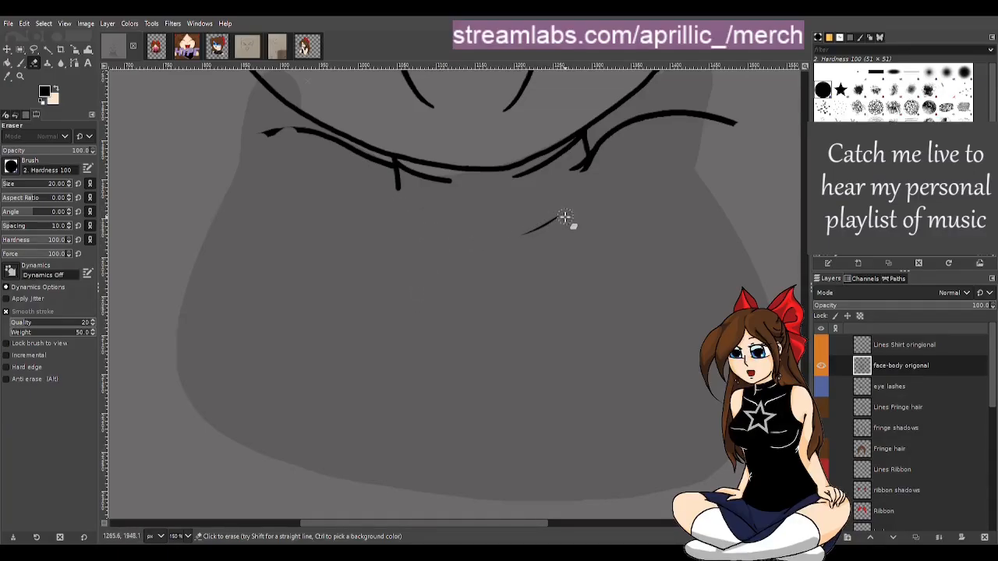
pyautogui.moveTo(518, 178); pyautogui.dragTo(593, 138)
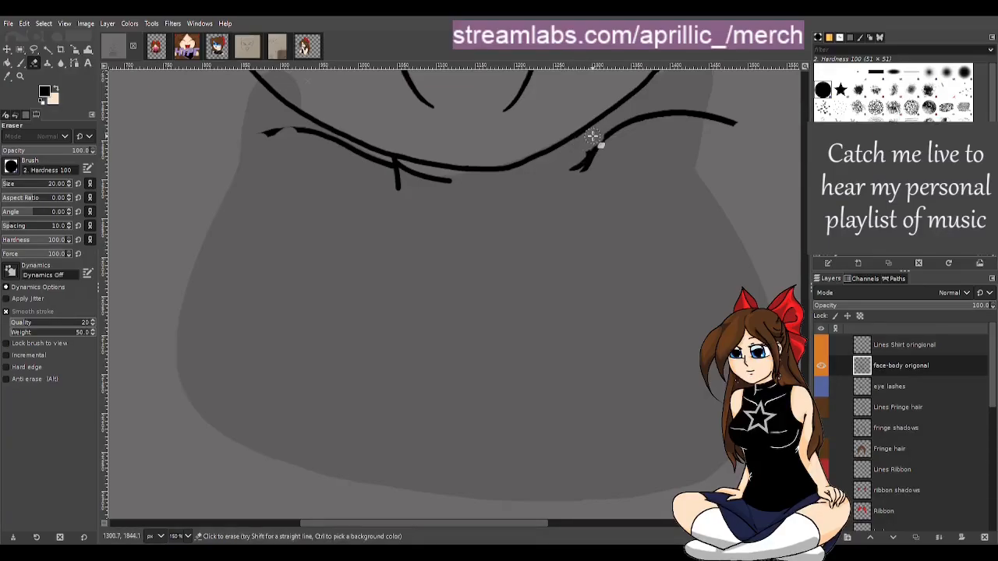
pyautogui.moveTo(593, 137)
pyautogui.mouseDown()
pyautogui.moveTo(569, 155)
pyautogui.moveTo(589, 142)
pyautogui.moveTo(582, 169)
pyautogui.moveTo(599, 146)
pyautogui.moveTo(648, 119)
pyautogui.moveTo(731, 120)
pyautogui.mouseUp()
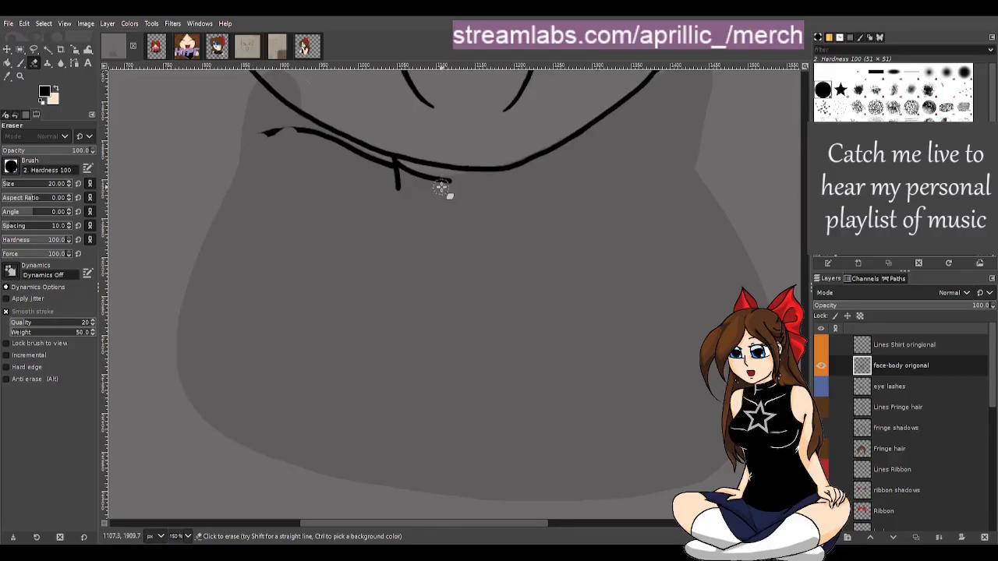
pyautogui.moveTo(455, 188); pyautogui.dragTo(402, 180)
pyautogui.moveTo(419, 176)
pyautogui.mouseDown()
pyautogui.moveTo(398, 174)
pyautogui.moveTo(367, 203)
pyautogui.mouseUp()
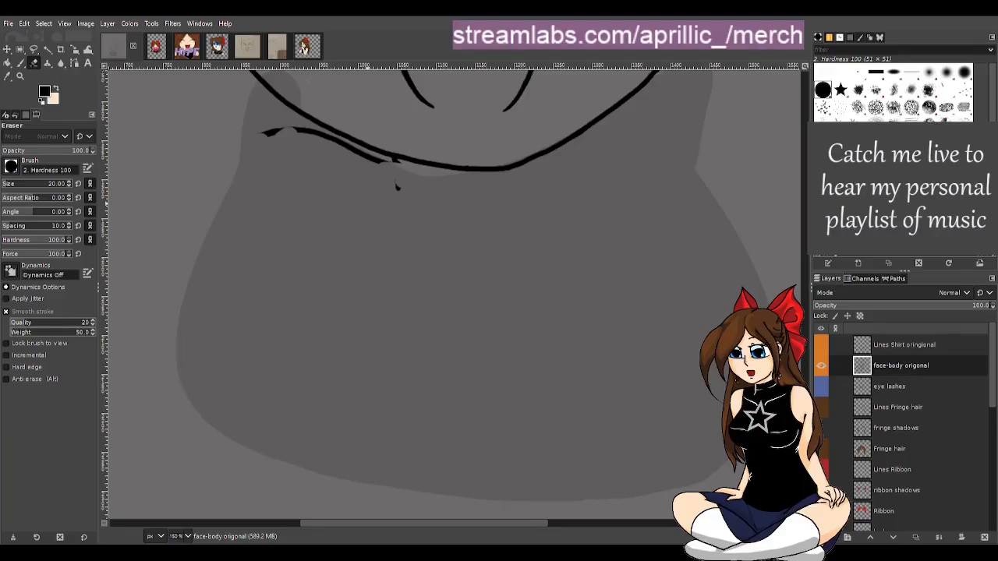
pyautogui.press('r')
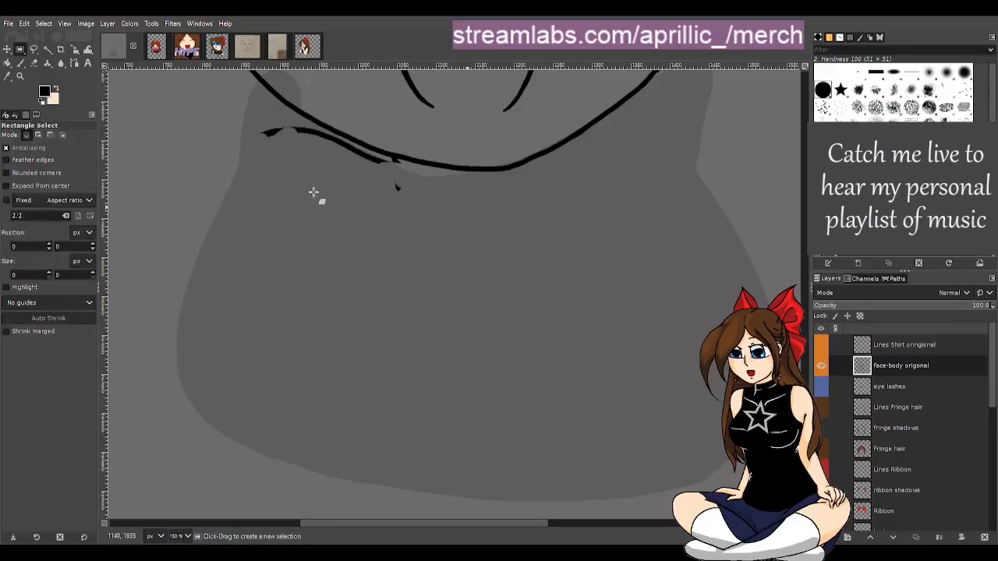
pyautogui.hotkey('shift', 'e')
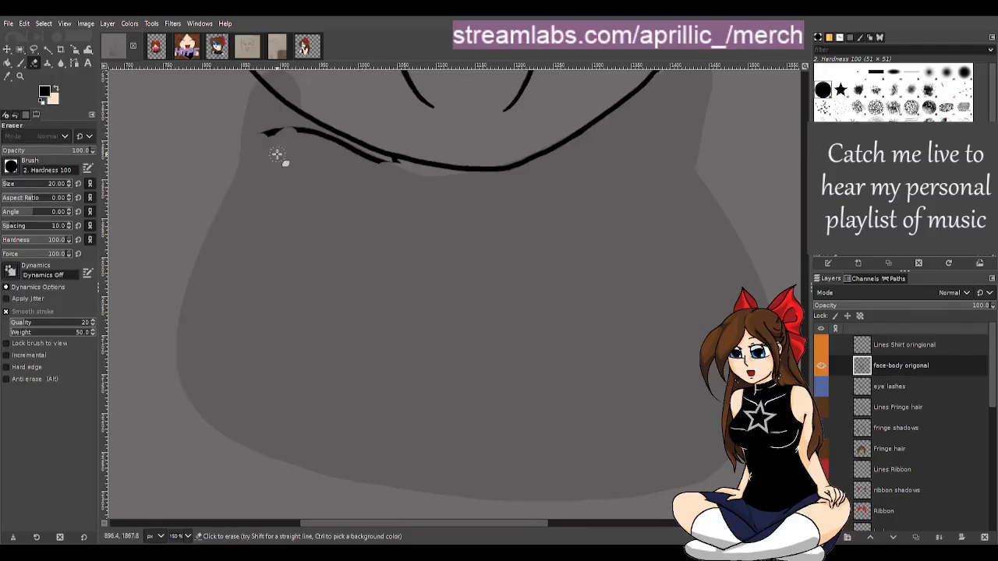
pyautogui.moveTo(266, 153)
pyautogui.mouseDown()
pyautogui.moveTo(263, 130)
pyautogui.moveTo(307, 132)
pyautogui.moveTo(408, 171)
pyautogui.mouseUp()
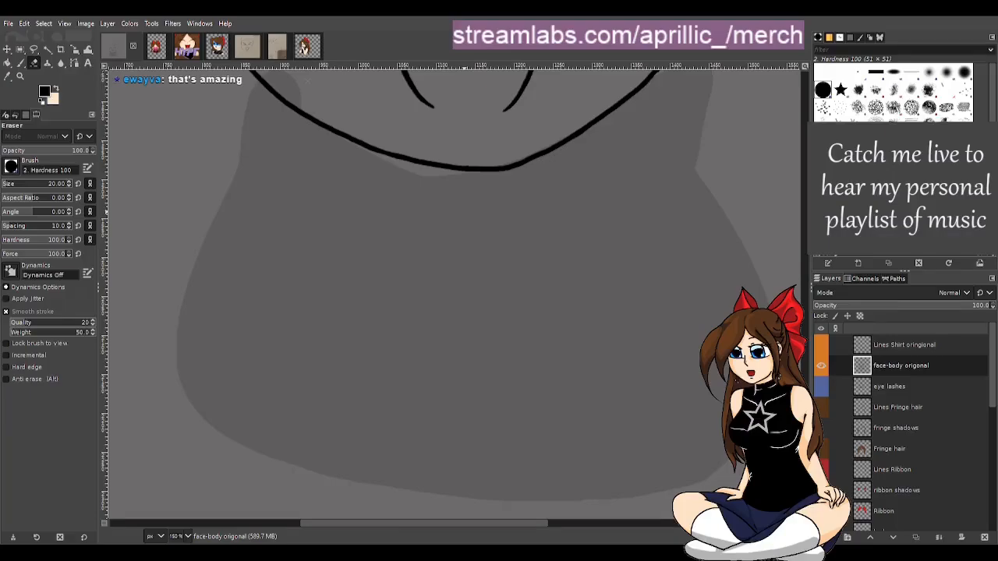
# Show the Lines Shirt origonal layer and move it beneath the face-body origonal layer
pyautogui.moveTo(805, 389); pyautogui.dragTo(805, 363)
pyautogui.click(823, 345)
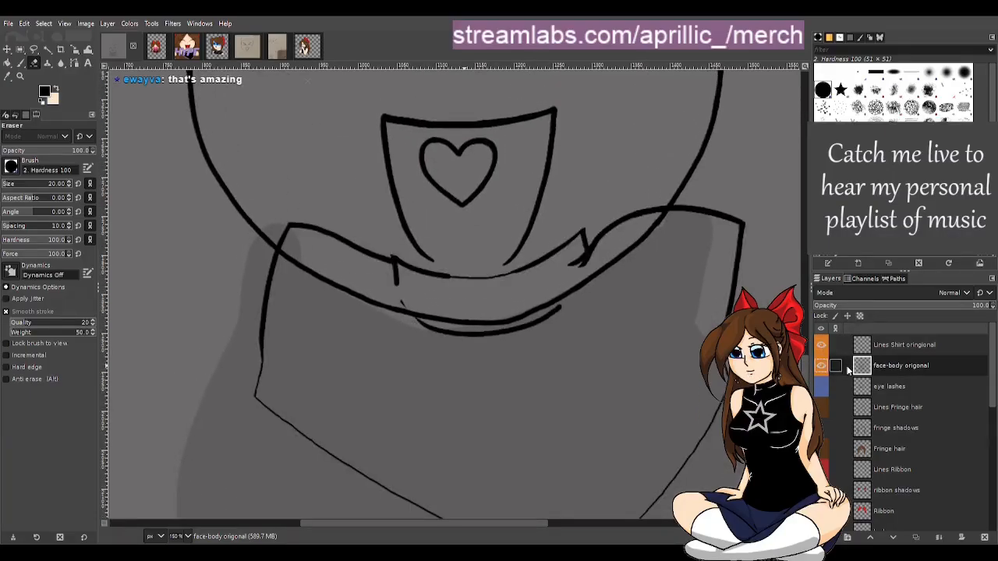
pyautogui.press('r')
pyautogui.click(871, 349)
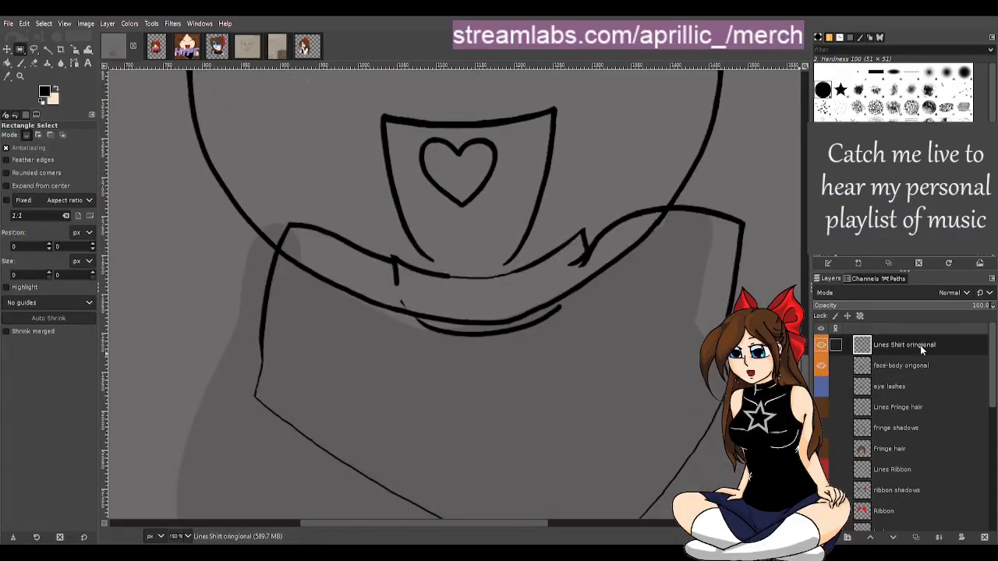
pyautogui.moveTo(910, 361); pyautogui.dragTo(897, 379)
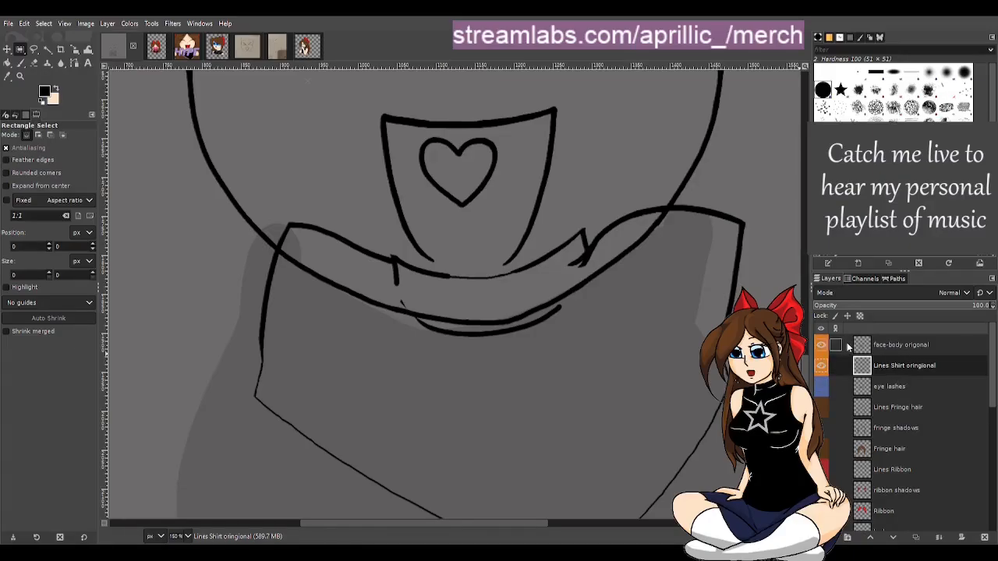
# Toggle the face-body origonal and Lines Shirt origonal layers on and off to compare the chin against the collar
pyautogui.click(821, 365)
pyautogui.keyDown('ctrl'); pyautogui.scroll(-3, 605, 265); pyautogui.keyUp('ctrl')
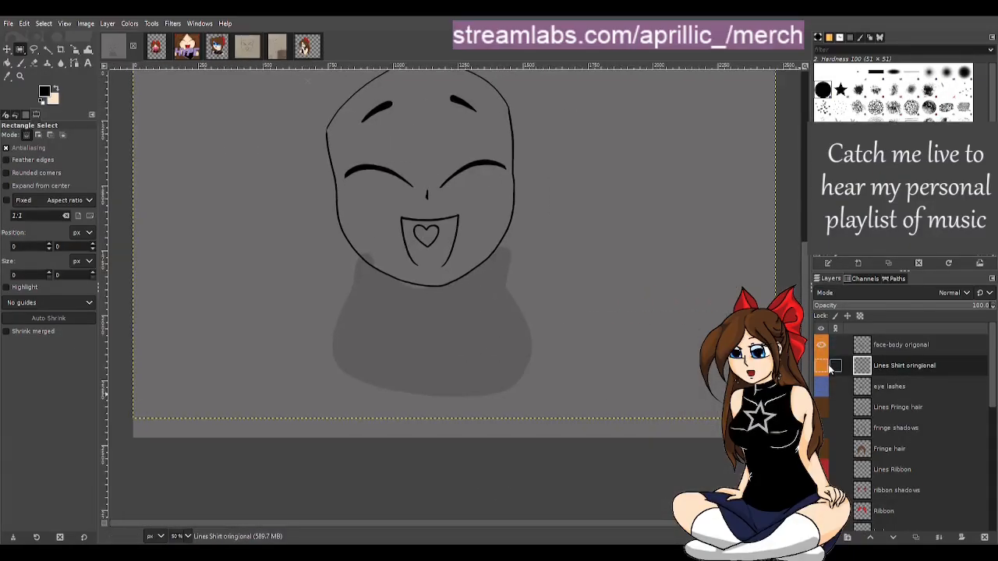
pyautogui.click(821, 369)
pyautogui.click(823, 349)
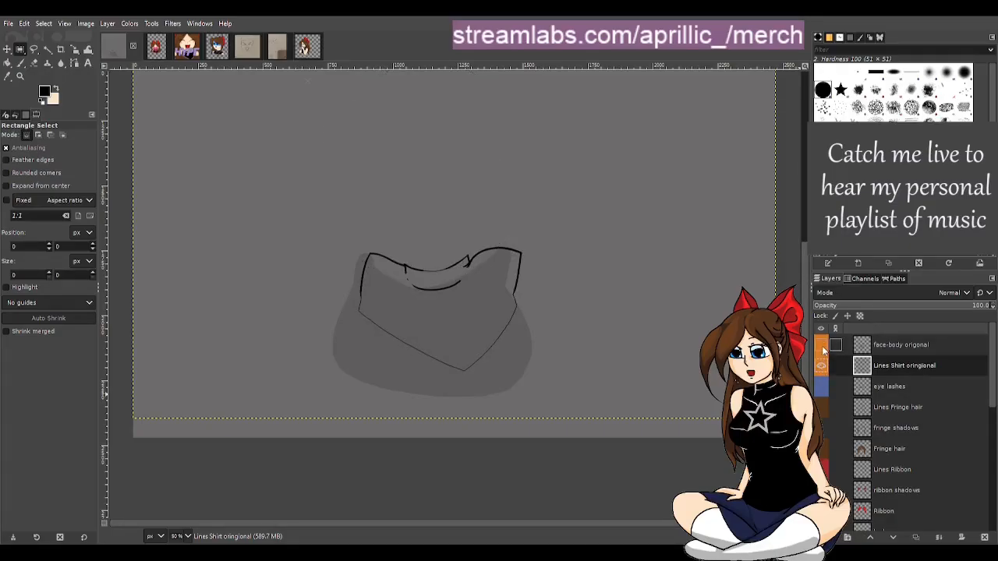
pyautogui.scroll(1, 415, 341)
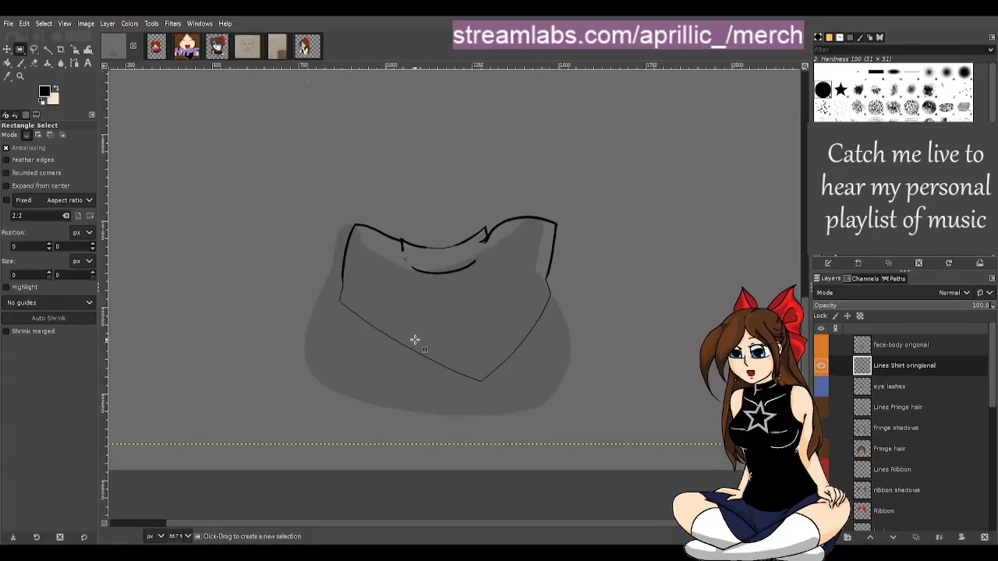
pyautogui.scroll(1, 415, 341)
pyautogui.click(821, 345)
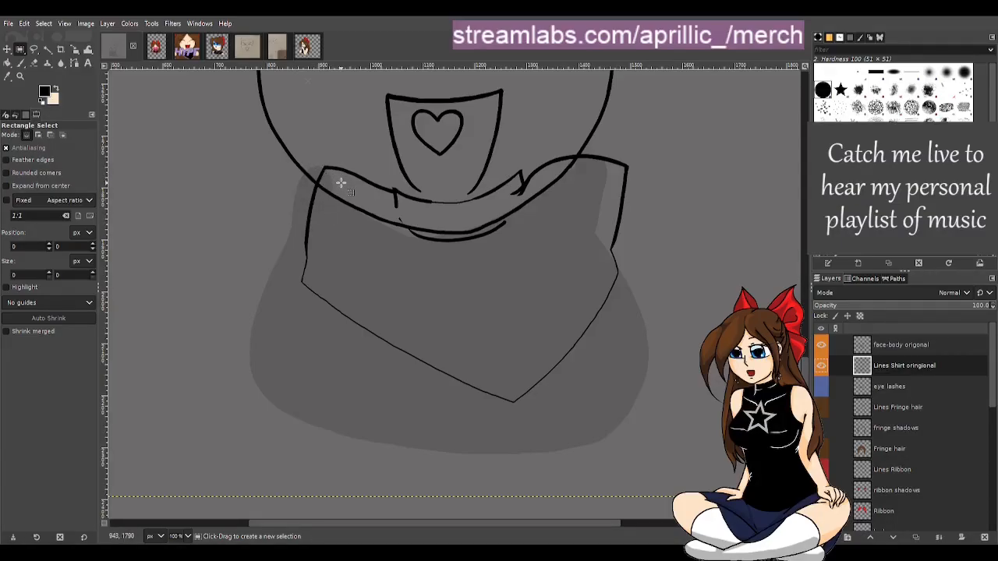
# Try painting a joining stroke at the collar's left corner with the 6 px paintbrush, and undo it
pyautogui.press('p')
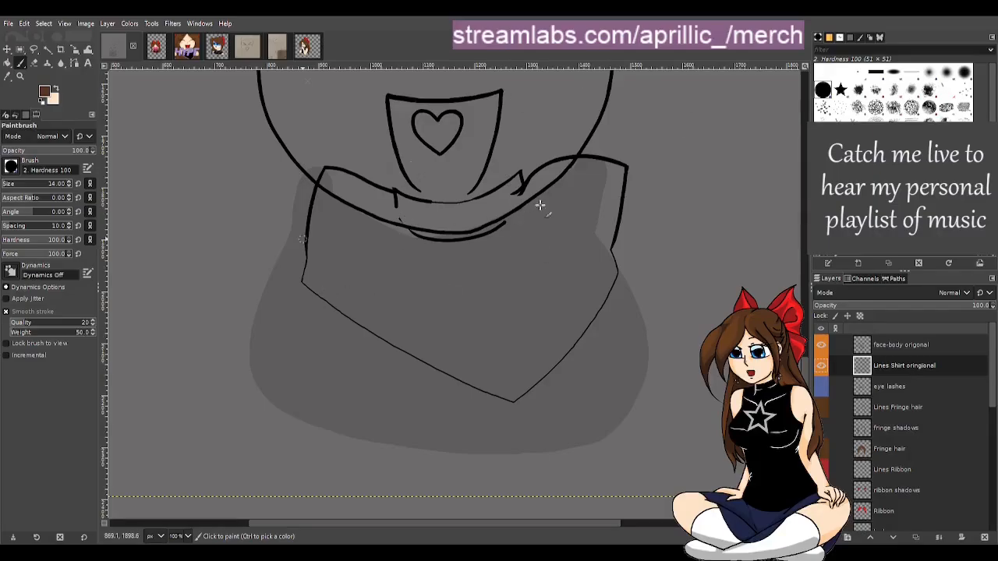
pyautogui.press('r')
pyautogui.press('2')
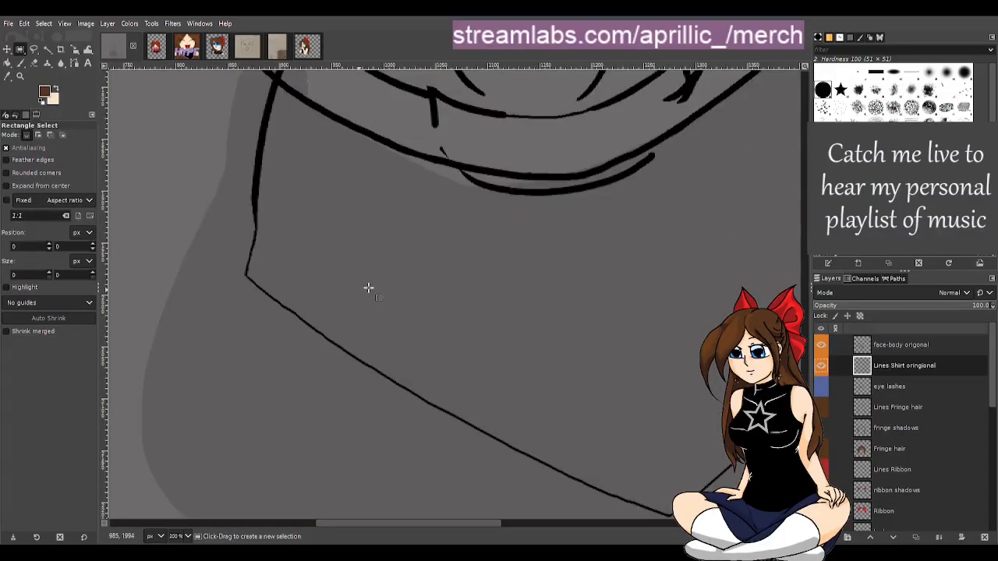
pyautogui.scroll(3, 369, 288)
pyautogui.scroll(1, 344, 284)
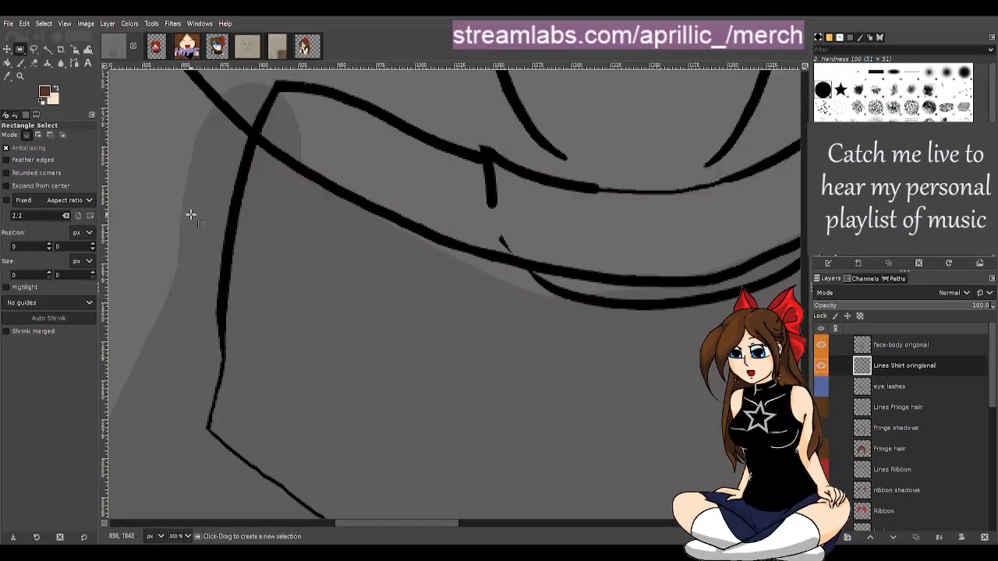
pyautogui.press('p')
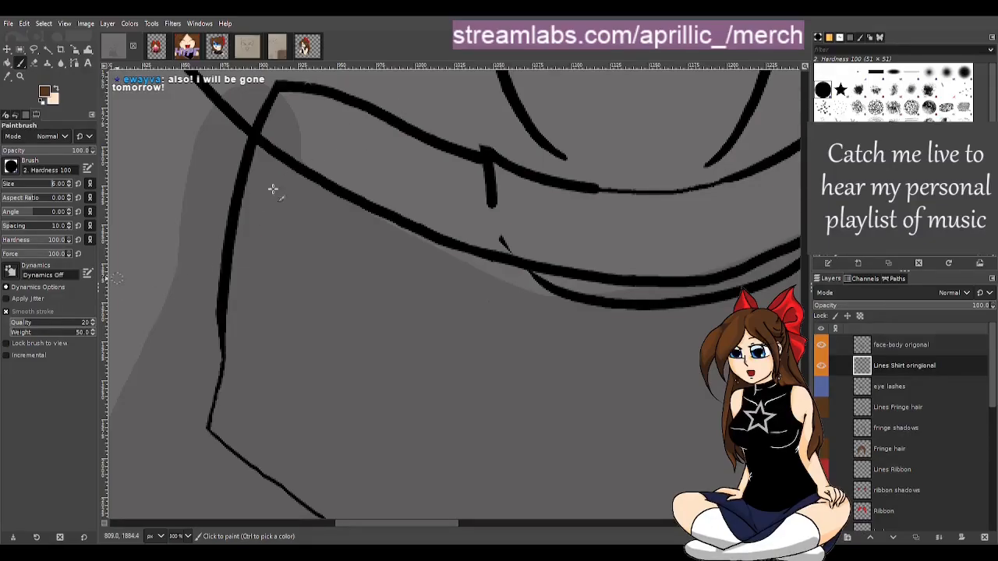
pyautogui.moveTo(438, 523); pyautogui.dragTo(424, 517)
pyautogui.press('r')
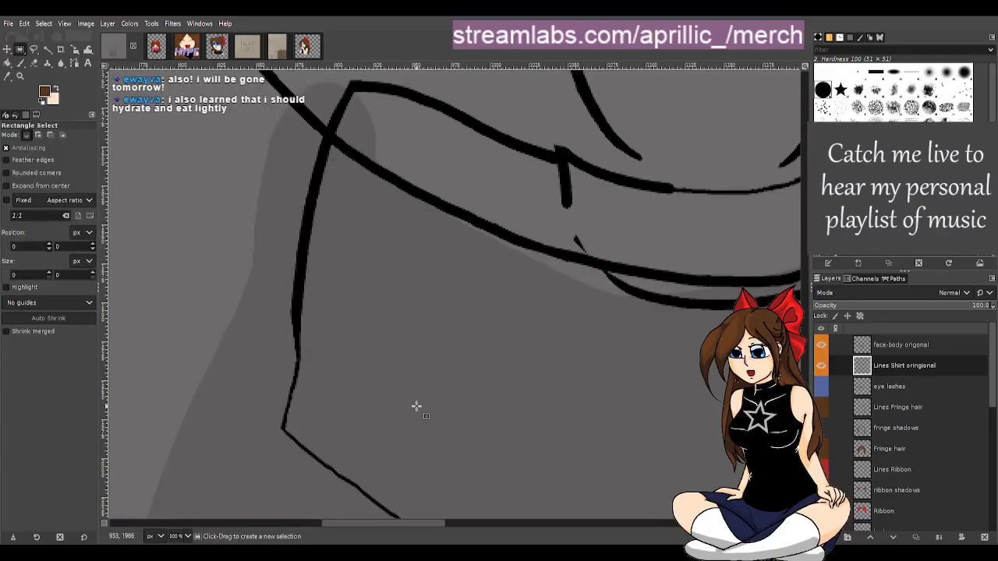
pyautogui.scroll(3, 417, 406)
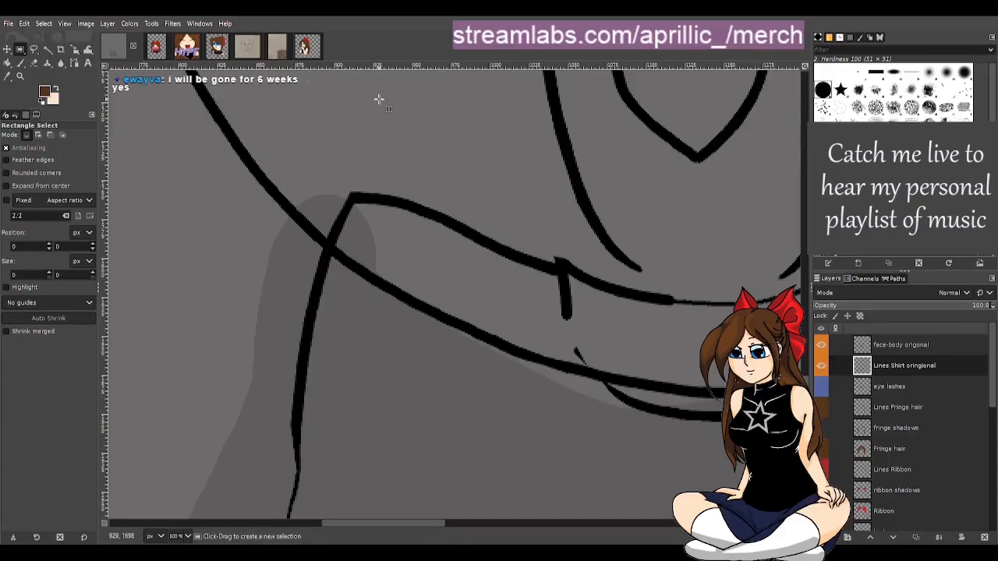
pyautogui.press('p')
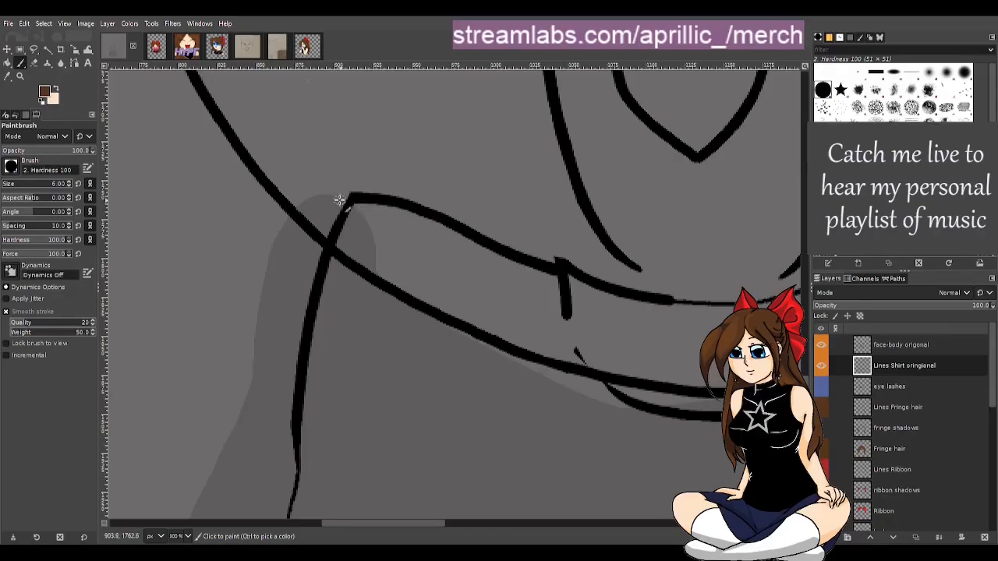
pyautogui.moveTo(356, 197); pyautogui.dragTo(342, 198)
pyautogui.hotkey('ctrl', 'z')
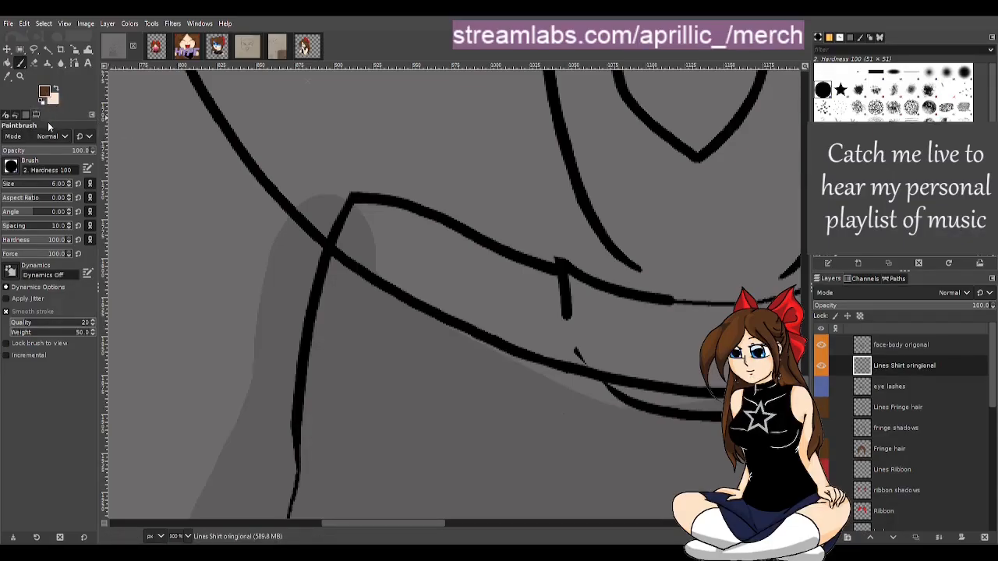
# Switch the foreground colour to black and paint a stroke extending the collar's left corner to meet the shoulder line
pyautogui.moveTo(32, 127); pyautogui.dragTo(1, 159)
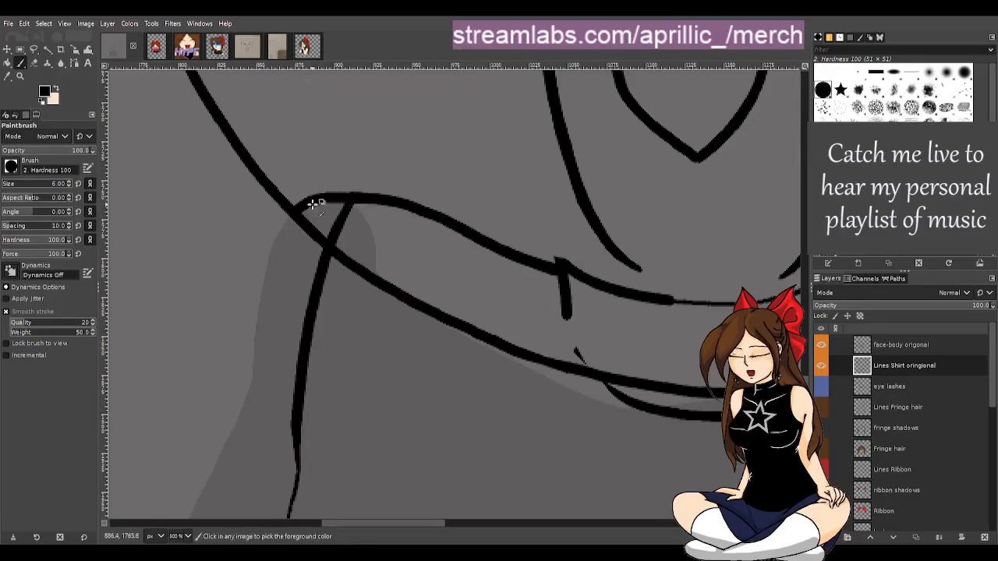
pyautogui.moveTo(352, 195); pyautogui.dragTo(296, 208)
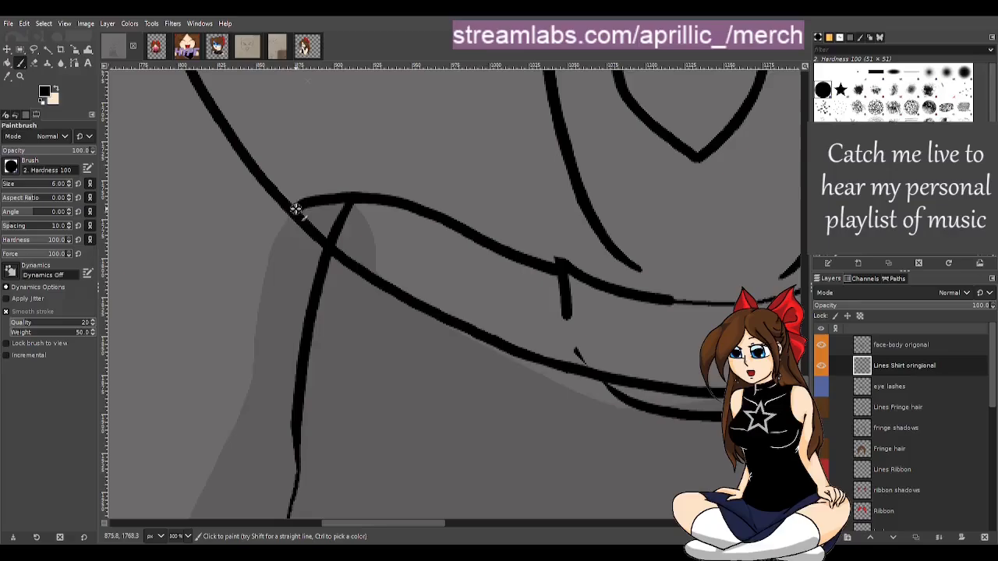
# Redraw the stroke from the collar's left corner so it curves down along the left shoulder
pyautogui.hotkey('ctrl', 'z')
pyautogui.moveTo(358, 196)
pyautogui.mouseDown()
pyautogui.moveTo(305, 208)
pyautogui.moveTo(281, 242)
pyautogui.moveTo(252, 388)
pyautogui.mouseUp()
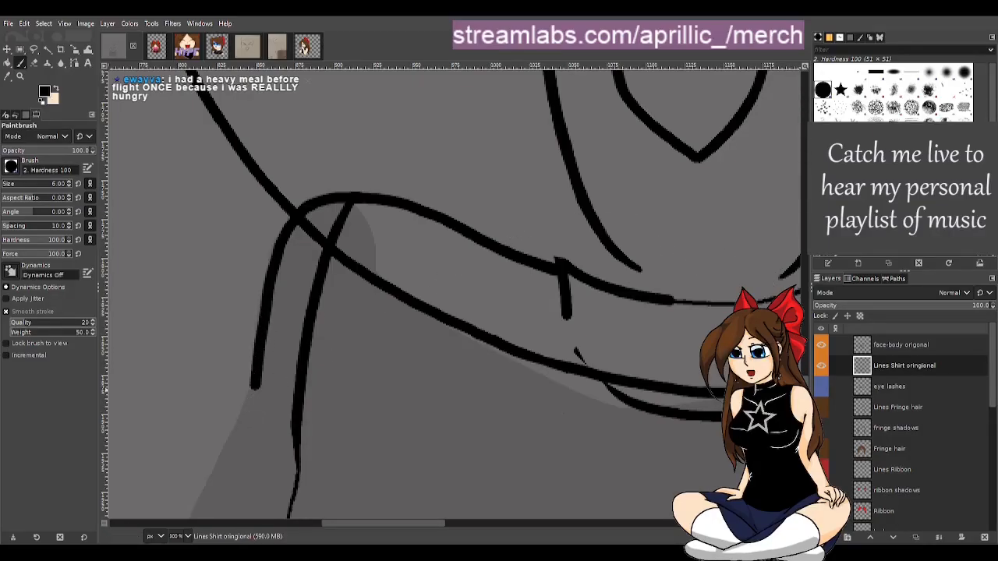
# Try painting the left arm outline down from the shoulder, and undo it
pyautogui.scroll(-8, 453, 295)
pyautogui.scroll(-1, 455, 294)
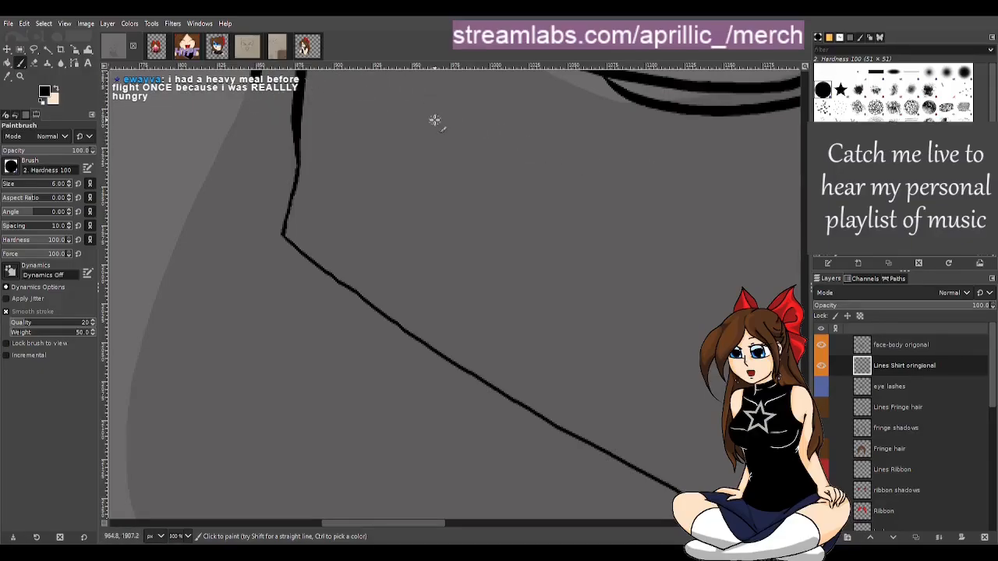
pyautogui.press('r')
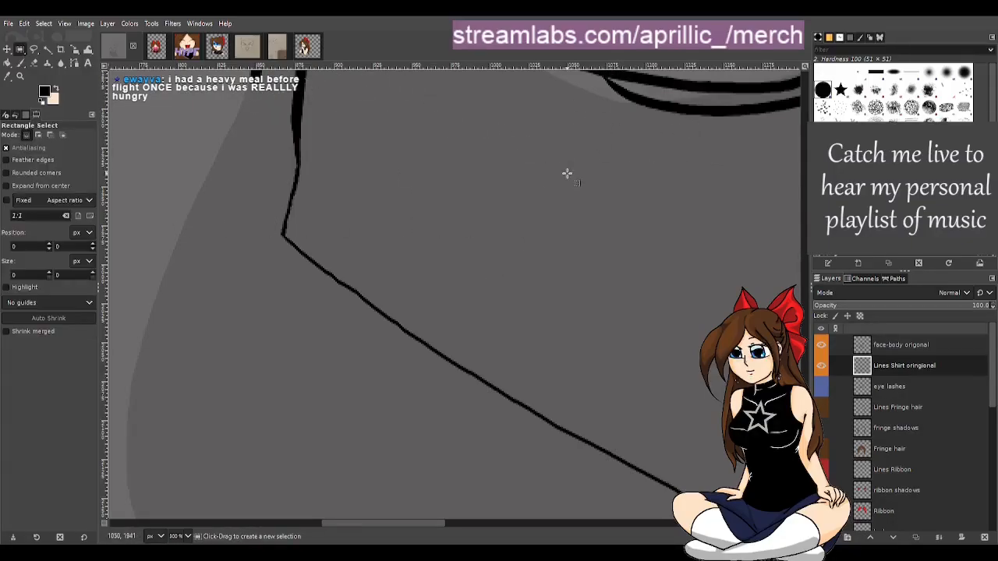
pyautogui.scroll(-1, 573, 176)
pyautogui.scroll(-1, 575, 193)
pyautogui.scroll(-1, 606, 278)
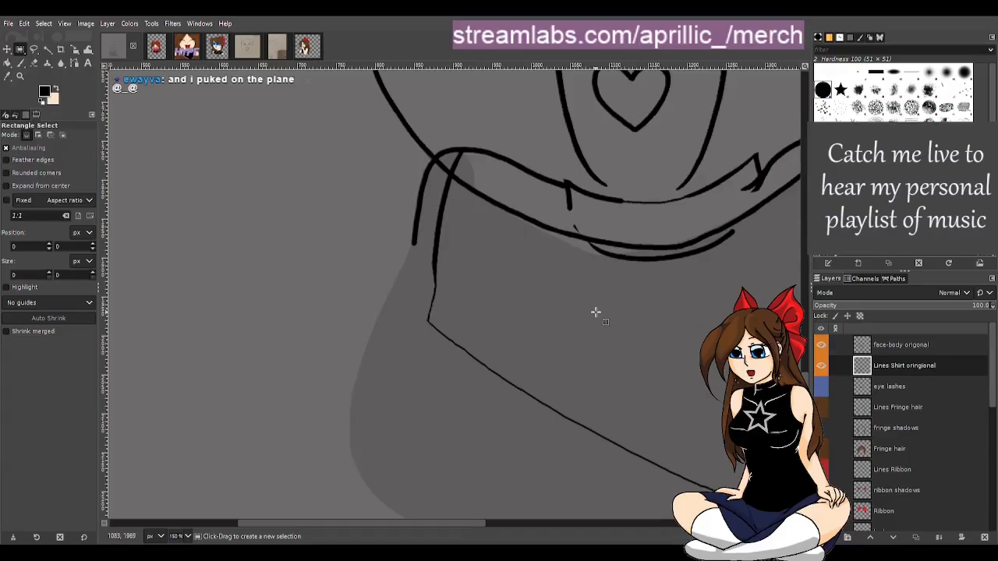
pyautogui.scroll(1, 595, 312)
pyautogui.moveTo(434, 520)
pyautogui.mouseDown()
pyautogui.moveTo(487, 527)
pyautogui.moveTo(453, 524)
pyautogui.mouseUp()
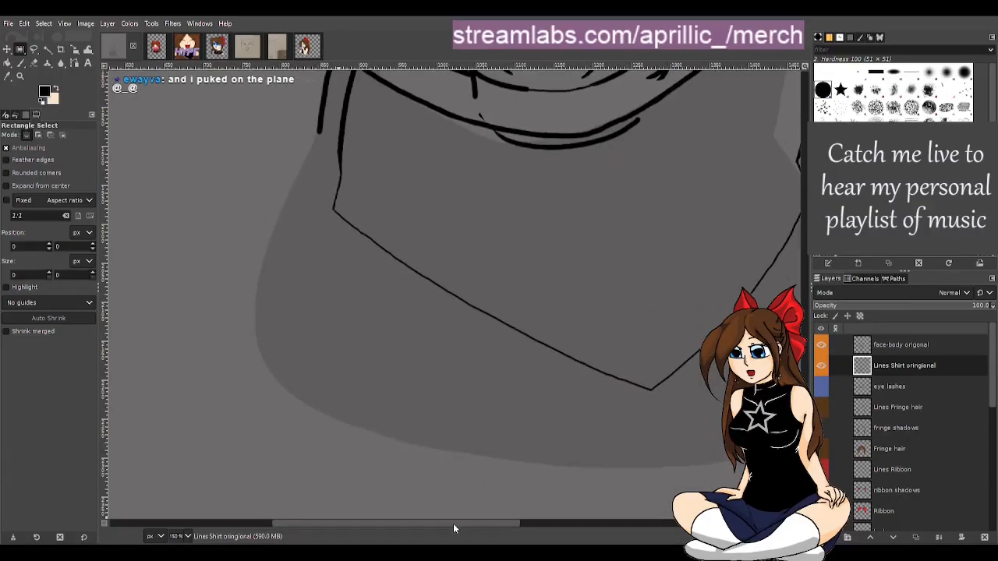
pyautogui.press('p')
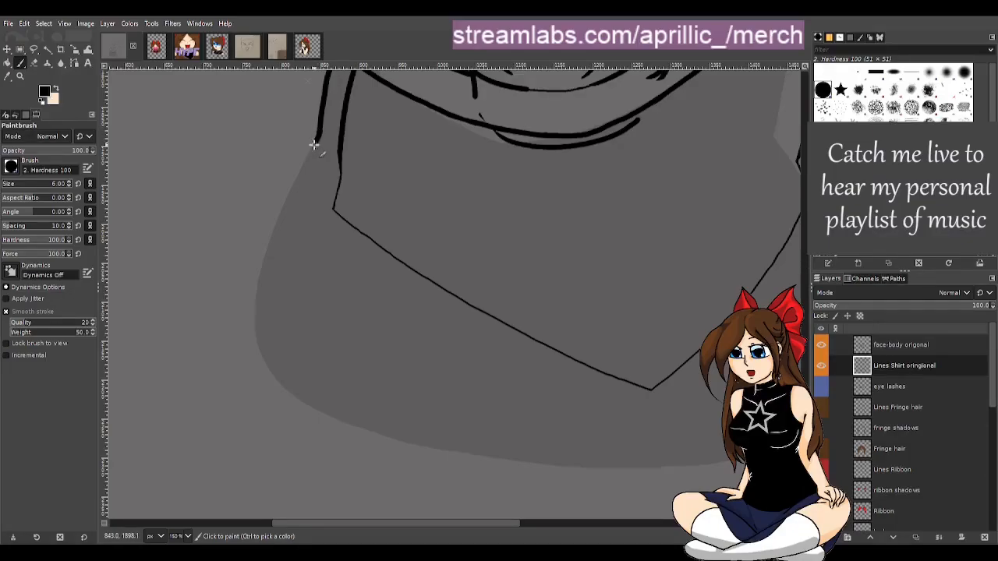
pyautogui.moveTo(313, 145); pyautogui.dragTo(274, 230)
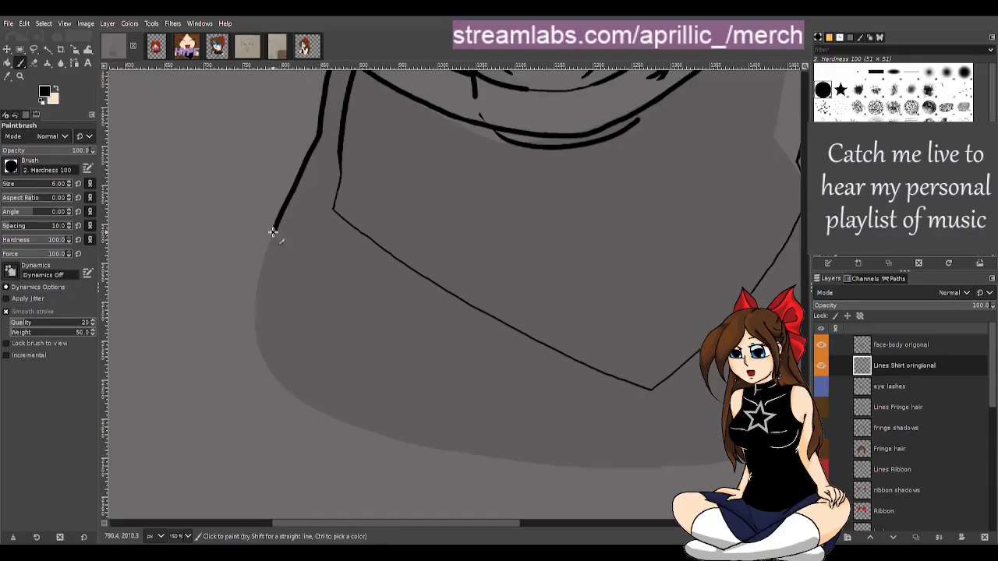
pyautogui.hotkey('ctrl', 'z')
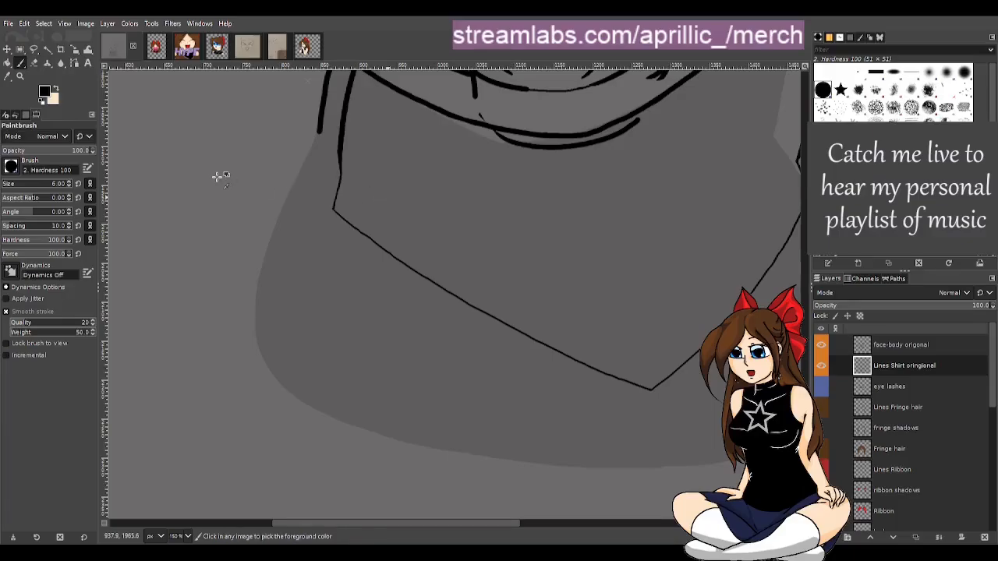
# Paint the left body outline from the shoulder curving down to the torso's bottom, and erase stray marks beside it
pyautogui.press('r')
pyautogui.scroll(1, 318, 200)
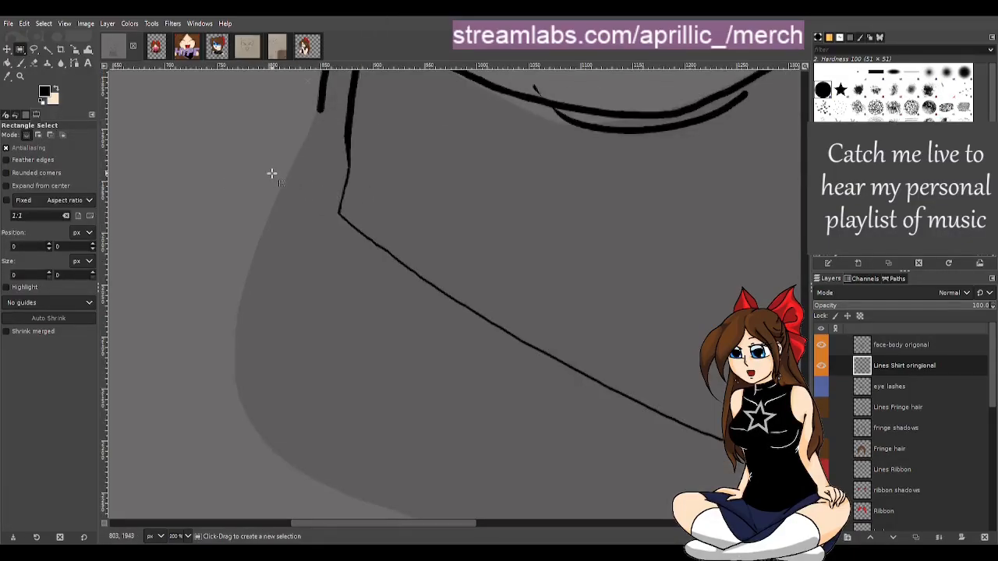
pyautogui.press('p')
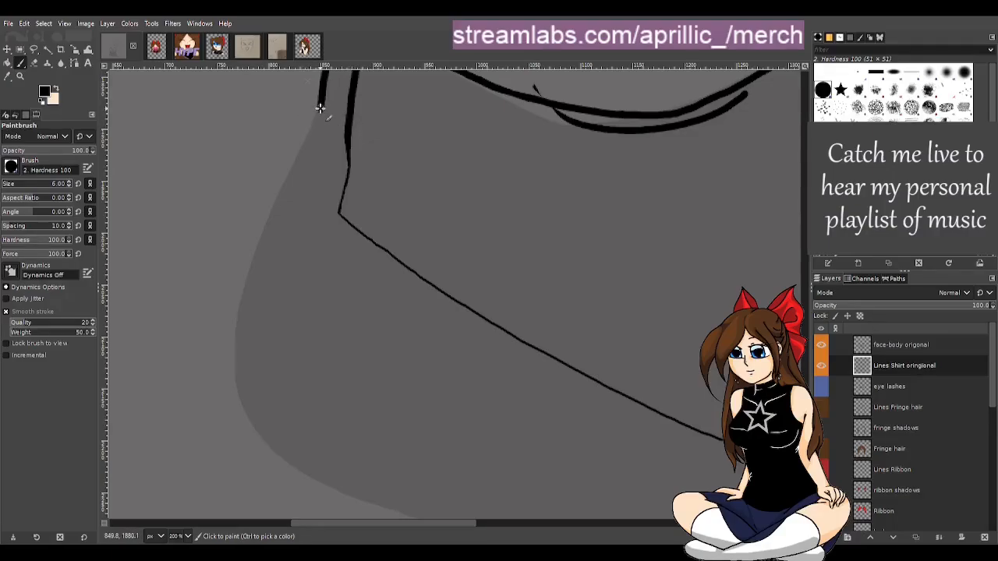
pyautogui.moveTo(319, 110); pyautogui.dragTo(242, 305)
pyautogui.moveTo(238, 351)
pyautogui.mouseDown()
pyautogui.moveTo(241, 399)
pyautogui.moveTo(261, 440)
pyautogui.moveTo(324, 489)
pyautogui.mouseUp()
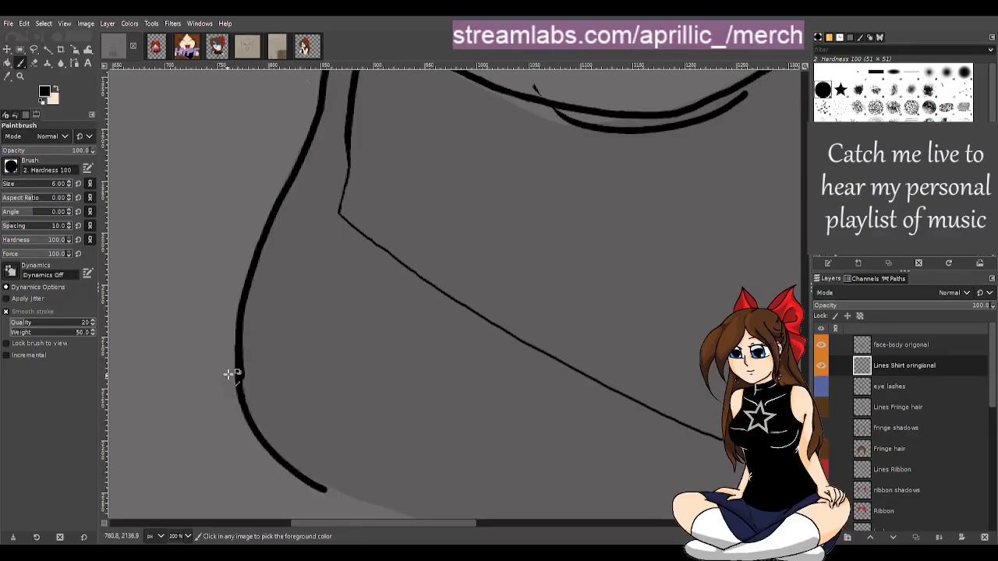
pyautogui.hotkey('ctrl', 'z')
pyautogui.moveTo(239, 352)
pyautogui.mouseDown()
pyautogui.moveTo(244, 400)
pyautogui.moveTo(274, 446)
pyautogui.moveTo(399, 510)
pyautogui.mouseUp()
pyautogui.hotkey('ctrl', 'z')
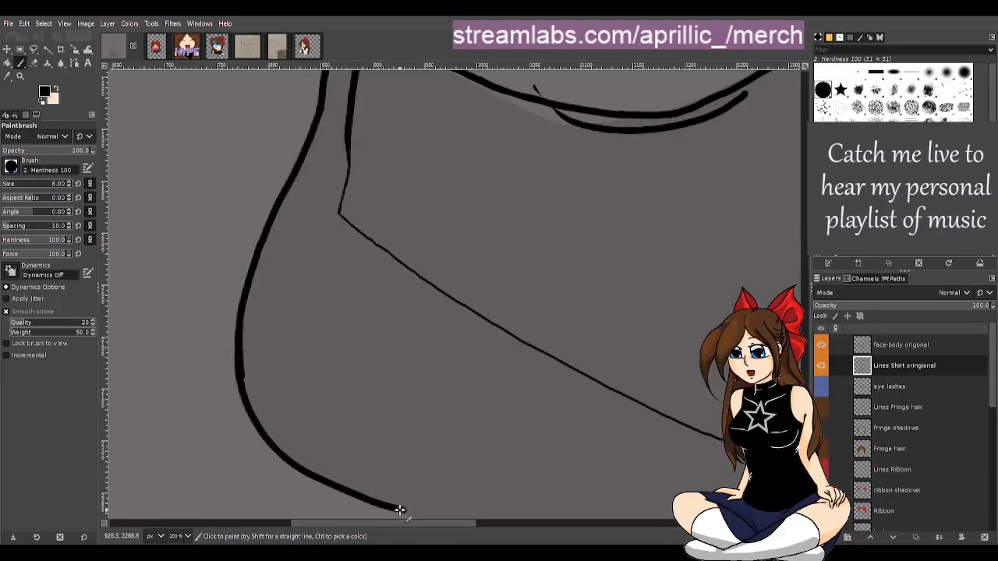
pyautogui.hotkey('shift', 'e')
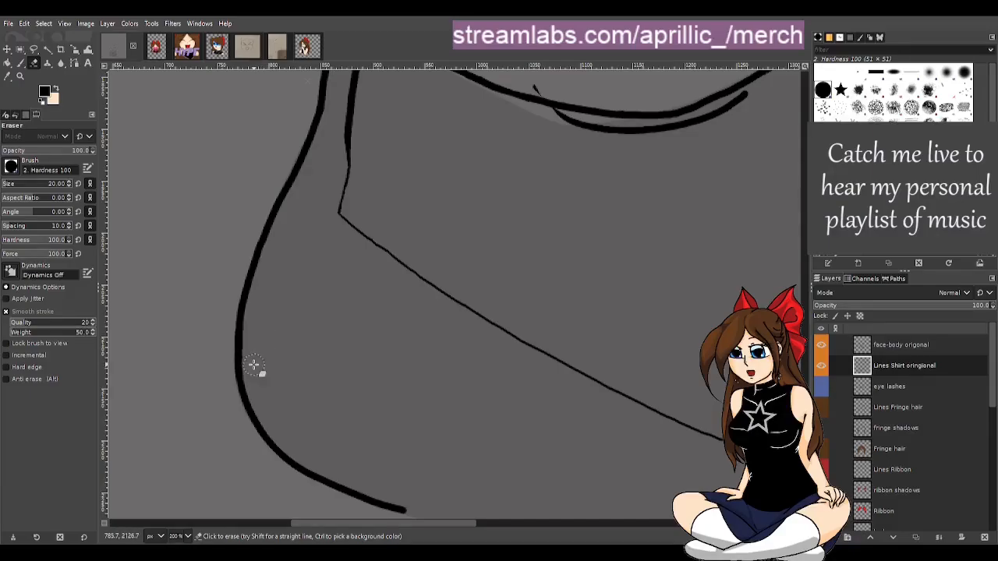
pyautogui.moveTo(253, 361); pyautogui.dragTo(257, 323)
# Extend the collar's right corner with a black stroke down to the neckline's right end
pyautogui.moveTo(440, 520); pyautogui.dragTo(546, 538)
pyautogui.press('r')
pyautogui.scroll(5, 625, 316)
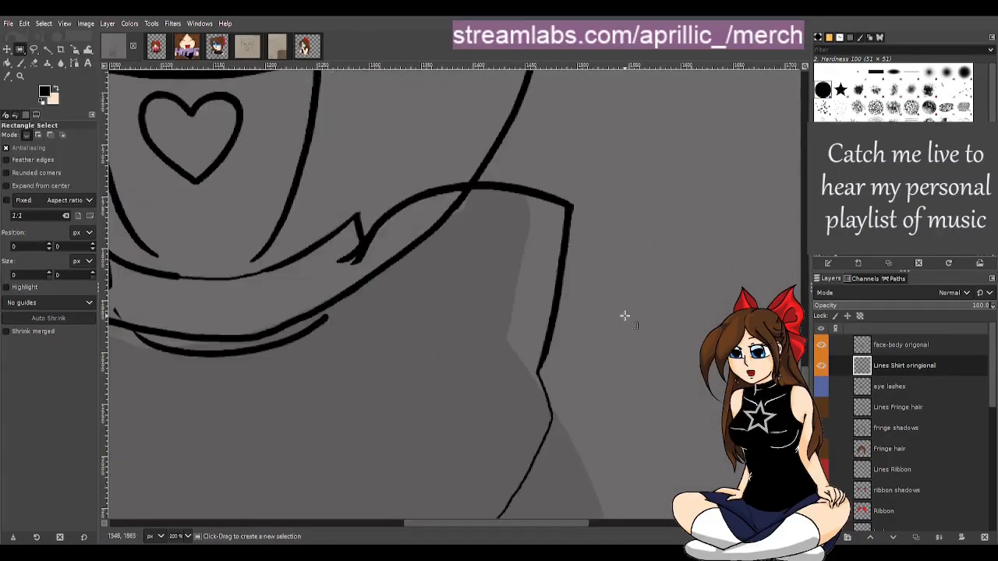
pyautogui.scroll(-4, 611, 339)
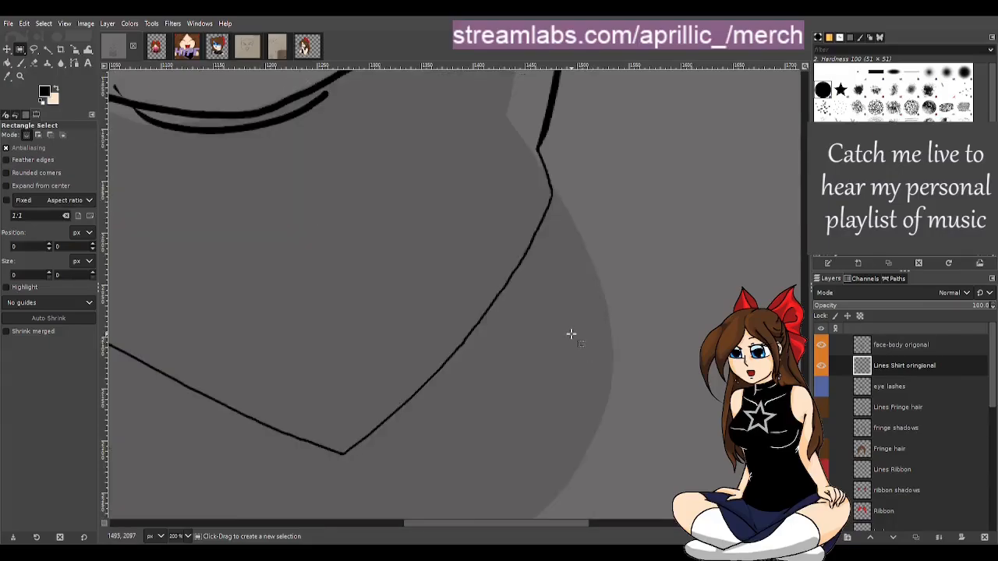
pyautogui.press('p')
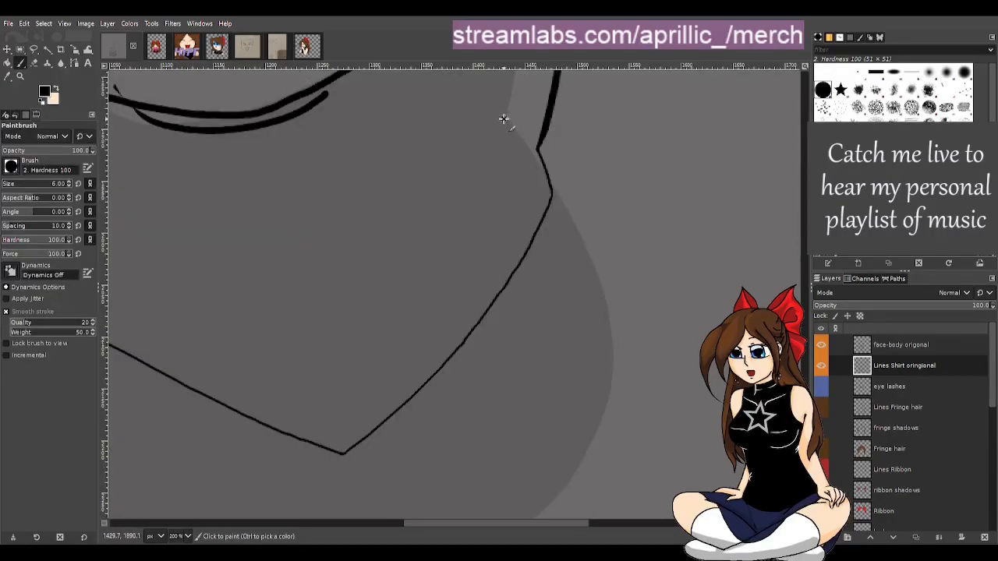
pyautogui.moveTo(508, 126); pyautogui.dragTo(551, 184)
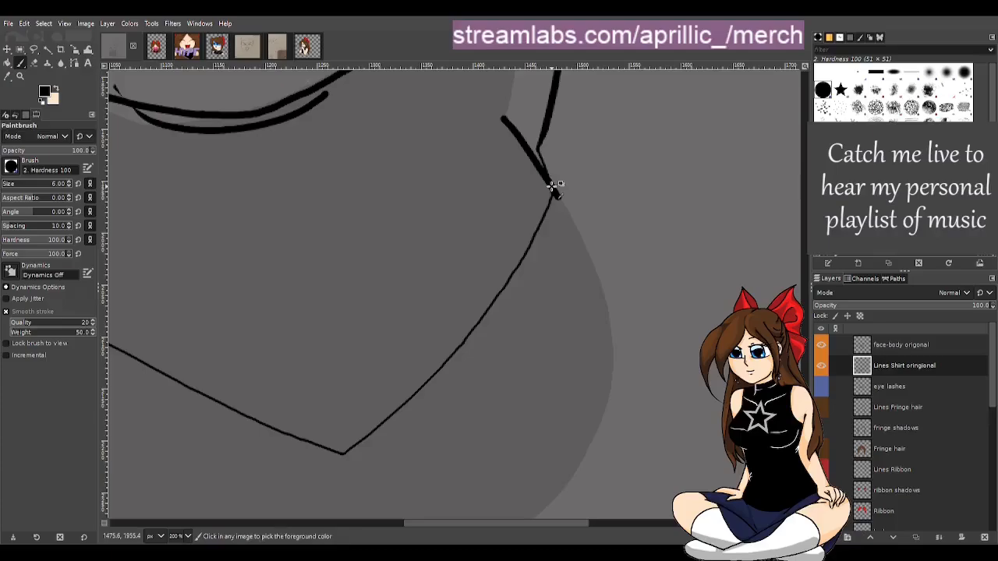
# Try several strokes continuing the right body outline below the collar's right corner, undoing each one
pyautogui.moveTo(557, 195); pyautogui.dragTo(587, 262)
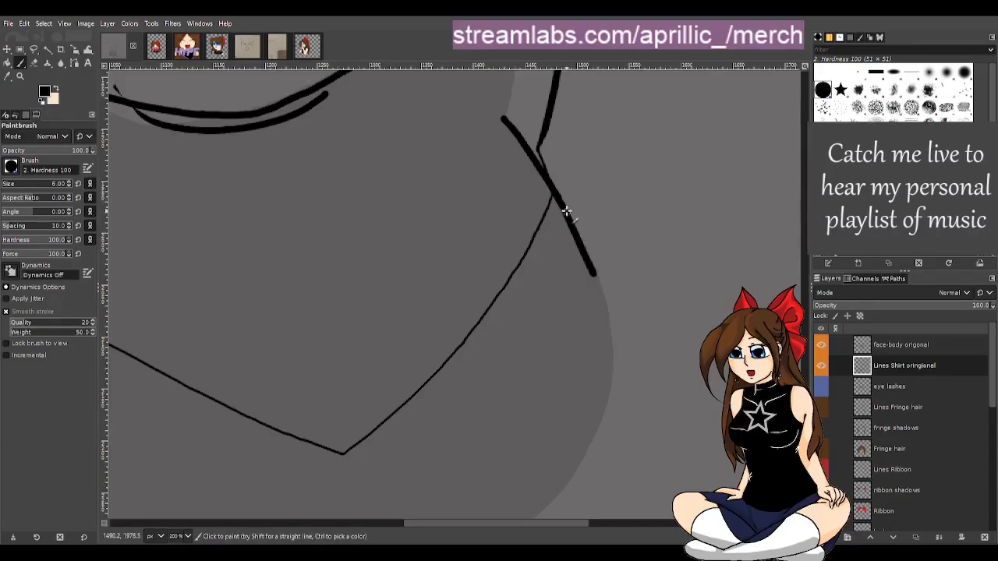
pyautogui.hotkey('ctrl', 'z')
pyautogui.moveTo(560, 200); pyautogui.dragTo(599, 277)
pyautogui.hotkey('ctrl', 'z')
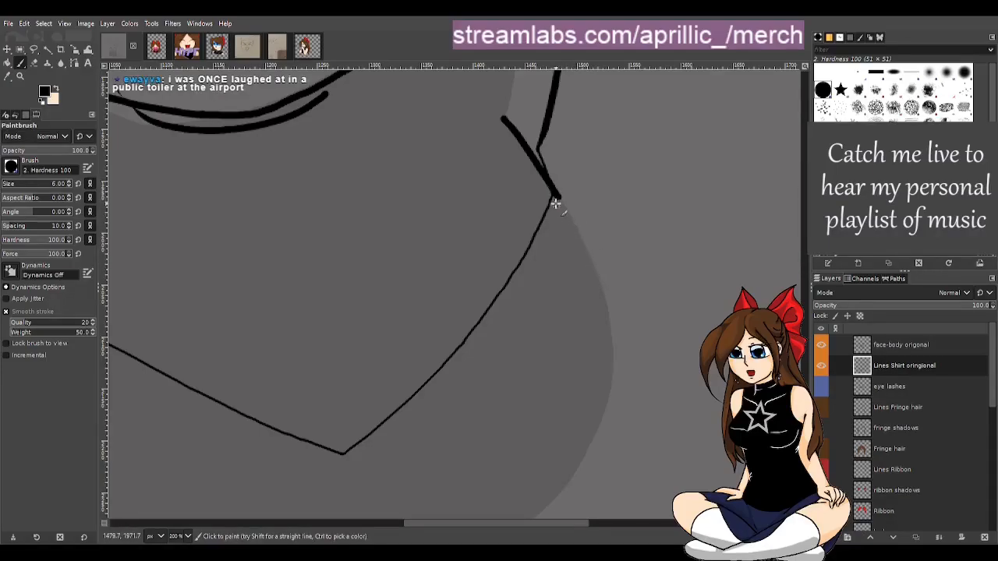
pyautogui.moveTo(556, 197); pyautogui.dragTo(600, 270)
pyautogui.hotkey('ctrl', 'z')
pyautogui.moveTo(556, 196)
pyautogui.mouseDown()
pyautogui.moveTo(602, 304)
pyautogui.moveTo(608, 360)
pyautogui.moveTo(598, 383)
pyautogui.mouseUp()
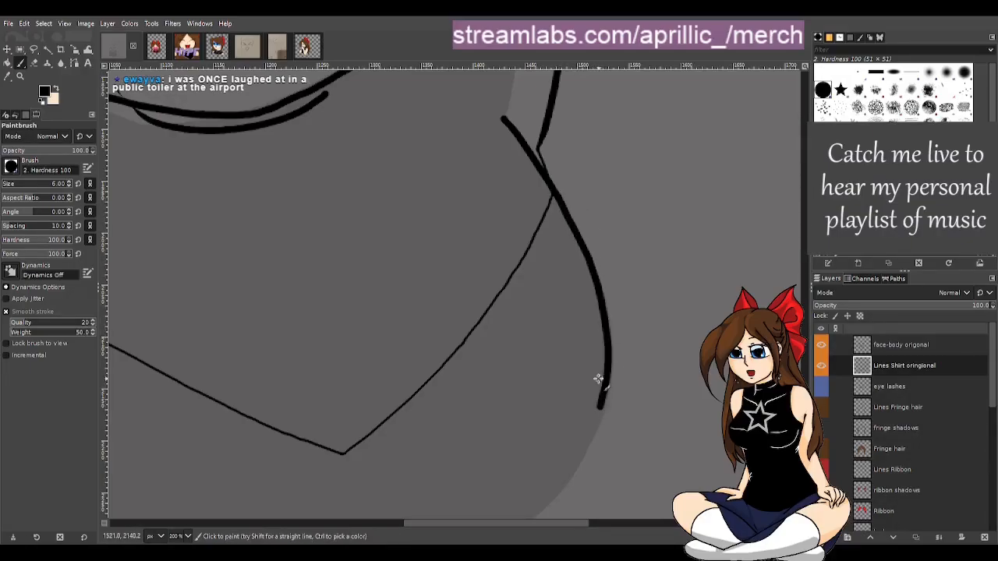
pyautogui.hotkey('ctrl', 'z')
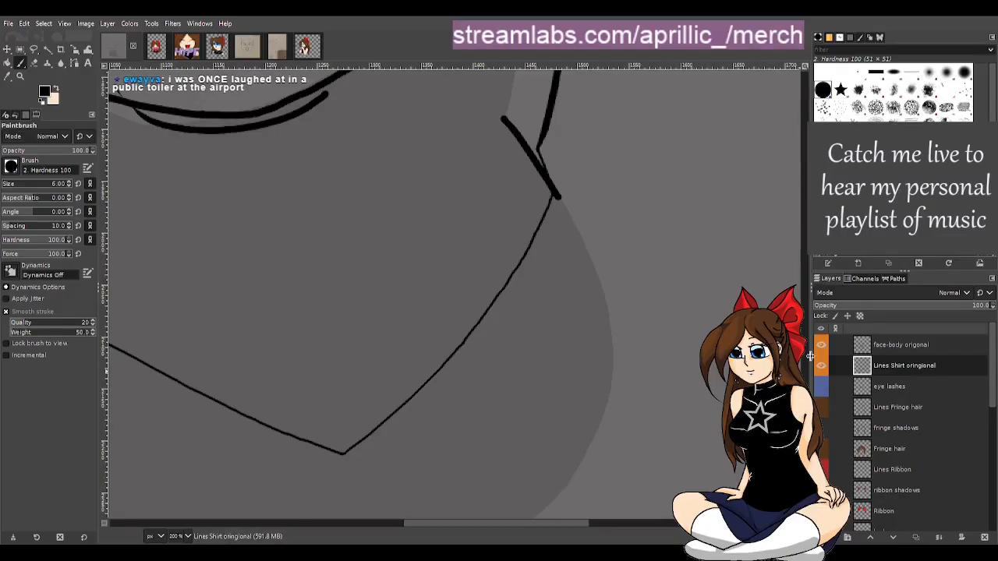
pyautogui.press('r')
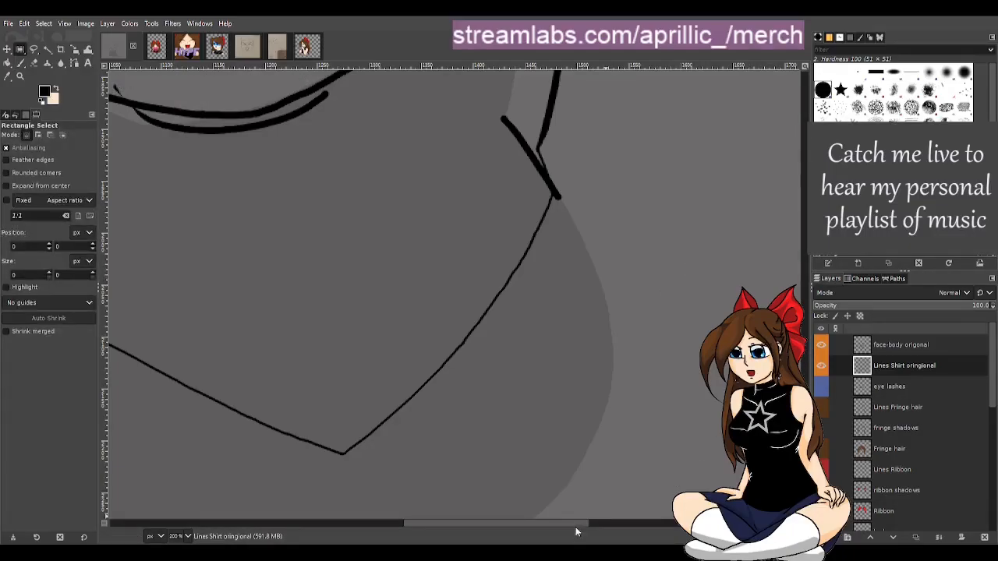
pyautogui.moveTo(579, 525); pyautogui.dragTo(592, 525)
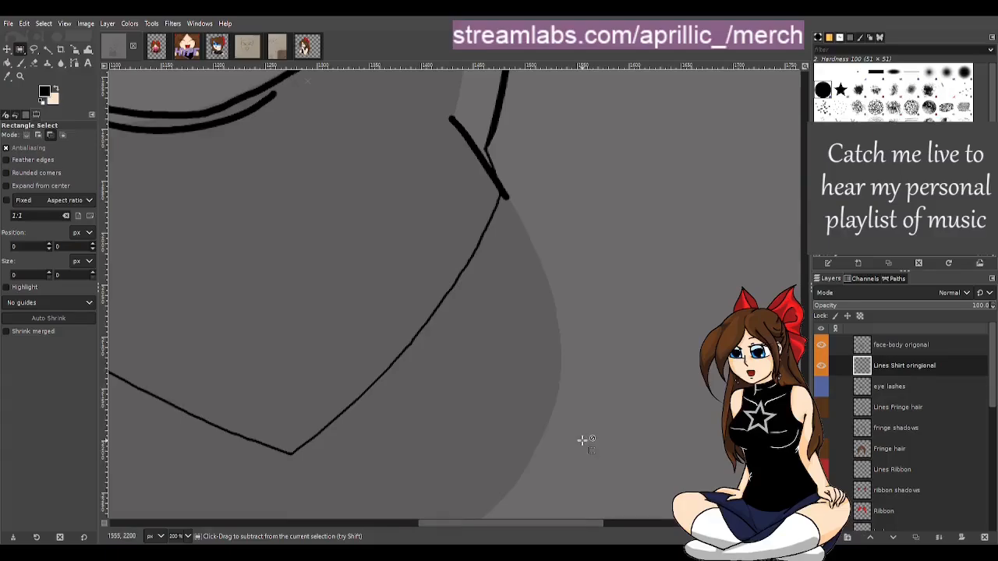
pyautogui.scroll(1, 585, 439)
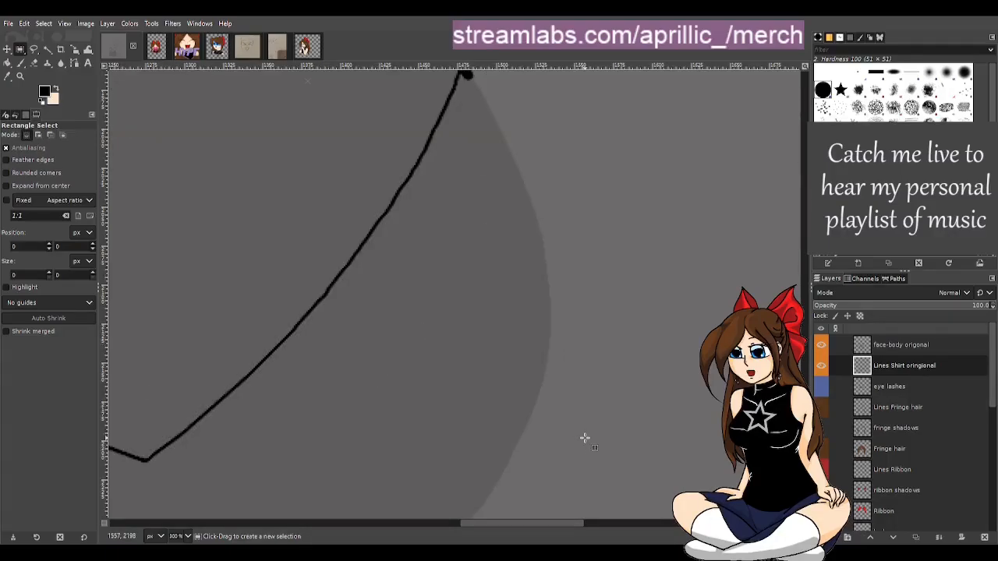
pyautogui.press('p')
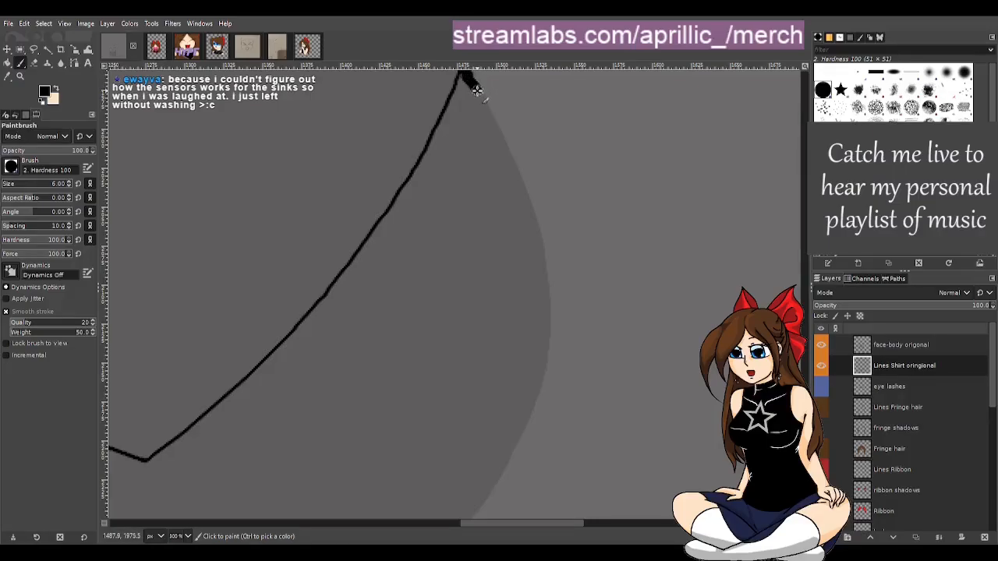
pyautogui.hotkey('ctrl', 'z')
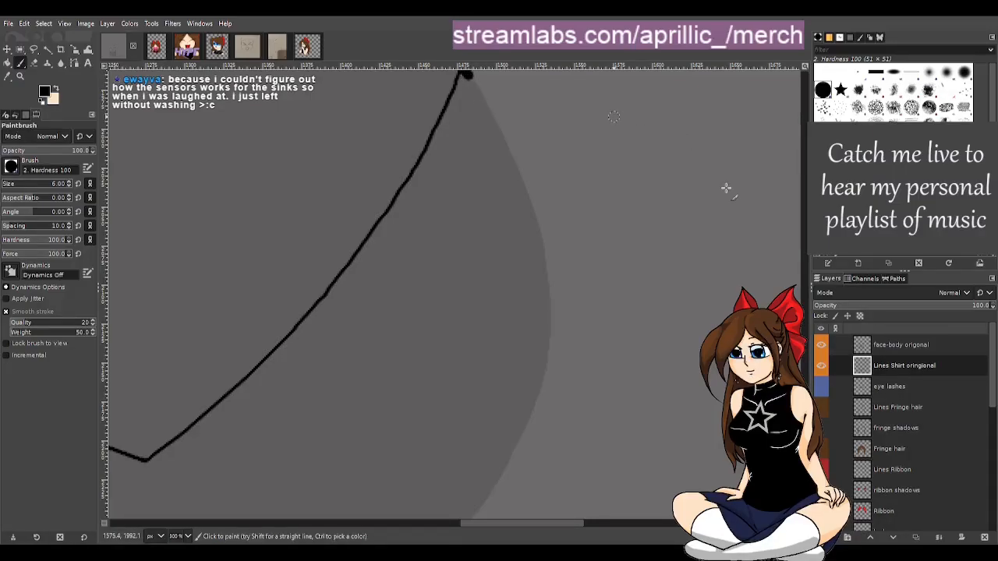
pyautogui.press('r')
pyautogui.scroll(5, 787, 457)
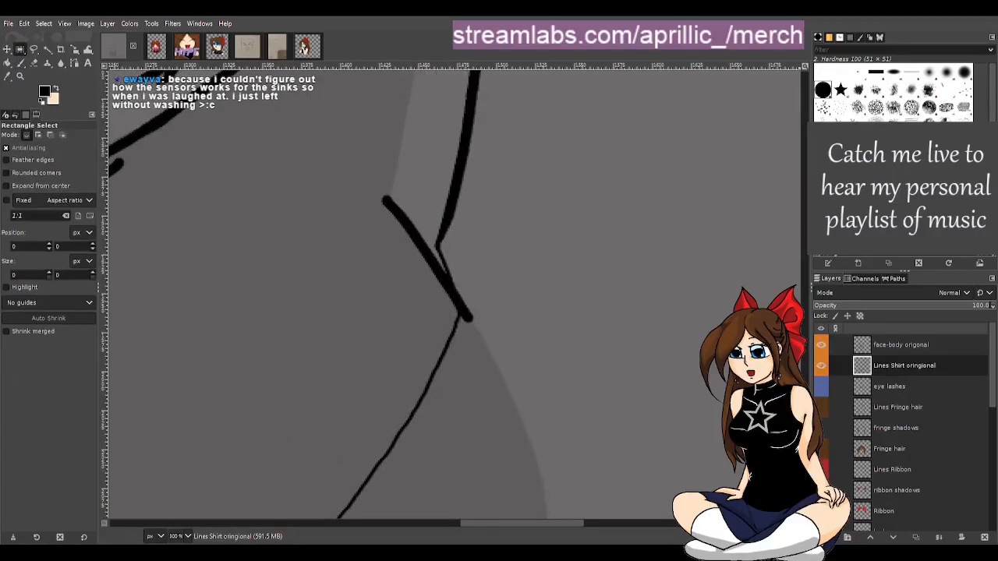
pyautogui.scroll(-4, 721, 400)
pyautogui.scroll(-1, 628, 345)
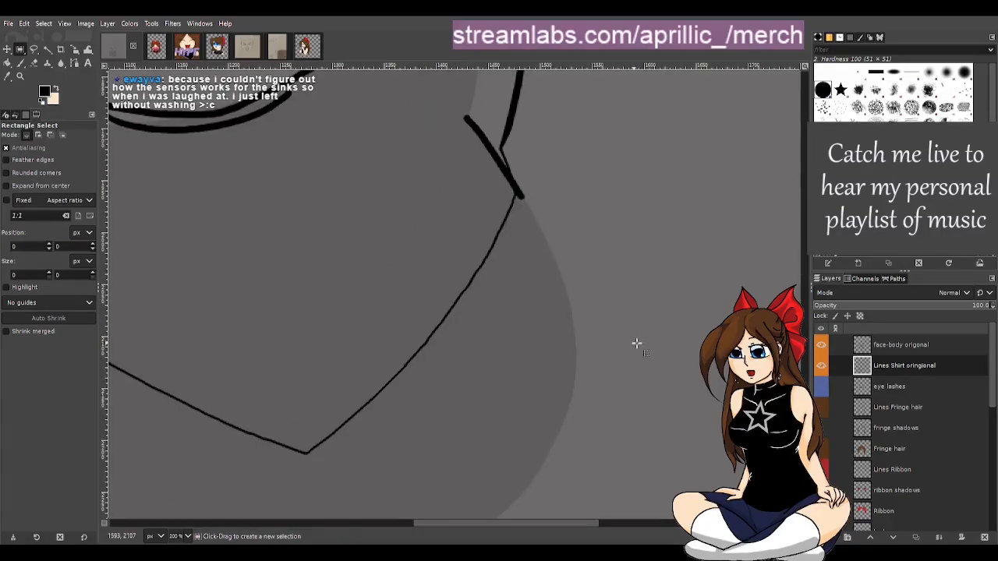
pyautogui.press('p')
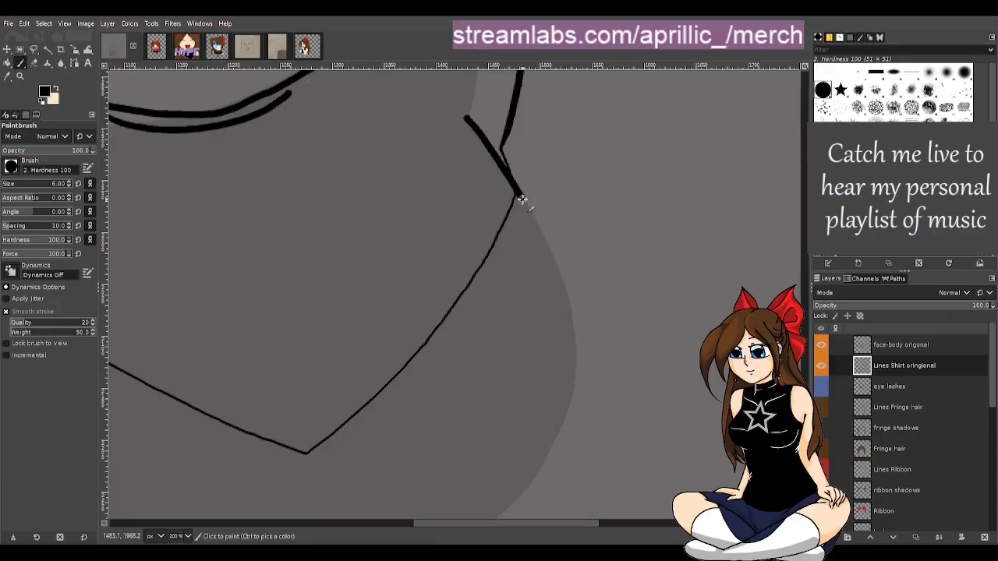
pyautogui.moveTo(522, 199); pyautogui.dragTo(566, 292)
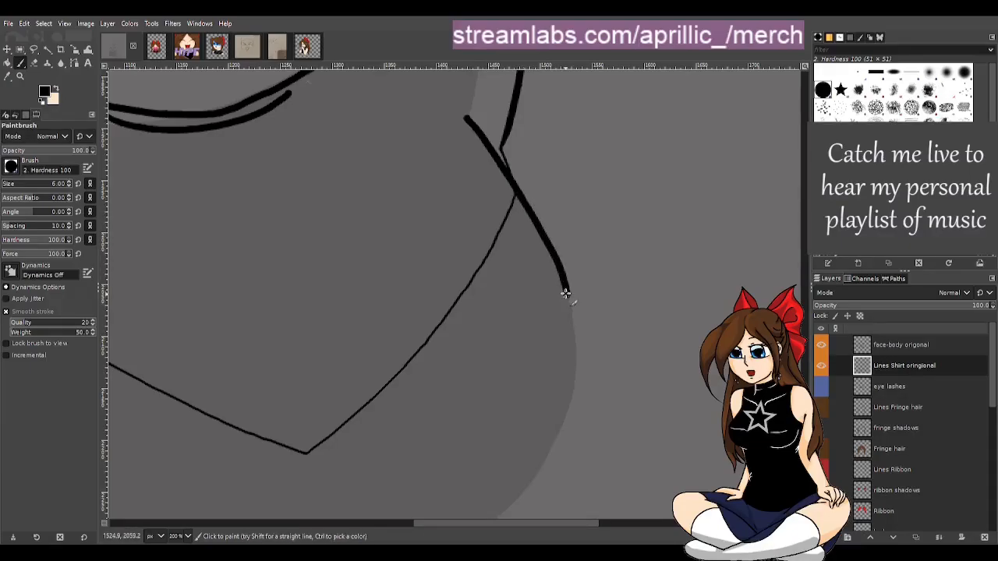
pyautogui.hotkey('ctrl', 'z')
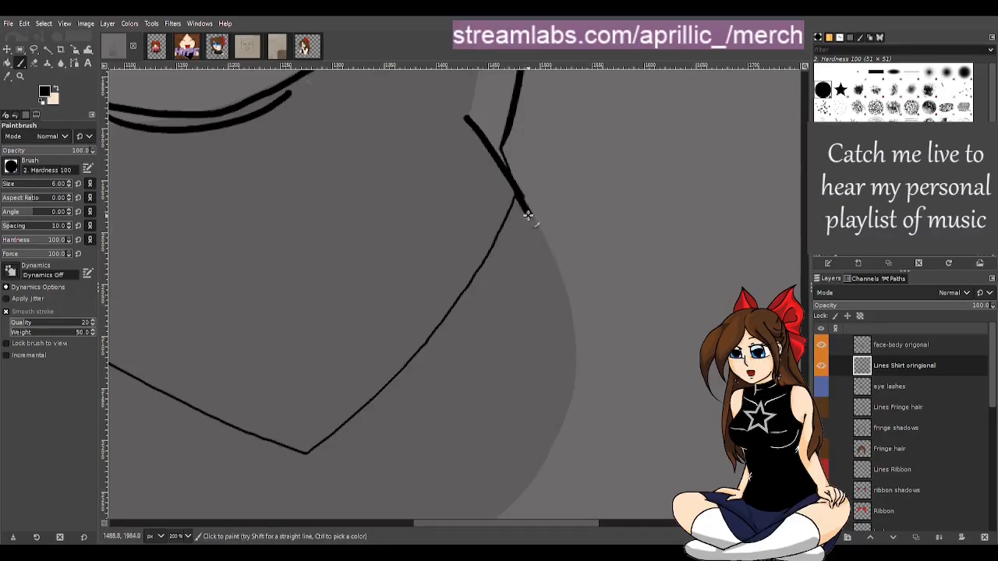
pyautogui.hotkey('ctrl', 'z')
# Paint the right body outline curving down from the collar and continue it along the torso's bottom edge
pyautogui.moveTo(526, 206)
pyautogui.mouseDown()
pyautogui.moveTo(570, 326)
pyautogui.moveTo(570, 393)
pyautogui.moveTo(547, 452)
pyautogui.moveTo(492, 516)
pyautogui.mouseUp()
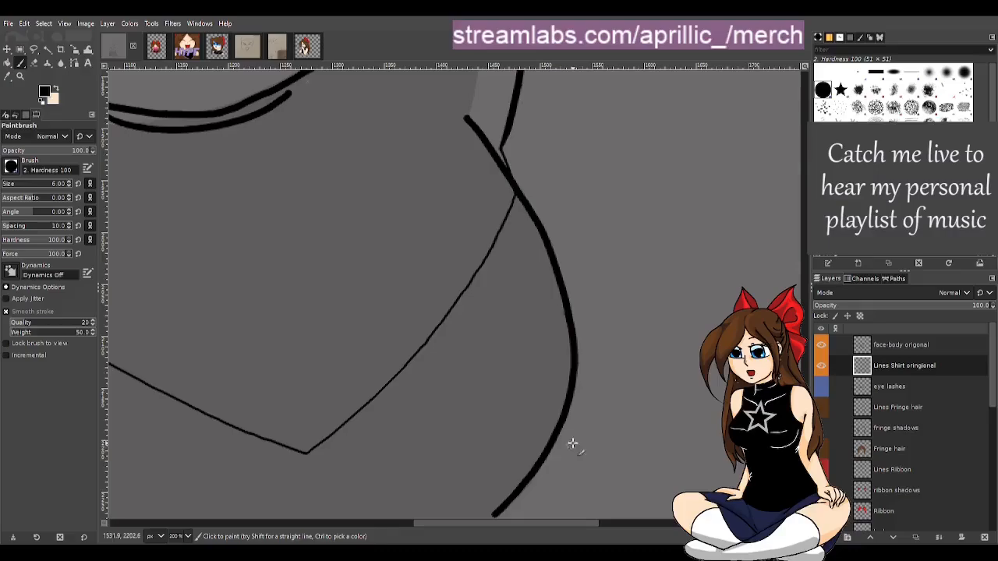
pyautogui.scroll(-5, 774, 287)
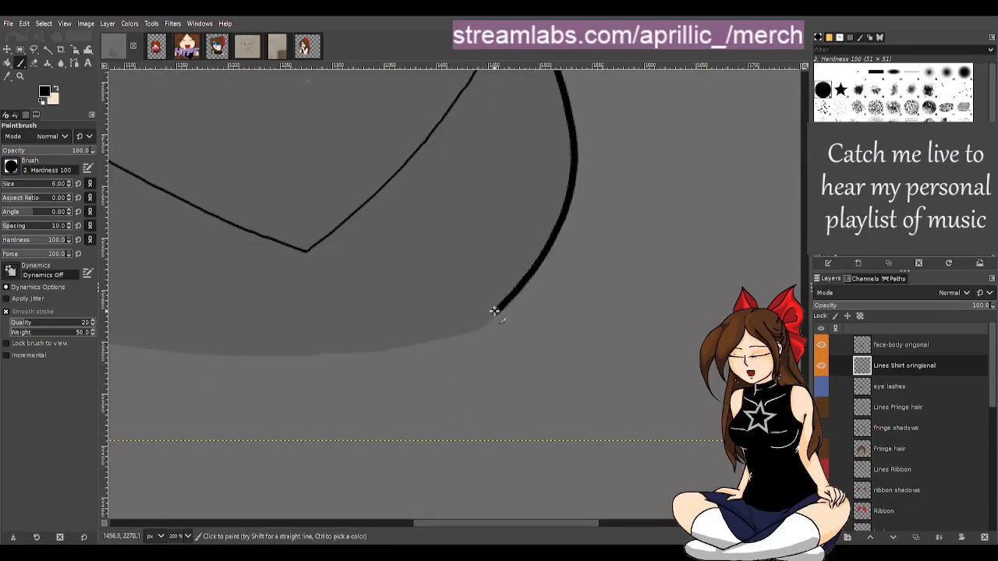
pyautogui.moveTo(494, 312); pyautogui.dragTo(408, 356)
pyautogui.hotkey('ctrl', 'z')
pyautogui.moveTo(498, 310); pyautogui.dragTo(374, 350)
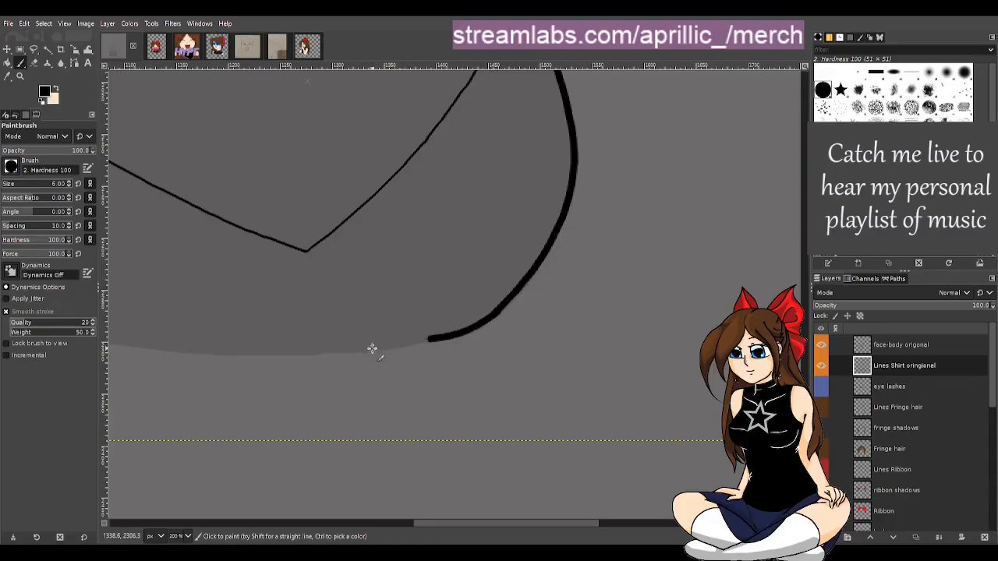
pyautogui.moveTo(458, 334); pyautogui.dragTo(301, 352)
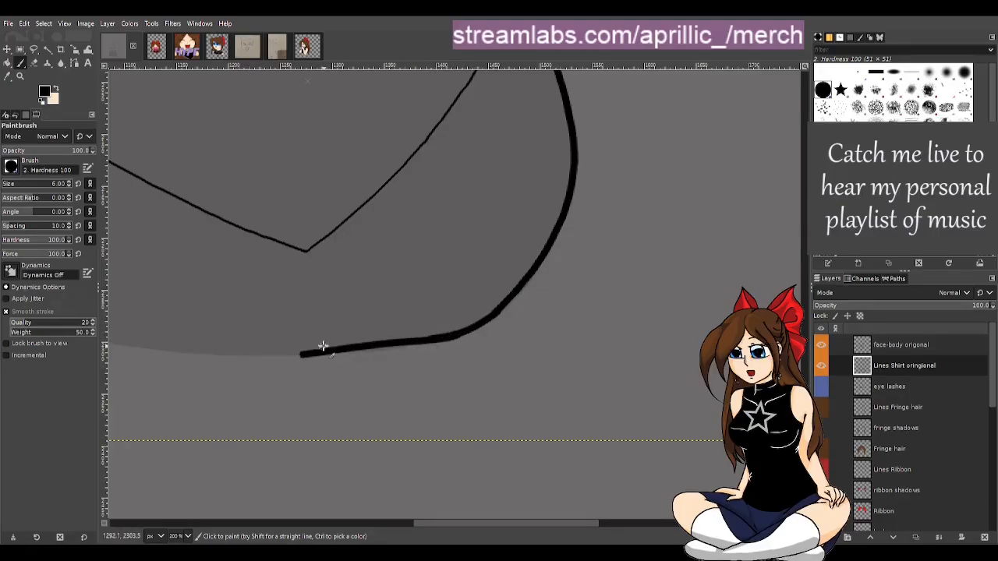
# Redraw the right end of the torso's bottom edge stroke, retrying until it blends with the curve
pyautogui.hotkey('ctrl', 'z')
pyautogui.moveTo(434, 337); pyautogui.dragTo(229, 364)
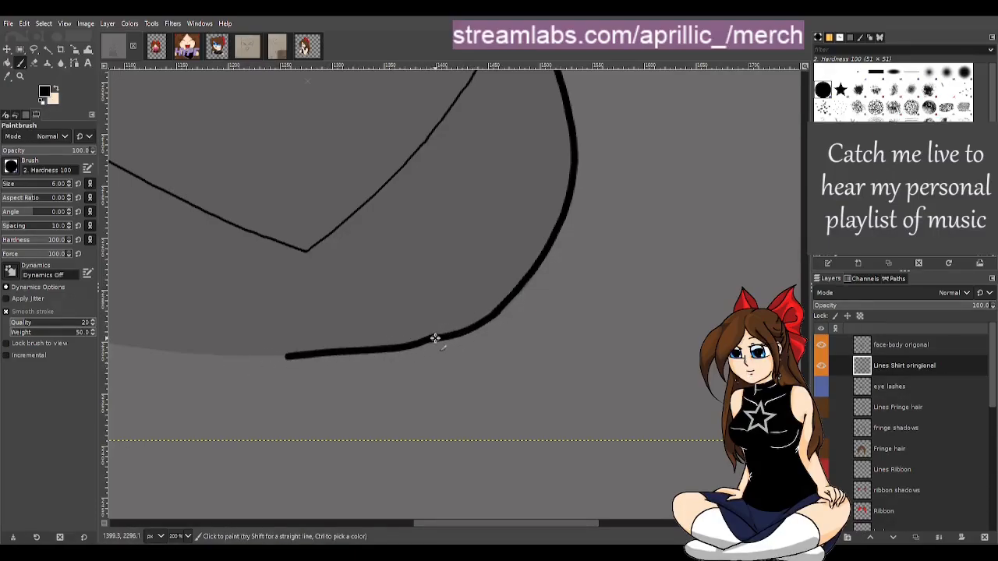
pyautogui.hotkey('ctrl', 'z')
pyautogui.moveTo(430, 340); pyautogui.dragTo(232, 355)
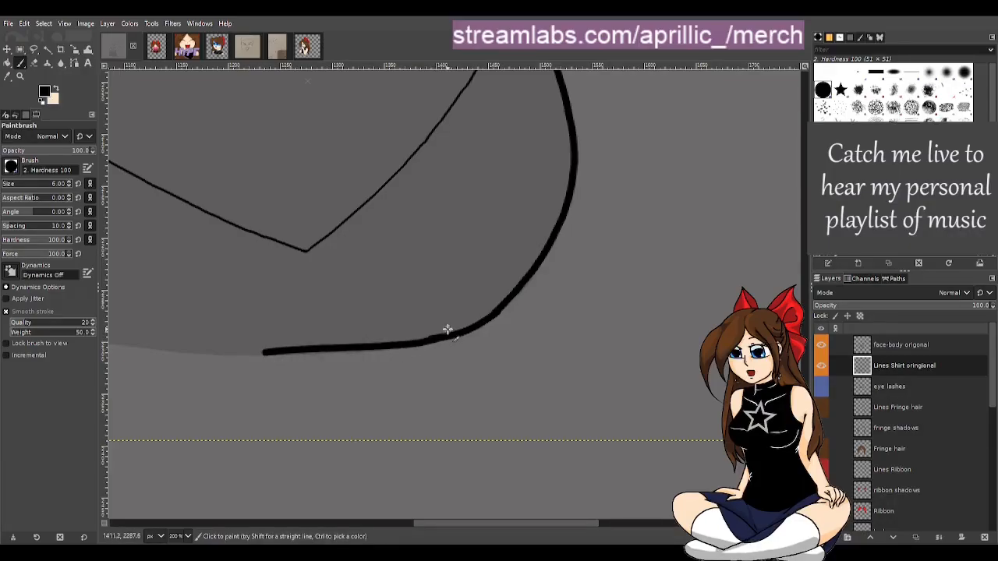
pyautogui.moveTo(450, 335); pyautogui.dragTo(364, 356)
pyautogui.hotkey('ctrl', 'z')
pyautogui.press('ctrl')
pyautogui.press('r')
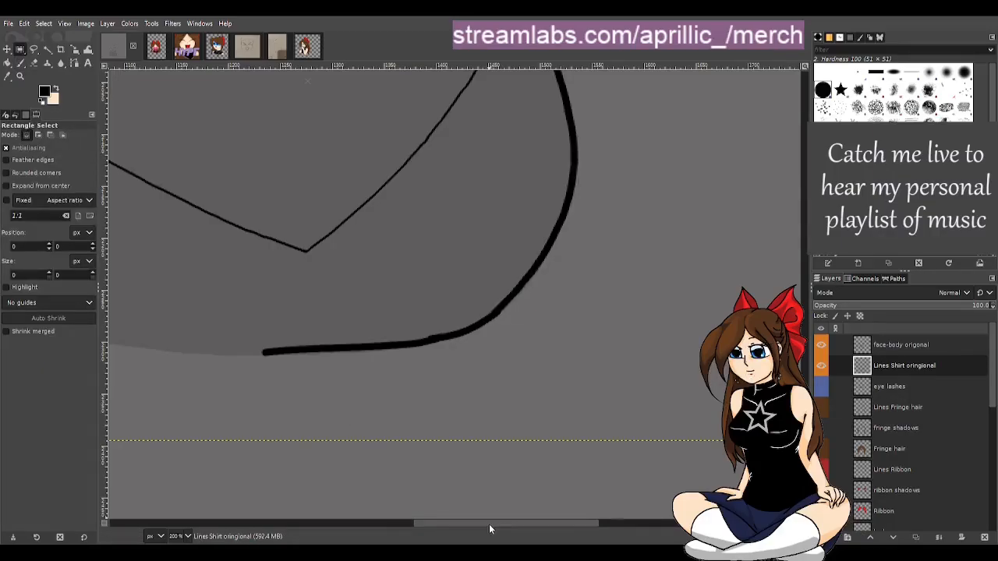
# Paint the torso's bottom edge across the gap, joining the left and right outline strokes
pyautogui.moveTo(489, 524)
pyautogui.mouseDown()
pyautogui.moveTo(358, 498)
pyautogui.moveTo(379, 487)
pyautogui.mouseUp()
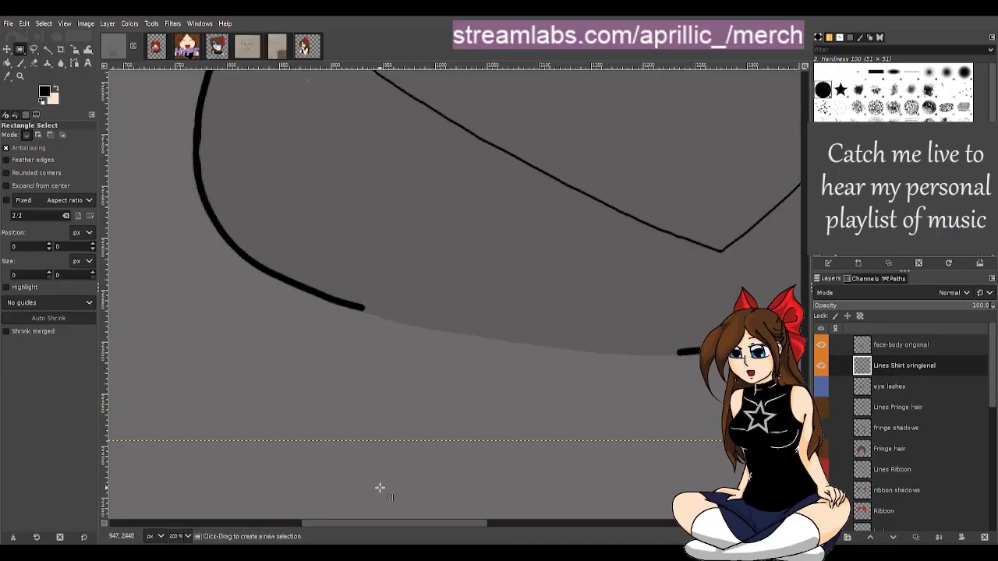
pyautogui.press('p')
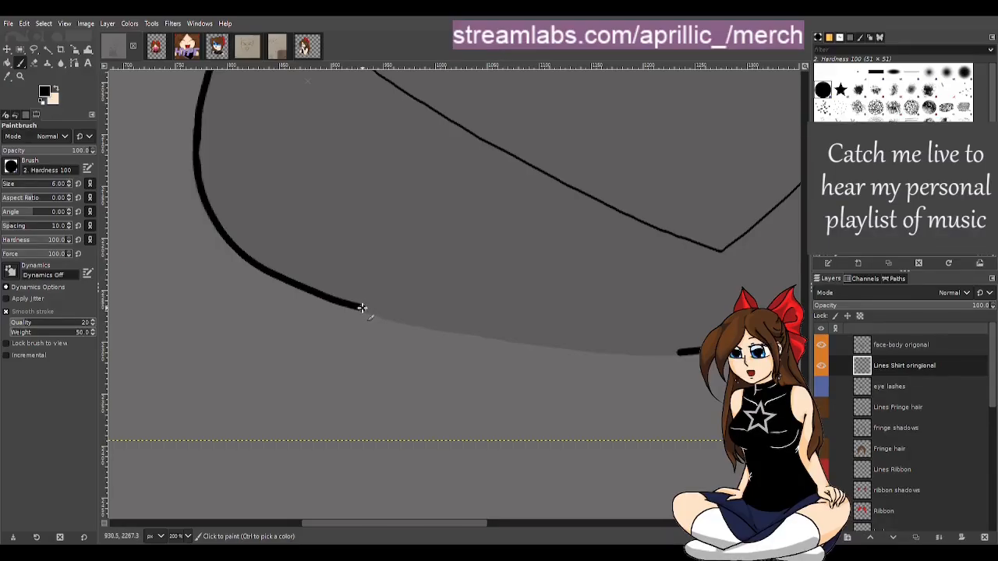
pyautogui.moveTo(399, 320)
pyautogui.mouseDown()
pyautogui.moveTo(614, 355)
pyautogui.moveTo(692, 355)
pyautogui.moveTo(506, 346)
pyautogui.mouseUp()
pyautogui.hotkey('ctrl', 'z')
pyautogui.hotkey('ctrl', 'z')
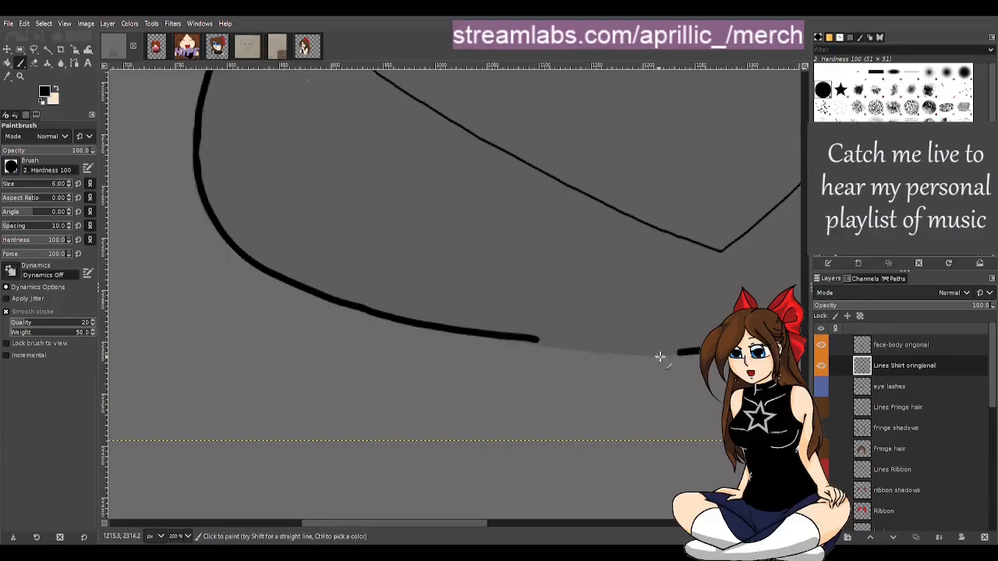
pyautogui.moveTo(685, 353); pyautogui.dragTo(481, 332)
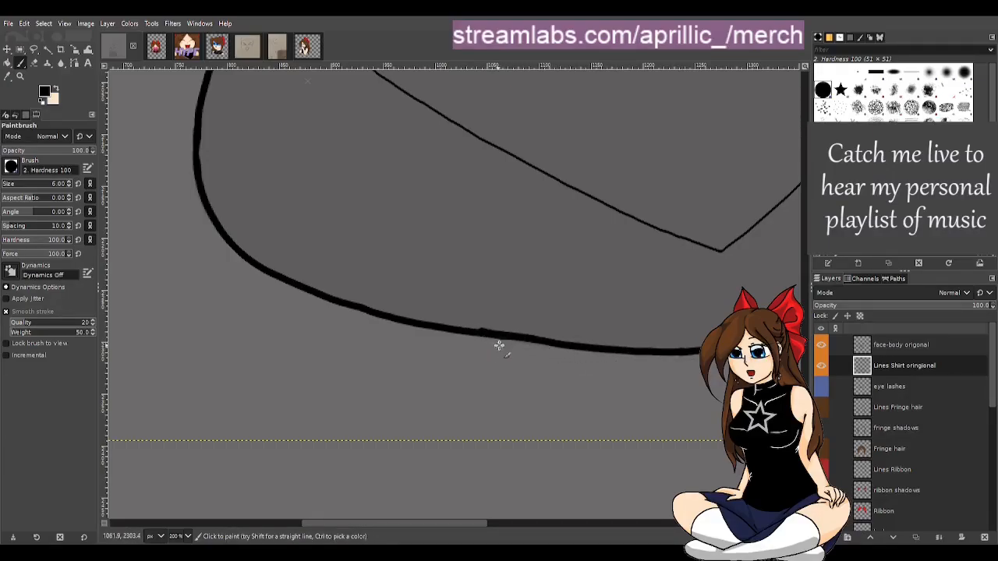
# Paint a new line down the inner side of the collar's right edge to the body outline
pyautogui.moveTo(461, 518); pyautogui.dragTo(543, 517)
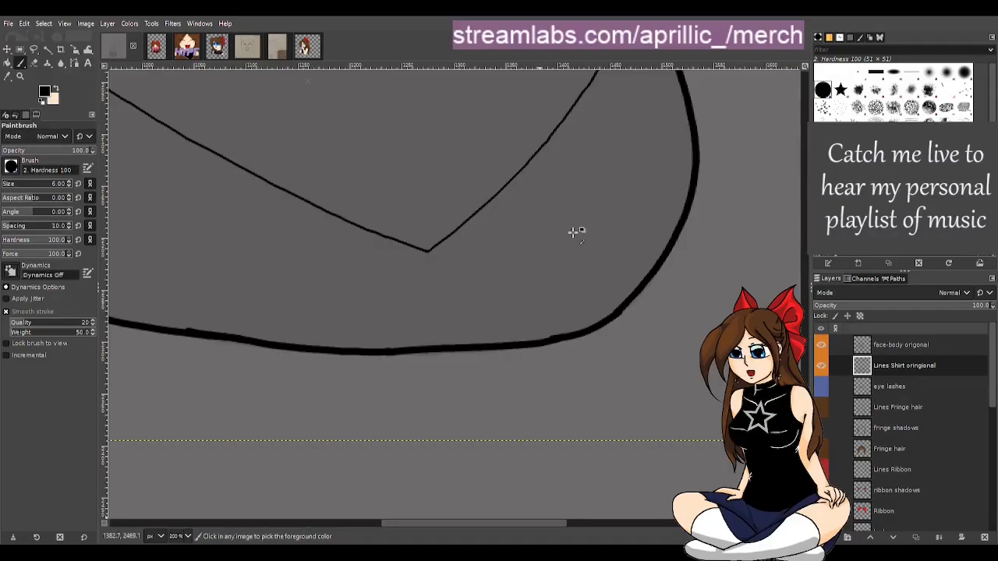
pyautogui.press('r')
pyautogui.press('1')
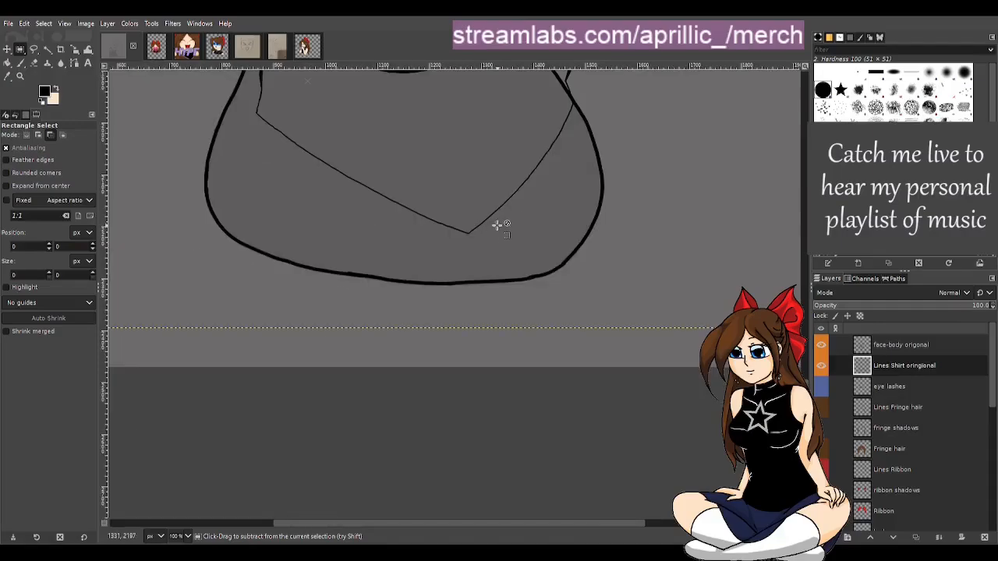
pyautogui.scroll(3, 497, 225)
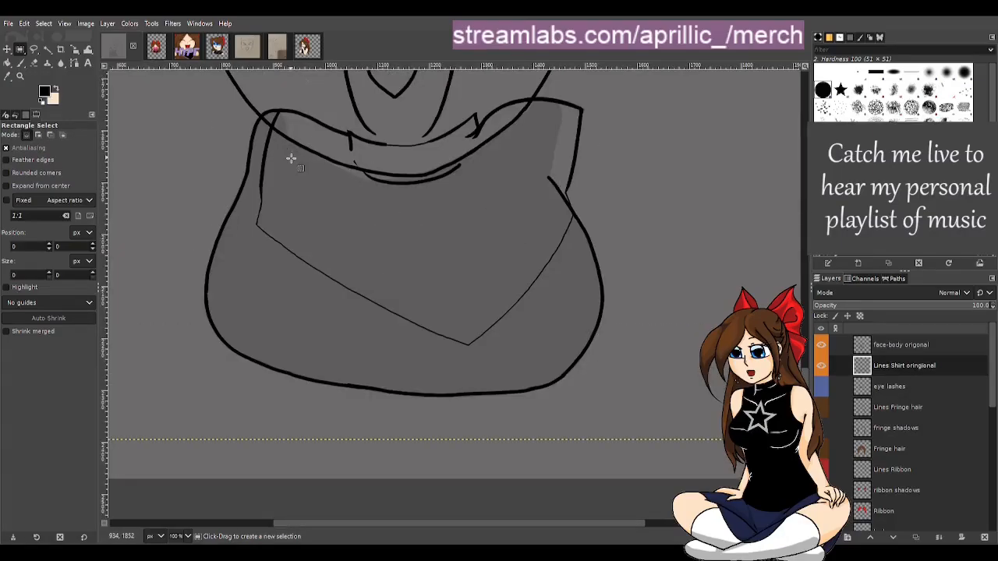
pyautogui.scroll(3, 335, 175)
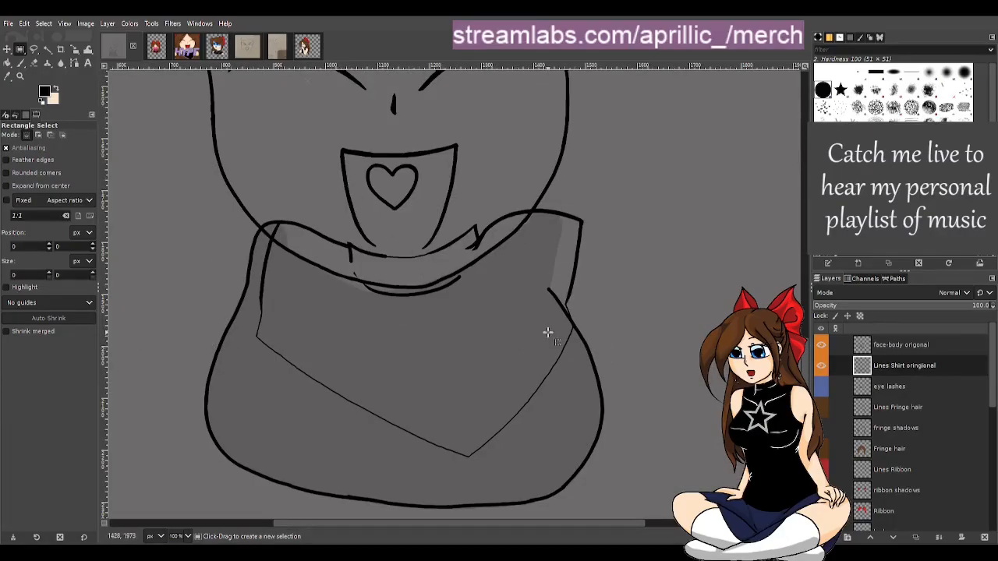
pyautogui.keyDown('ctrl'); pyautogui.scroll(1, 546, 317); pyautogui.keyUp('ctrl')
pyautogui.keyDown('ctrl'); pyautogui.scroll(-1, 333, 308); pyautogui.keyUp('ctrl')
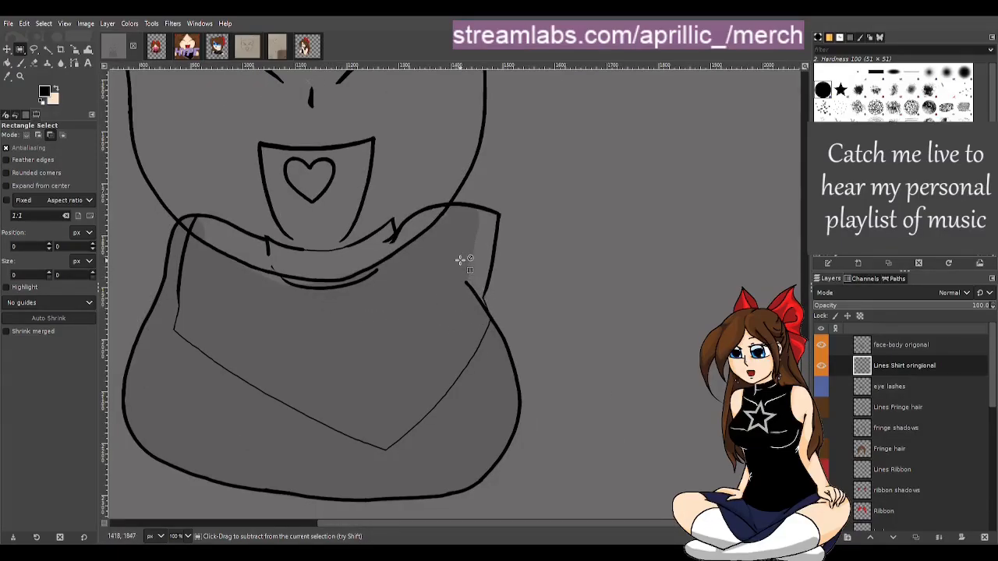
pyautogui.keyDown('ctrl'); pyautogui.scroll(1, 445, 285); pyautogui.keyUp('ctrl')
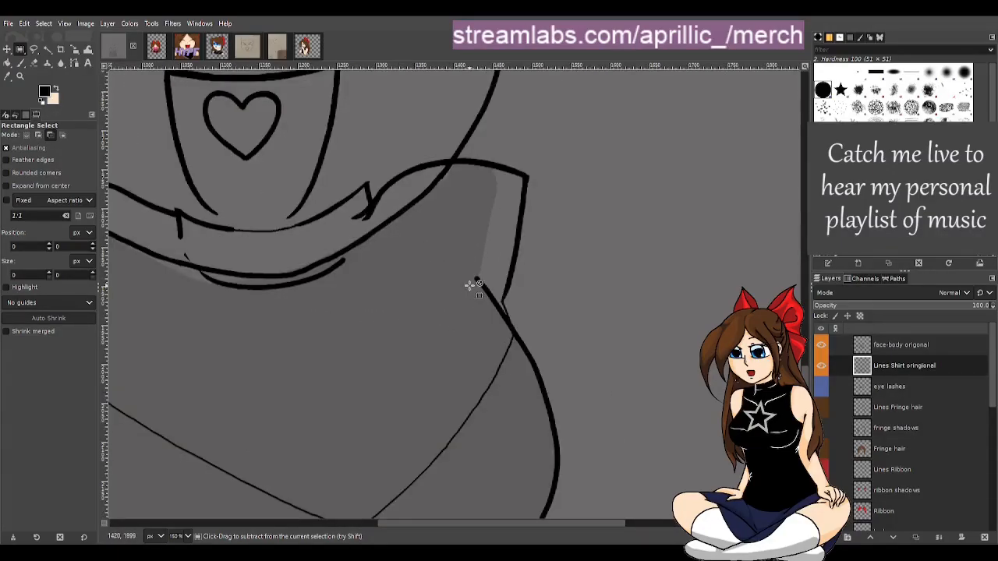
pyautogui.keyDown('ctrl'); pyautogui.scroll(1, 472, 289); pyautogui.keyUp('ctrl')
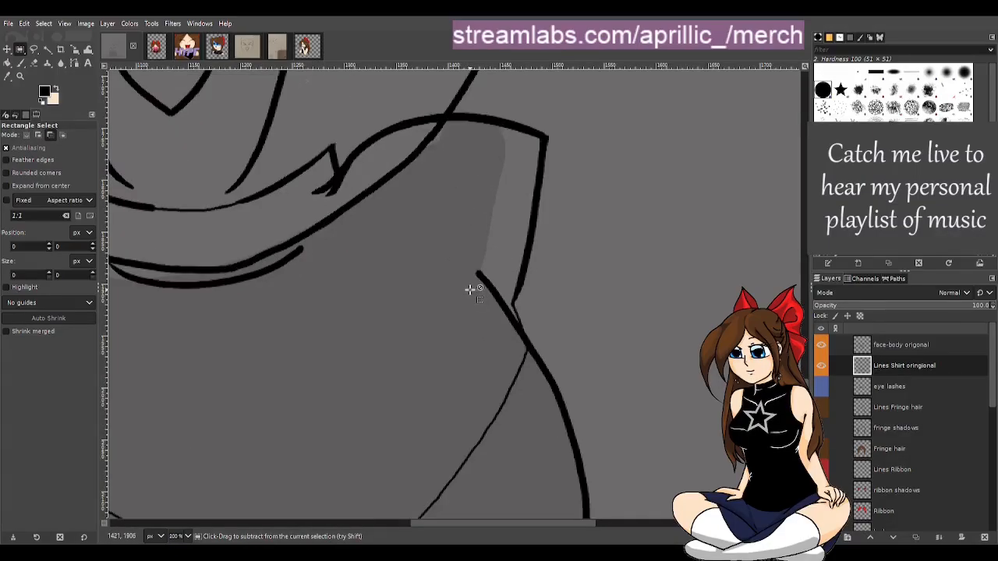
pyautogui.press('p')
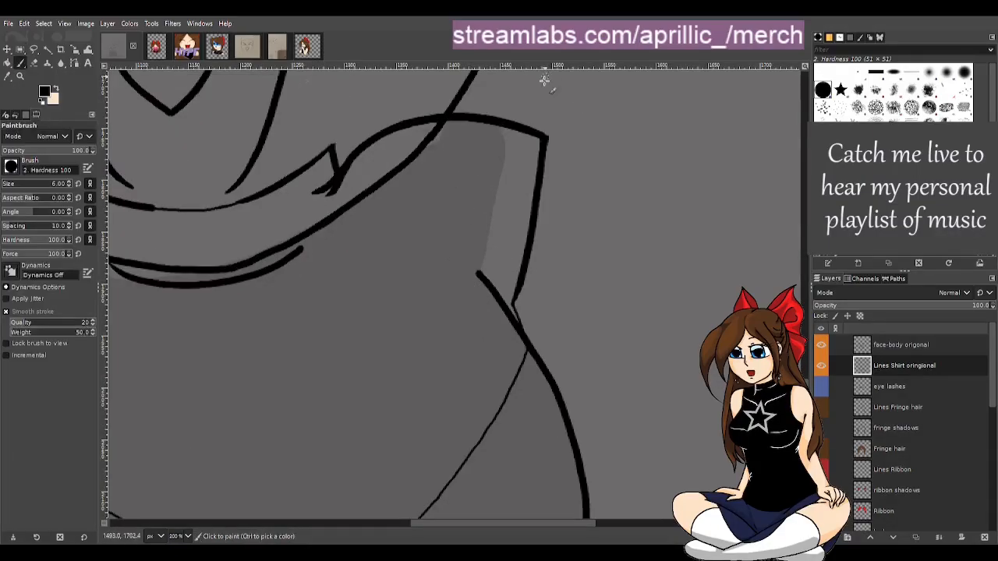
pyautogui.moveTo(496, 126)
pyautogui.mouseDown()
pyautogui.moveTo(499, 196)
pyautogui.moveTo(478, 281)
pyautogui.mouseUp()
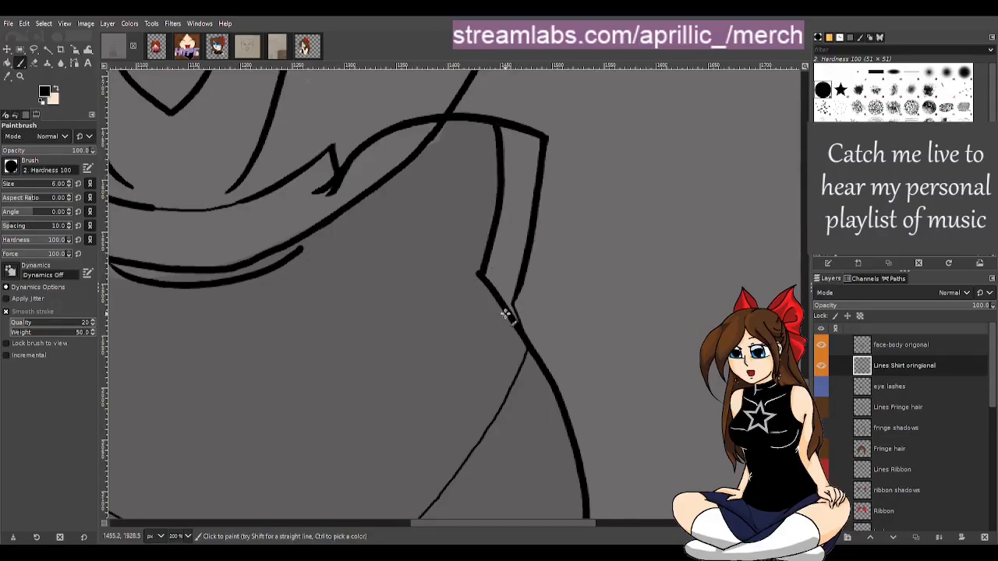
# Erase the old outer line of the collar's right edge with the Eraser
pyautogui.hotkey('shift', 'e')
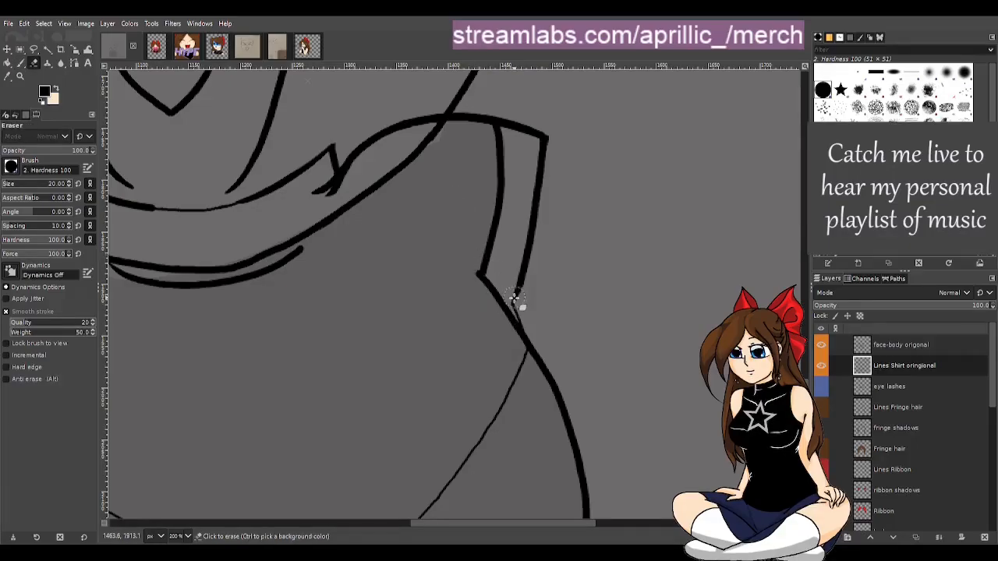
pyautogui.moveTo(518, 299)
pyautogui.mouseDown()
pyautogui.moveTo(534, 324)
pyautogui.moveTo(528, 316)
pyautogui.mouseUp()
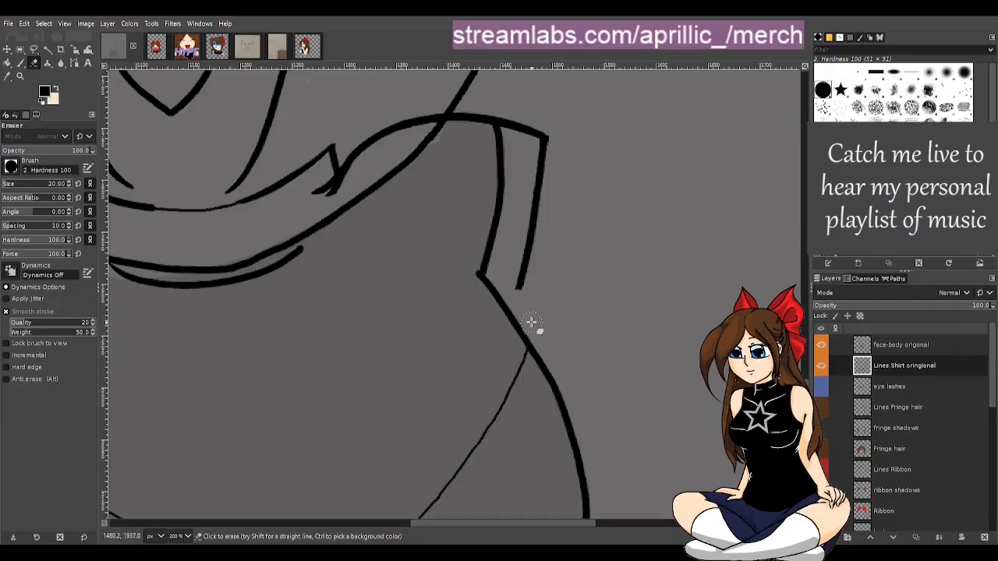
pyautogui.moveTo(523, 296)
pyautogui.mouseDown()
pyautogui.moveTo(542, 130)
pyautogui.moveTo(542, 185)
pyautogui.moveTo(533, 250)
pyautogui.moveTo(537, 187)
pyautogui.moveTo(515, 127)
pyautogui.mouseUp()
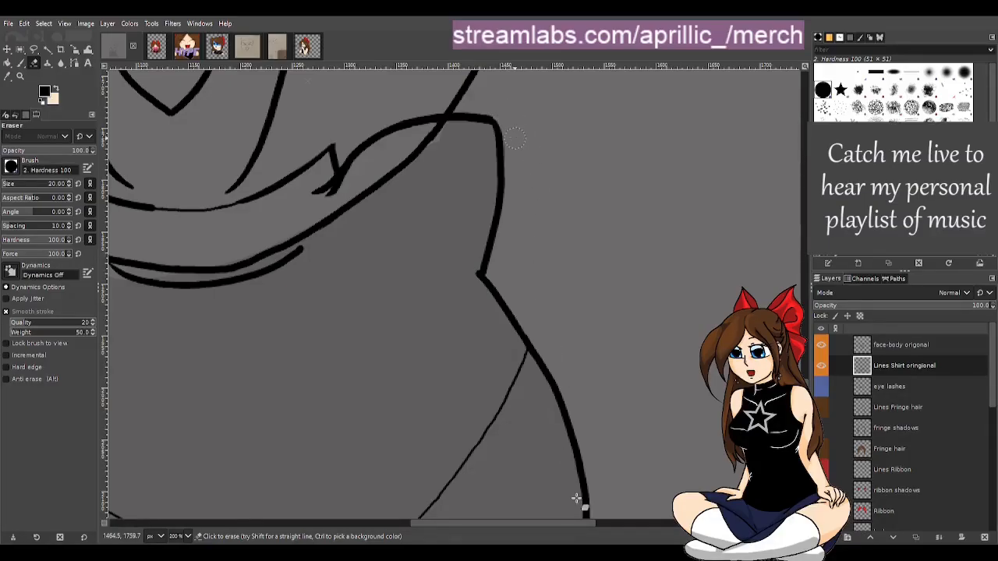
# Erase a stray mark at the collar's left corner
pyautogui.moveTo(571, 523)
pyautogui.mouseDown()
pyautogui.moveTo(474, 511)
pyautogui.moveTo(483, 516)
pyautogui.mouseUp()
pyautogui.press('r')
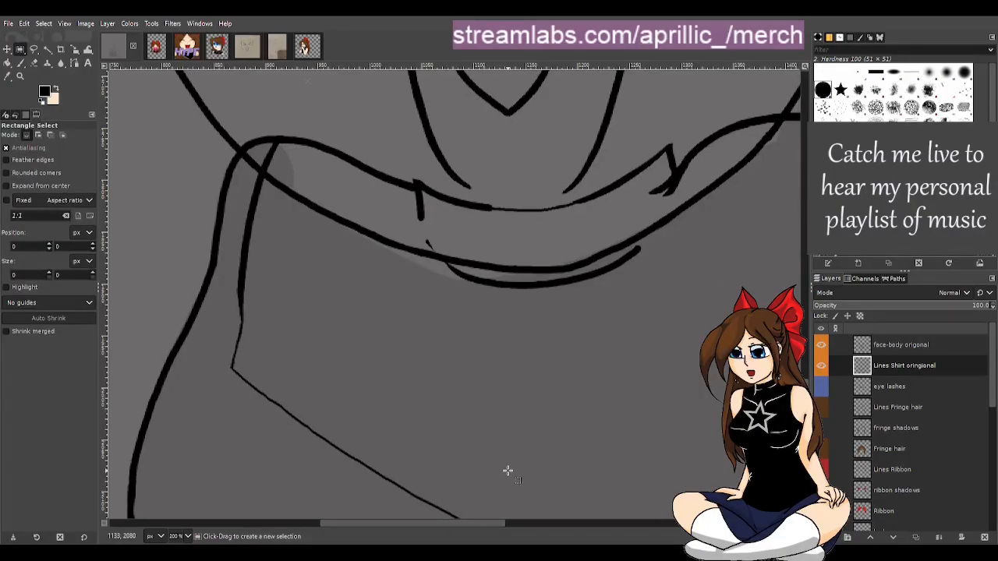
pyautogui.hotkey('shift', 'e')
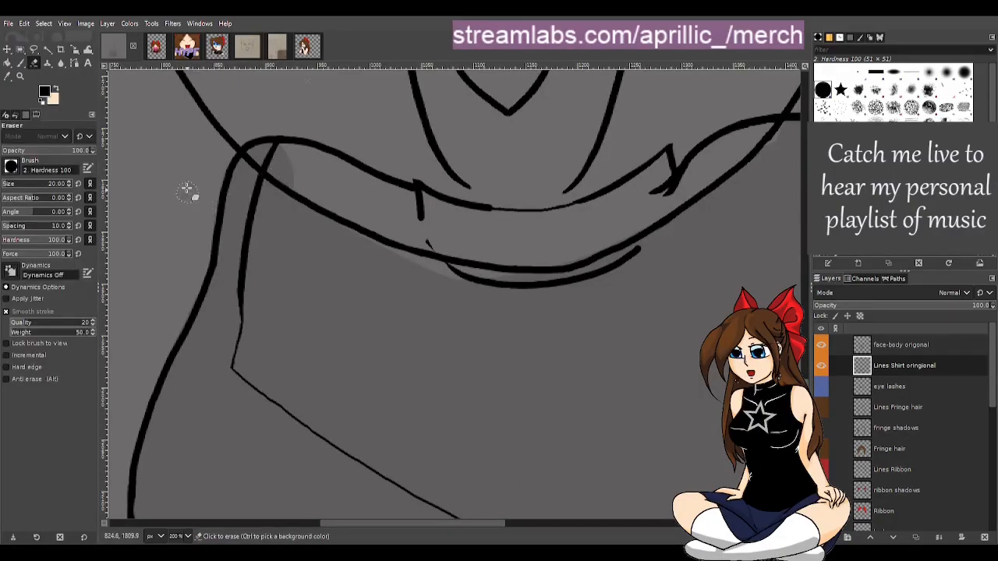
pyautogui.click(274, 155)
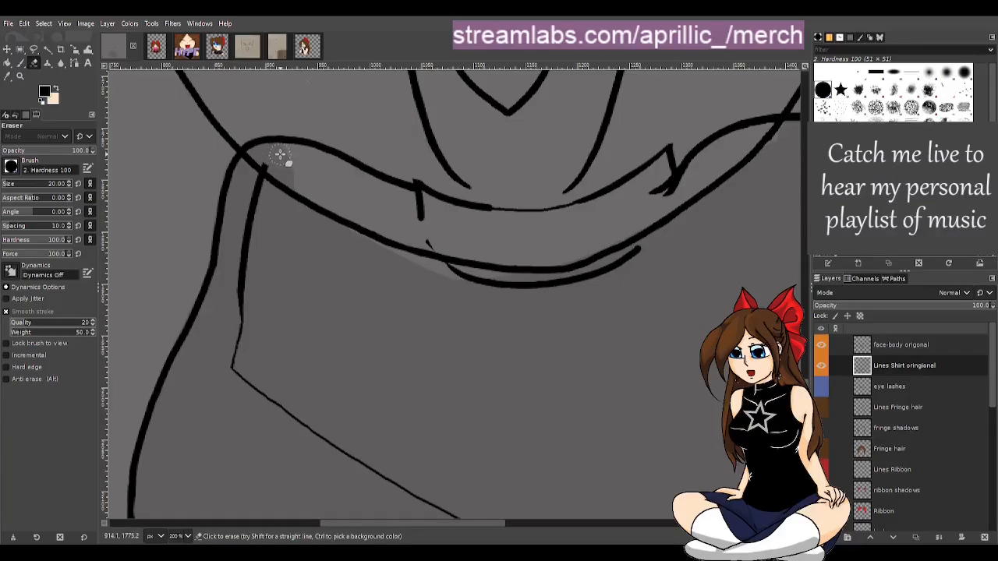
# Erase the thin V-shaped sketch line across the torso
pyautogui.moveTo(280, 156)
pyautogui.mouseDown()
pyautogui.moveTo(238, 364)
pyautogui.moveTo(272, 401)
pyautogui.moveTo(396, 483)
pyautogui.moveTo(411, 525)
pyautogui.moveTo(465, 524)
pyautogui.mouseUp()
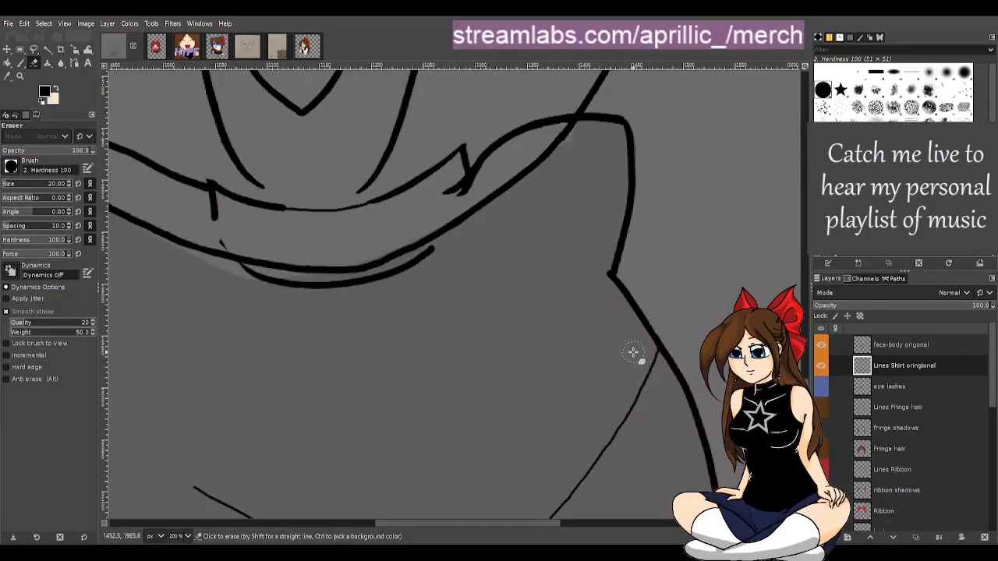
pyautogui.moveTo(654, 365); pyautogui.dragTo(648, 356)
pyautogui.moveTo(653, 383); pyautogui.dragTo(565, 476)
pyautogui.scroll(-5, 671, 366)
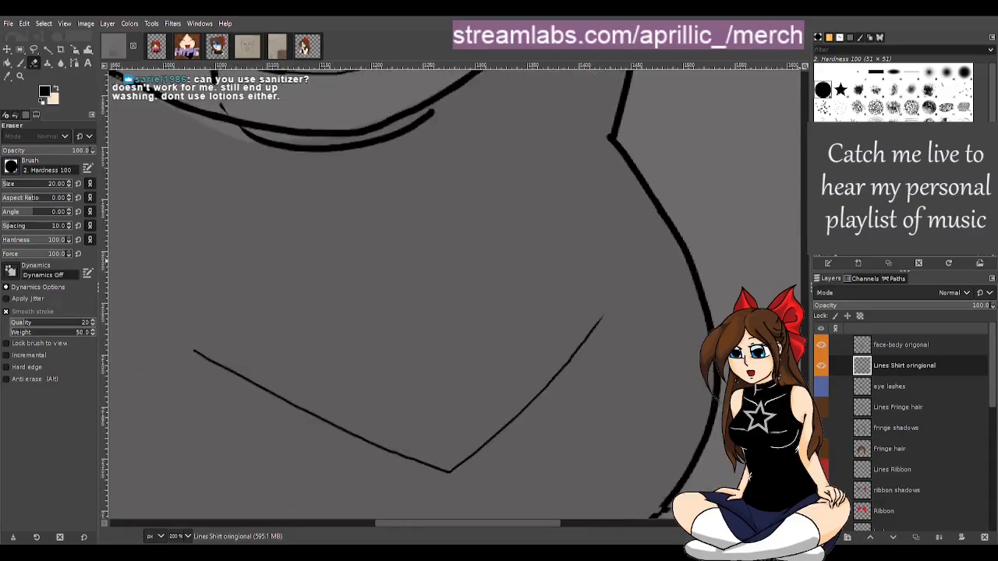
pyautogui.moveTo(612, 231)
pyautogui.mouseDown()
pyautogui.moveTo(566, 297)
pyautogui.moveTo(443, 415)
pyautogui.moveTo(427, 410)
pyautogui.moveTo(454, 407)
pyautogui.moveTo(343, 368)
pyautogui.moveTo(173, 277)
pyautogui.mouseUp()
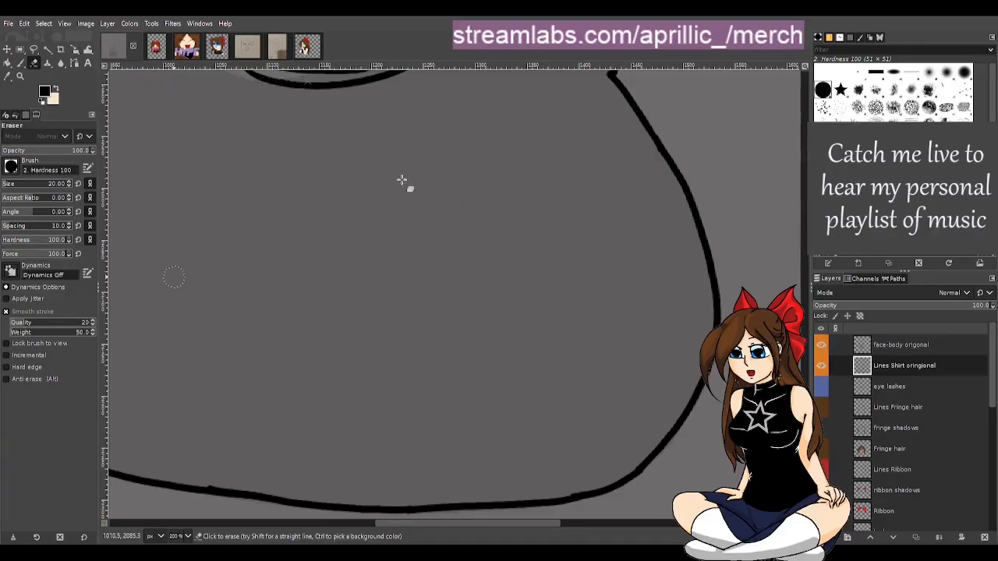
# Review the cleaned shirt outline and look through the other open images before returning to the emote base
pyautogui.press('r')
pyautogui.press('1')
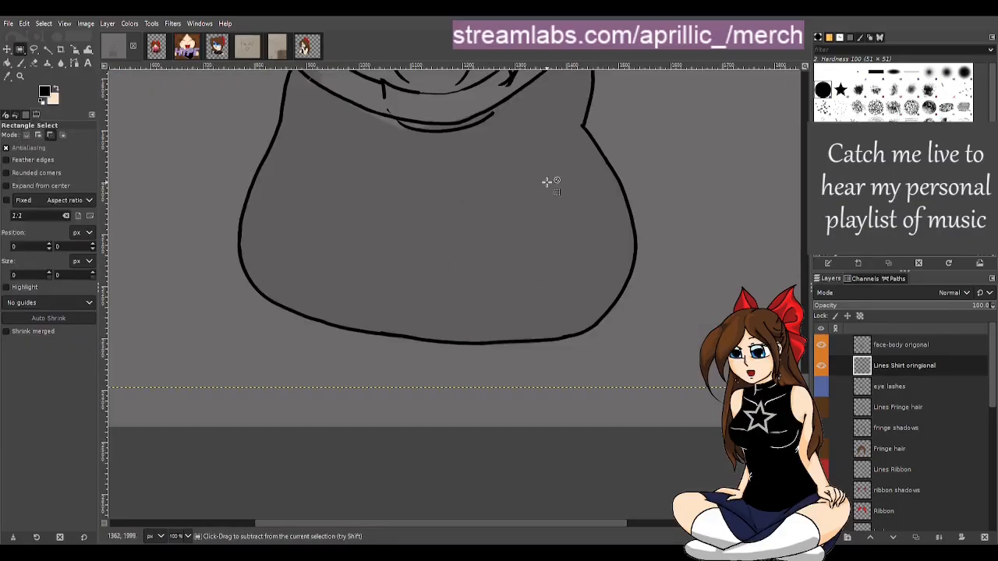
pyautogui.press('-')
pyautogui.scroll(6, 528, 305)
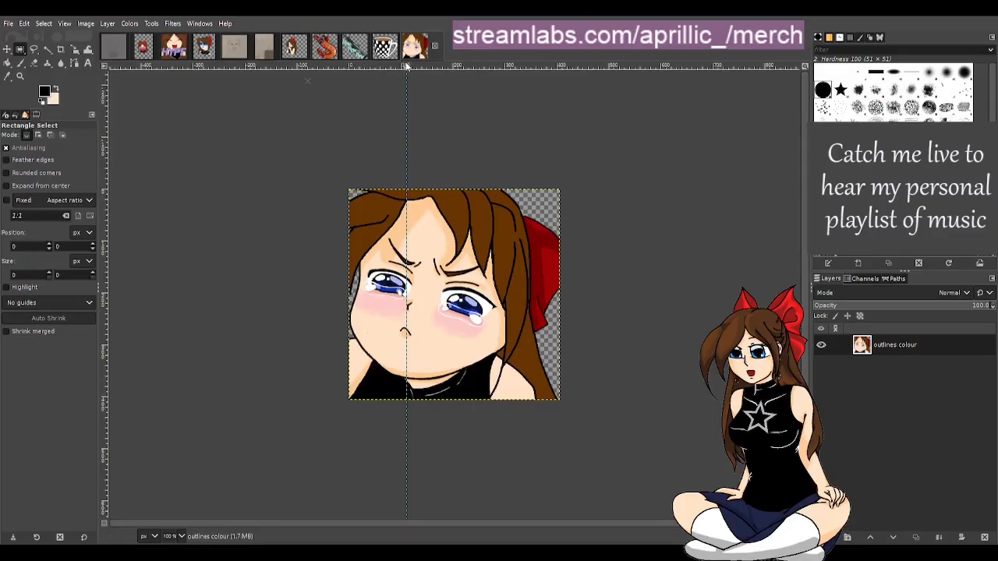
pyautogui.click(435, 48)
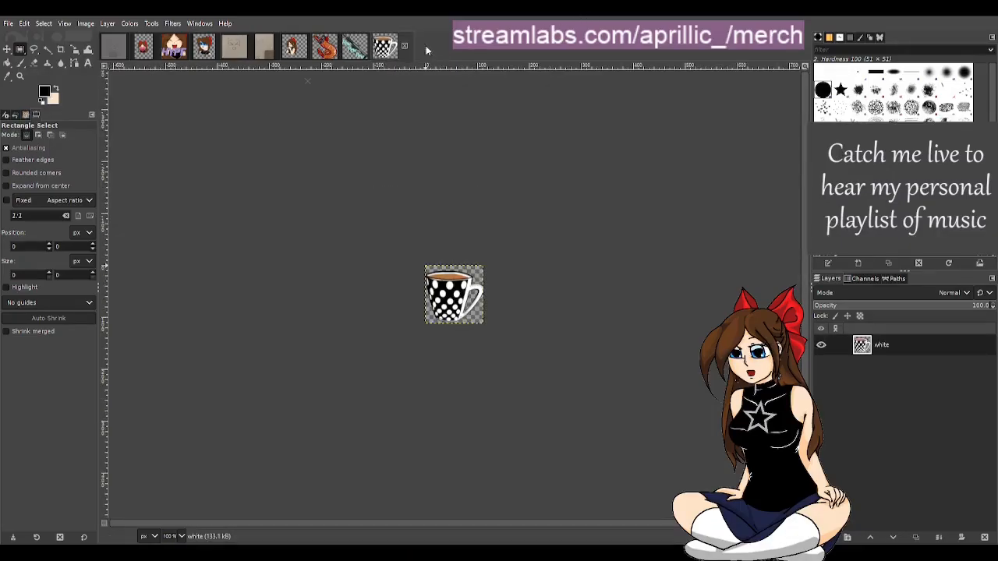
pyautogui.click(405, 47)
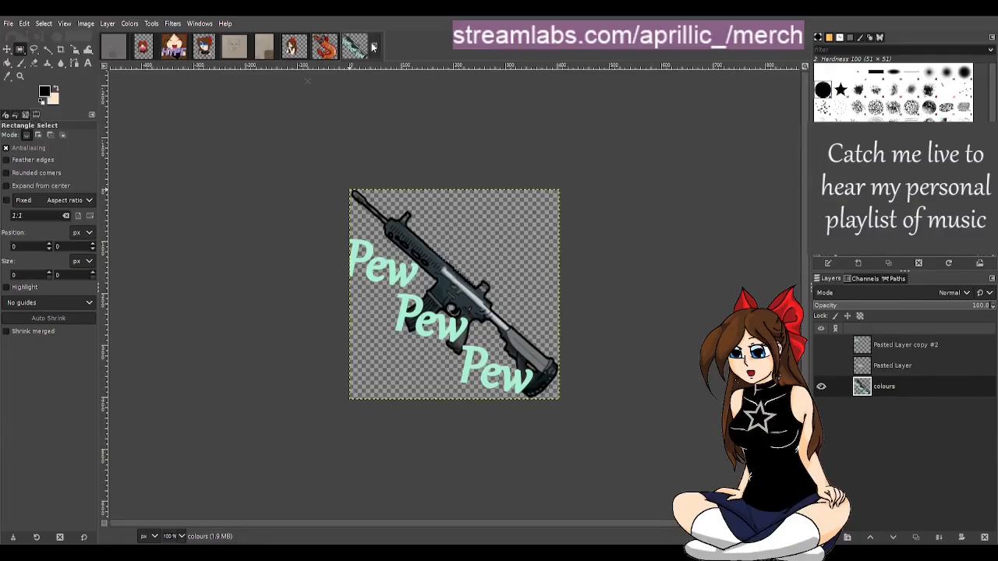
pyautogui.click(374, 48)
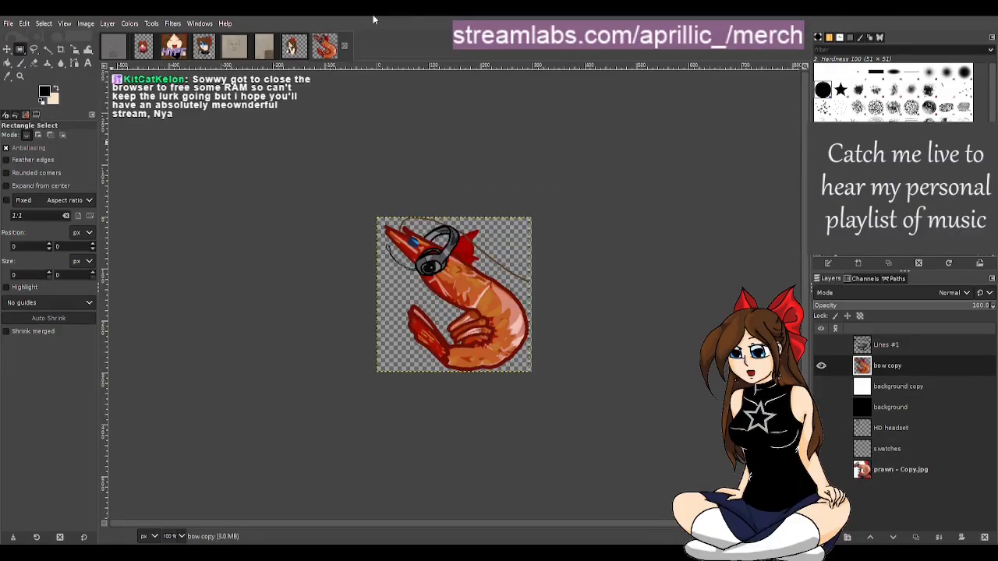
pyautogui.click(345, 47)
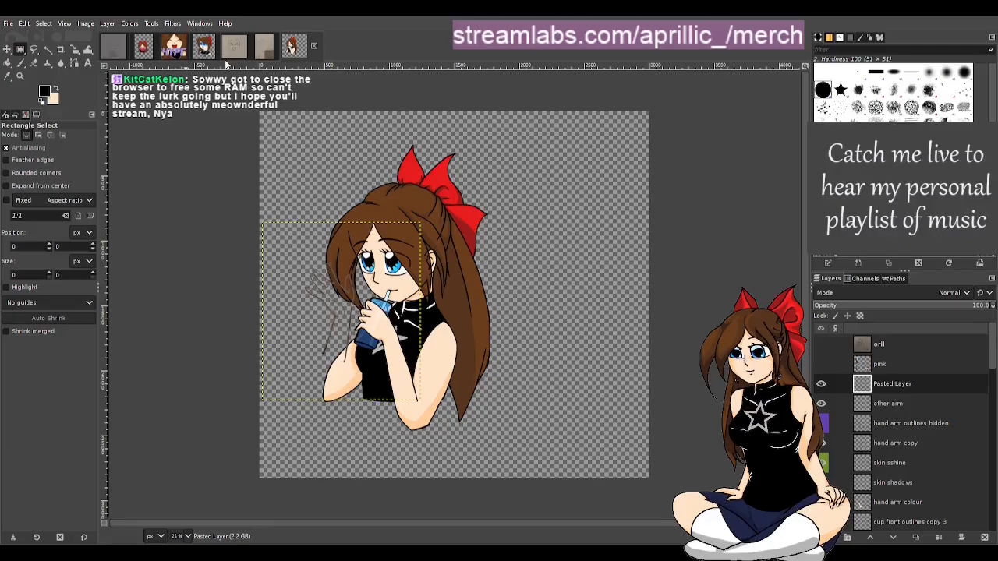
pyautogui.click(114, 50)
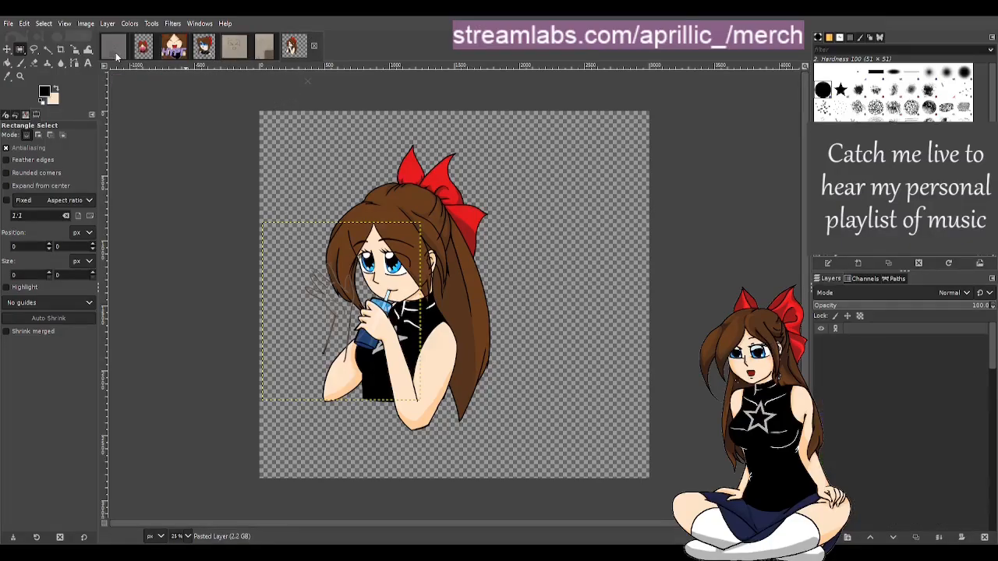
pyautogui.scroll(-4, 511, 233)
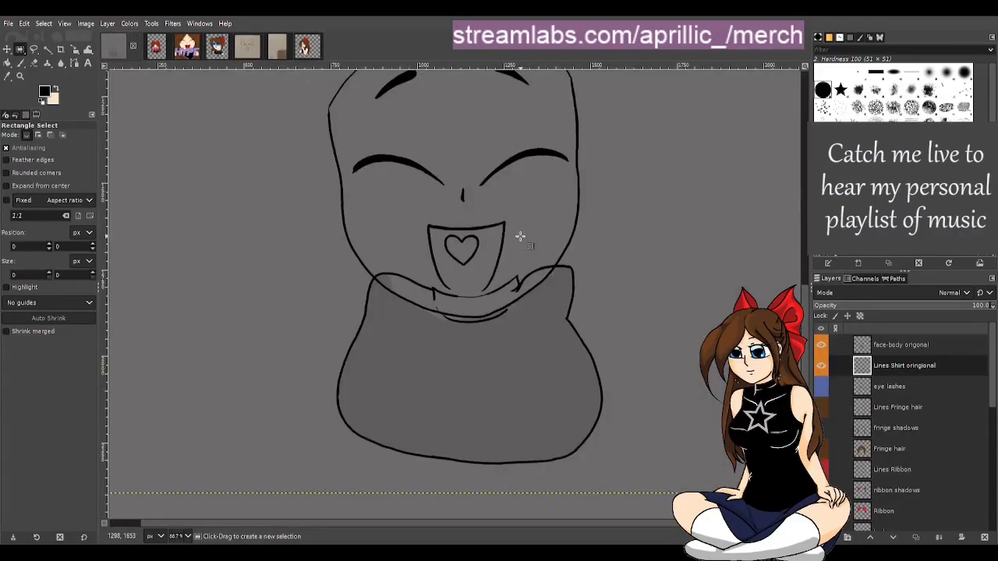
pyautogui.scroll(1, 461, 450)
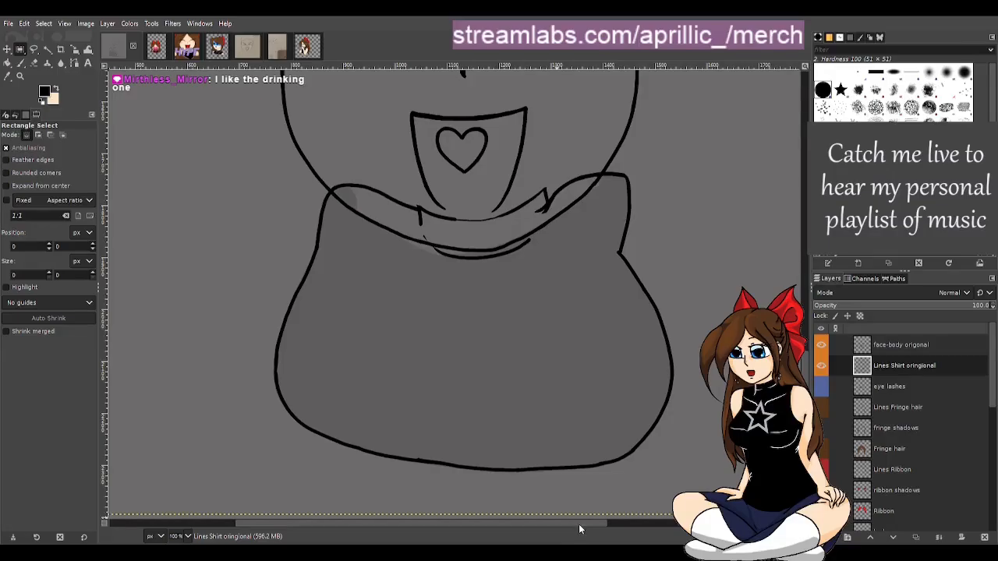
pyautogui.hscroll(1, 579, 529)
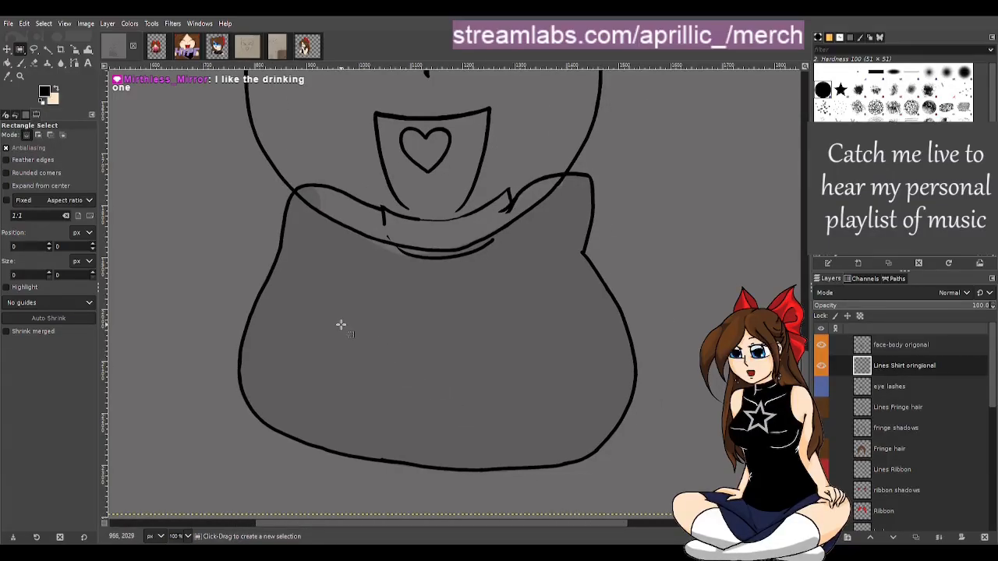
# Select the body free layer and set its opacity to 66.2
pyautogui.press('ctrl')
pyautogui.scroll(1, 343, 323)
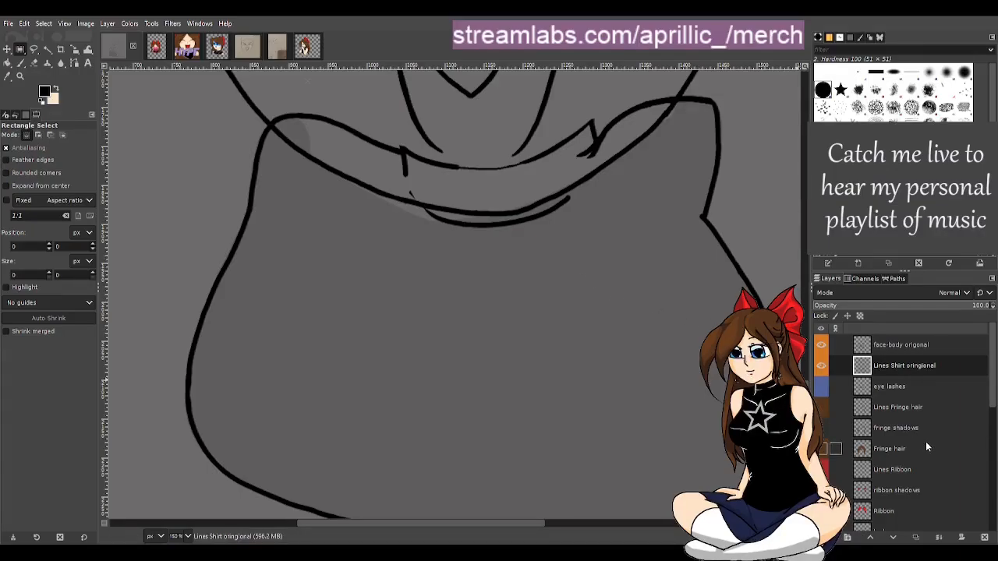
pyautogui.scroll(-2, 925, 441)
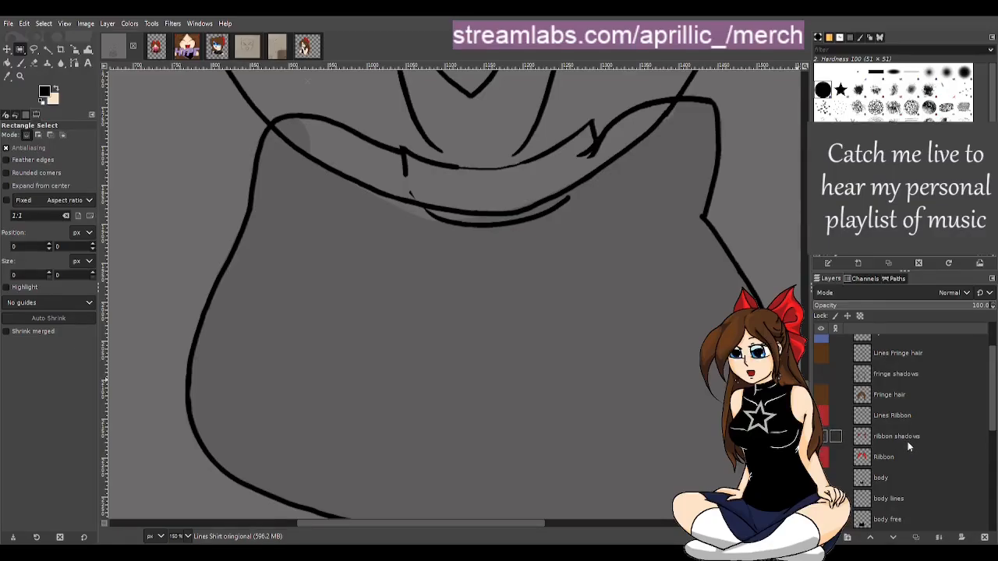
pyautogui.scroll(-3, 907, 441)
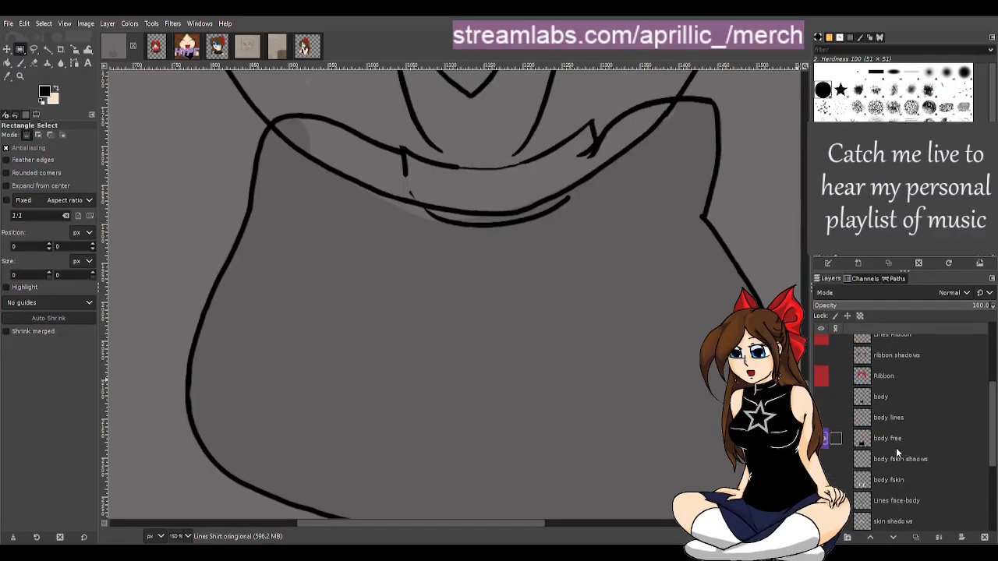
pyautogui.click(893, 439)
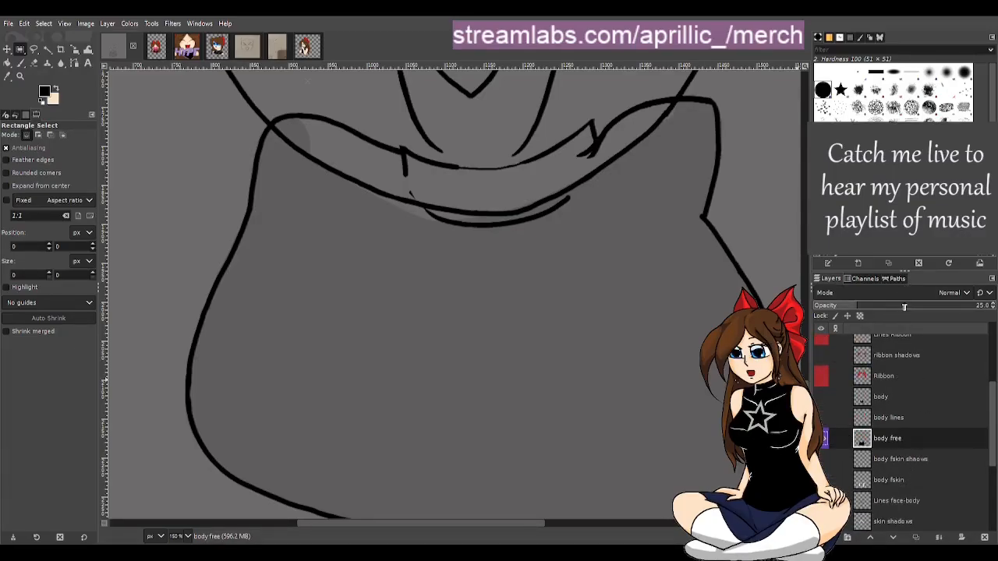
pyautogui.moveTo(905, 307); pyautogui.dragTo(931, 310)
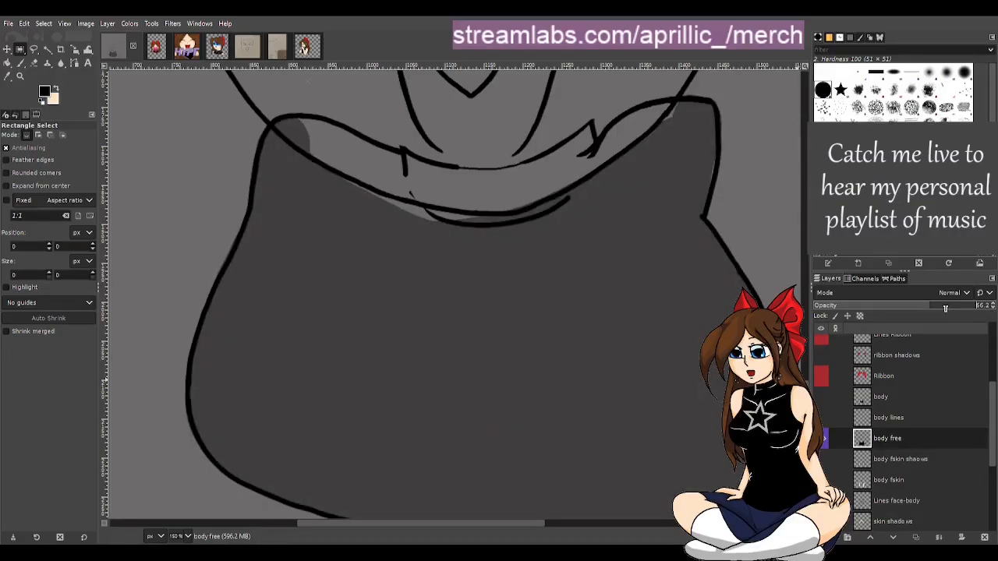
pyautogui.moveTo(515, 525); pyautogui.dragTo(538, 520)
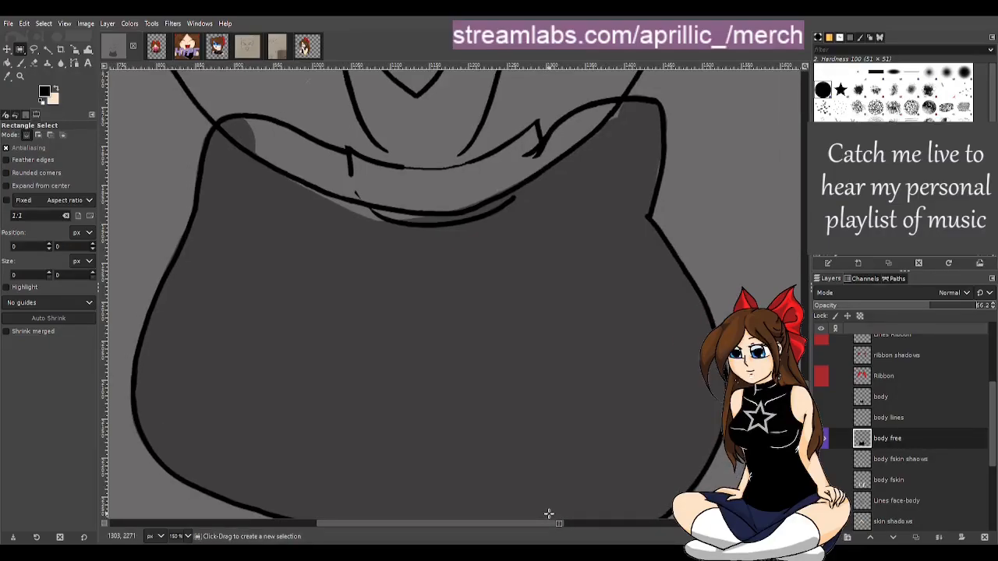
# Fill the gap beneath the collar line on the body free layer with the Paintbrush at size 12
pyautogui.press('p')
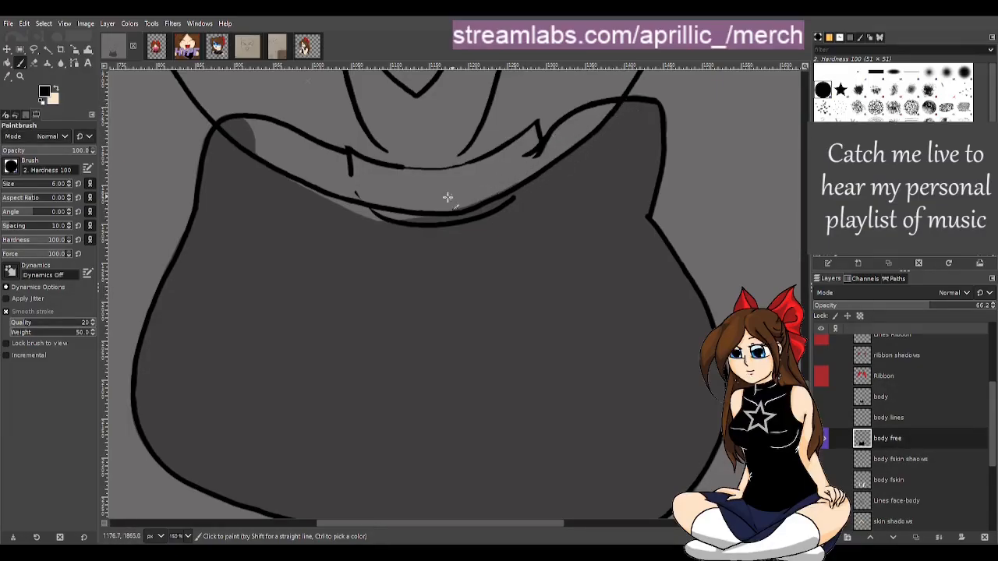
pyautogui.click(5, 185)
pyautogui.moveTo(250, 139)
pyautogui.mouseDown()
pyautogui.moveTo(331, 199)
pyautogui.moveTo(434, 214)
pyautogui.moveTo(351, 219)
pyautogui.moveTo(445, 209)
pyautogui.moveTo(545, 171)
pyautogui.moveTo(500, 180)
pyautogui.moveTo(564, 153)
pyautogui.moveTo(487, 203)
pyautogui.moveTo(571, 156)
pyautogui.moveTo(519, 171)
pyautogui.moveTo(596, 115)
pyautogui.moveTo(548, 150)
pyautogui.moveTo(596, 113)
pyautogui.moveTo(546, 148)
pyautogui.moveTo(562, 130)
pyautogui.moveTo(619, 105)
pyautogui.moveTo(563, 144)
pyautogui.moveTo(595, 122)
pyautogui.moveTo(567, 151)
pyautogui.mouseUp()
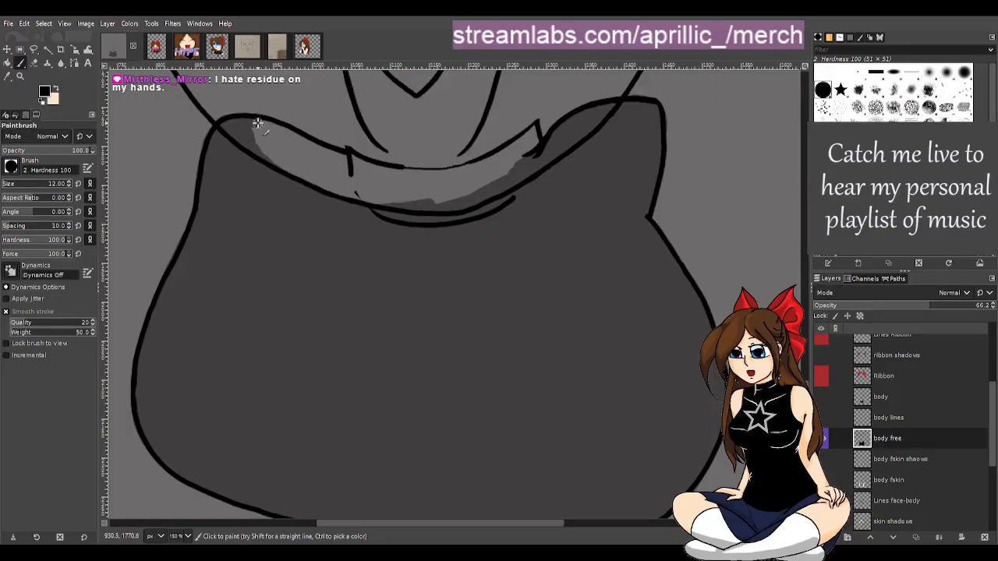
pyautogui.moveTo(257, 124)
pyautogui.mouseDown()
pyautogui.moveTo(330, 152)
pyautogui.moveTo(333, 169)
pyautogui.moveTo(353, 162)
pyautogui.moveTo(280, 128)
pyautogui.moveTo(232, 125)
pyautogui.moveTo(356, 167)
pyautogui.moveTo(246, 137)
pyautogui.moveTo(334, 164)
pyautogui.moveTo(343, 172)
pyautogui.moveTo(257, 150)
pyautogui.moveTo(361, 180)
pyautogui.moveTo(261, 165)
pyautogui.moveTo(343, 189)
pyautogui.moveTo(300, 161)
pyautogui.moveTo(368, 192)
pyautogui.moveTo(313, 179)
pyautogui.moveTo(349, 202)
pyautogui.moveTo(329, 189)
pyautogui.moveTo(377, 202)
pyautogui.moveTo(484, 190)
pyautogui.moveTo(362, 198)
pyautogui.moveTo(353, 188)
pyautogui.moveTo(400, 187)
pyautogui.mouseUp()
pyautogui.hotkey('ctrl', 'z')
pyautogui.moveTo(352, 160)
pyautogui.mouseDown()
pyautogui.moveTo(419, 173)
pyautogui.moveTo(476, 165)
pyautogui.moveTo(414, 177)
pyautogui.moveTo(376, 174)
pyautogui.moveTo(429, 174)
pyautogui.moveTo(353, 167)
pyautogui.moveTo(387, 198)
pyautogui.moveTo(387, 187)
pyautogui.moveTo(450, 199)
pyautogui.moveTo(387, 180)
pyautogui.moveTo(455, 191)
pyautogui.moveTo(412, 191)
pyautogui.moveTo(498, 176)
pyautogui.moveTo(529, 149)
pyautogui.mouseUp()
pyautogui.moveTo(522, 161)
pyautogui.mouseDown()
pyautogui.moveTo(529, 138)
pyautogui.moveTo(507, 151)
pyautogui.moveTo(536, 132)
pyautogui.moveTo(463, 173)
pyautogui.moveTo(512, 151)
pyautogui.moveTo(475, 187)
pyautogui.moveTo(510, 156)
pyautogui.moveTo(448, 193)
pyautogui.moveTo(489, 167)
pyautogui.moveTo(404, 186)
pyautogui.mouseUp()
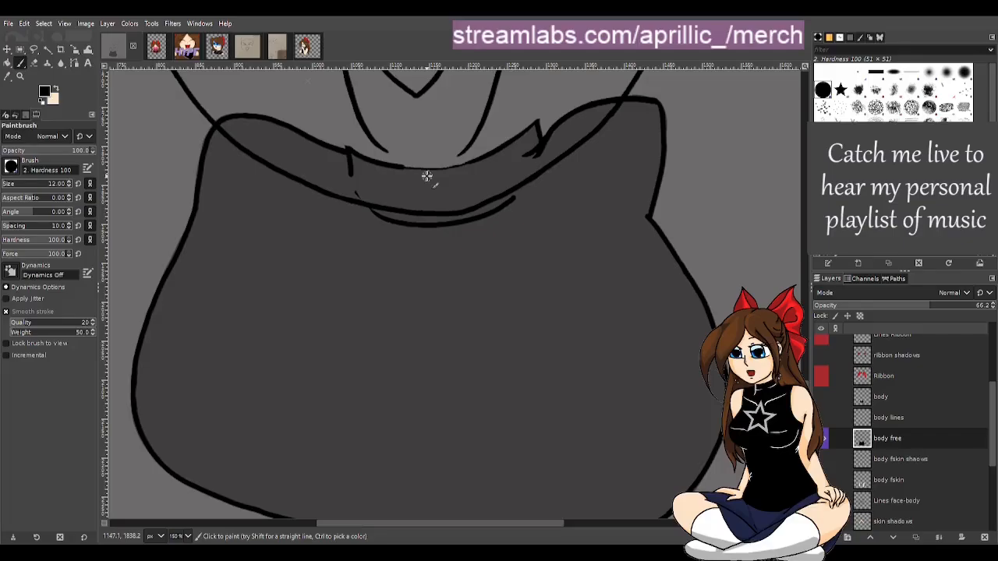
# Erase a small overpainted spot above the collar's centre line with the Eraser
pyautogui.hotkey('shift', 'e')
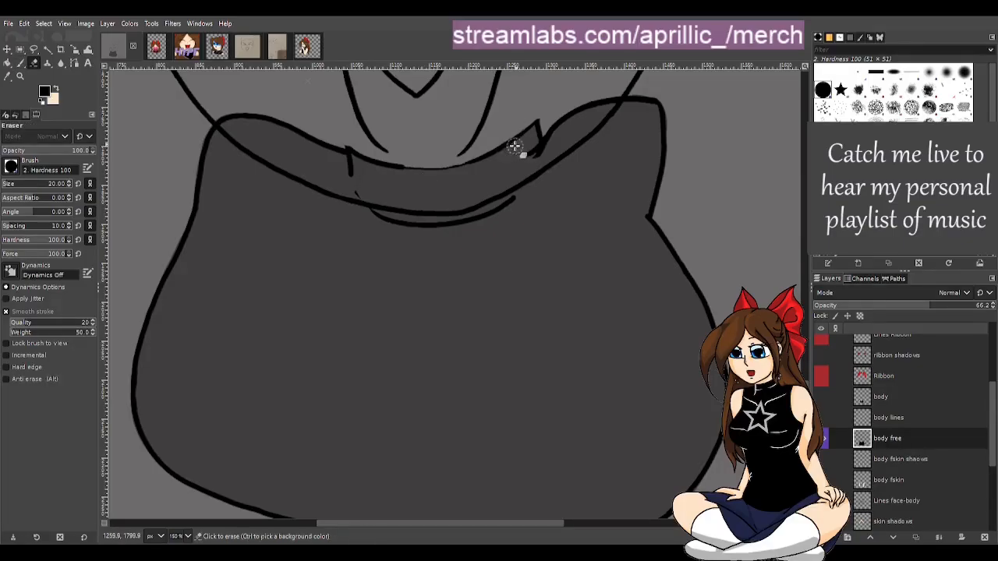
pyautogui.click(442, 159)
pyautogui.moveTo(443, 160); pyautogui.dragTo(466, 156)
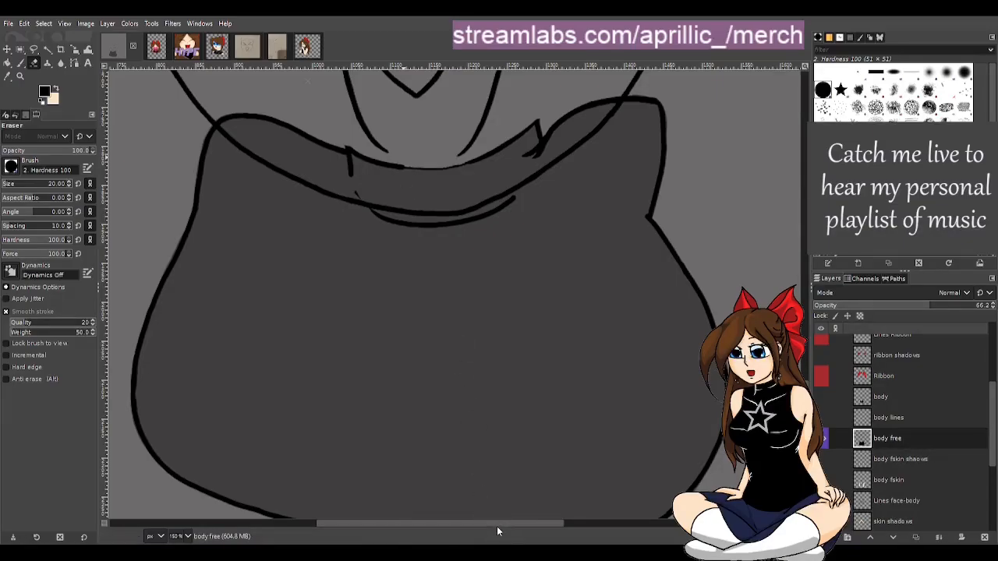
pyautogui.press('r')
pyautogui.press('1')
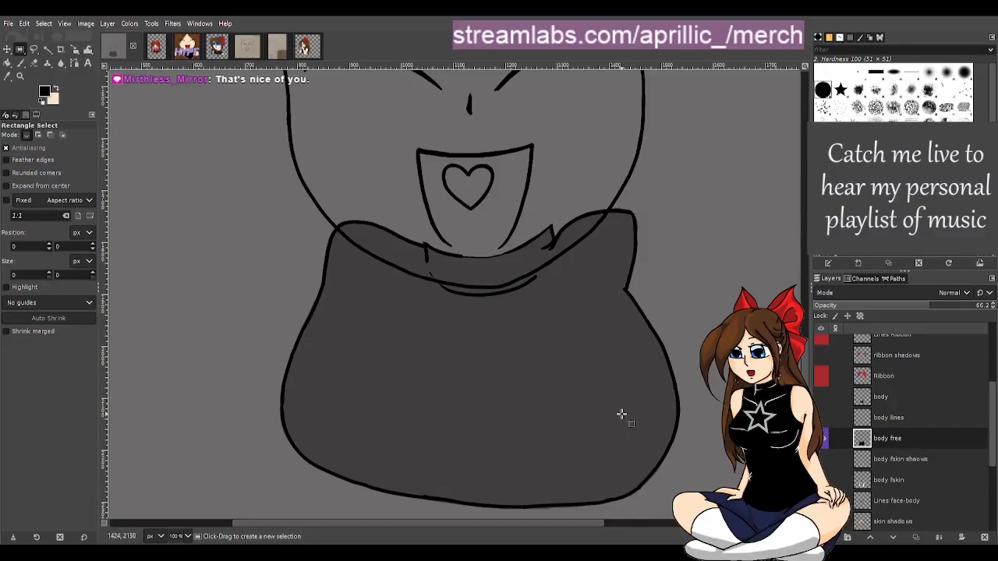
# Reveal the body lines layer, select it, and remove it from the layer stack
pyautogui.scroll(-2, 624, 418)
pyautogui.scroll(3, 630, 425)
pyautogui.scroll(2, 638, 430)
pyautogui.scroll(-2, 648, 428)
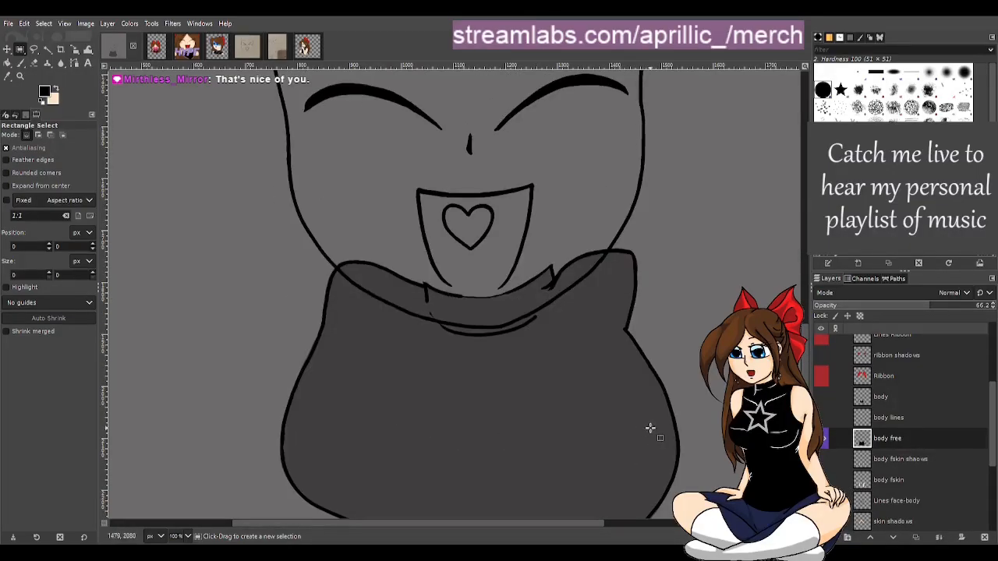
pyautogui.click(823, 420)
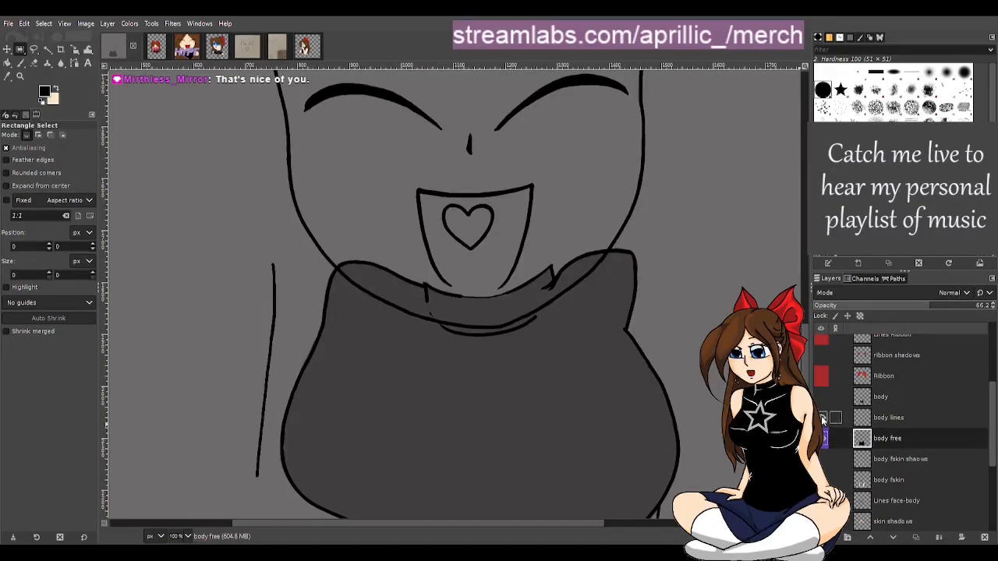
pyautogui.scroll(-1, 574, 382)
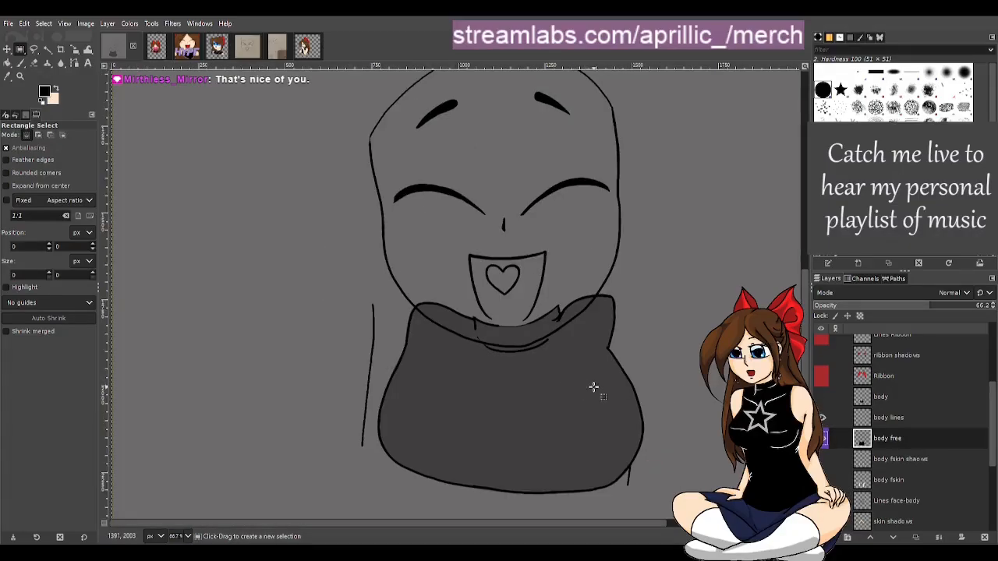
pyautogui.click(891, 425)
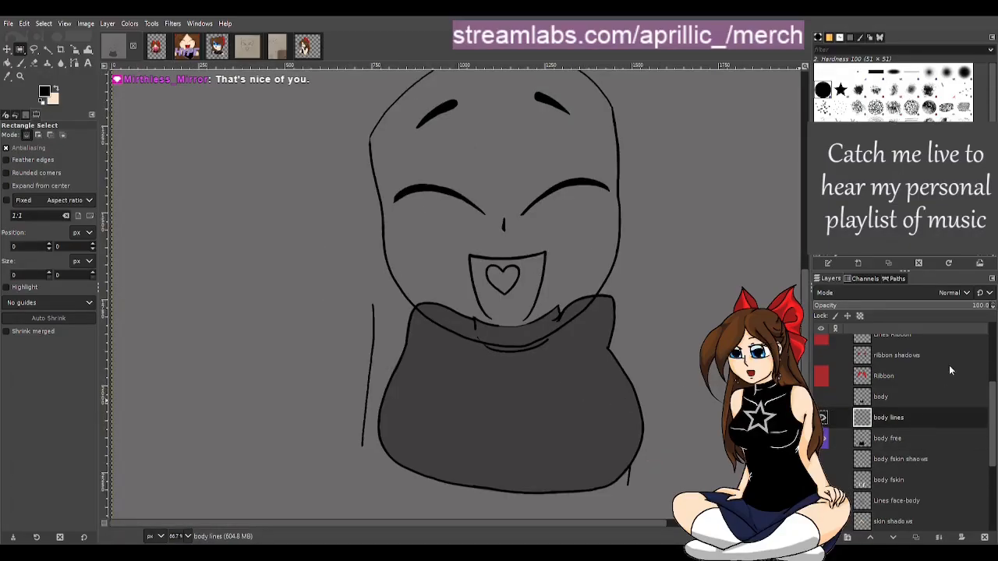
pyautogui.click(838, 294)
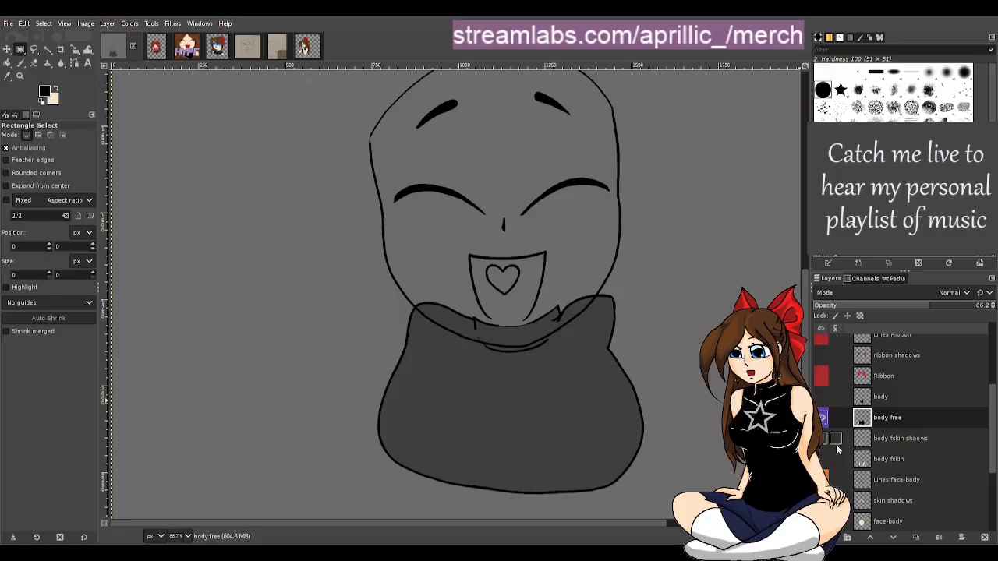
# Show the body layer and briefly toggle the body fskin layer on and off to compare against the new shirt
pyautogui.click(820, 398)
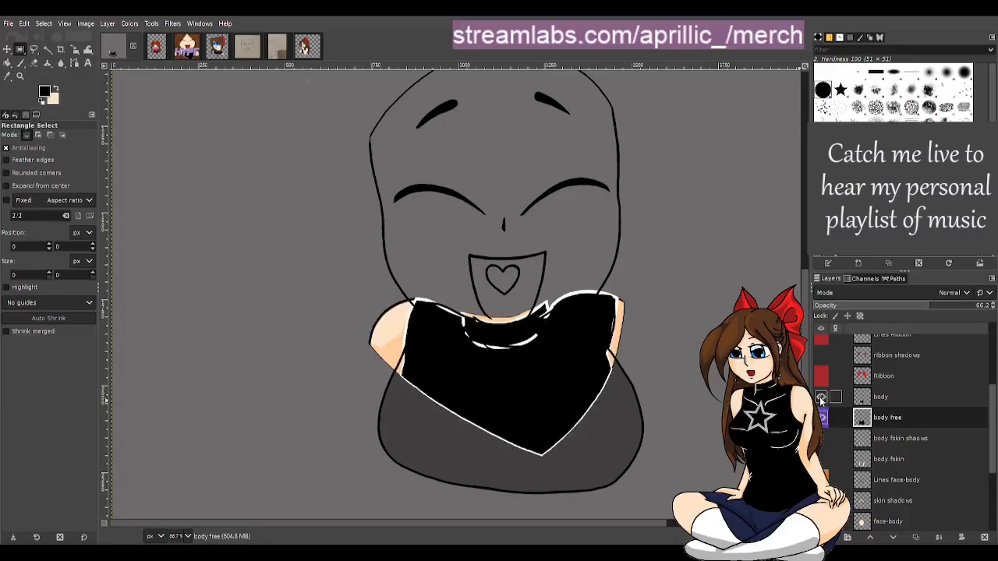
pyautogui.click(821, 399)
pyautogui.click(821, 399)
pyautogui.click(821, 459)
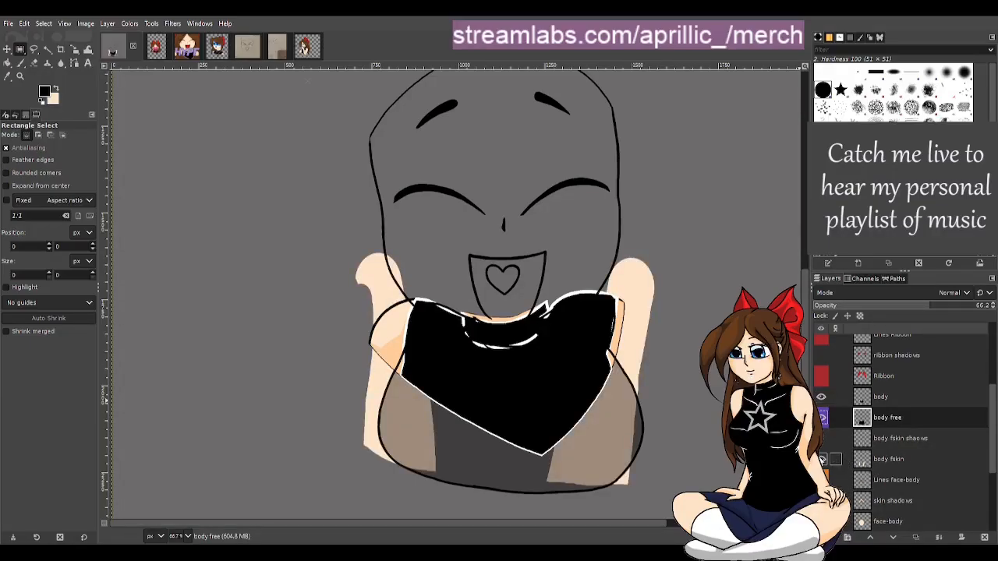
pyautogui.click(822, 460)
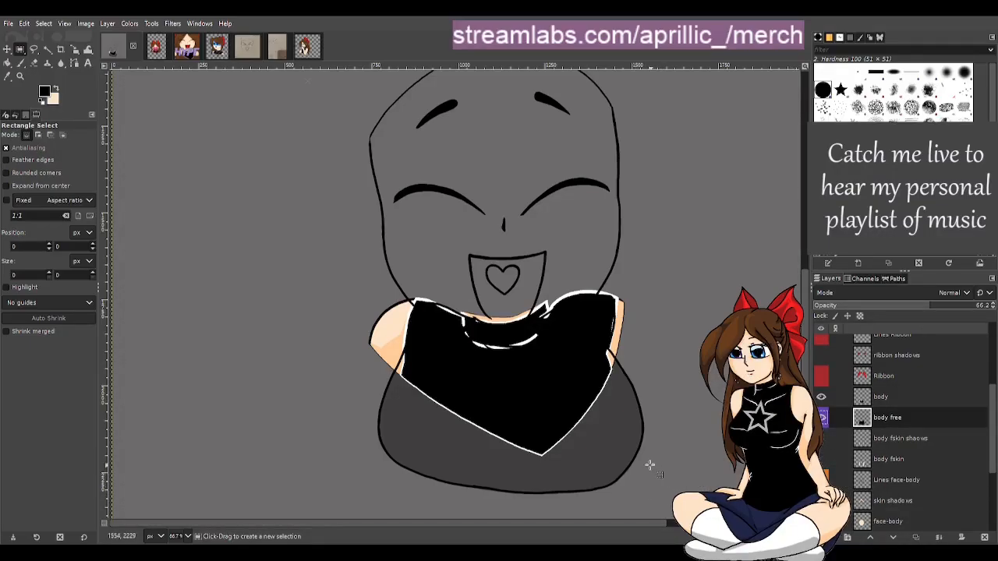
# Look through the other open emote images and the scanned sketch before returning to the emote base
pyautogui.click(308, 48)
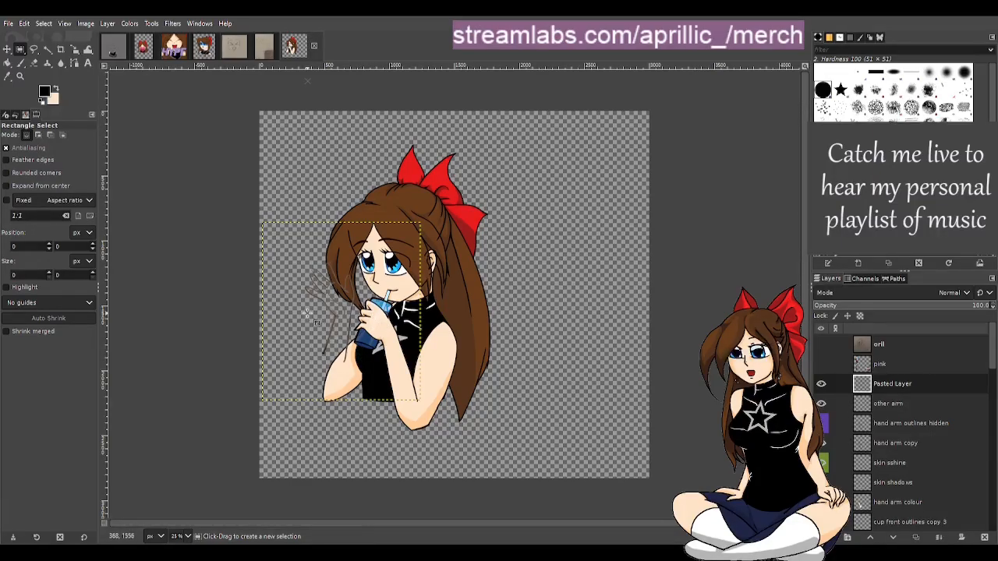
pyautogui.keyDown('ctrl'); pyautogui.scroll(1, 307, 299); pyautogui.keyUp('ctrl')
pyautogui.keyDown('ctrl'); pyautogui.scroll(1, 311, 290); pyautogui.keyUp('ctrl')
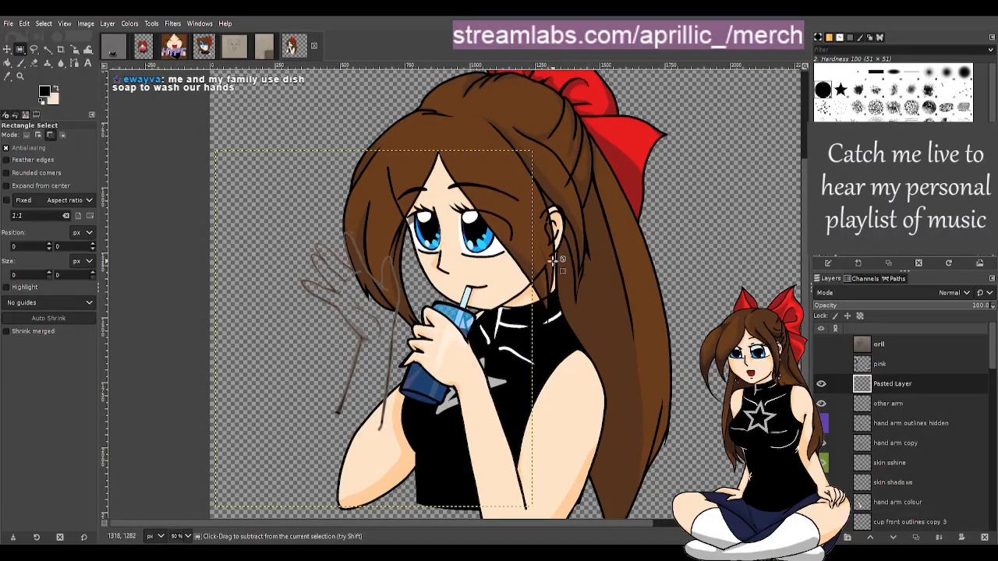
pyautogui.scroll(1, 552, 259)
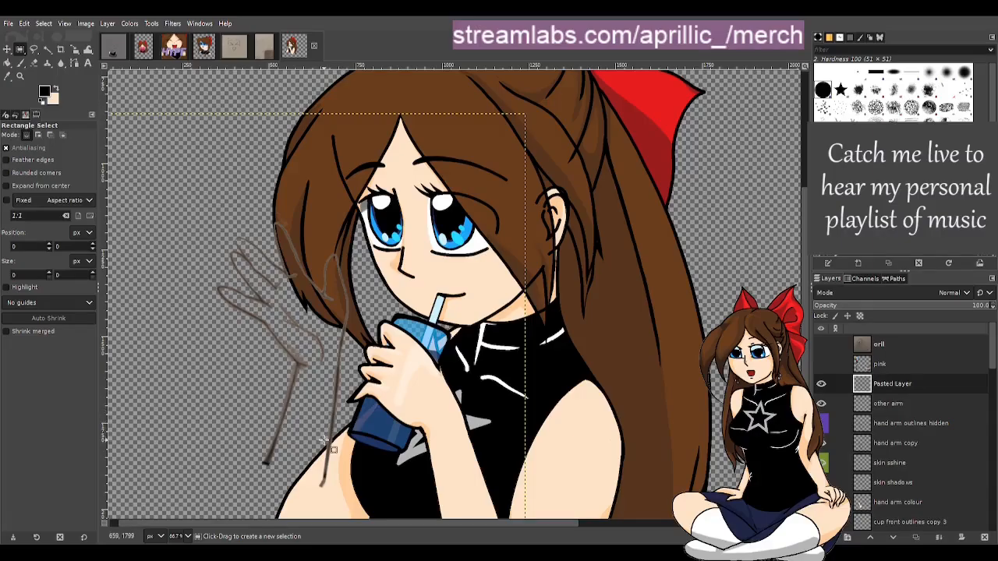
pyautogui.scroll(-3, 343, 439)
pyautogui.scroll(1, 355, 433)
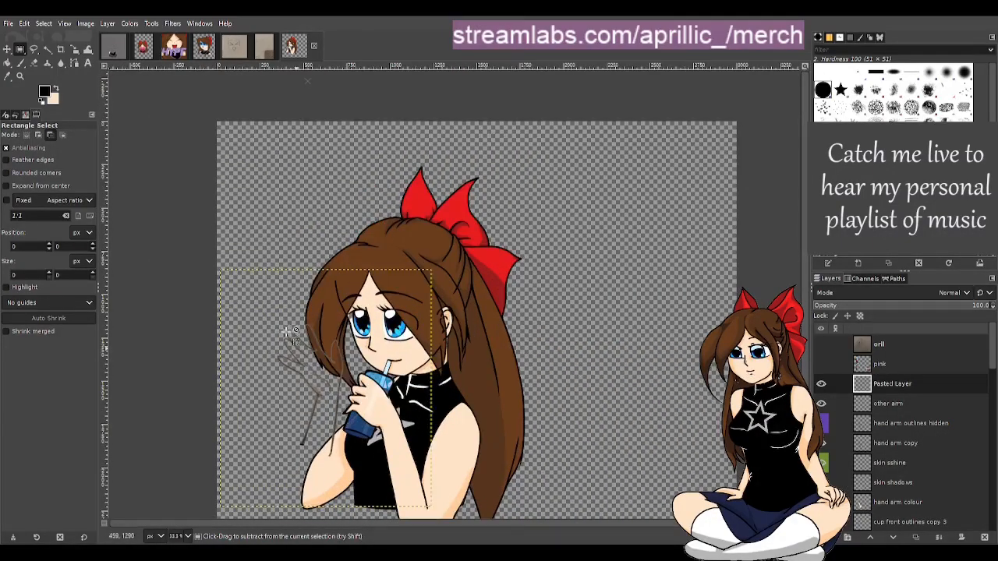
pyautogui.click(205, 53)
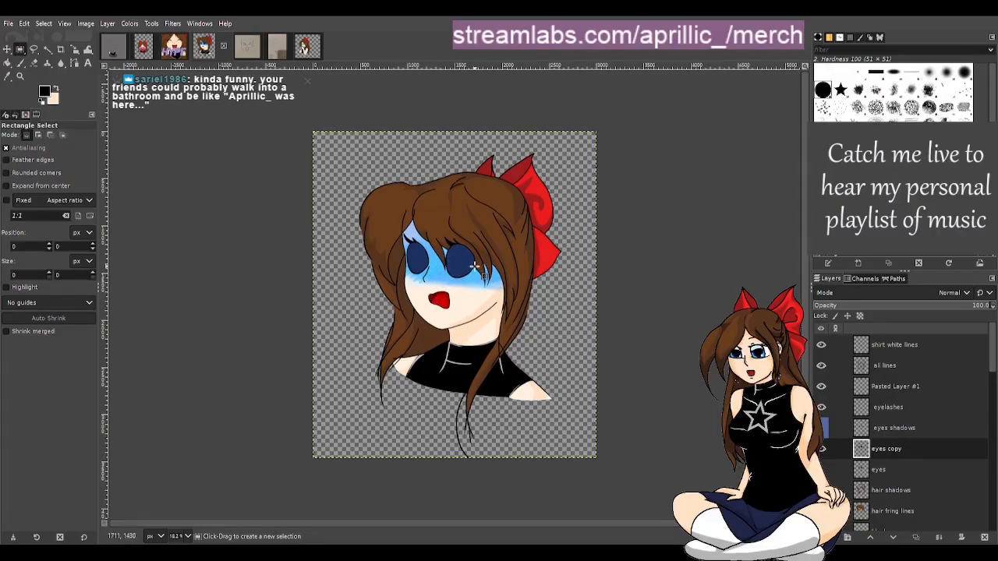
pyautogui.click(174, 45)
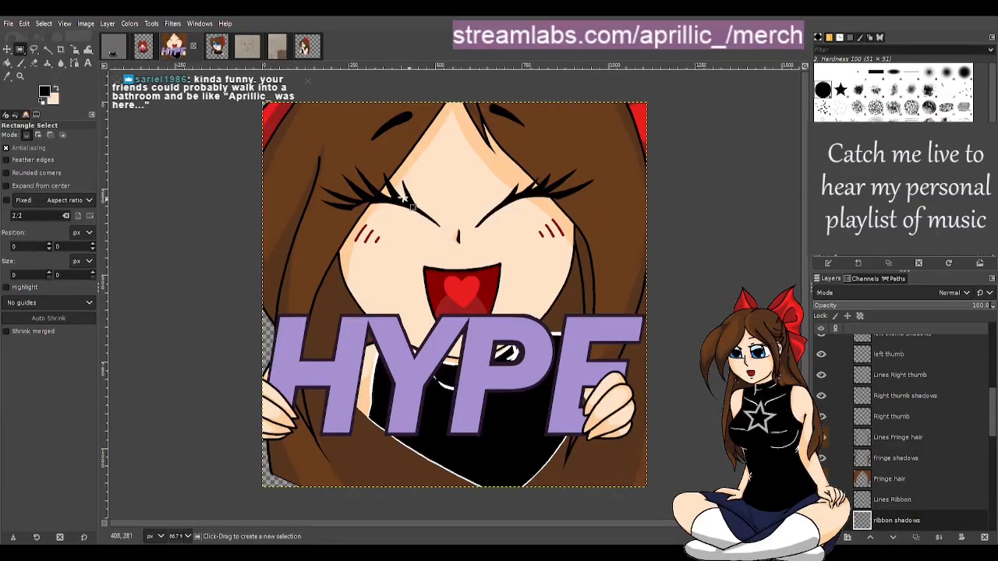
pyautogui.click(218, 49)
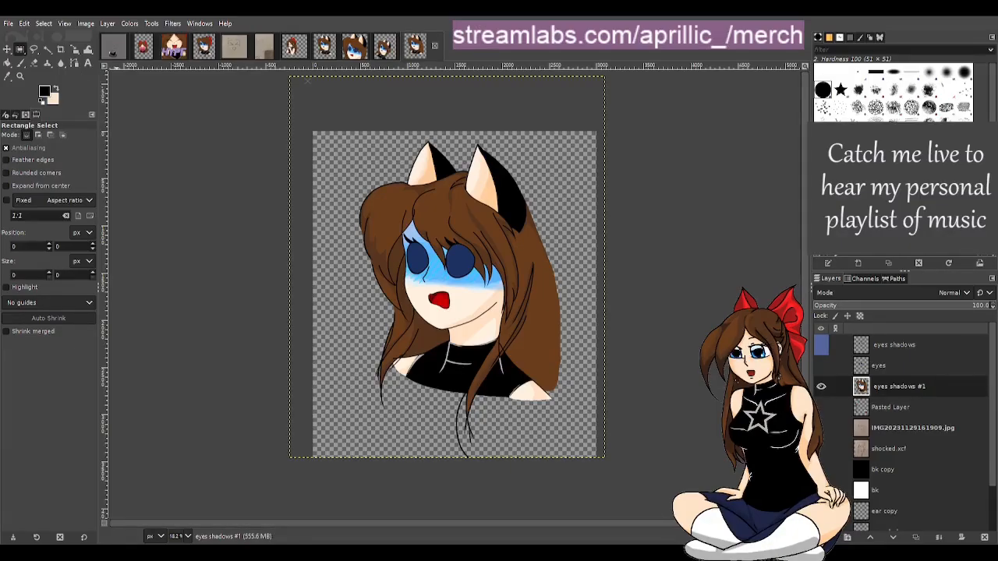
pyautogui.click(385, 53)
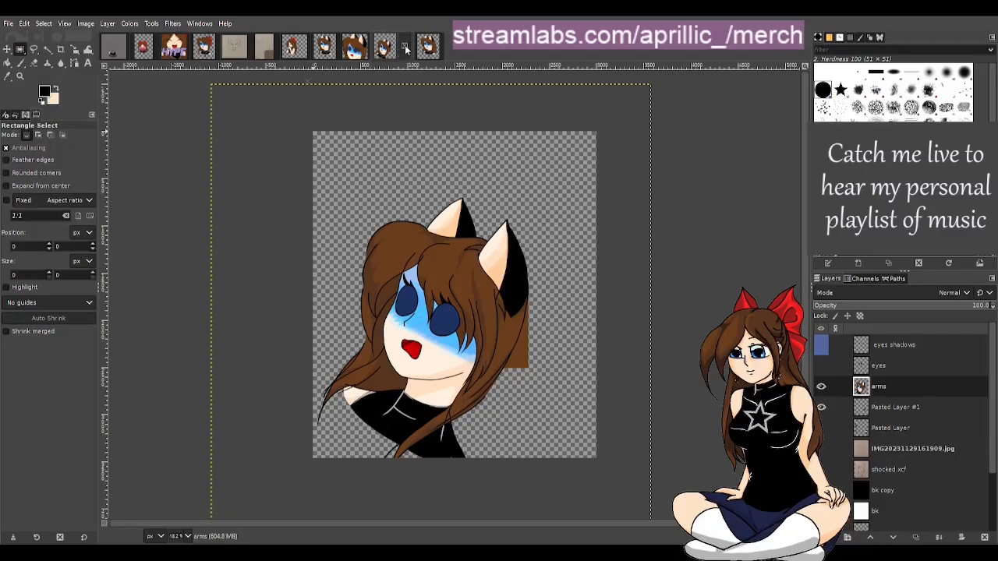
pyautogui.click(404, 46)
pyautogui.click(355, 47)
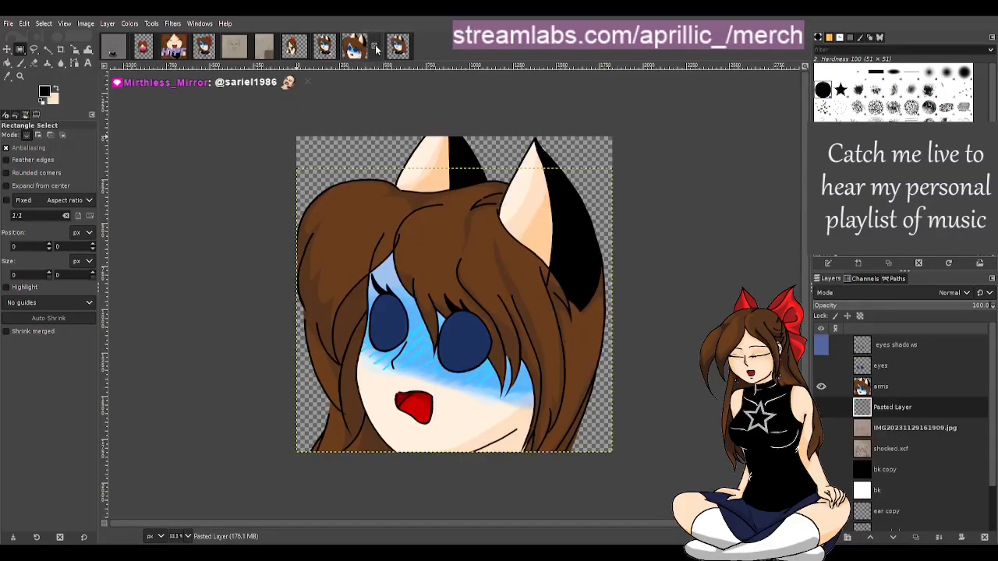
pyautogui.click(374, 47)
pyautogui.click(321, 48)
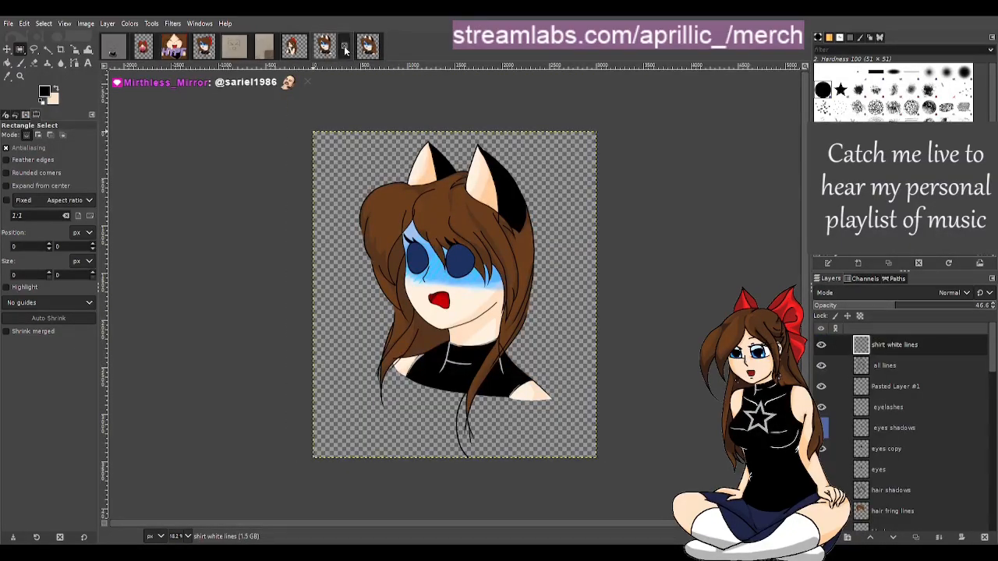
pyautogui.click(344, 47)
pyautogui.click(208, 48)
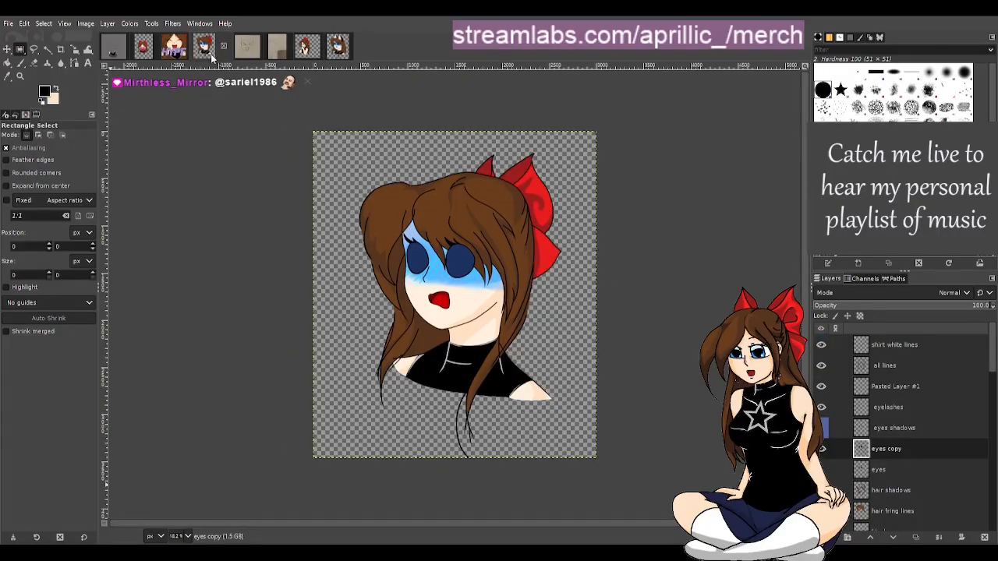
pyautogui.click(346, 48)
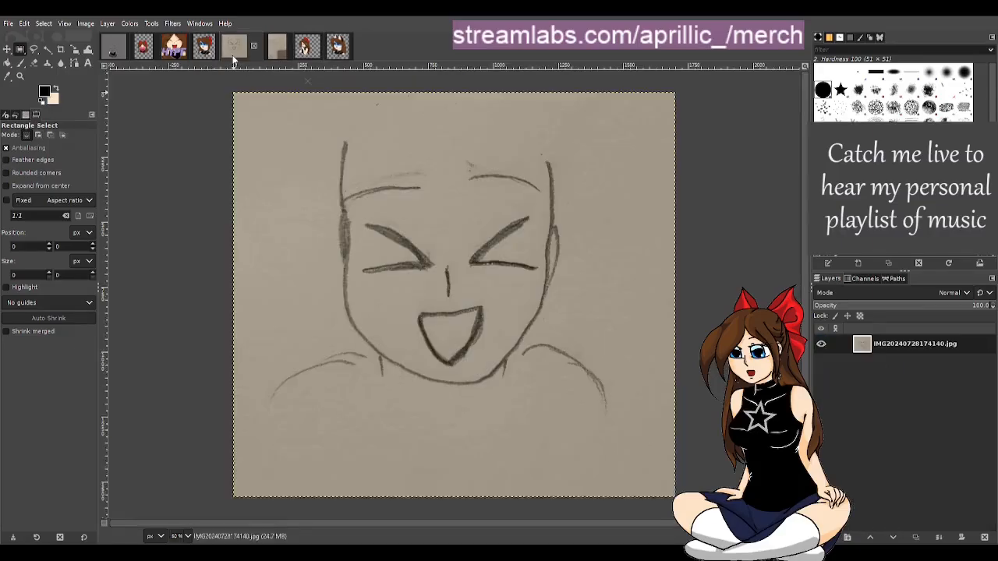
pyautogui.click(233, 56)
pyautogui.click(117, 53)
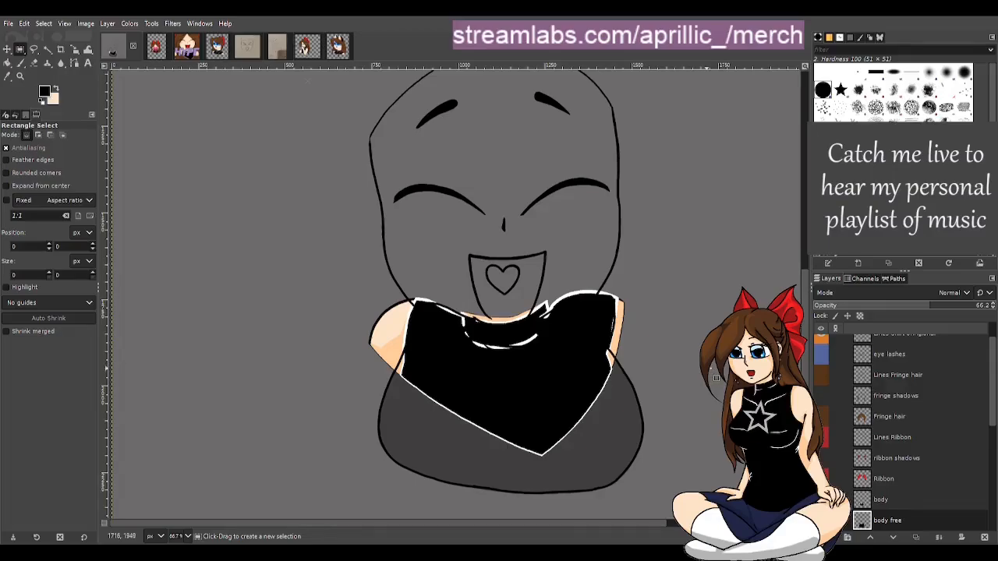
pyautogui.scroll(1, 686, 413)
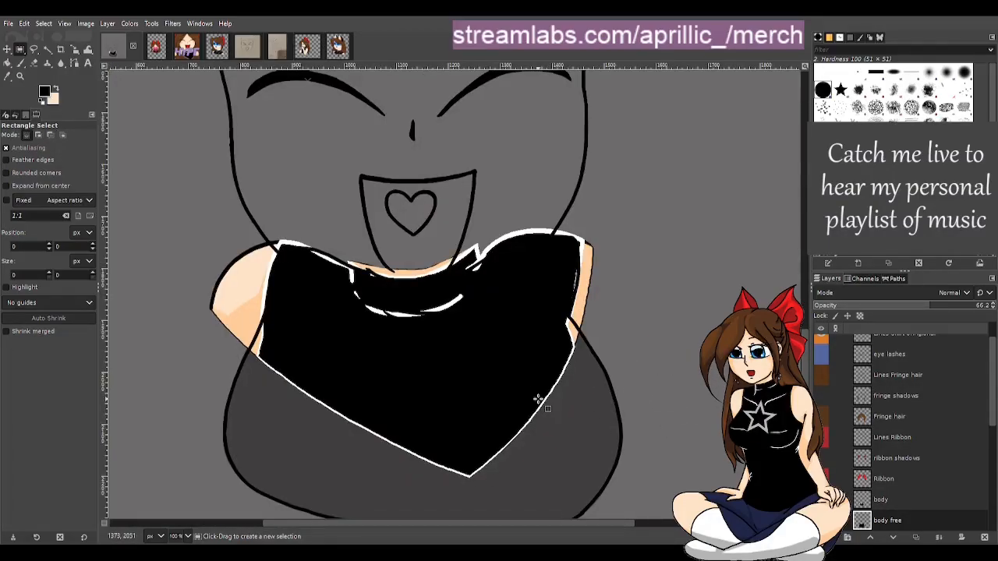
# Hide the body layer, briefly showing it again to compare it against the shirt line art
pyautogui.moveTo(577, 520)
pyautogui.mouseDown()
pyautogui.moveTo(543, 521)
pyautogui.moveTo(583, 525)
pyautogui.mouseUp()
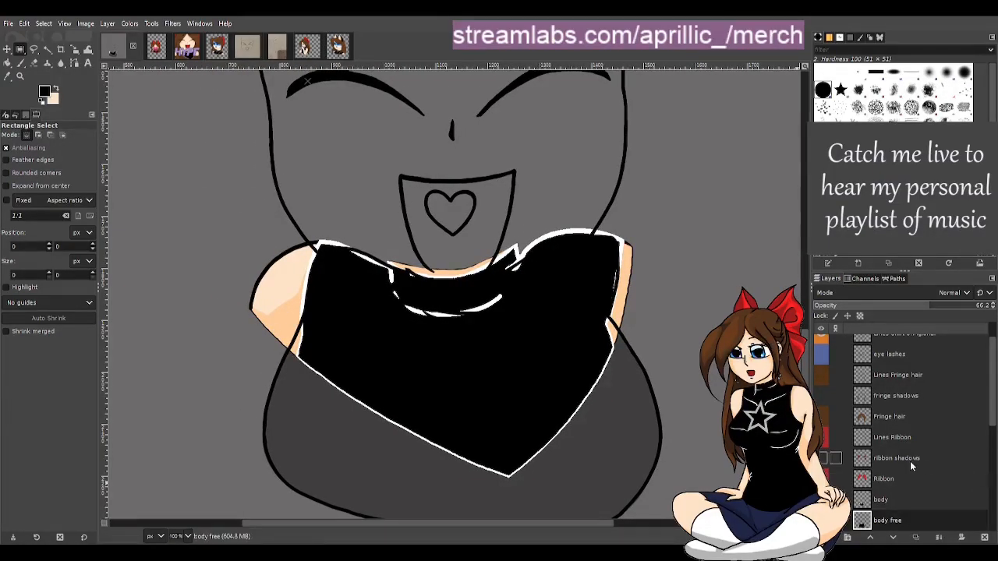
pyautogui.click(821, 500)
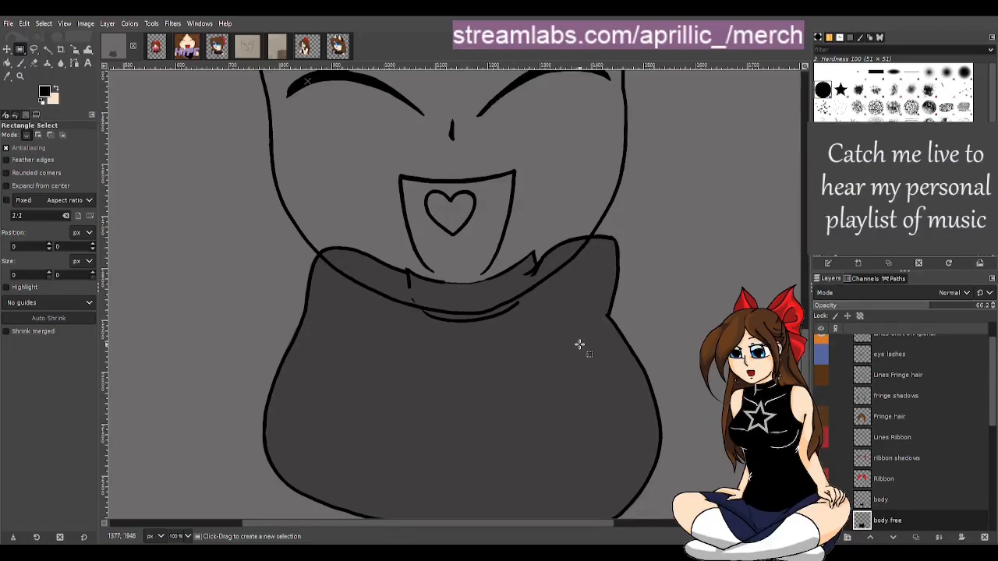
pyautogui.scroll(-3, 580, 344)
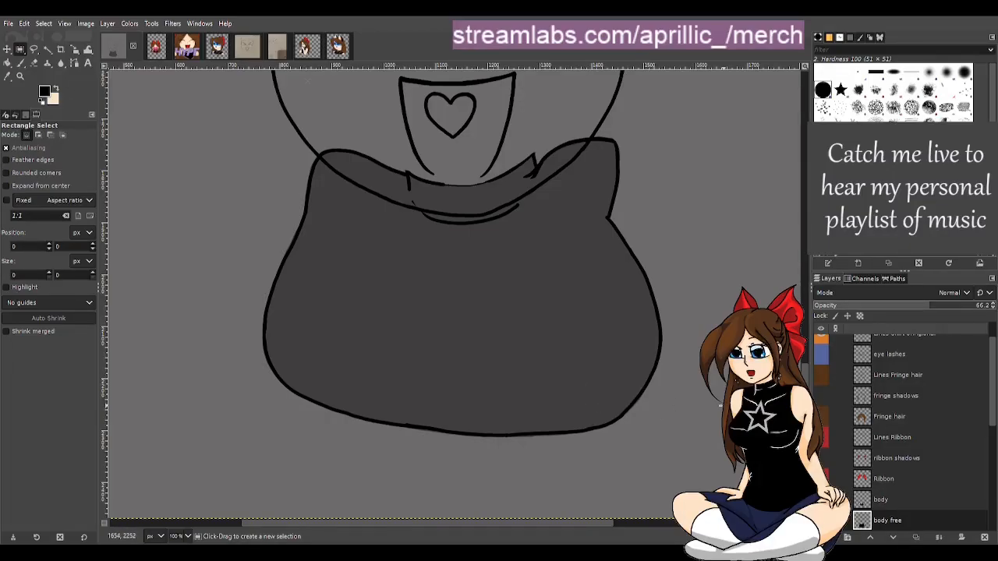
pyautogui.scroll(5, 632, 227)
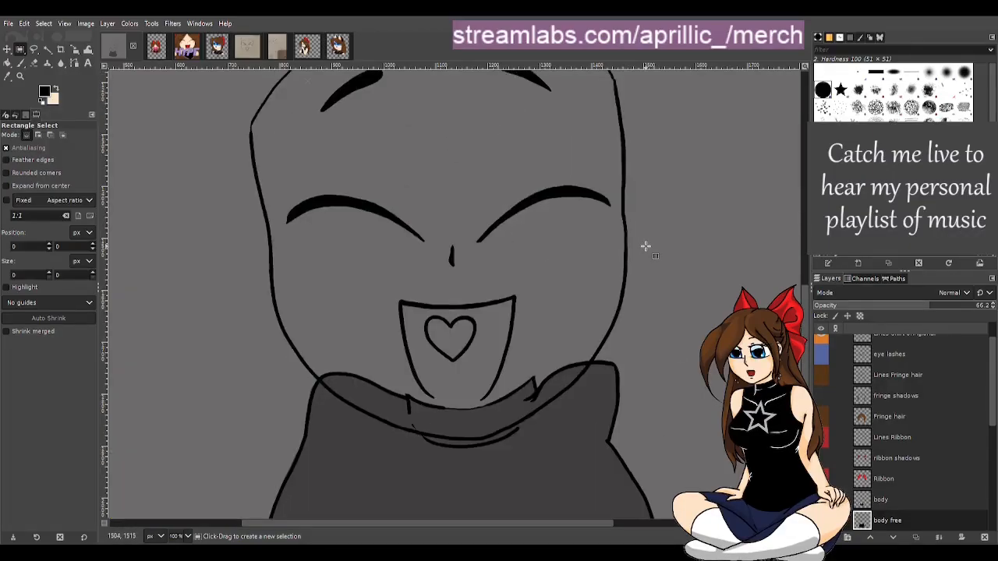
pyautogui.scroll(-5, 928, 433)
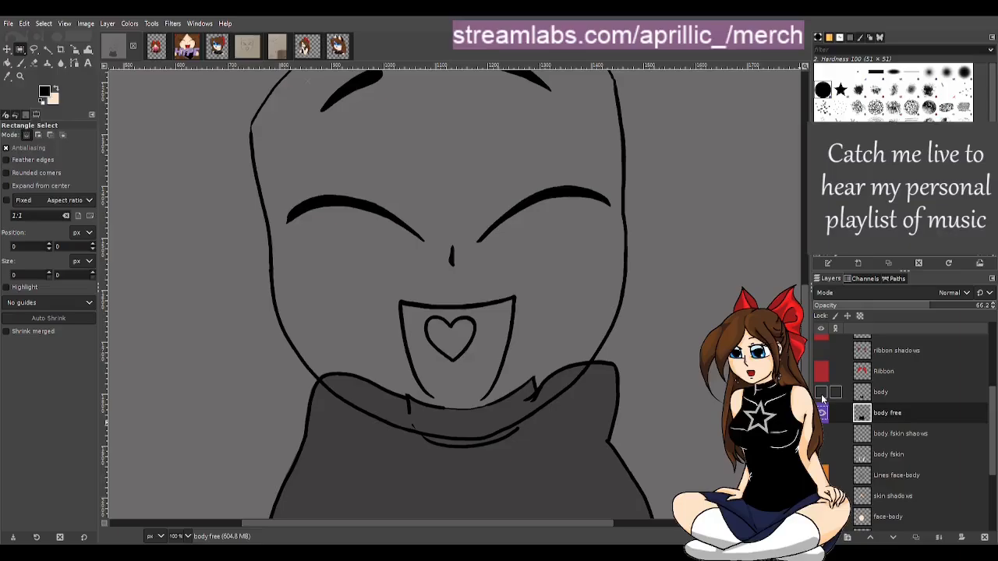
pyautogui.scroll(-3, 647, 368)
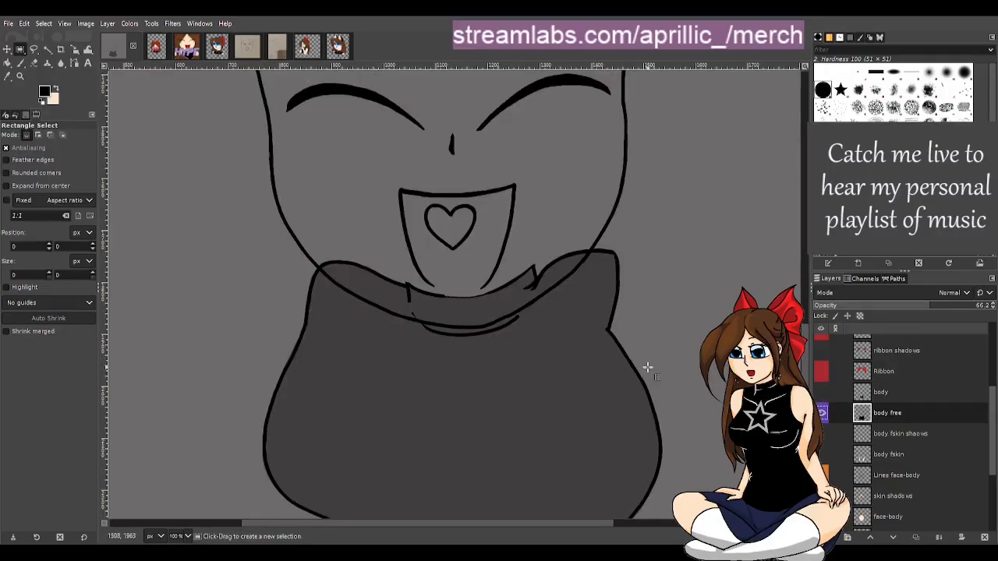
pyautogui.click(821, 392)
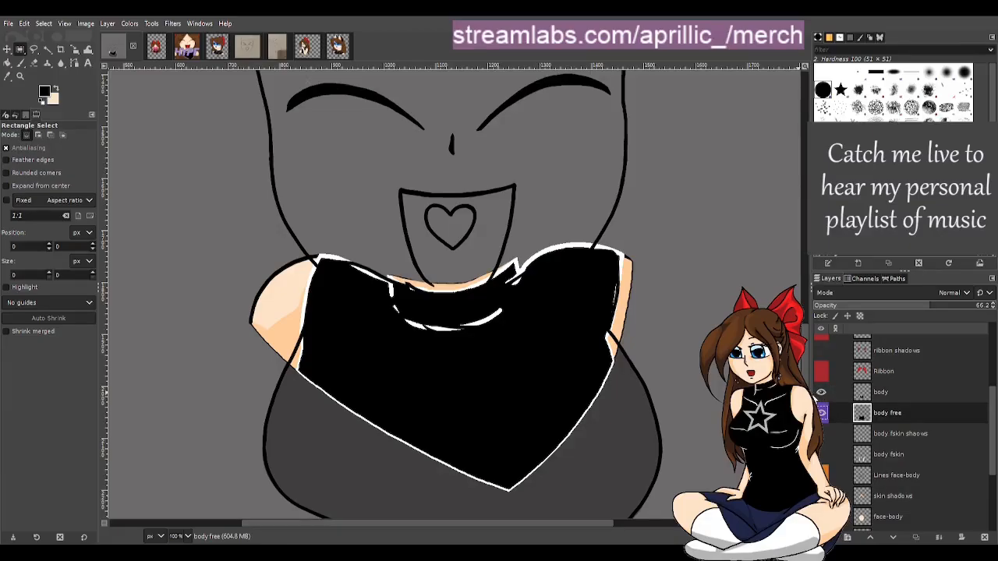
pyautogui.click(821, 392)
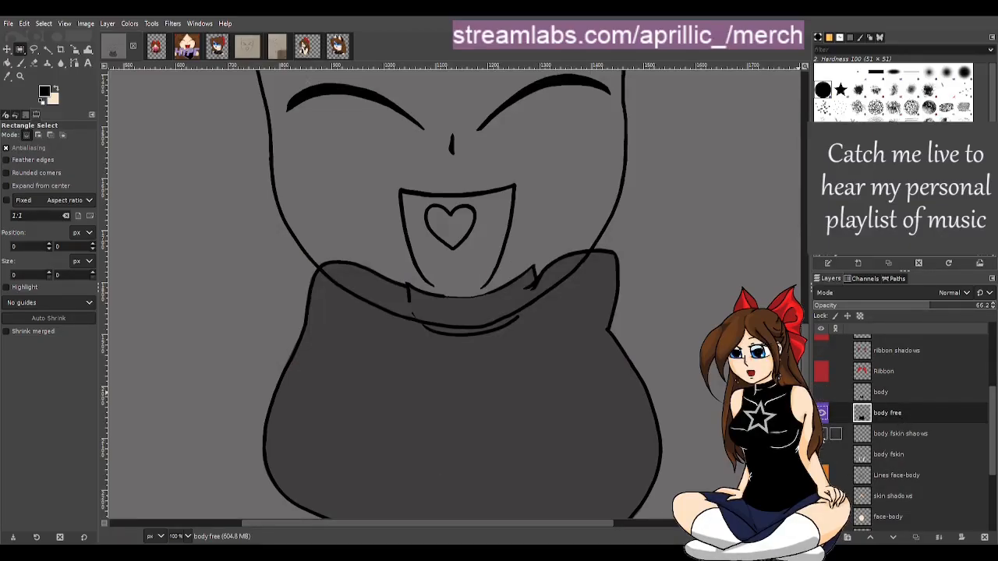
# Delete the body fskin shadows, body fskin and Lines face-body layers from the layer stack
pyautogui.click(823, 435)
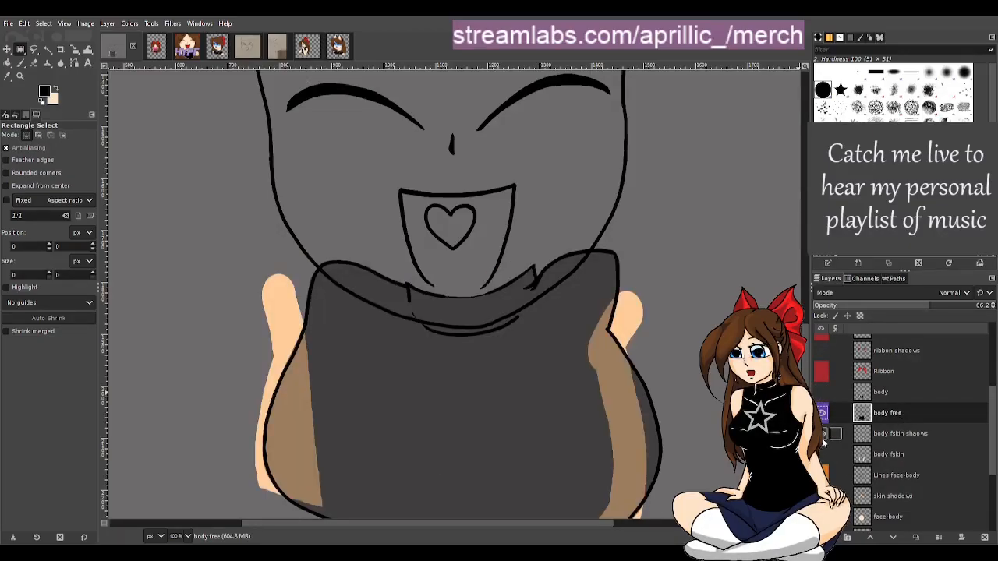
pyautogui.click(912, 434)
pyautogui.click(841, 351)
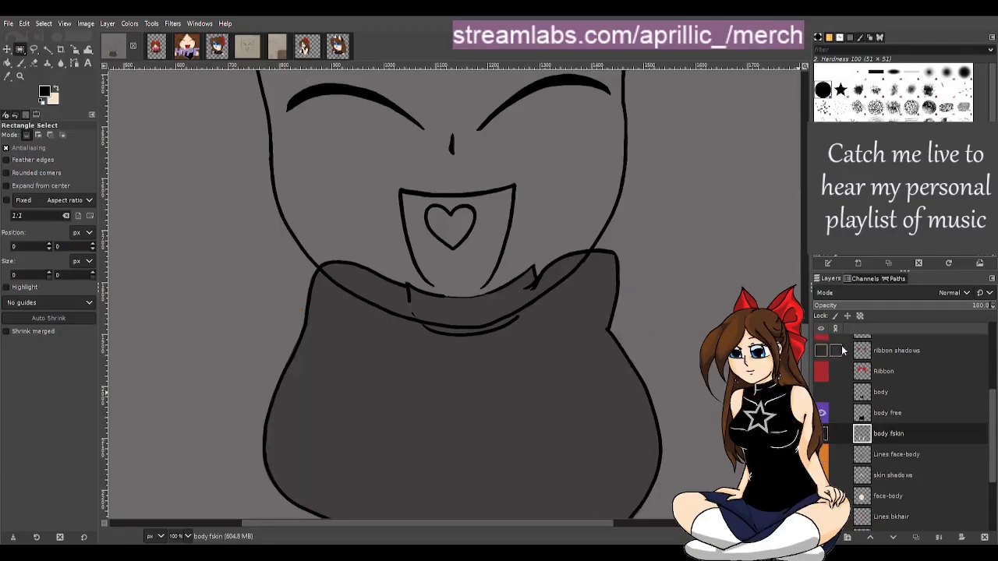
pyautogui.click(824, 434)
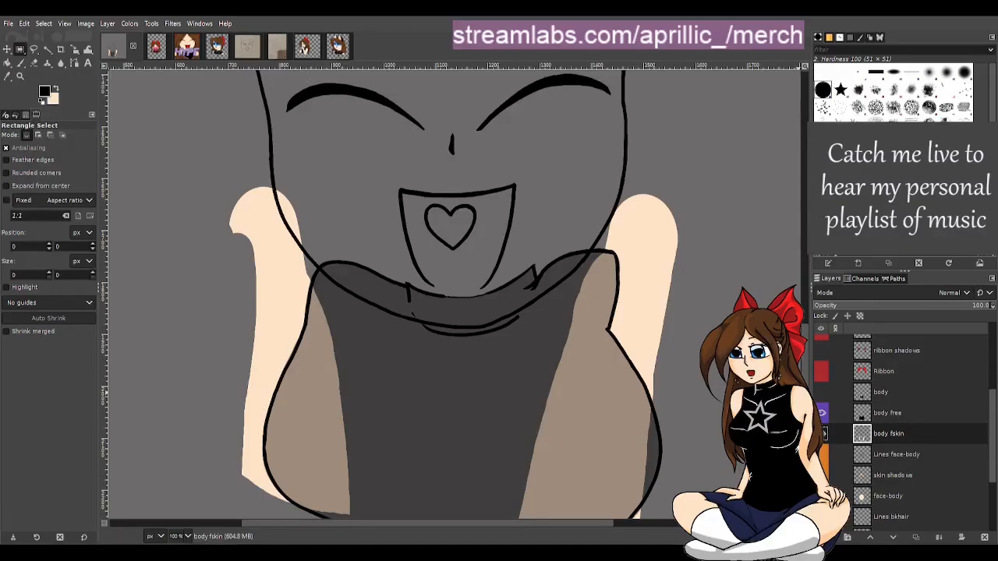
pyautogui.click(985, 538)
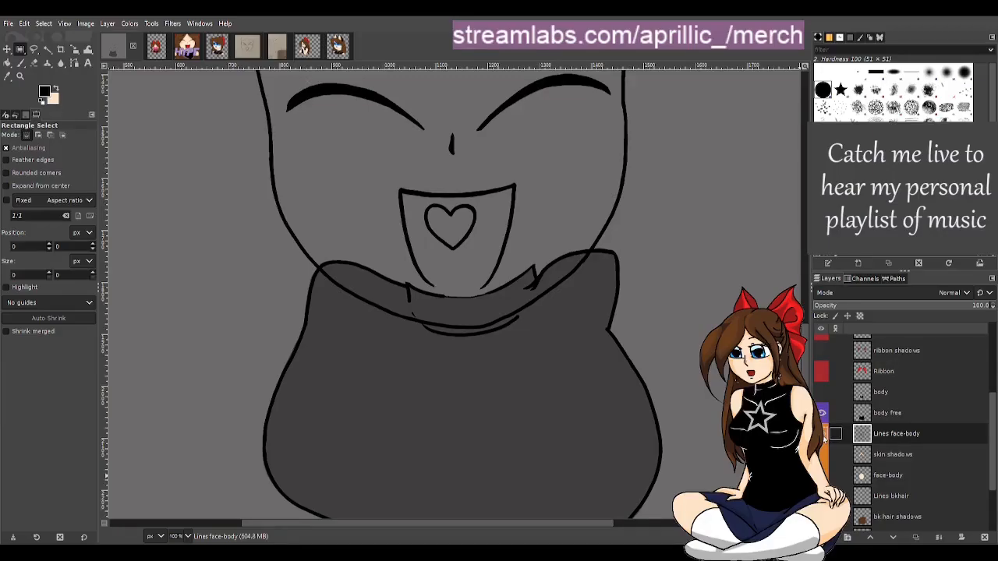
pyautogui.scroll(-2, 661, 368)
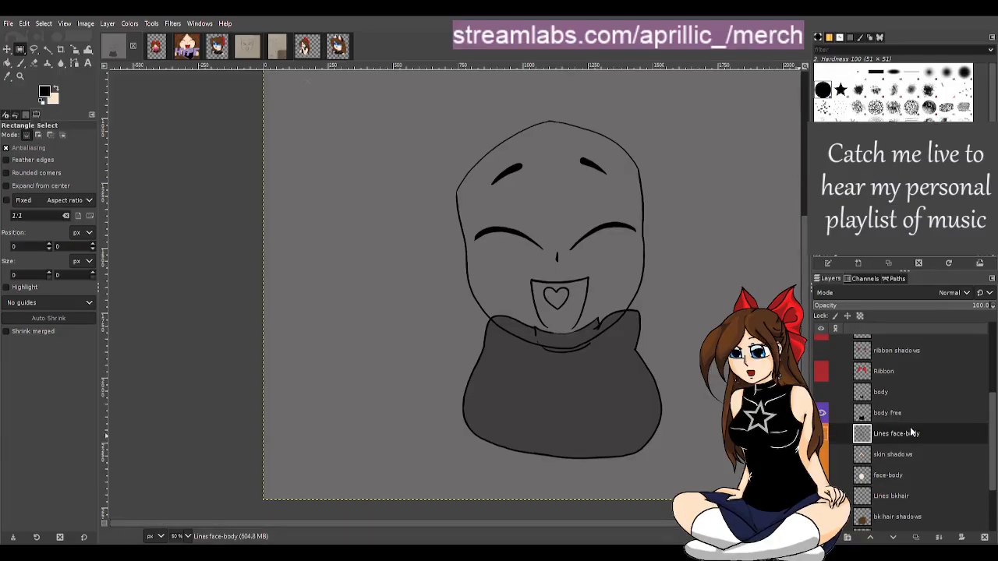
pyautogui.click(984, 537)
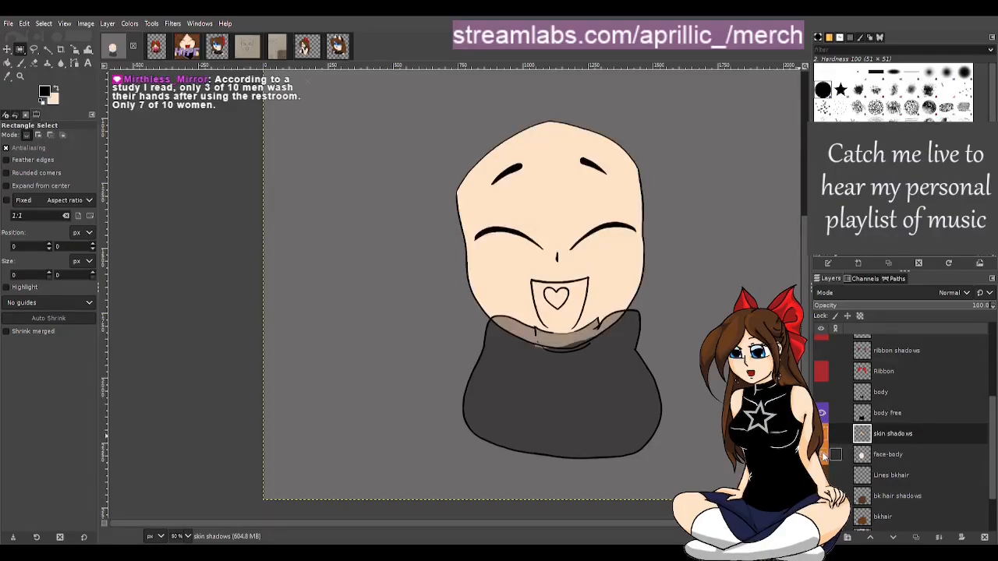
# On the face-body layer, hide body free, pick the skin colour and paint a small gap under the chin
pyautogui.scroll(3, 590, 379)
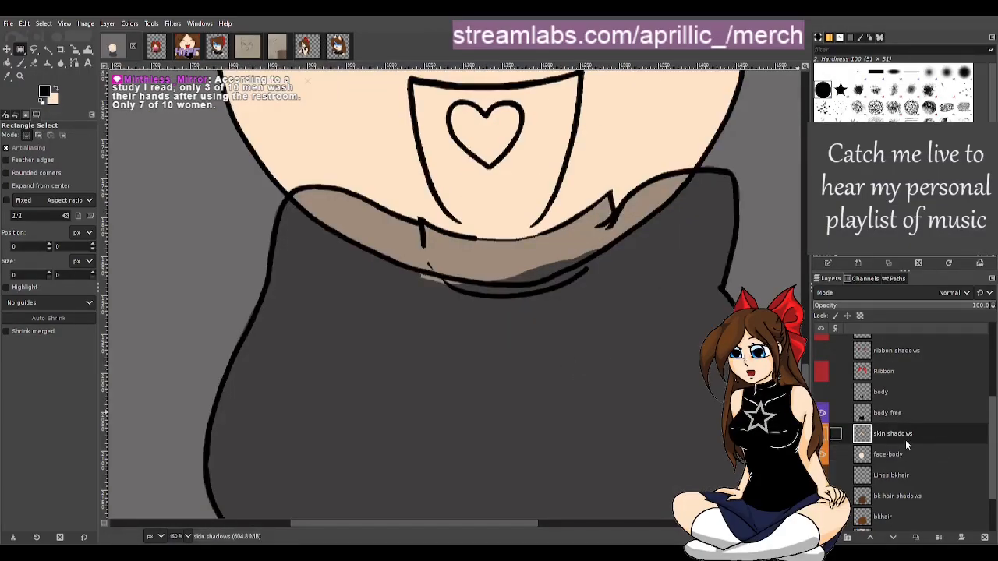
pyautogui.click(897, 459)
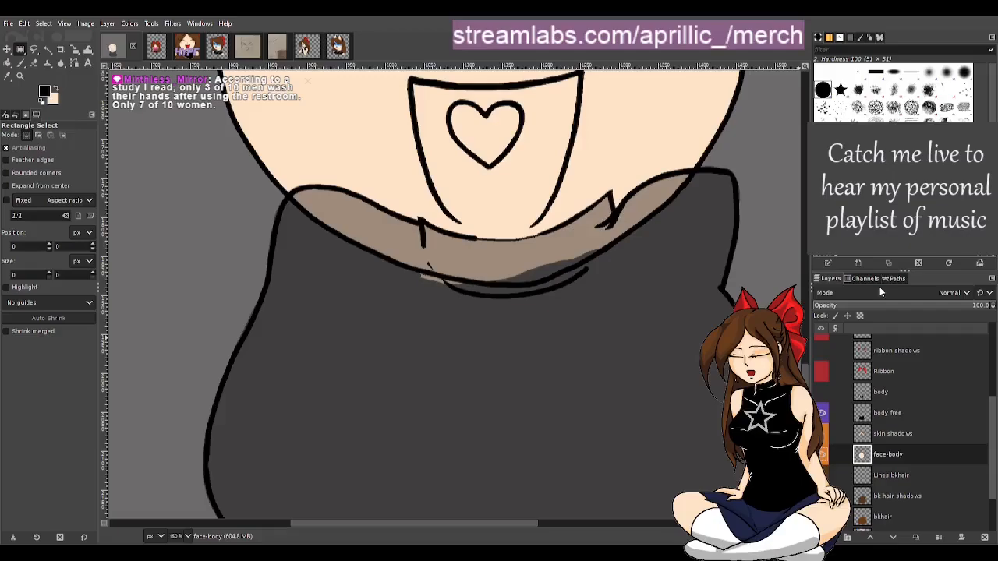
pyautogui.click(822, 414)
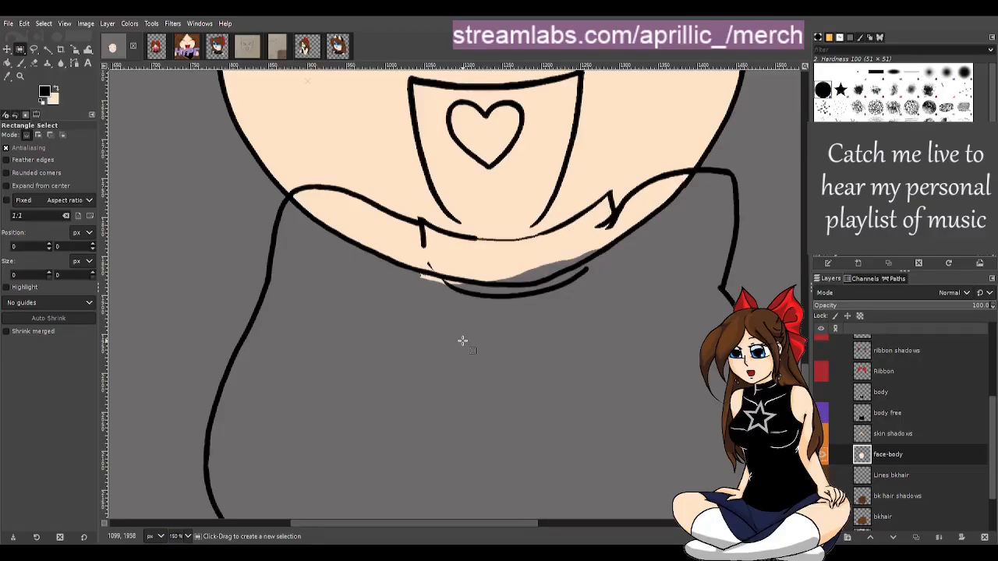
pyautogui.press('p')
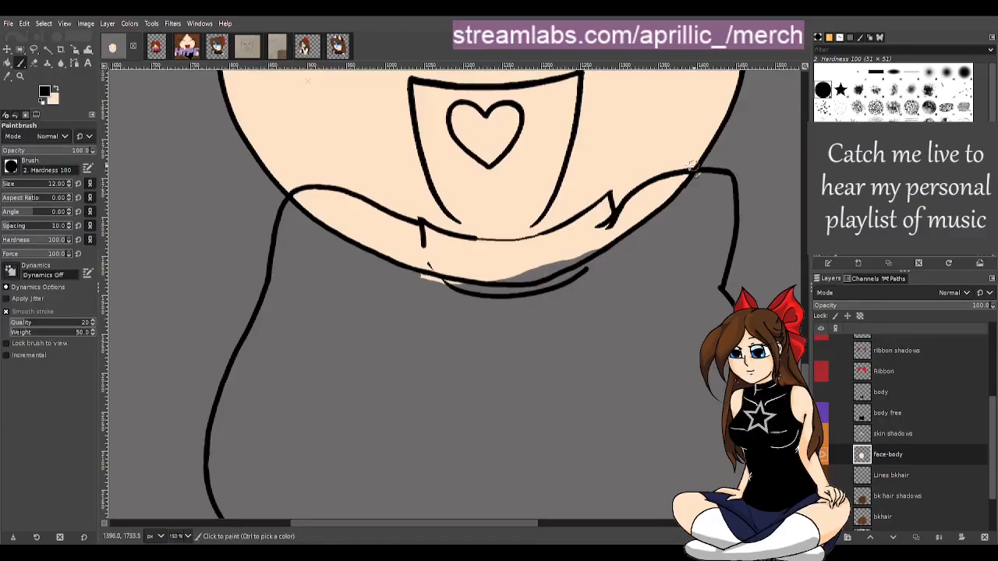
pyautogui.click(7, 75)
pyautogui.click(286, 128)
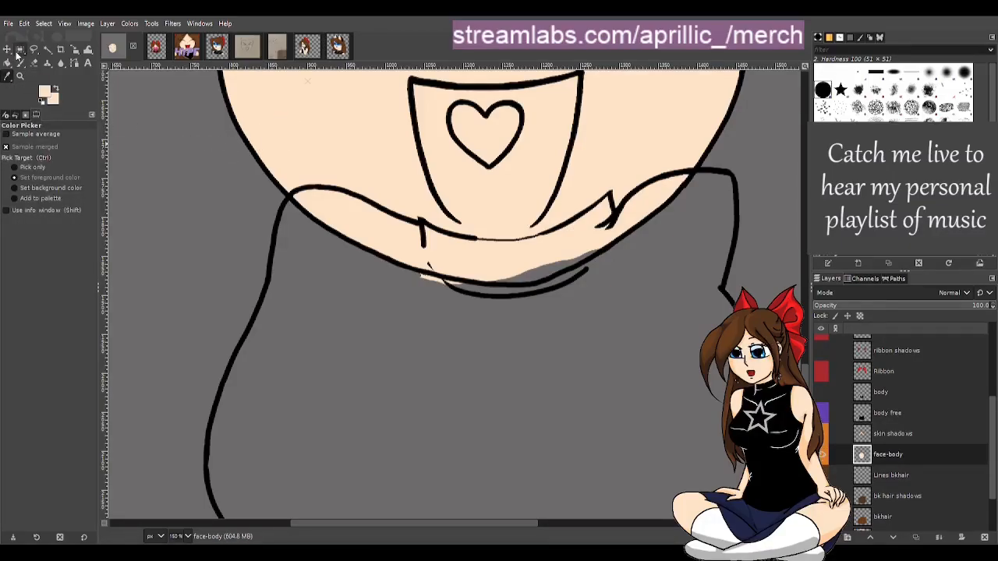
pyautogui.click(21, 64)
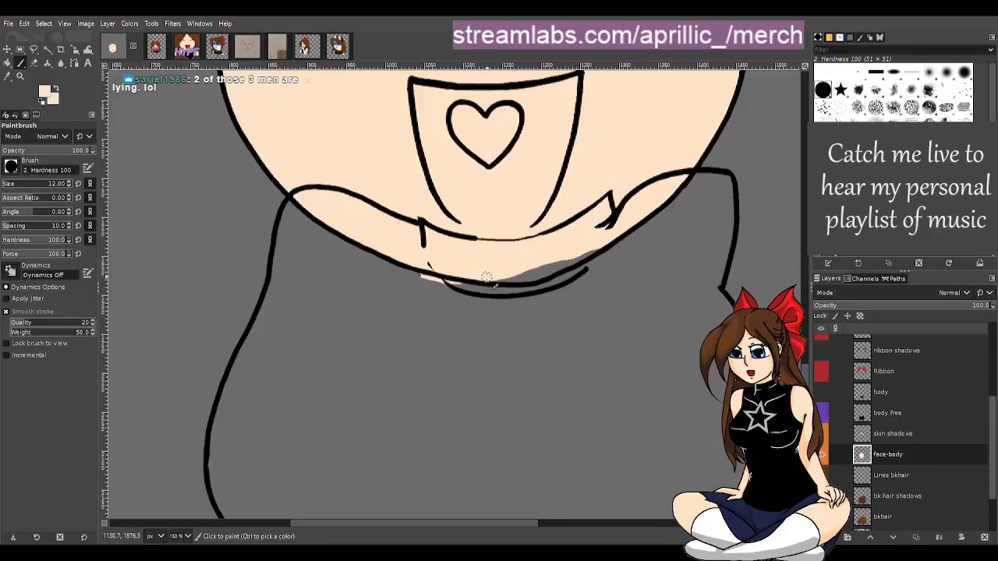
pyautogui.moveTo(492, 278)
pyautogui.mouseDown()
pyautogui.moveTo(555, 267)
pyautogui.moveTo(543, 275)
pyautogui.moveTo(600, 242)
pyautogui.moveTo(552, 267)
pyautogui.moveTo(512, 276)
pyautogui.mouseUp()
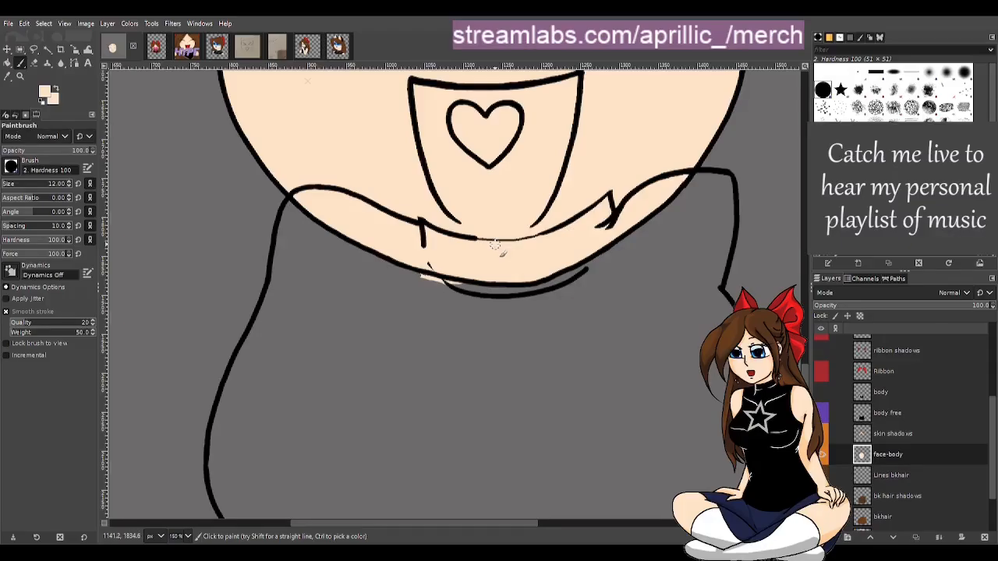
# Erase a stray patch of skin left of the chin line on the face-body layer with the Eraser
pyautogui.hotkey('shift', 'e')
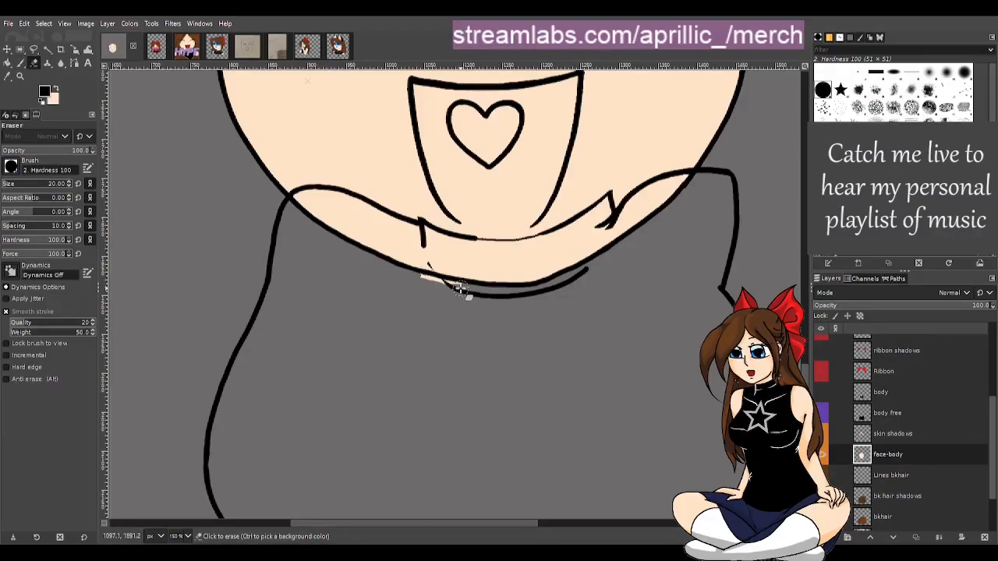
pyautogui.moveTo(430, 283); pyautogui.dragTo(413, 281)
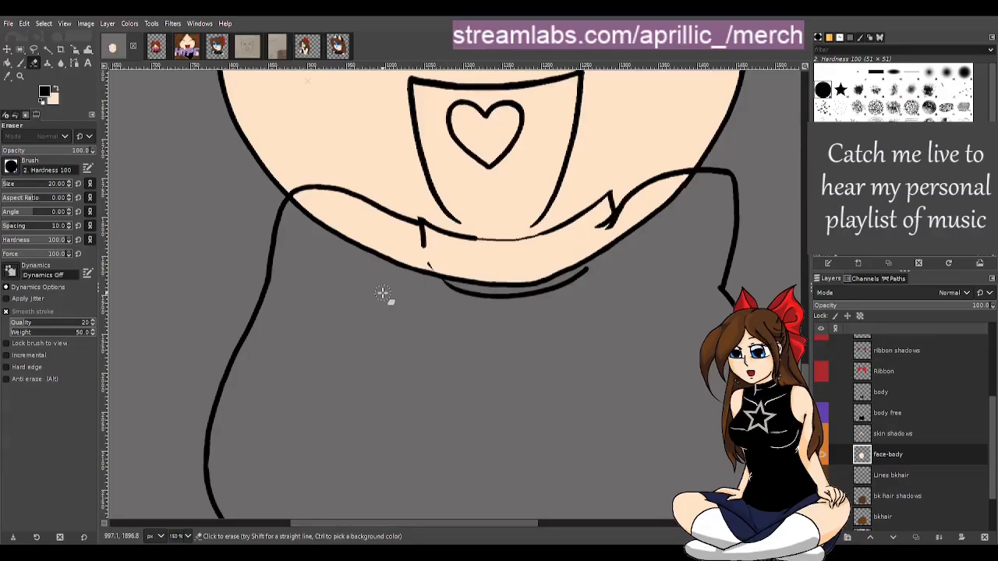
pyautogui.press('p')
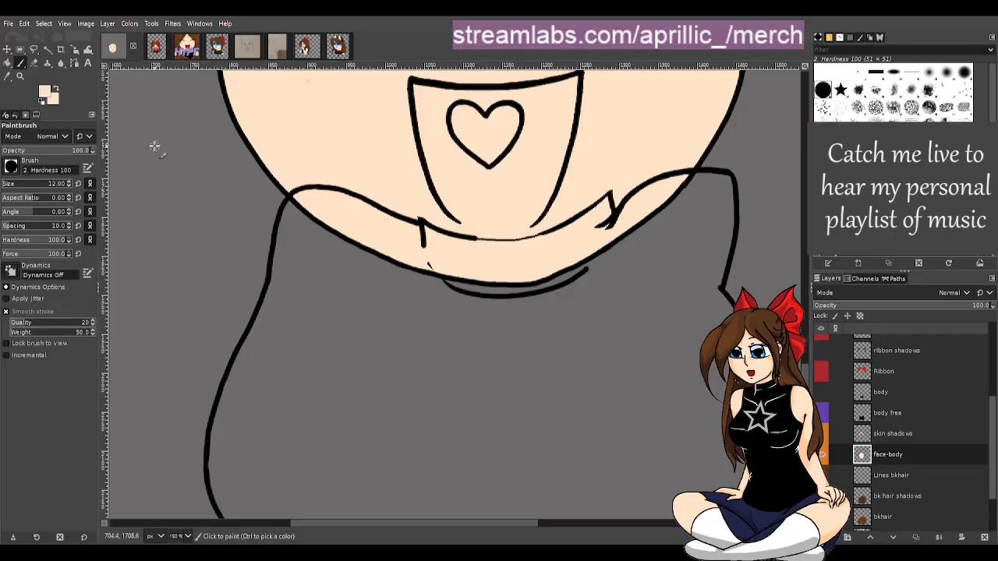
pyautogui.press('ctrl')
pyautogui.press('r')
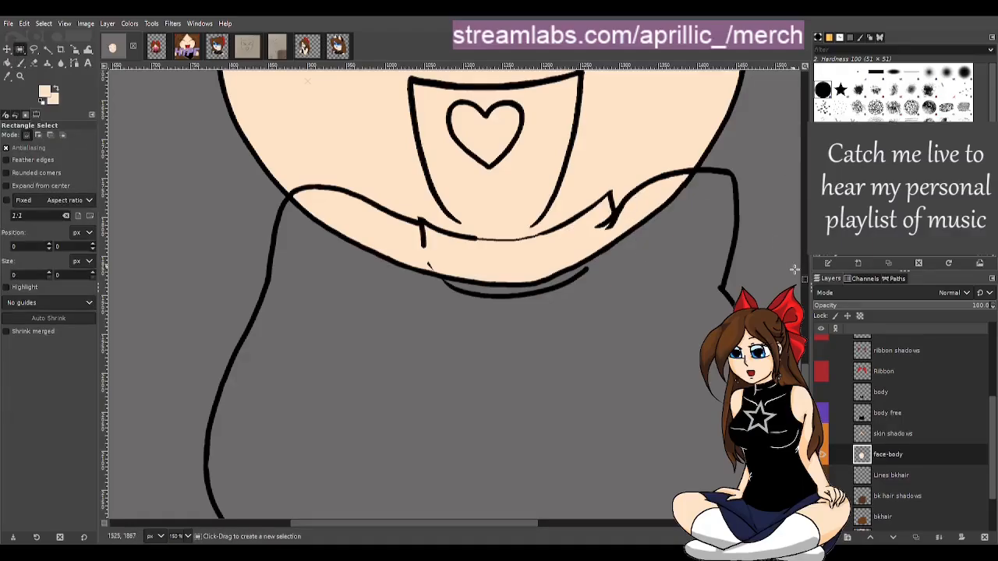
# Hide the face-body layer and inspect the face and shirt line art, toggling the back hair lines
pyautogui.scroll(2, 810, 390)
pyautogui.scroll(-2, 579, 330)
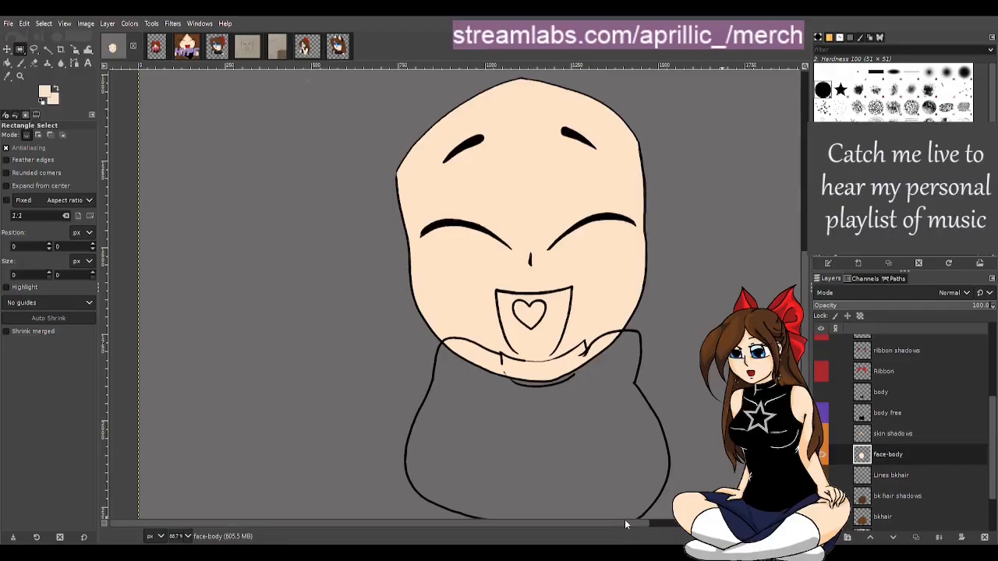
pyautogui.moveTo(628, 521); pyautogui.dragTo(654, 524)
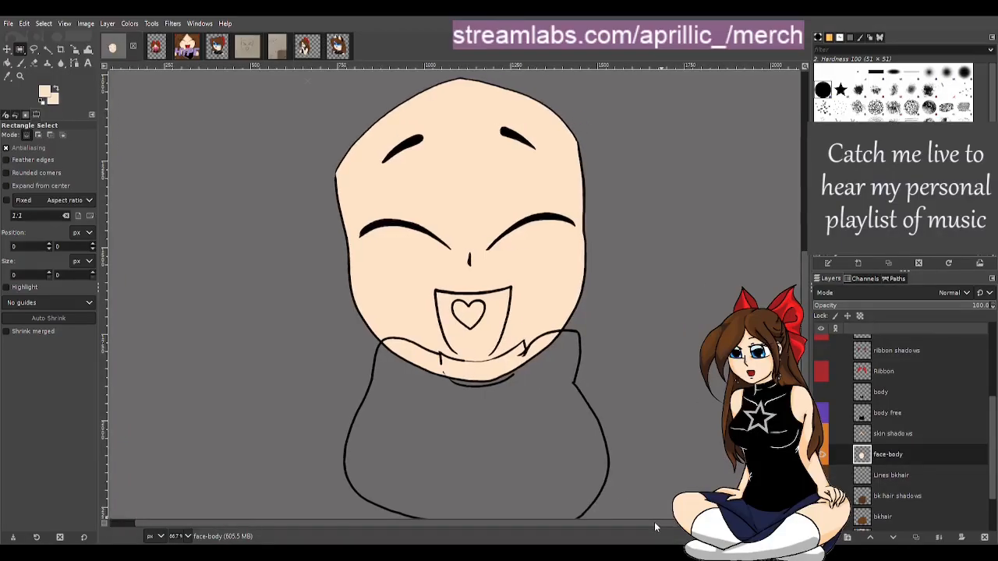
pyautogui.click(821, 456)
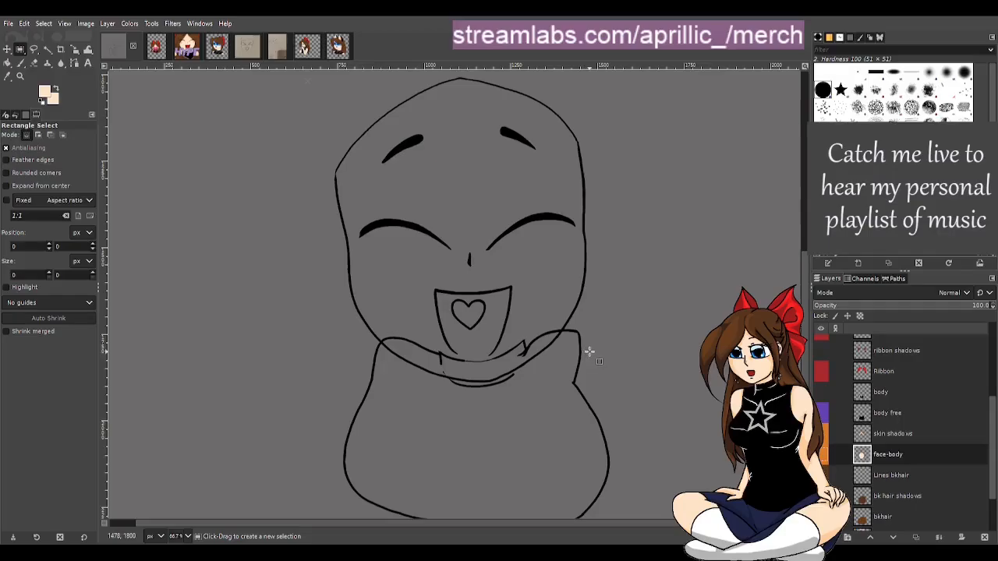
pyautogui.scroll(-2, 662, 402)
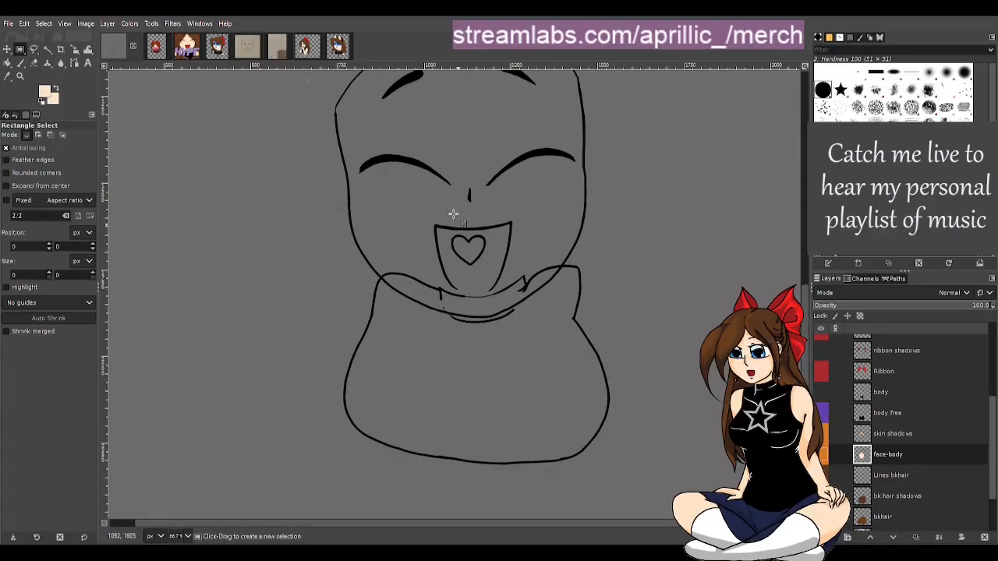
pyautogui.scroll(3, 445, 169)
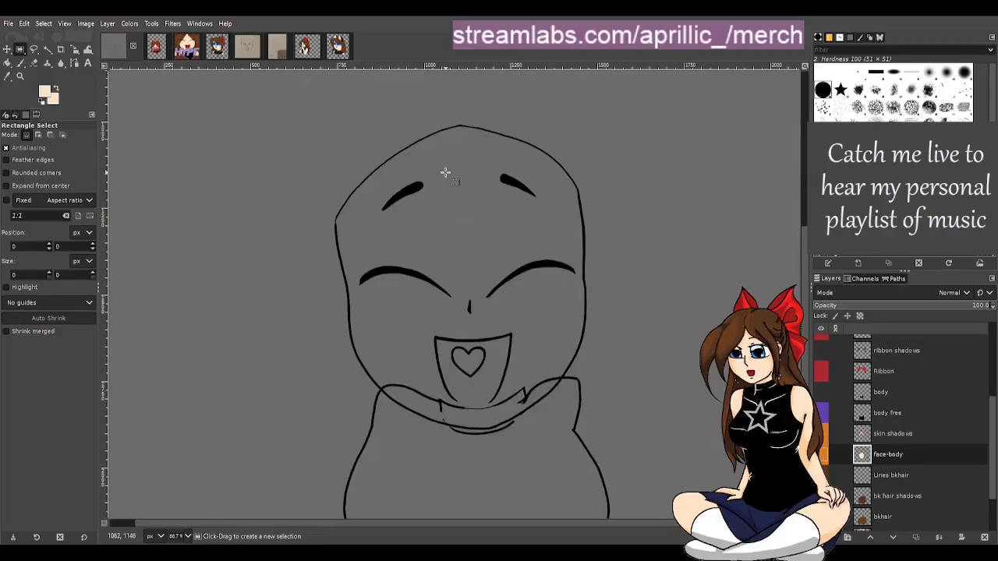
pyautogui.scroll(-3, 444, 171)
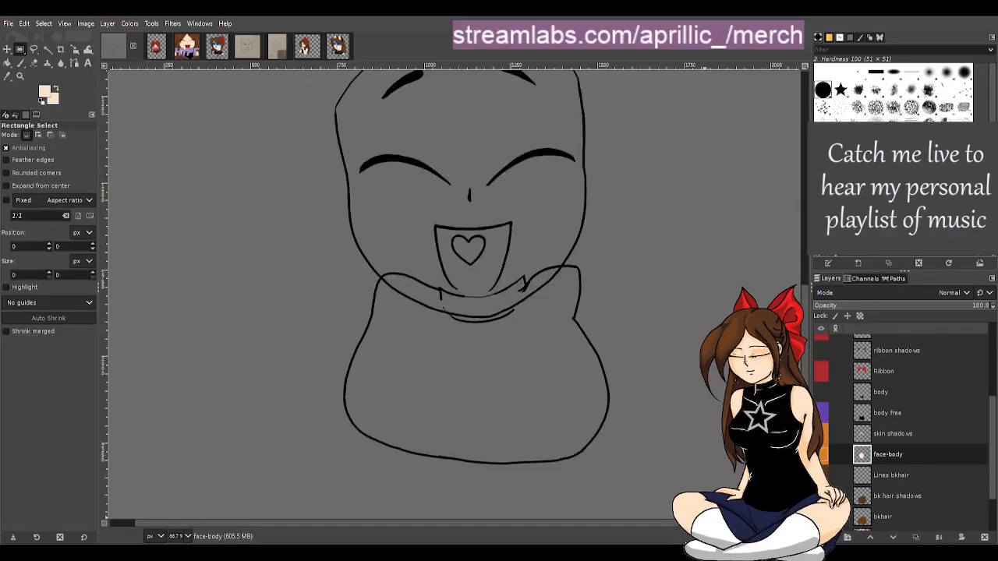
pyautogui.hscroll(3, 309, 78)
pyautogui.moveTo(764, 523)
pyautogui.mouseDown()
pyautogui.moveTo(657, 513)
pyautogui.moveTo(694, 521)
pyautogui.mouseUp()
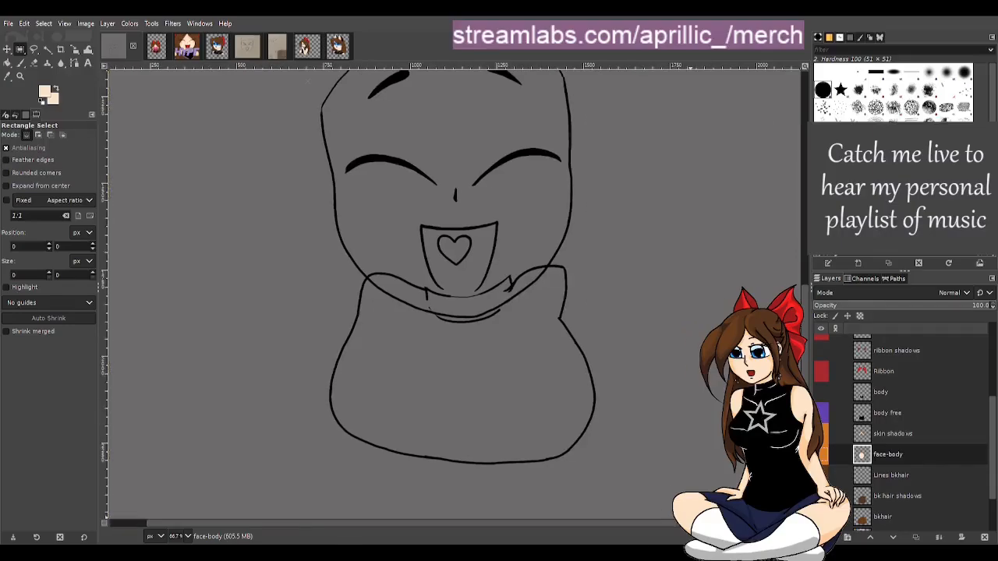
pyautogui.scroll(3, 687, 417)
pyautogui.scroll(-3, 688, 415)
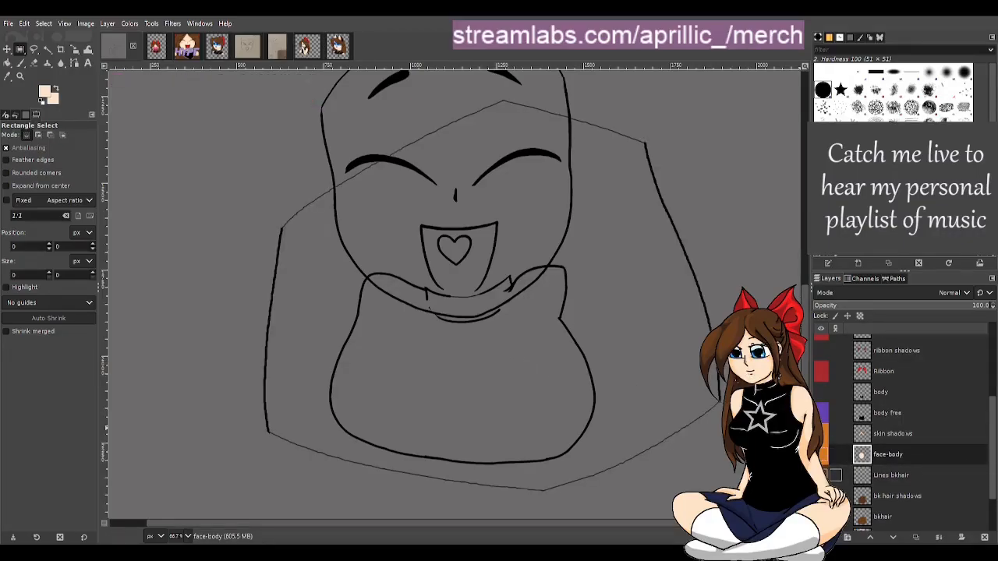
pyautogui.click(821, 475)
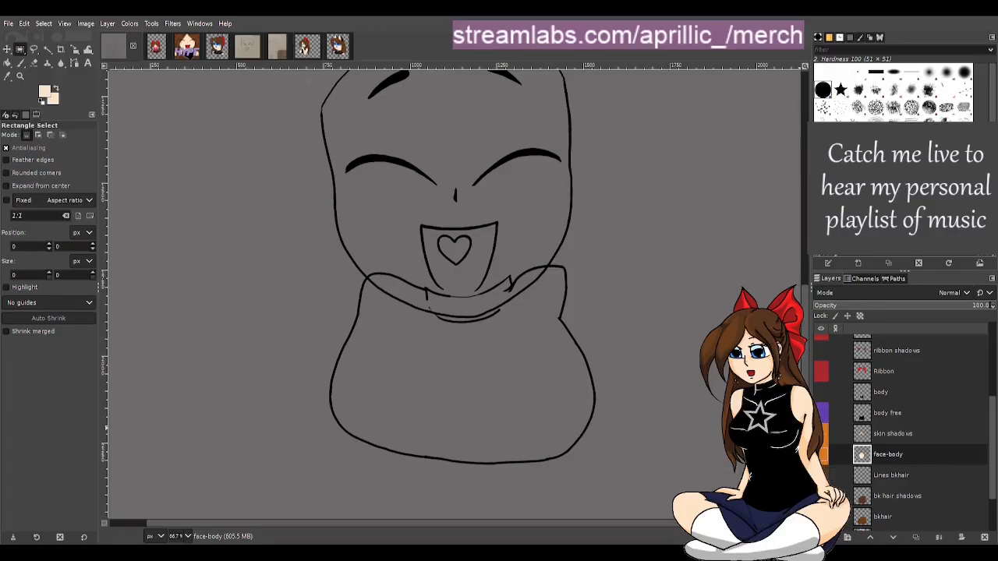
pyautogui.scroll(-1, 823, 496)
pyautogui.scroll(-1, 828, 485)
pyautogui.scroll(2, 855, 437)
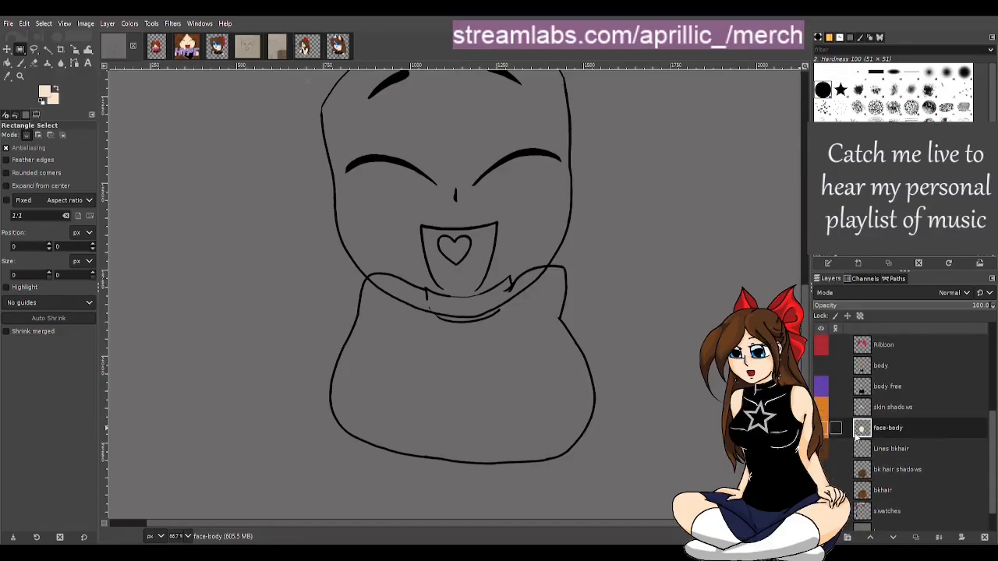
# Show the body free layer and add a new layer named body skin above Lines bkhair
pyautogui.click(822, 414)
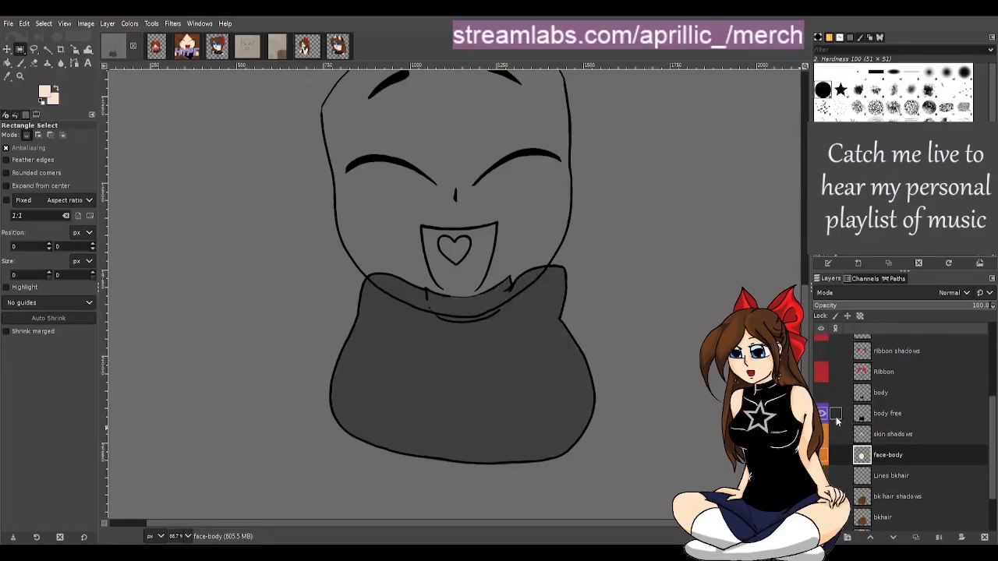
pyautogui.click(894, 440)
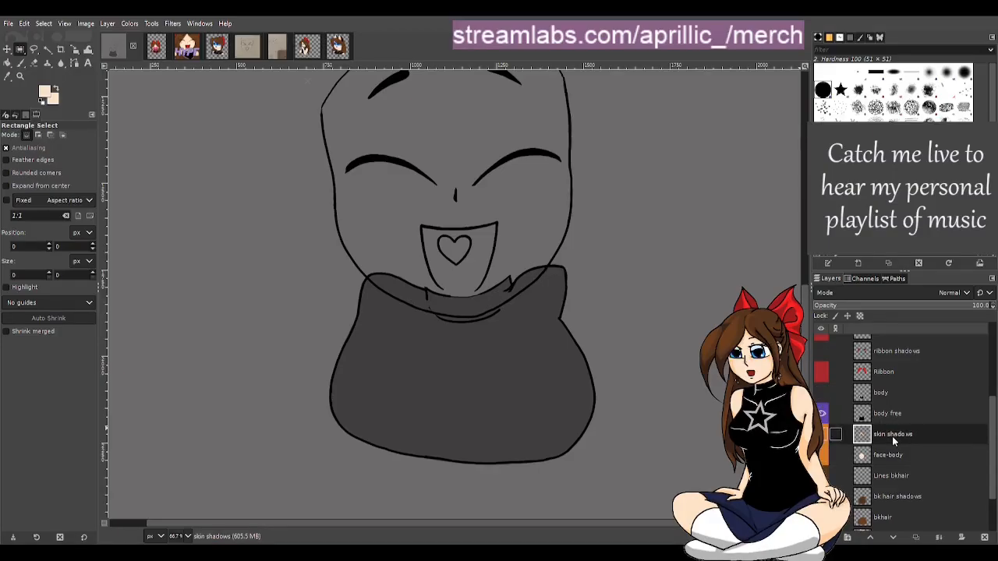
pyautogui.click(908, 477)
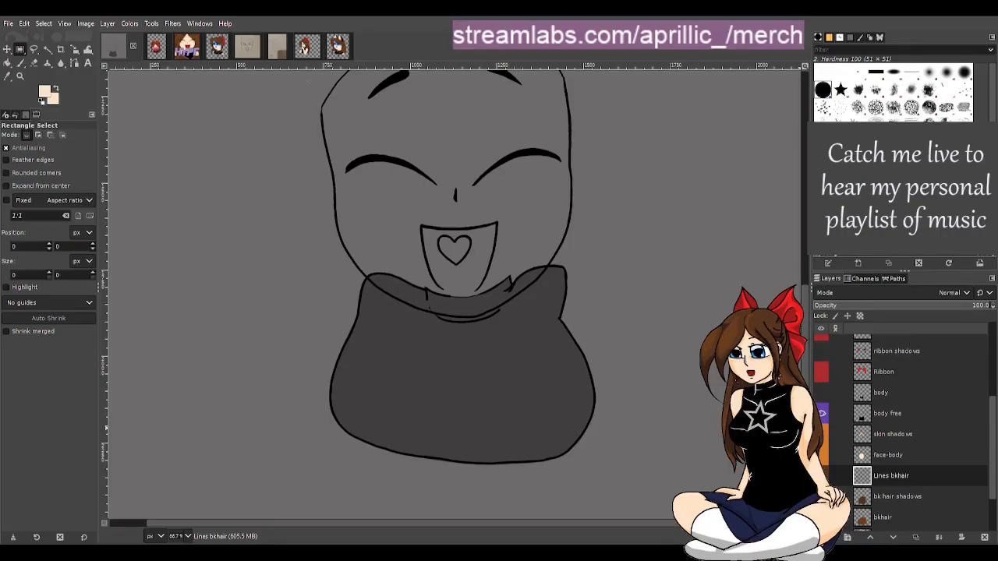
pyautogui.press('Return')
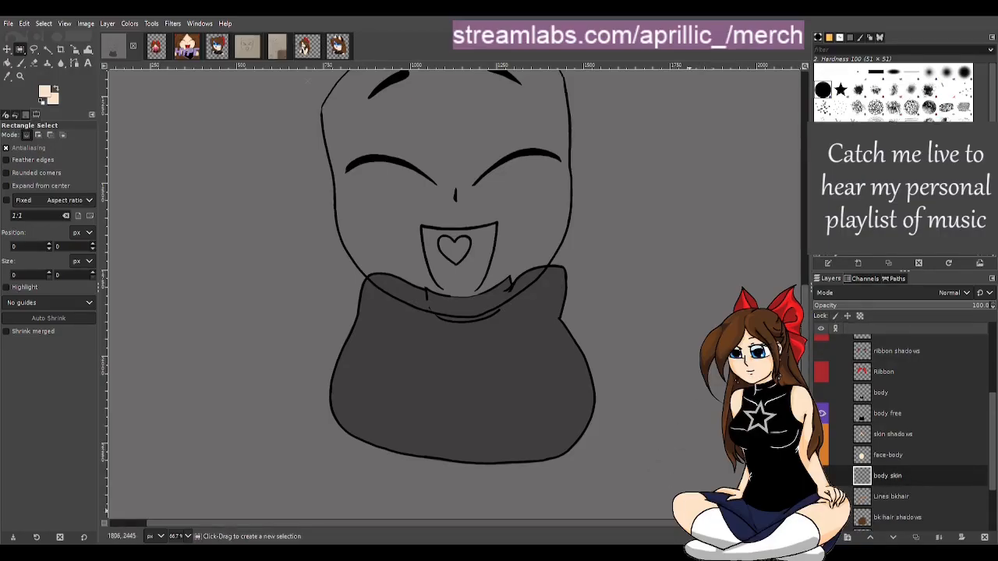
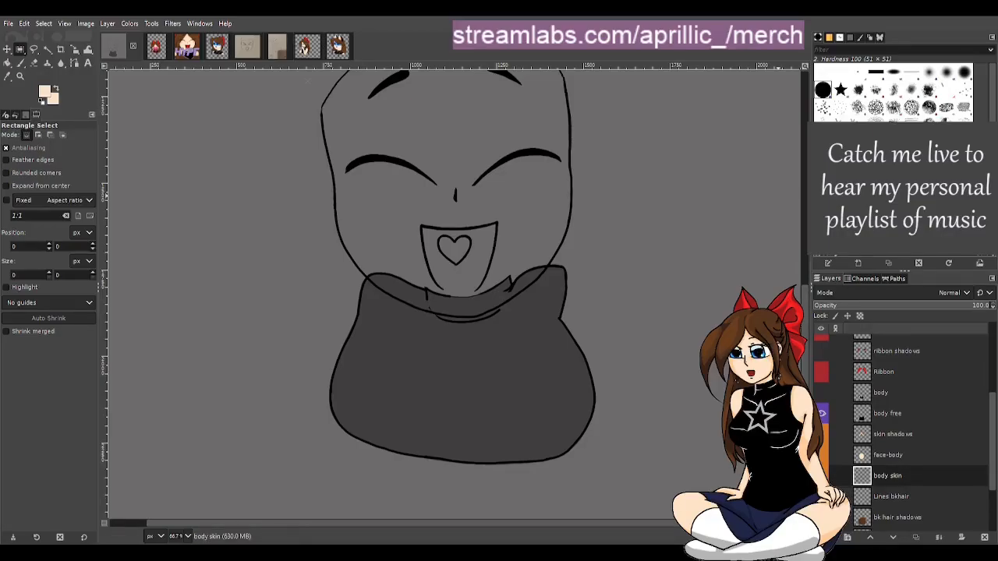
pyautogui.hotkey('ctrl', 'v')
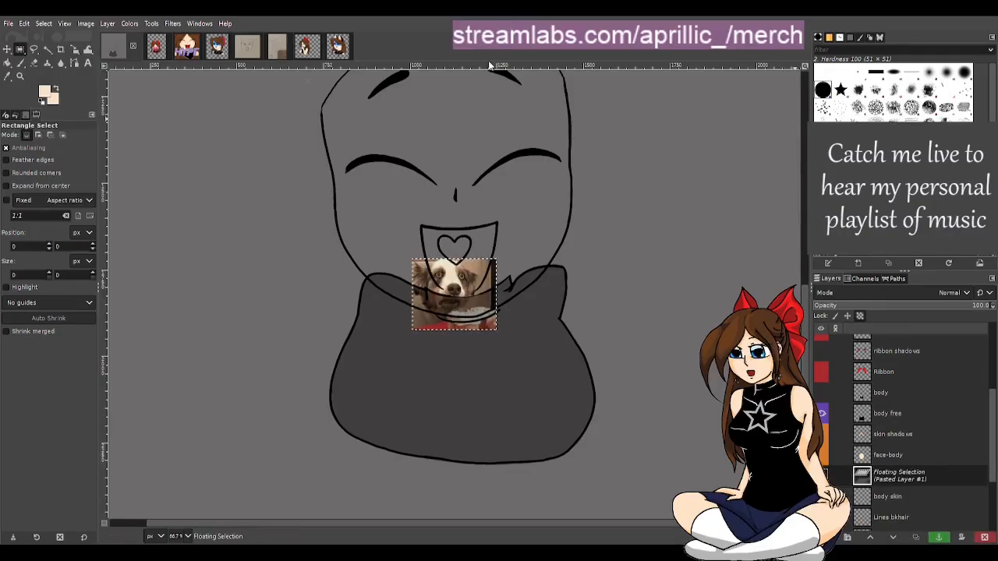
pyautogui.click(7, 49)
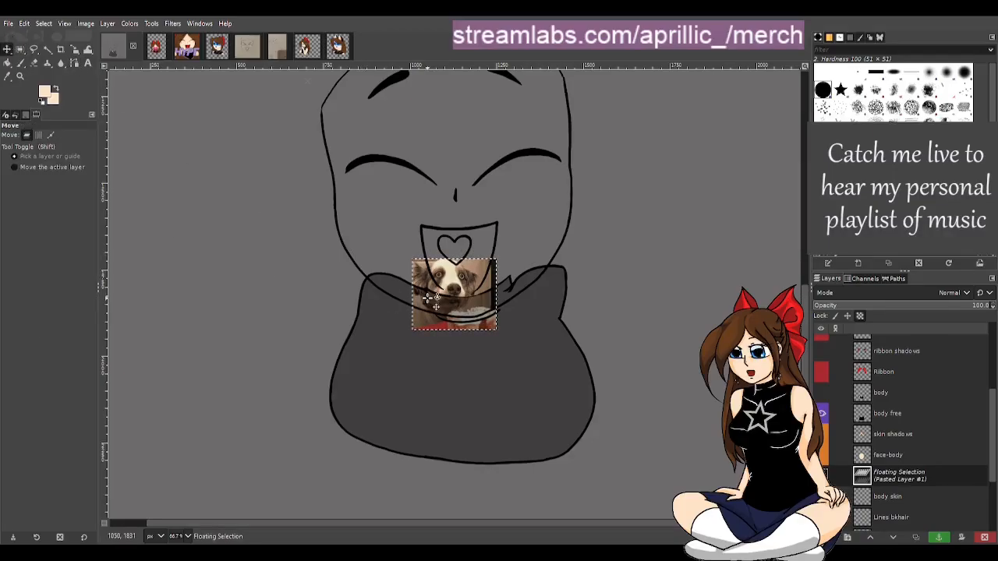
pyautogui.hotkey('ctrl', 'h')
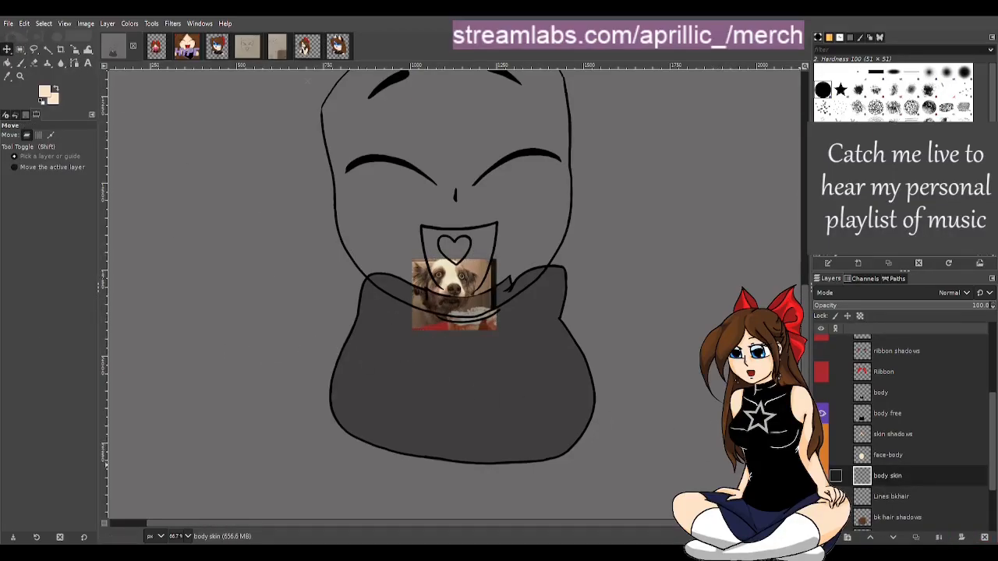
pyautogui.scroll(-2, 907, 472)
pyautogui.scroll(3, 907, 472)
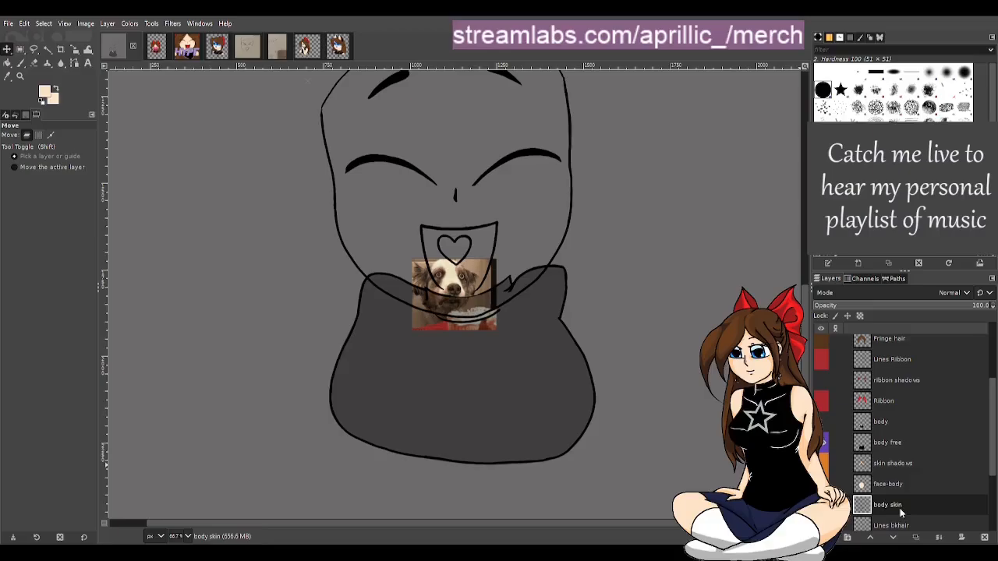
pyautogui.hotkey('ctrl', 'z')
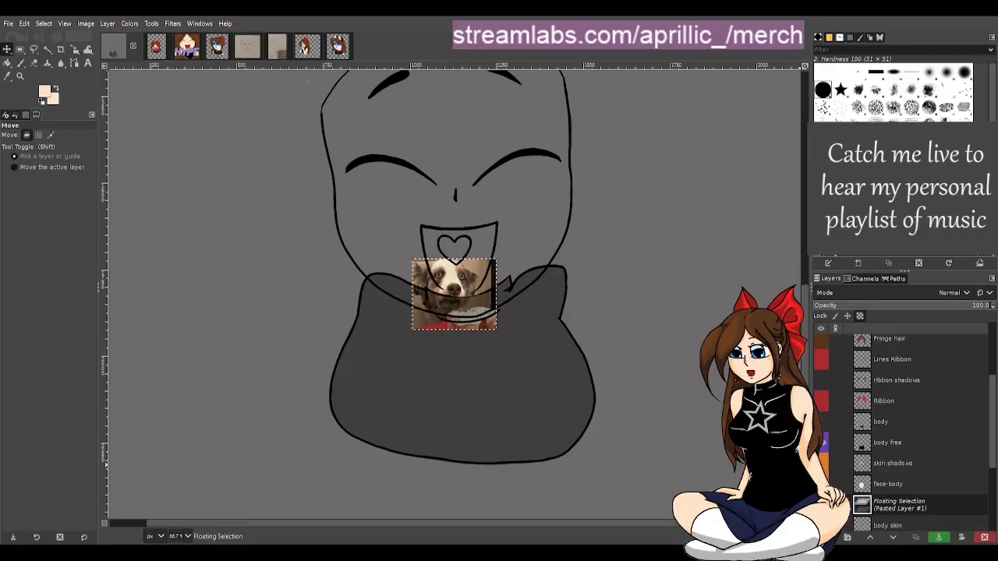
pyautogui.click(826, 538)
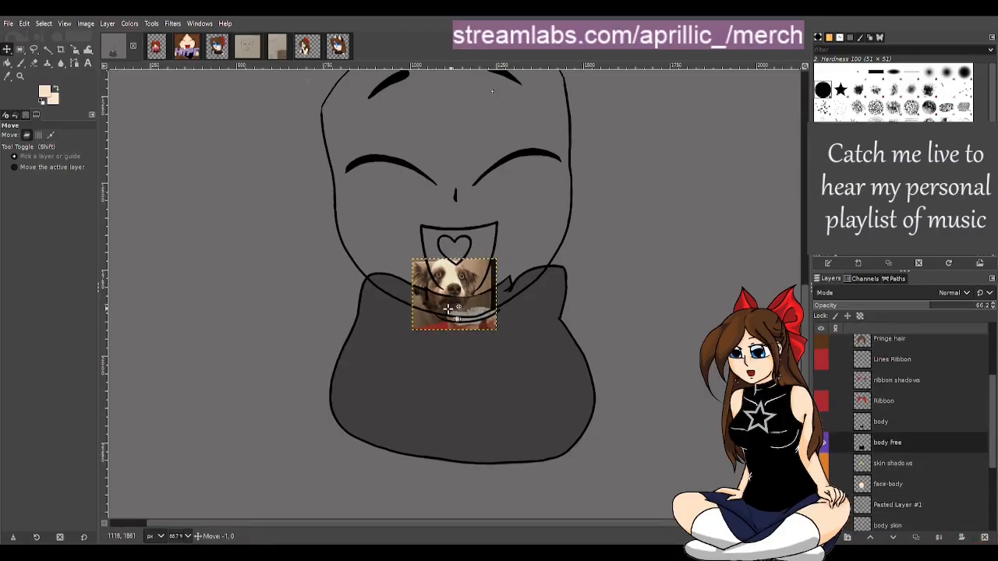
pyautogui.moveTo(457, 297); pyautogui.dragTo(383, 335)
pyautogui.hotkey('ctrl', 'z')
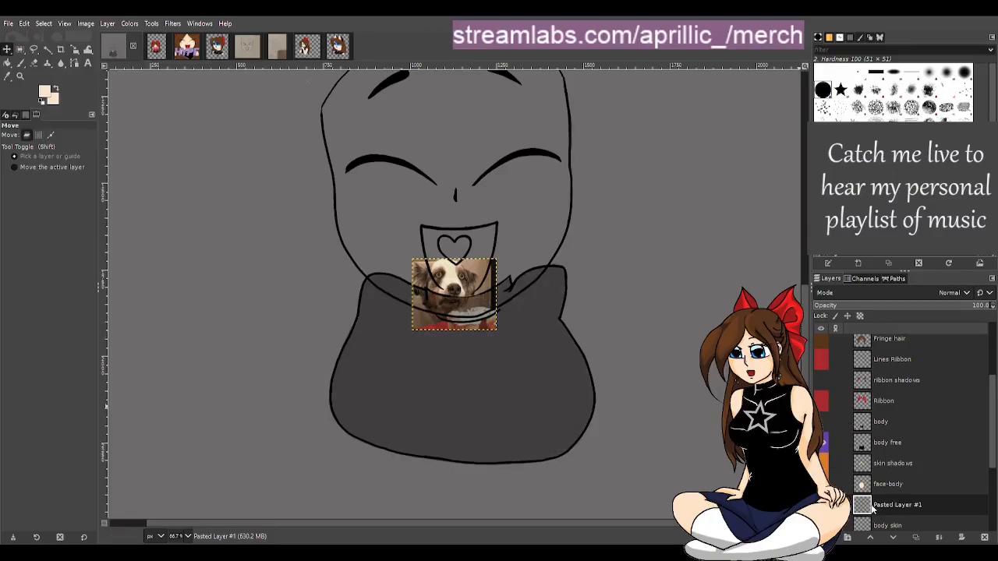
pyautogui.moveTo(882, 507); pyautogui.dragTo(883, 446)
pyautogui.moveTo(432, 311); pyautogui.dragTo(112, 291)
pyautogui.moveTo(507, 269); pyautogui.dragTo(536, 135)
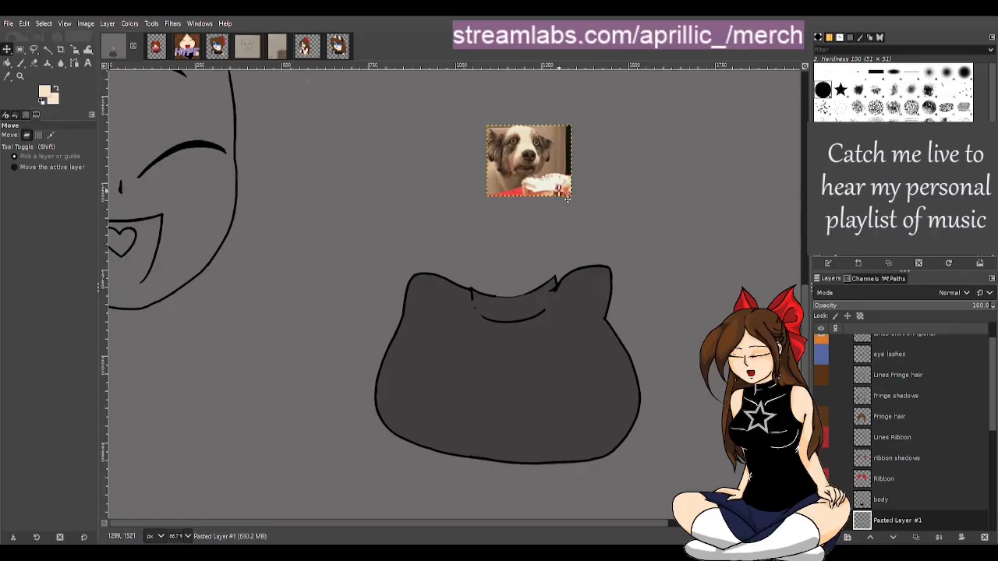
pyautogui.moveTo(528, 160); pyautogui.dragTo(683, 378)
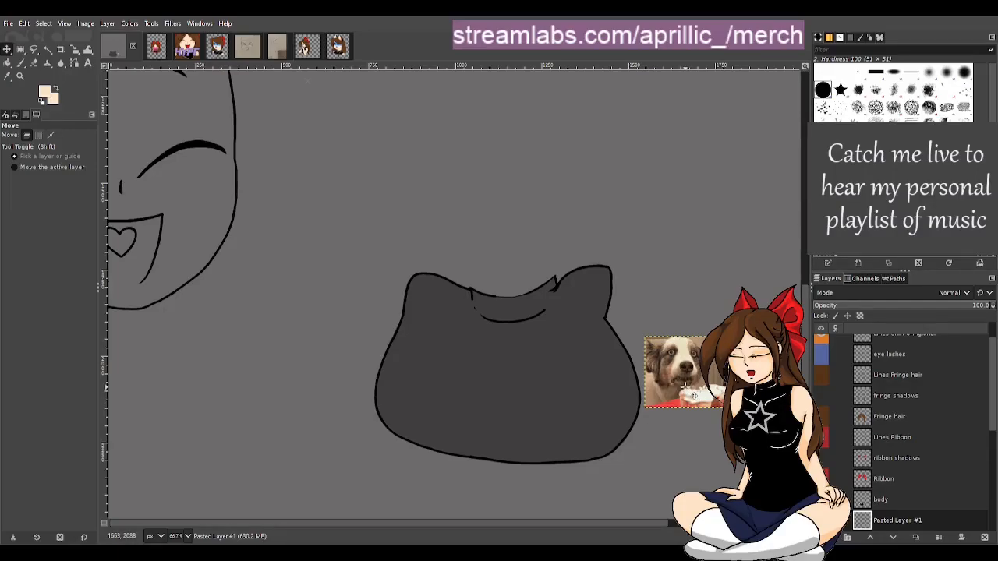
pyautogui.moveTo(695, 396); pyautogui.dragTo(440, 321)
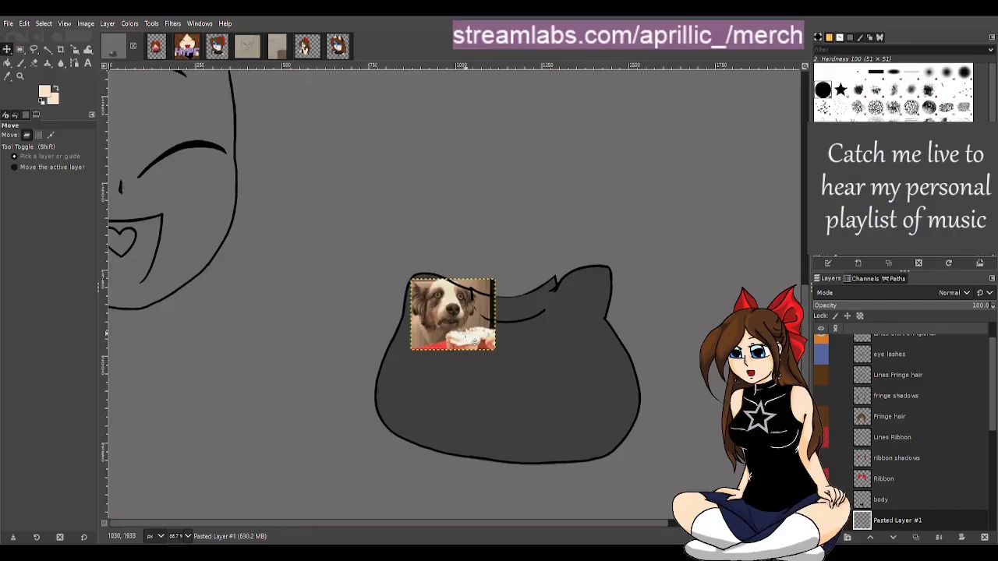
pyautogui.hotkey('ctrl', 'z')
pyautogui.hotkey('ctrl', 'z')
pyautogui.hotkey('ctrl', 'z')
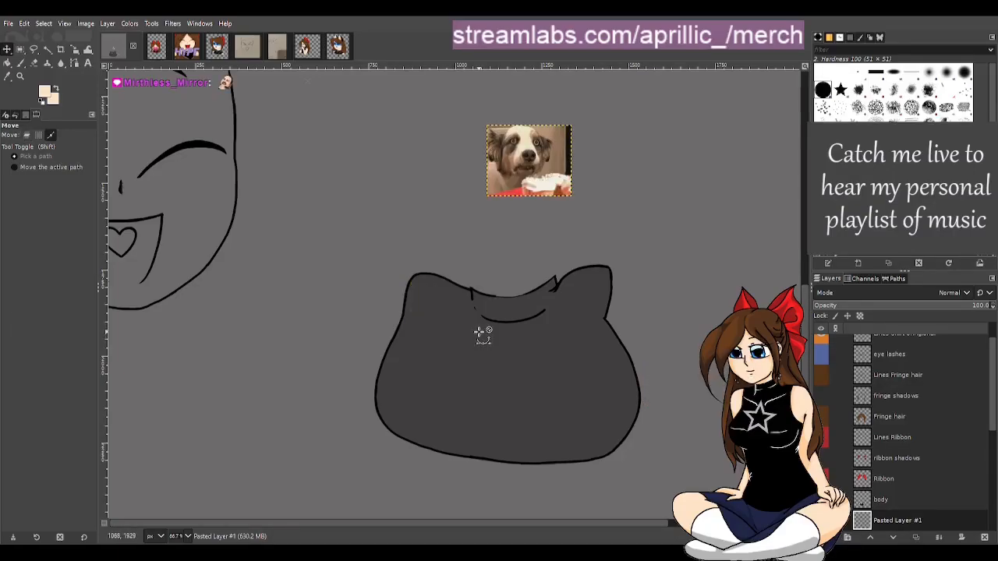
pyautogui.hotkey('ctrl', 'z')
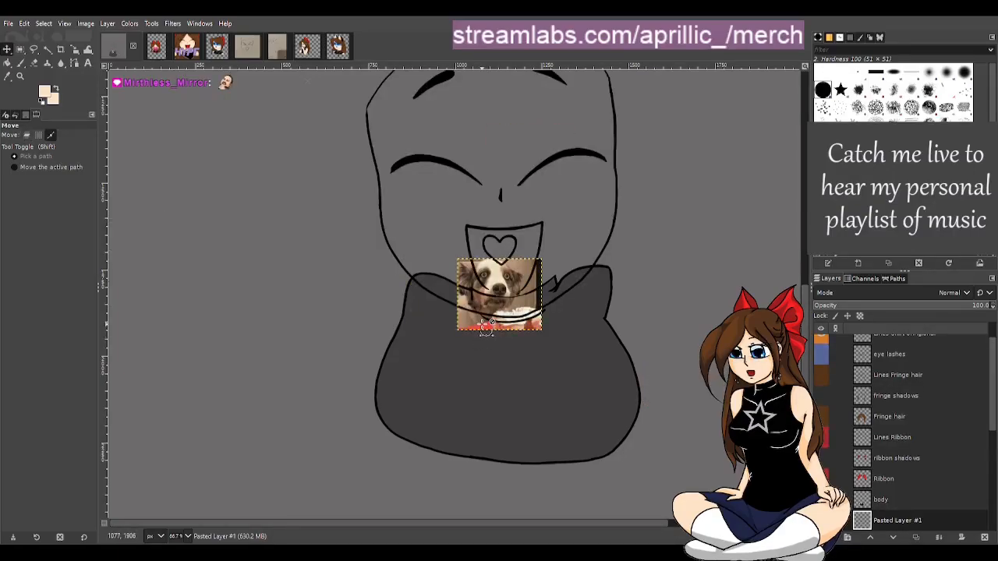
pyautogui.hotkey('ctrl', 'z')
pyautogui.hotkey('ctrl', 'z')
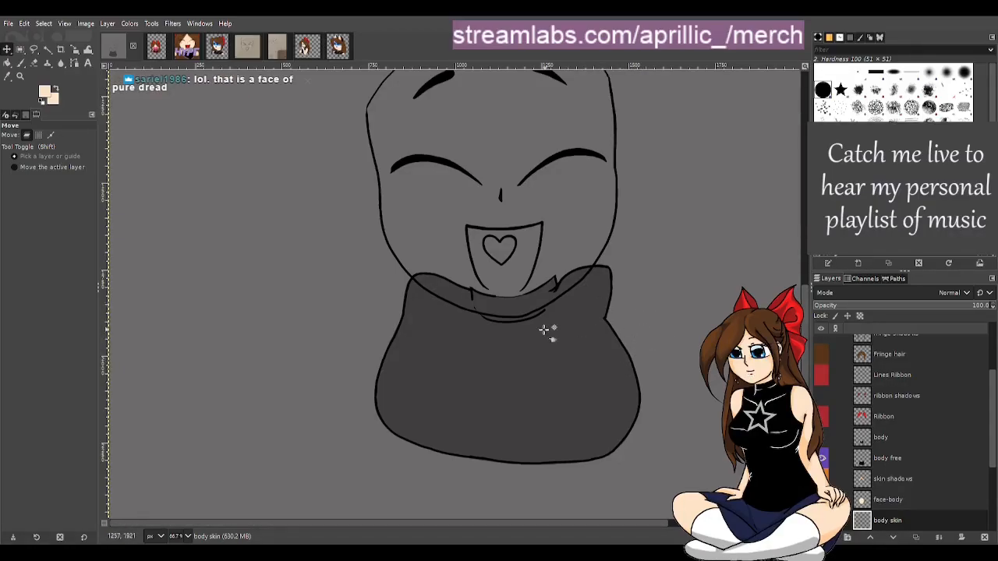
# On the body skin layer, paint the left upper arm in skin colour with a 78 px Paintbrush
pyautogui.scroll(-1, 894, 503)
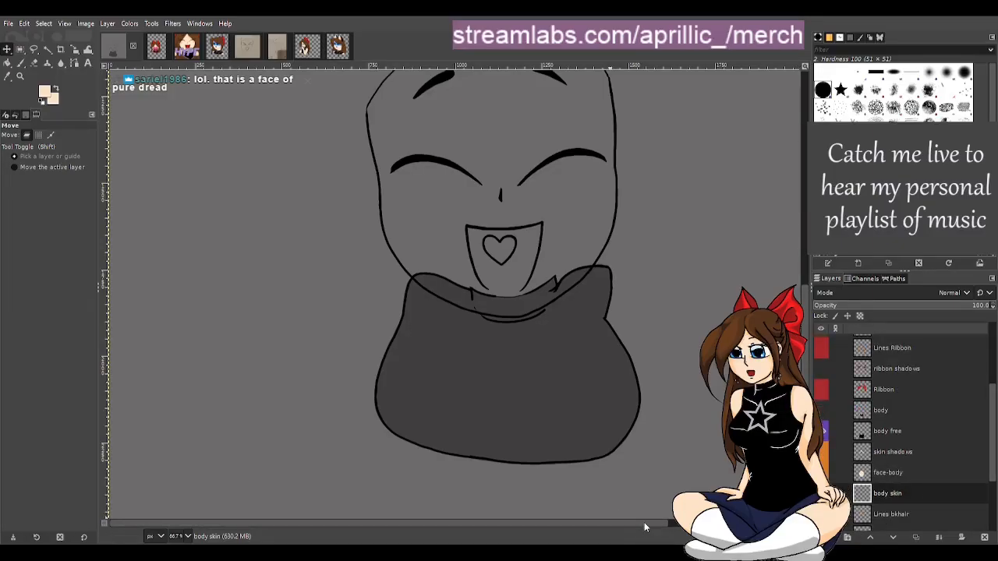
pyautogui.moveTo(644, 524); pyautogui.dragTo(694, 524)
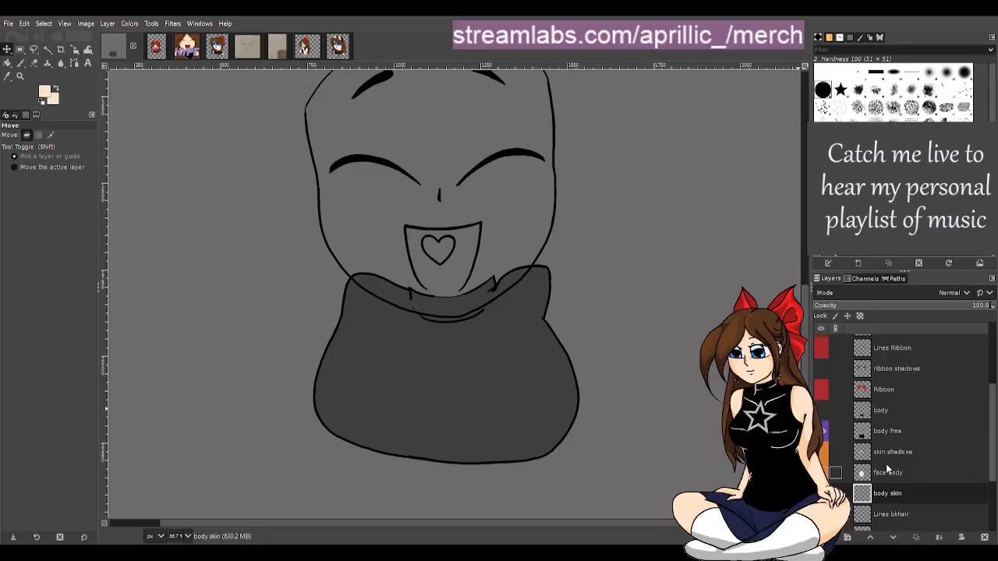
pyautogui.press('p')
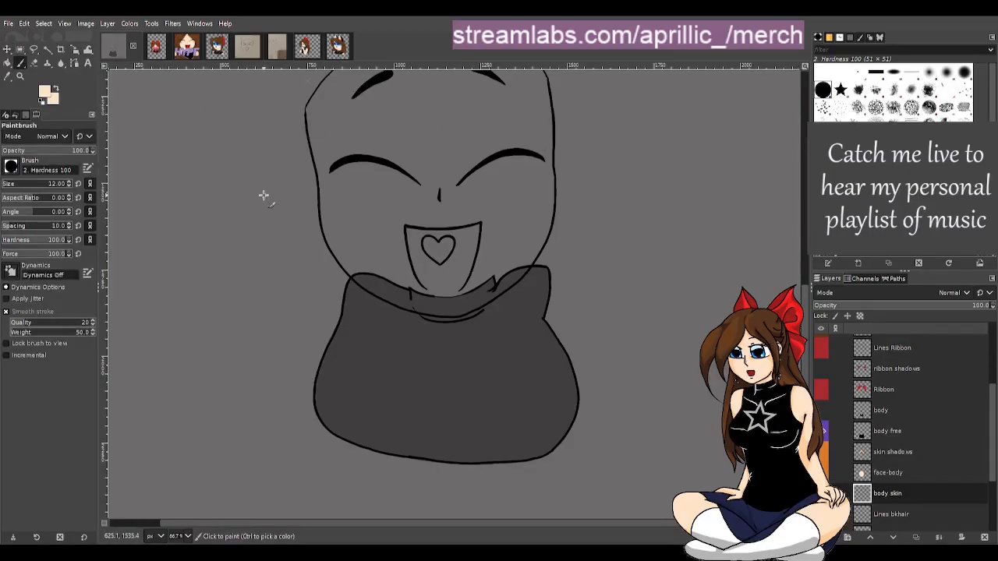
pyautogui.click(15, 184)
pyautogui.moveTo(361, 290); pyautogui.dragTo(292, 343)
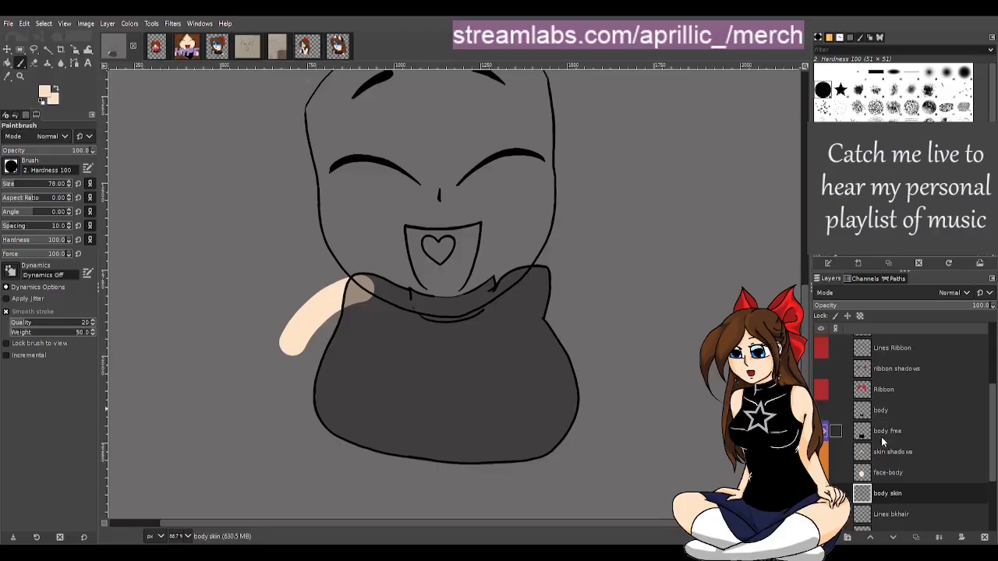
pyautogui.click(893, 434)
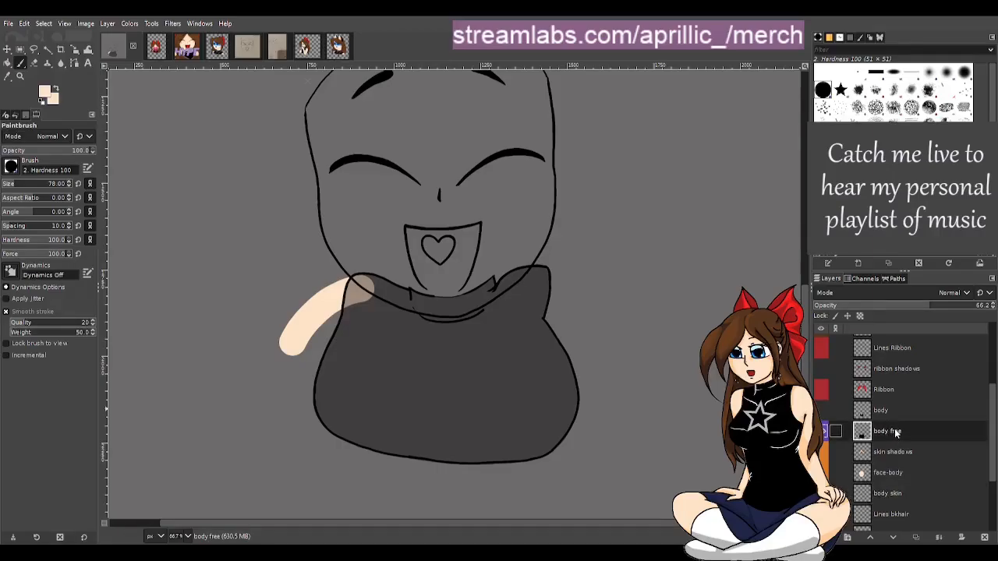
pyautogui.click(941, 305)
pyautogui.moveTo(941, 306); pyautogui.dragTo(985, 306)
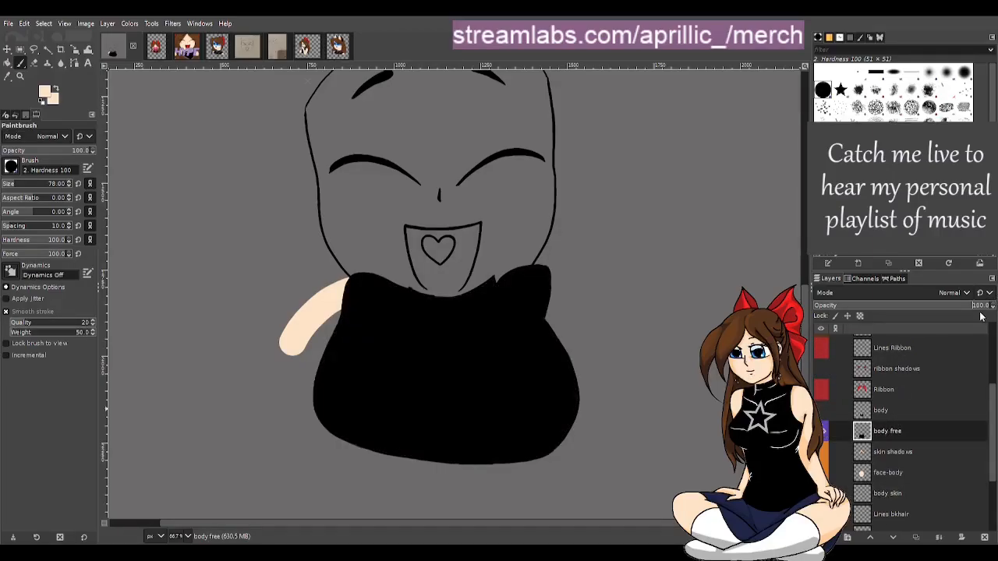
pyautogui.click(891, 473)
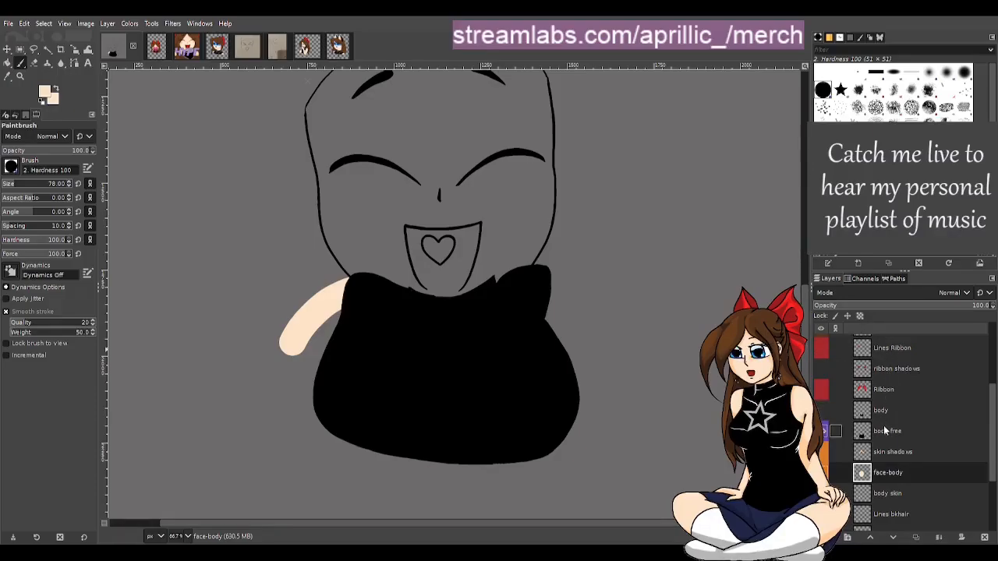
pyautogui.click(836, 431)
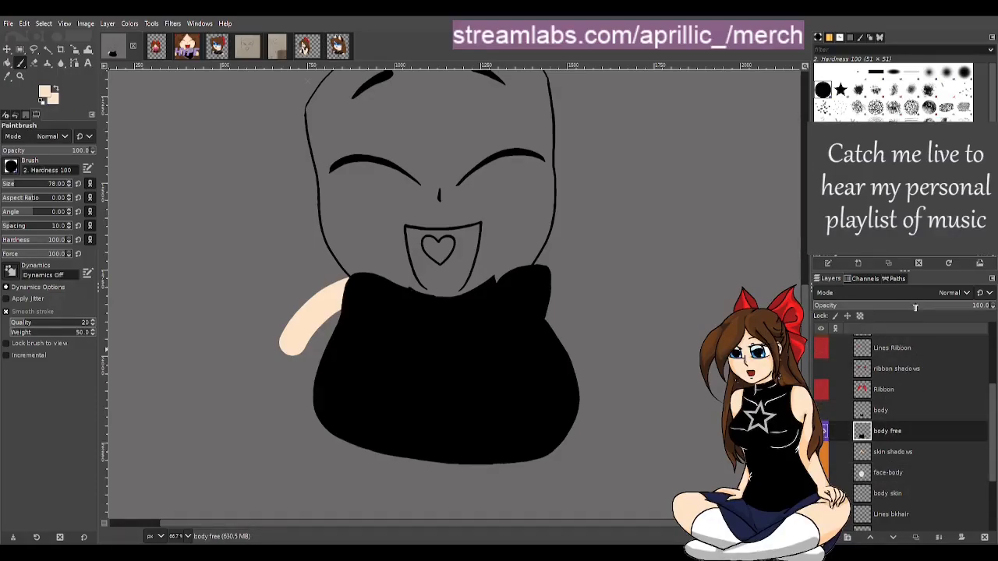
pyautogui.click(919, 306)
pyautogui.click(888, 492)
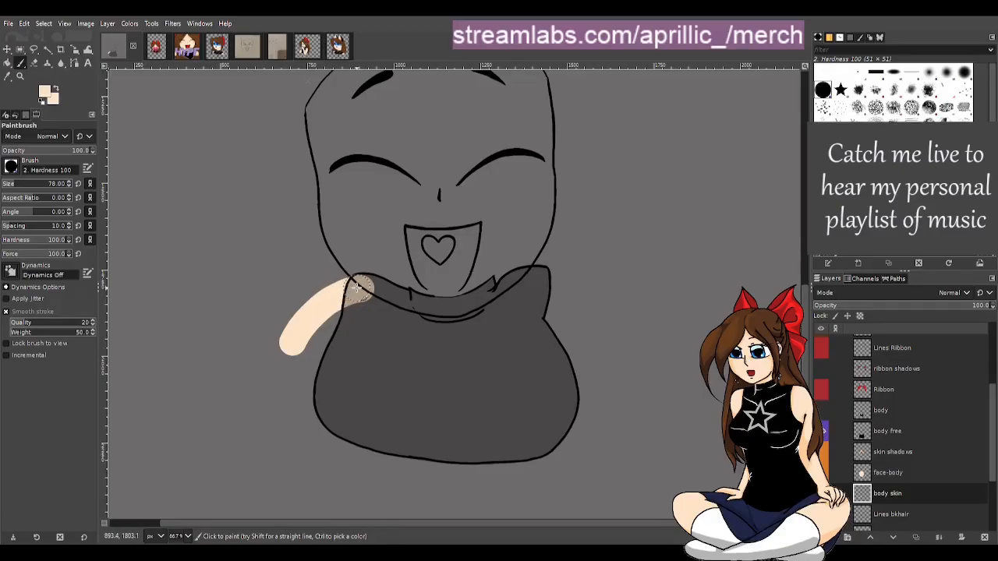
# Paint the right arm in skin colour down the side of the shirt on the body skin layer
pyautogui.moveTo(328, 292)
pyautogui.mouseDown()
pyautogui.moveTo(291, 339)
pyautogui.moveTo(306, 302)
pyautogui.moveTo(326, 289)
pyautogui.moveTo(370, 315)
pyautogui.mouseUp()
pyautogui.hotkey('ctrl', 'z')
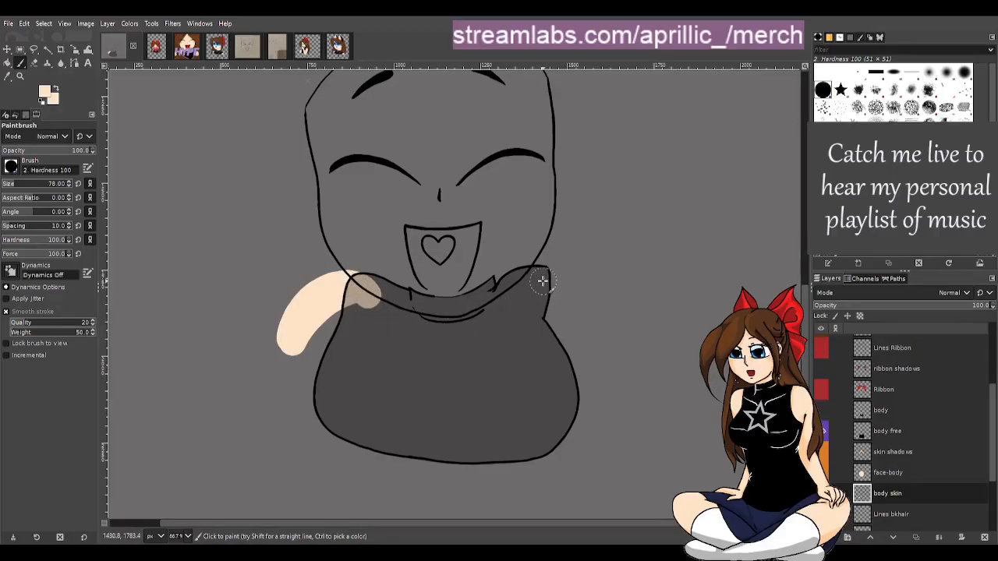
pyautogui.moveTo(542, 281); pyautogui.dragTo(584, 303)
pyautogui.hotkey('ctrl', 'z')
pyautogui.moveTo(541, 283)
pyautogui.mouseDown()
pyautogui.moveTo(577, 312)
pyautogui.moveTo(601, 441)
pyautogui.mouseUp()
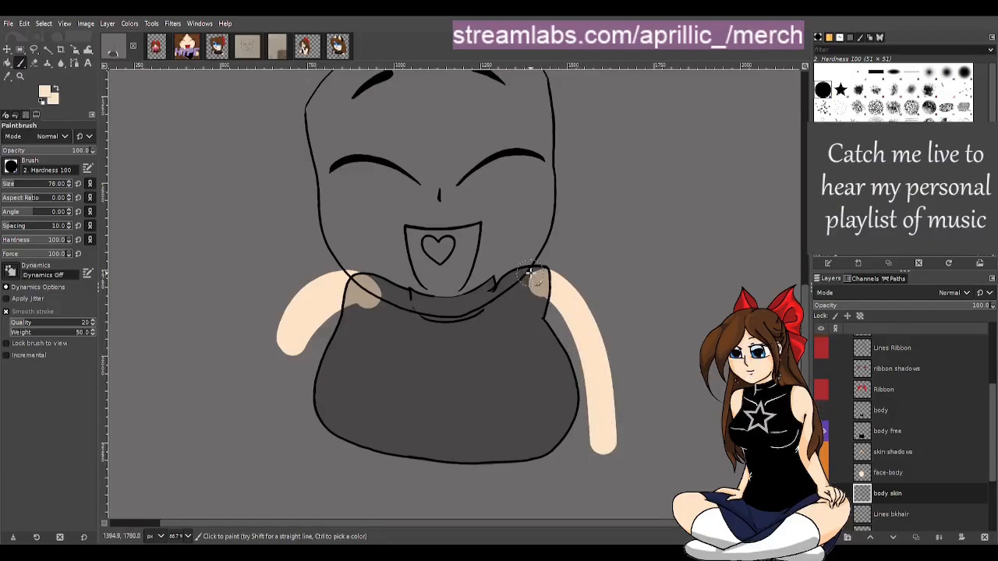
pyautogui.moveTo(538, 283)
pyautogui.mouseDown()
pyautogui.moveTo(571, 287)
pyautogui.moveTo(596, 334)
pyautogui.mouseUp()
pyautogui.hotkey('ctrl', 'z')
pyautogui.moveTo(541, 282)
pyautogui.mouseDown()
pyautogui.moveTo(572, 292)
pyautogui.moveTo(586, 324)
pyautogui.moveTo(598, 462)
pyautogui.mouseUp()
pyautogui.moveTo(551, 312)
pyautogui.mouseDown()
pyautogui.moveTo(593, 403)
pyautogui.moveTo(587, 422)
pyautogui.moveTo(545, 322)
pyautogui.moveTo(561, 455)
pyautogui.mouseUp()
pyautogui.moveTo(564, 374)
pyautogui.mouseDown()
pyautogui.moveTo(565, 448)
pyautogui.moveTo(570, 397)
pyautogui.moveTo(581, 458)
pyautogui.moveTo(606, 440)
pyautogui.moveTo(596, 457)
pyautogui.moveTo(524, 468)
pyautogui.moveTo(546, 454)
pyautogui.mouseUp()
# Fill out the left arm in skin colour down to the bottom of the shirt
pyautogui.moveTo(336, 285)
pyautogui.mouseDown()
pyautogui.moveTo(312, 312)
pyautogui.moveTo(296, 429)
pyautogui.moveTo(304, 441)
pyautogui.mouseUp()
pyautogui.moveTo(287, 347); pyautogui.dragTo(303, 429)
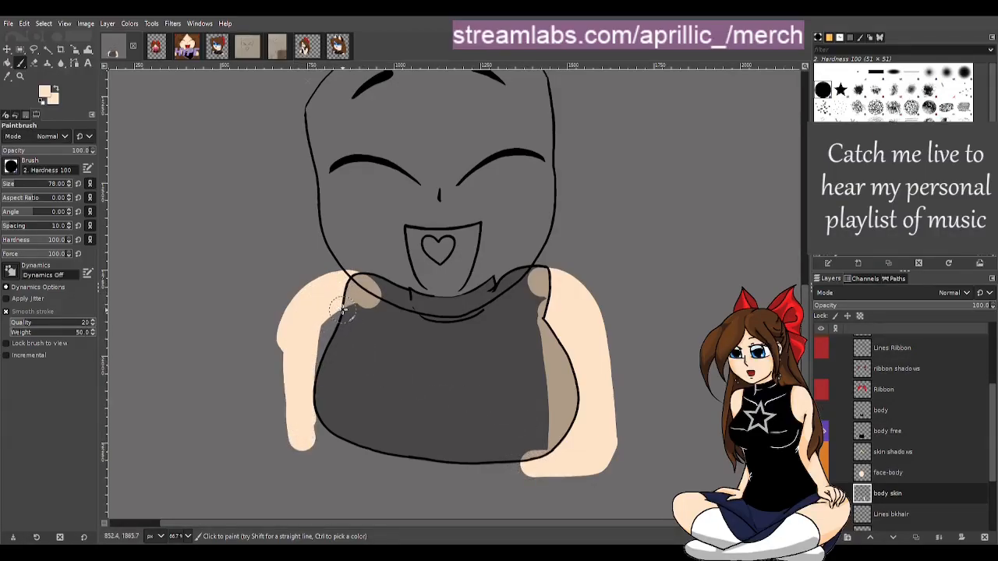
pyautogui.moveTo(349, 306)
pyautogui.mouseDown()
pyautogui.moveTo(321, 349)
pyautogui.moveTo(347, 319)
pyautogui.moveTo(319, 430)
pyautogui.moveTo(305, 439)
pyautogui.moveTo(432, 468)
pyautogui.moveTo(363, 458)
pyautogui.mouseUp()
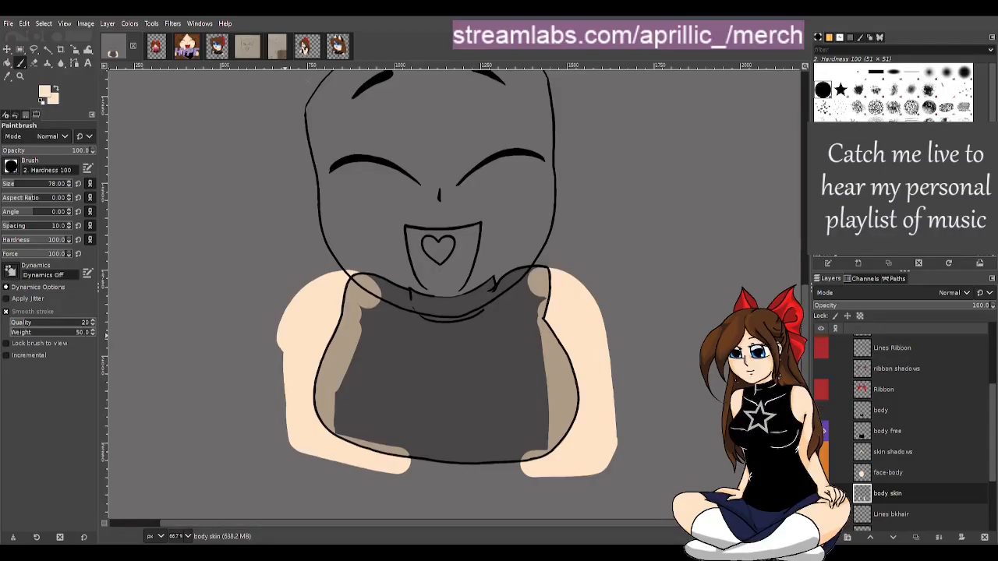
# Trim the left arm's outer edge with the Eraser to reshape its outline
pyautogui.press('m')
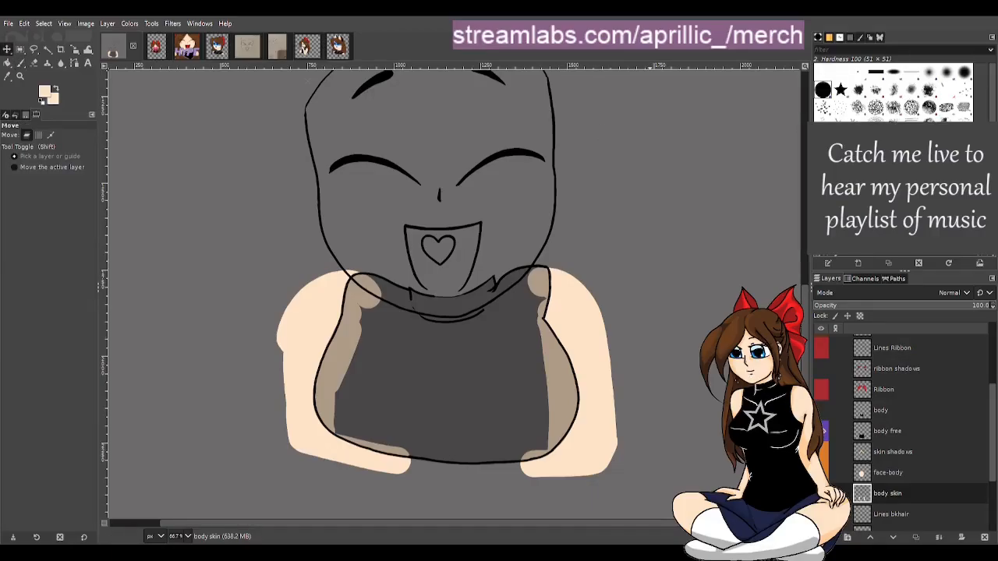
pyautogui.hotkey('shift', 'e')
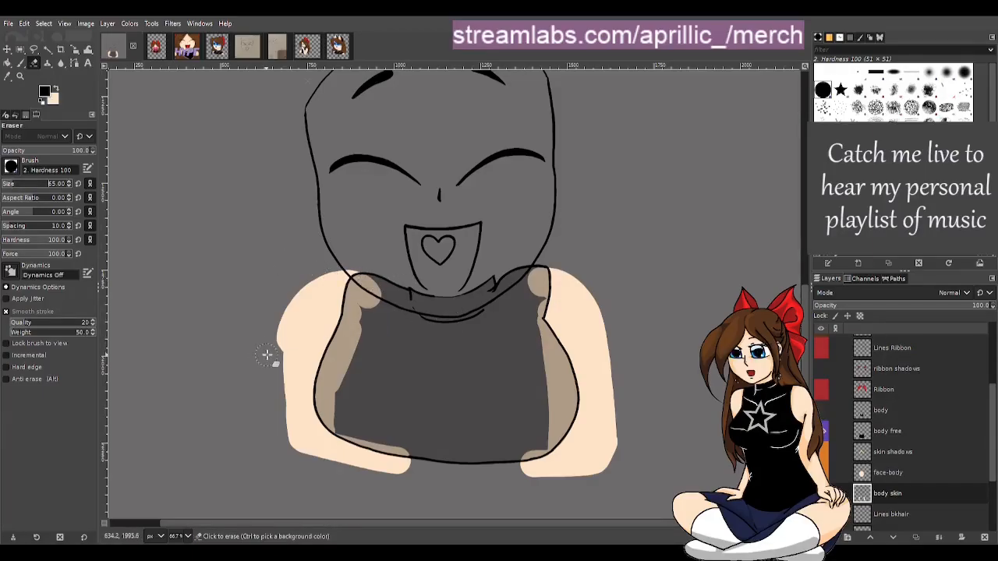
pyautogui.moveTo(266, 355)
pyautogui.mouseDown()
pyautogui.moveTo(306, 276)
pyautogui.moveTo(340, 263)
pyautogui.moveTo(380, 267)
pyautogui.mouseUp()
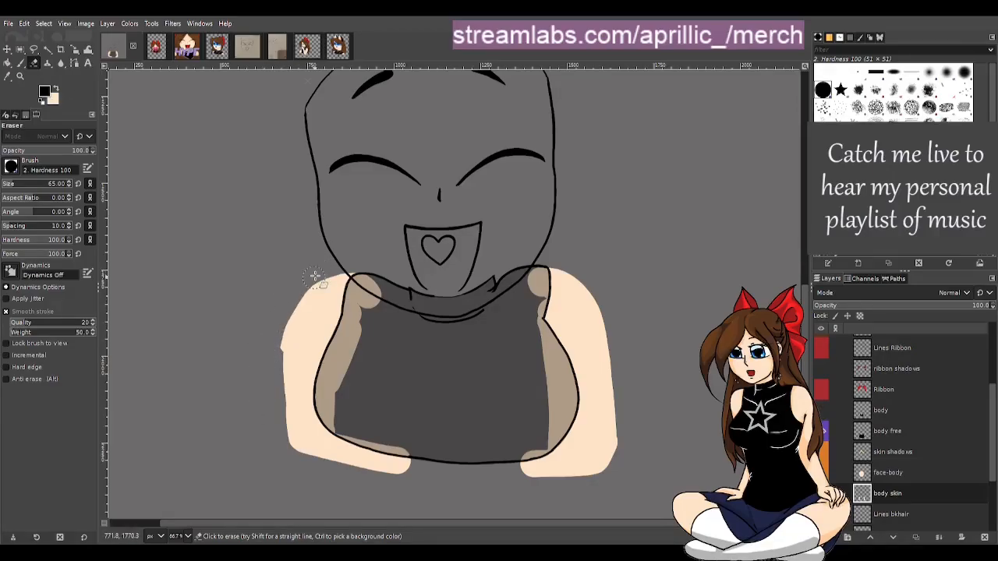
pyautogui.moveTo(307, 269)
pyautogui.mouseDown()
pyautogui.moveTo(276, 351)
pyautogui.moveTo(271, 396)
pyautogui.mouseUp()
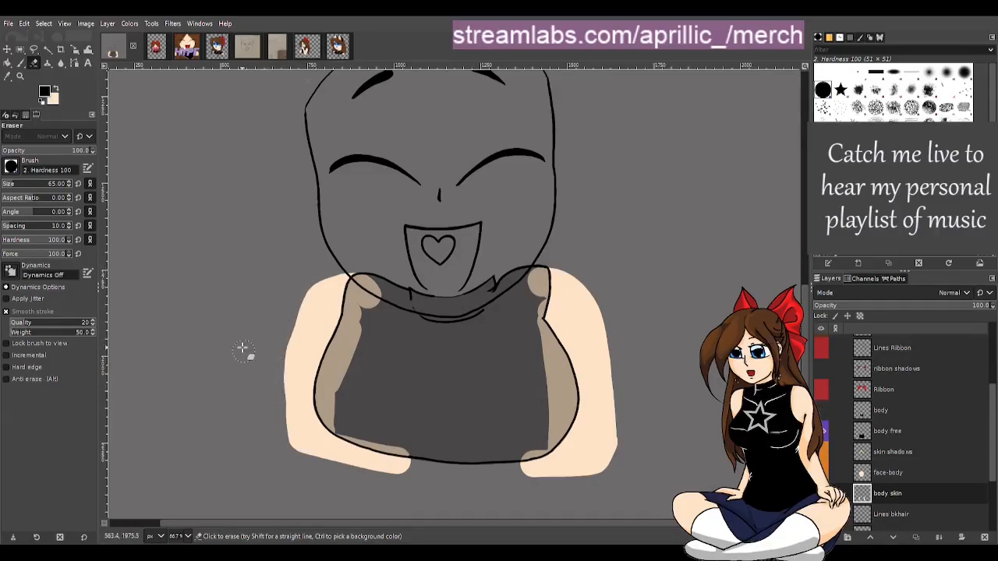
pyautogui.hotkey('ctrl', 'z')
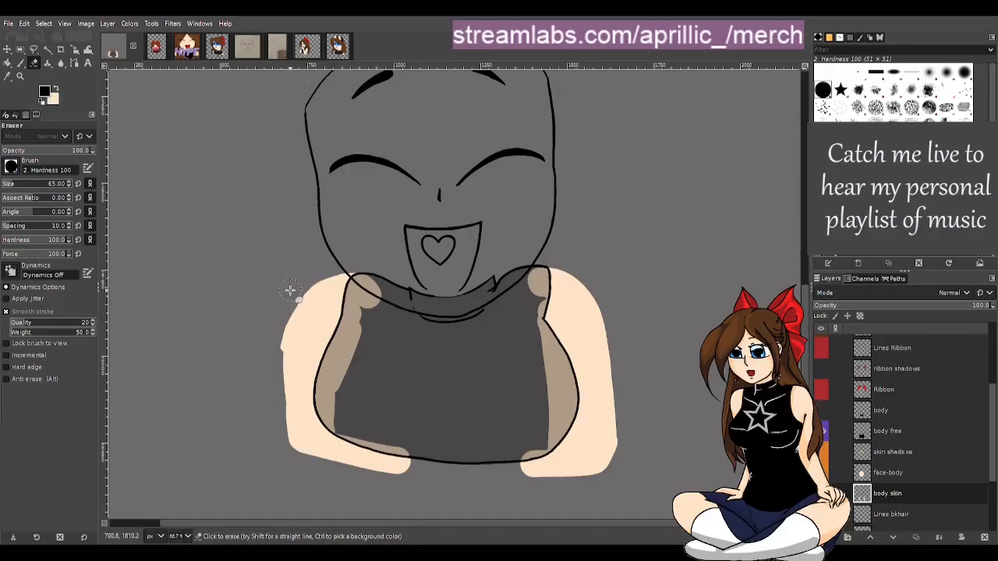
pyautogui.moveTo(294, 290)
pyautogui.mouseDown()
pyautogui.moveTo(280, 326)
pyautogui.moveTo(276, 413)
pyautogui.mouseUp()
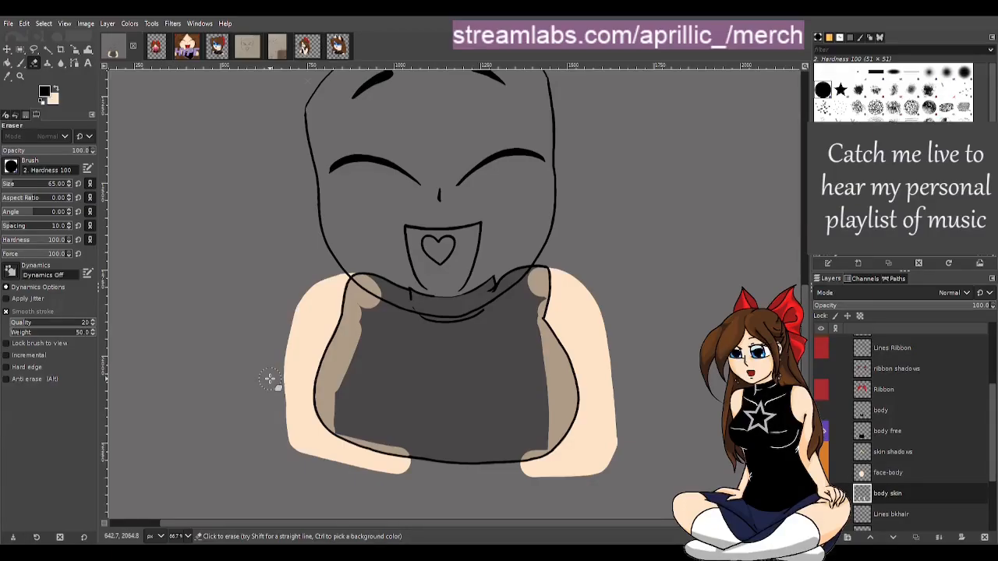
# Repaint the left arm's outer edge with the Paintbrush down to the bottom
pyautogui.press('p')
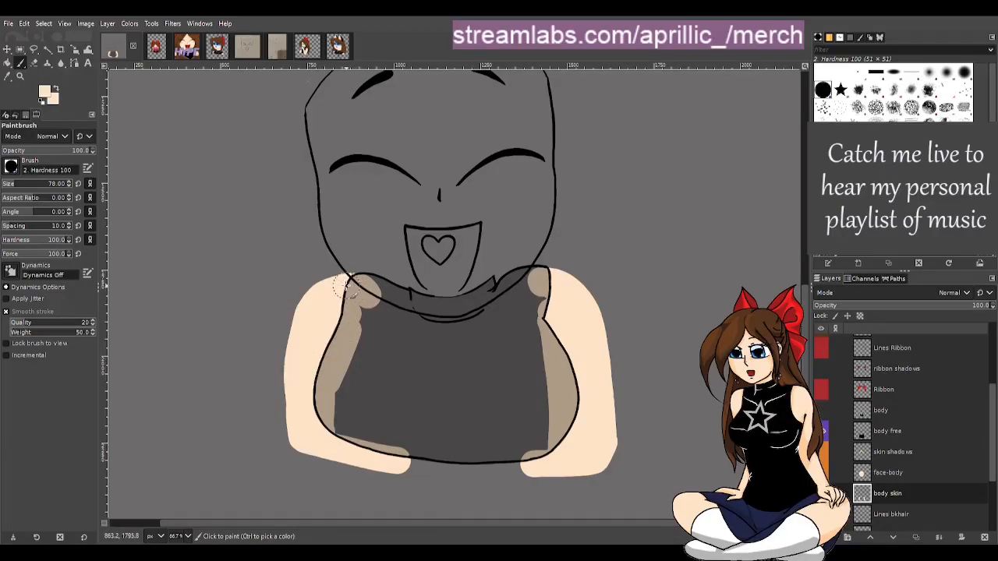
pyautogui.moveTo(320, 297)
pyautogui.mouseDown()
pyautogui.moveTo(298, 342)
pyautogui.moveTo(288, 404)
pyautogui.moveTo(306, 338)
pyautogui.moveTo(289, 434)
pyautogui.mouseUp()
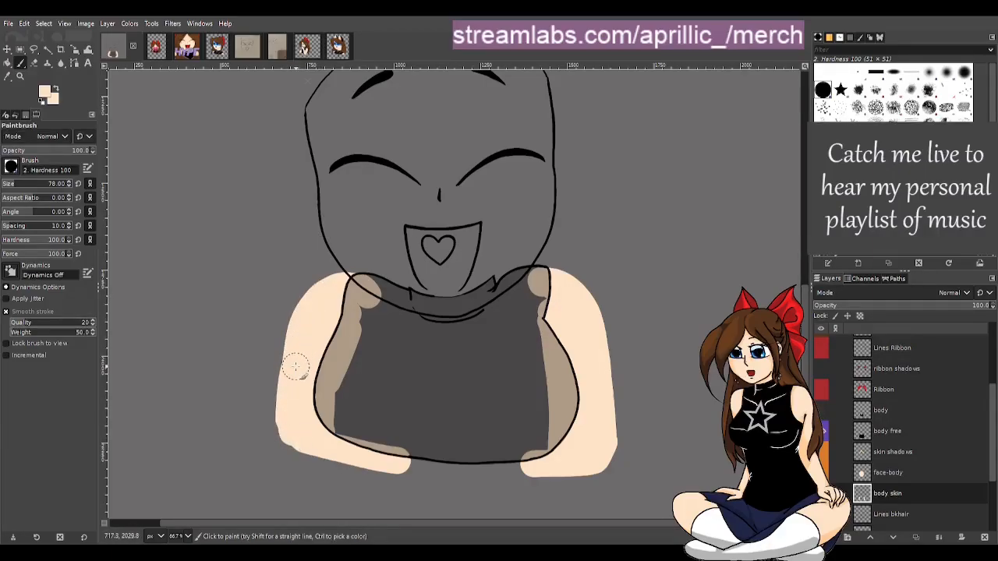
pyautogui.moveTo(297, 366)
pyautogui.mouseDown()
pyautogui.moveTo(292, 452)
pyautogui.moveTo(279, 468)
pyautogui.mouseUp()
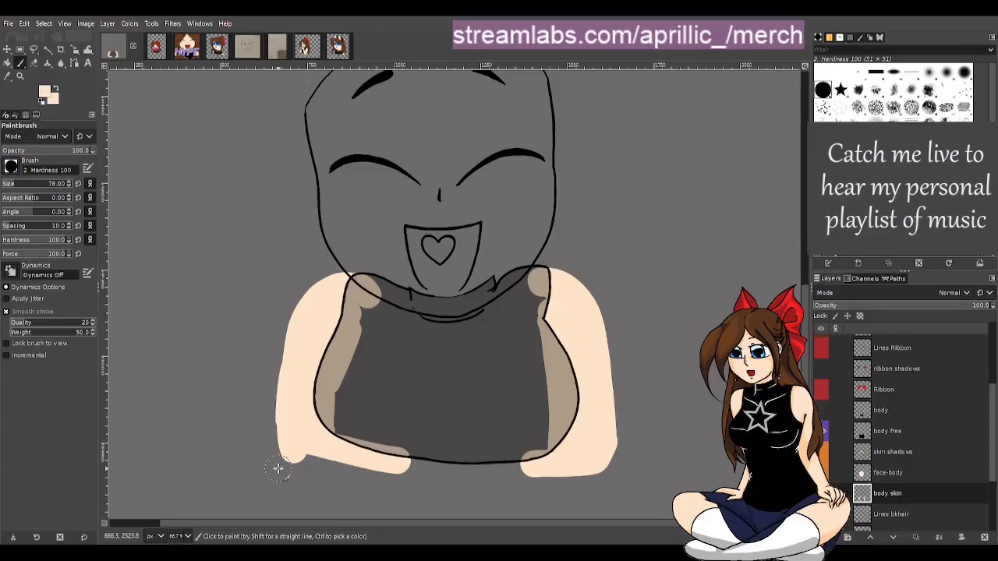
# Erase the arms' lower edges and the skin at the left shoulder, then touch up the right shoulder with the Paintbrush
pyautogui.hotkey('shift', 'e')
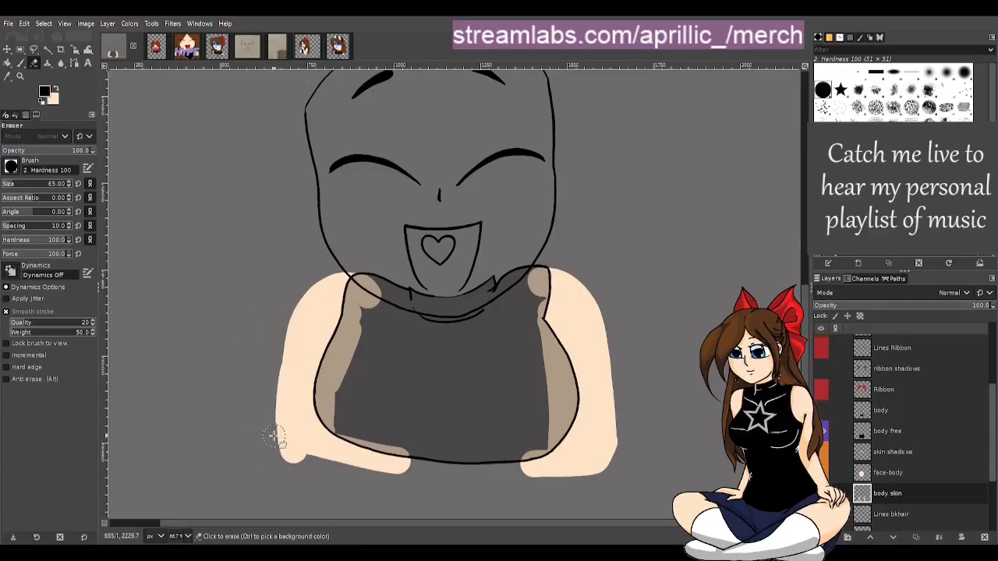
pyautogui.moveTo(263, 424)
pyautogui.mouseDown()
pyautogui.moveTo(291, 458)
pyautogui.moveTo(361, 486)
pyautogui.mouseUp()
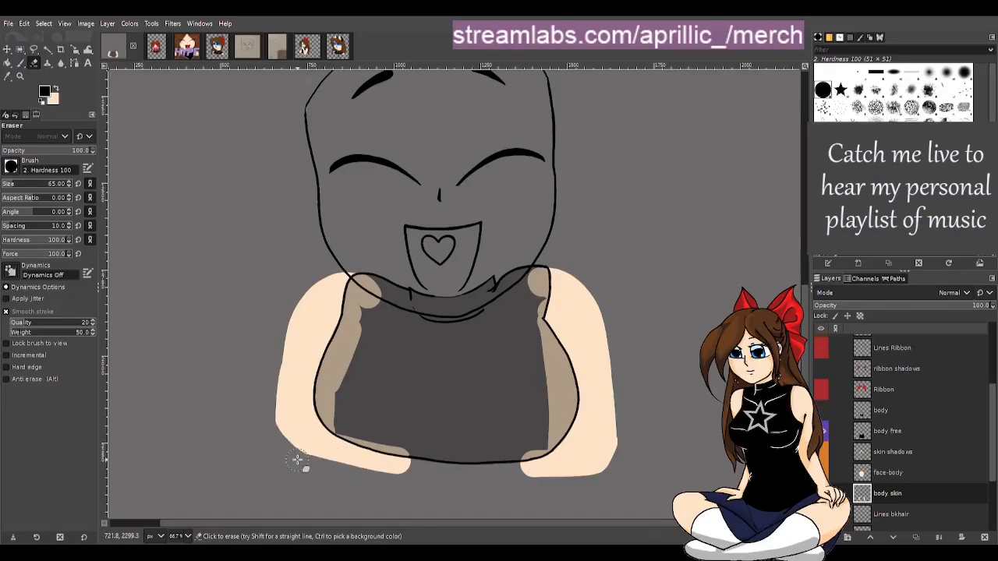
pyautogui.moveTo(297, 457); pyautogui.dragTo(453, 455)
pyautogui.moveTo(332, 456)
pyautogui.mouseDown()
pyautogui.moveTo(361, 470)
pyautogui.moveTo(466, 471)
pyautogui.mouseUp()
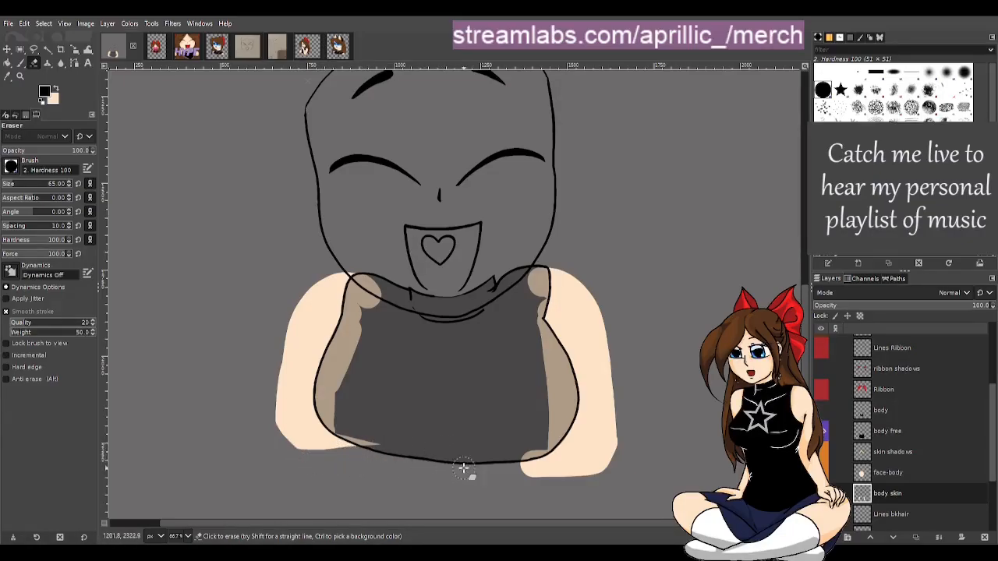
pyautogui.moveTo(630, 457)
pyautogui.mouseDown()
pyautogui.moveTo(583, 477)
pyautogui.moveTo(411, 469)
pyautogui.mouseUp()
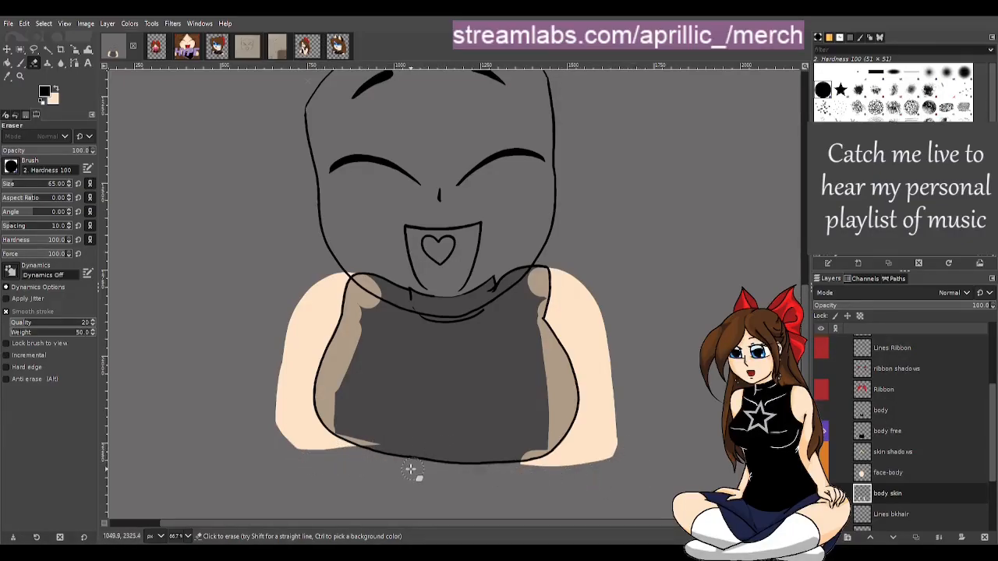
pyautogui.moveTo(633, 448); pyautogui.dragTo(392, 479)
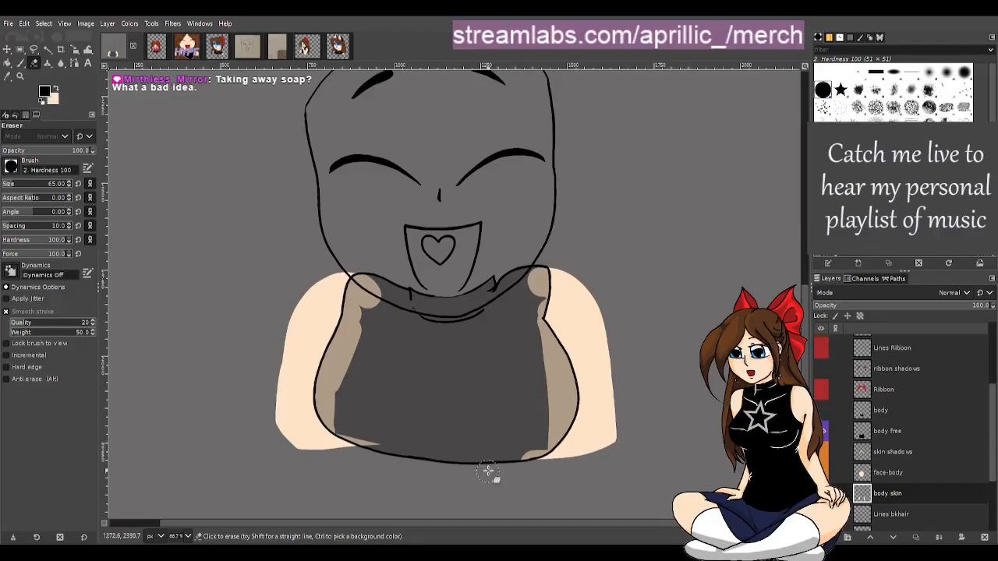
pyautogui.moveTo(530, 441); pyautogui.dragTo(518, 472)
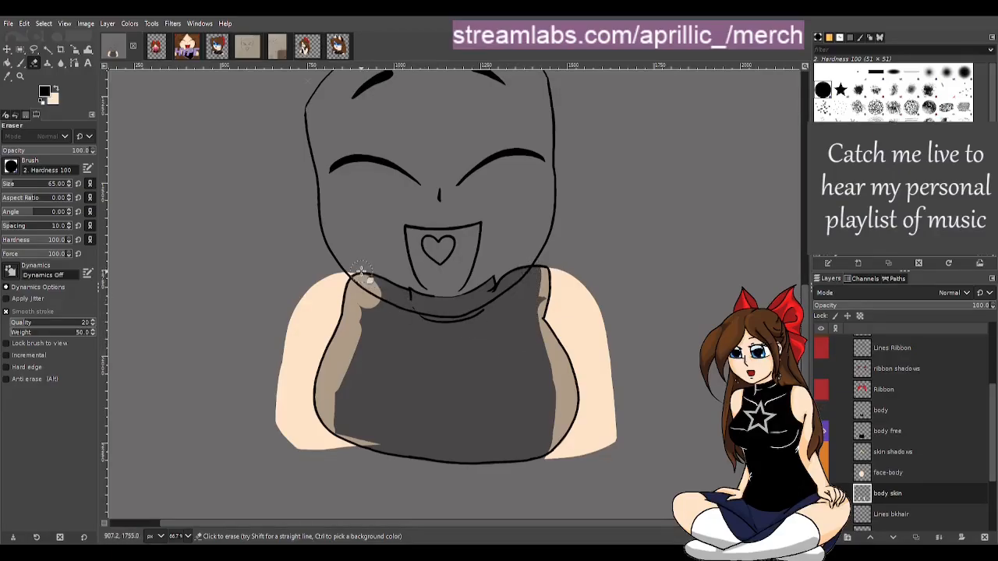
pyautogui.moveTo(361, 271)
pyautogui.mouseDown()
pyautogui.moveTo(384, 278)
pyautogui.moveTo(347, 379)
pyautogui.moveTo(360, 435)
pyautogui.moveTo(344, 362)
pyautogui.moveTo(338, 414)
pyautogui.moveTo(368, 455)
pyautogui.moveTo(357, 432)
pyautogui.moveTo(394, 456)
pyautogui.moveTo(348, 425)
pyautogui.moveTo(340, 388)
pyautogui.moveTo(349, 332)
pyautogui.moveTo(406, 263)
pyautogui.mouseUp()
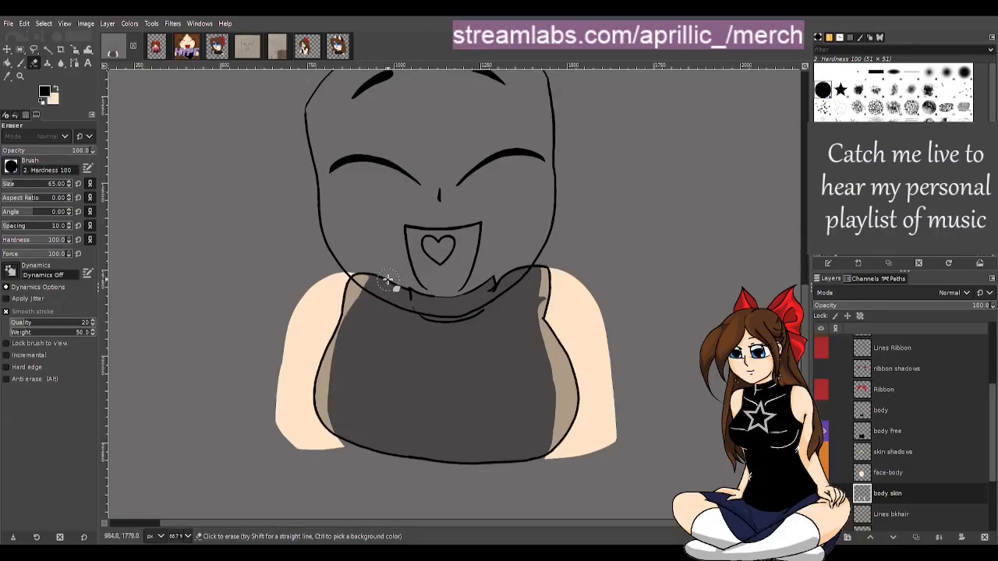
pyautogui.press('p')
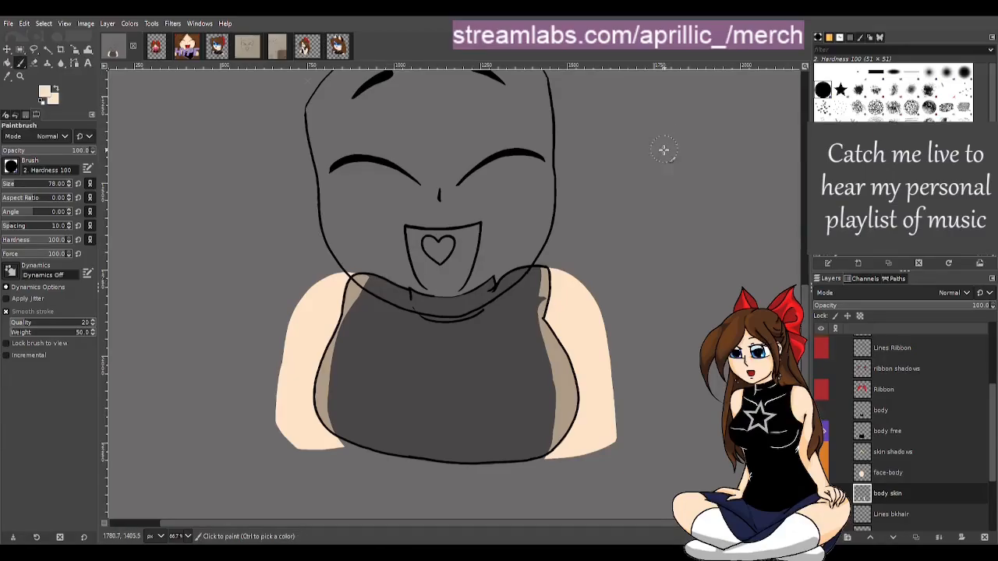
pyautogui.moveTo(555, 311); pyautogui.dragTo(561, 290)
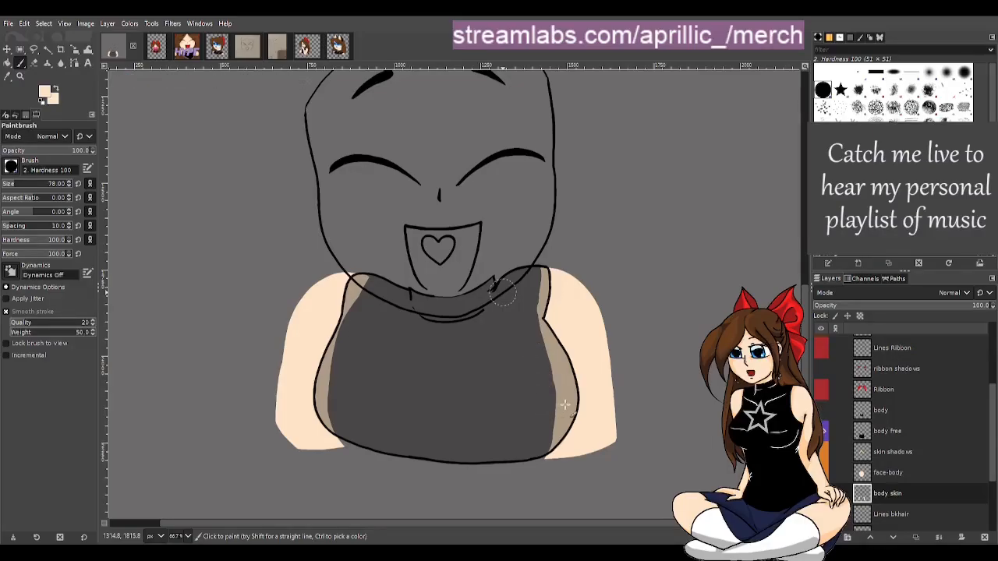
# Set the body free layer's opacity to 100 and move it below the face-body layer
pyautogui.click(911, 431)
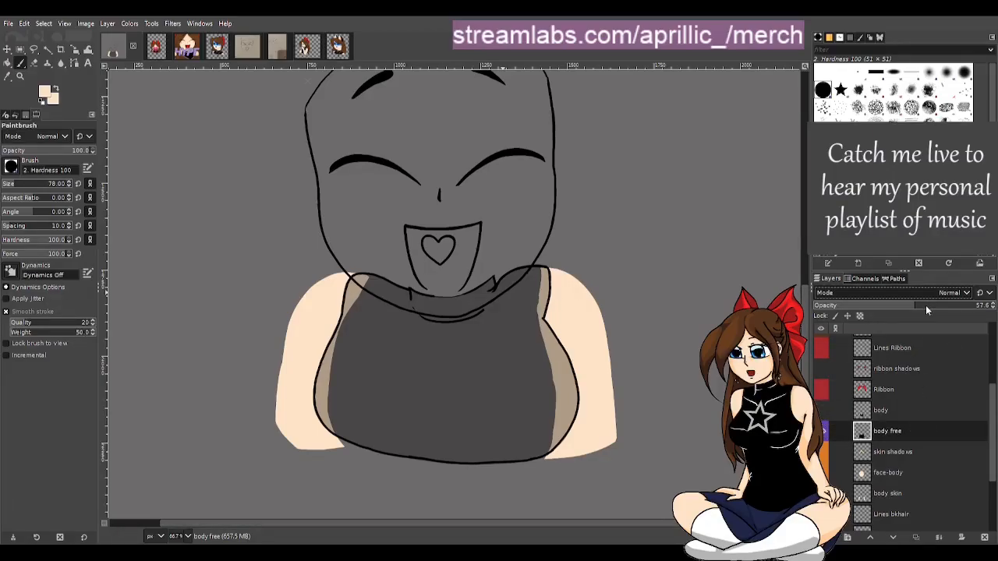
pyautogui.moveTo(926, 305); pyautogui.dragTo(996, 306)
pyautogui.press('m')
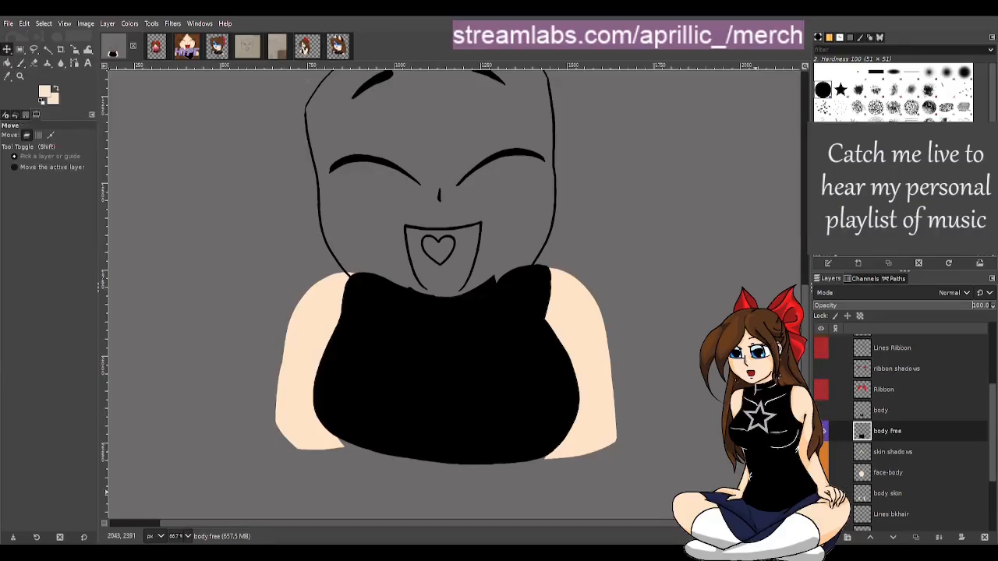
pyautogui.scroll(1, 939, 433)
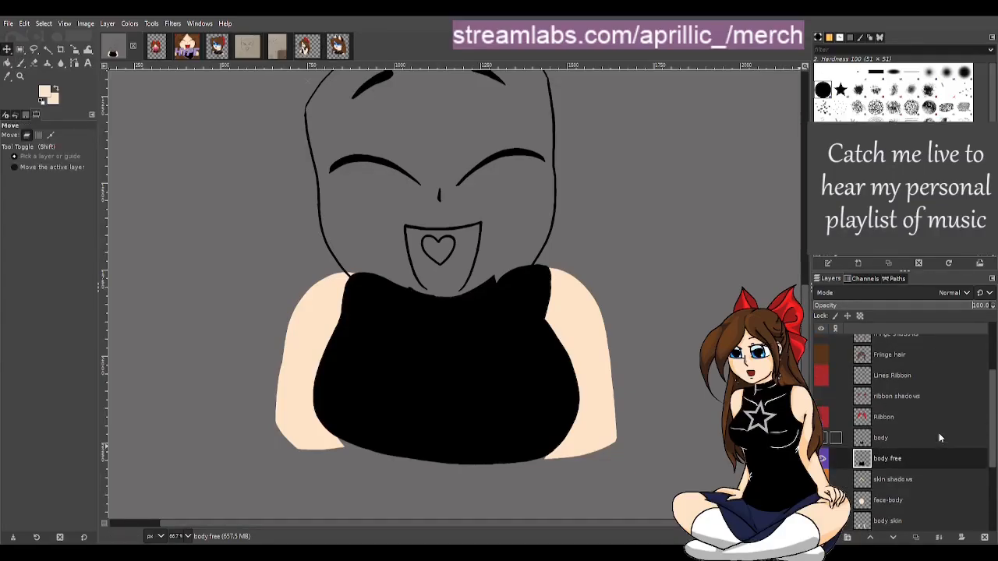
pyautogui.scroll(-1, 897, 460)
pyautogui.moveTo(891, 433); pyautogui.dragTo(889, 493)
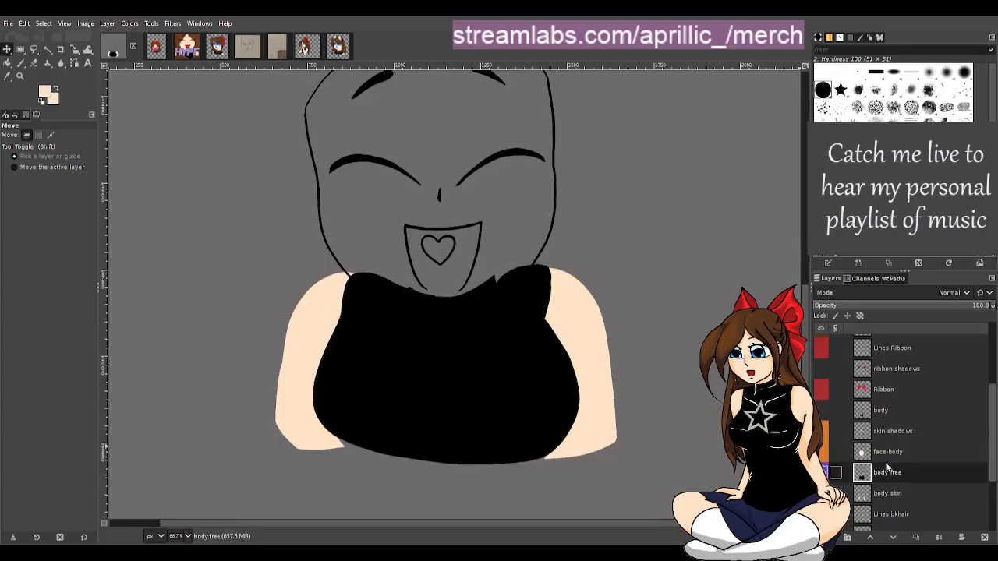
# Delete the old body layer and patch the shirt near the neckline in black on the body free layer
pyautogui.click(883, 414)
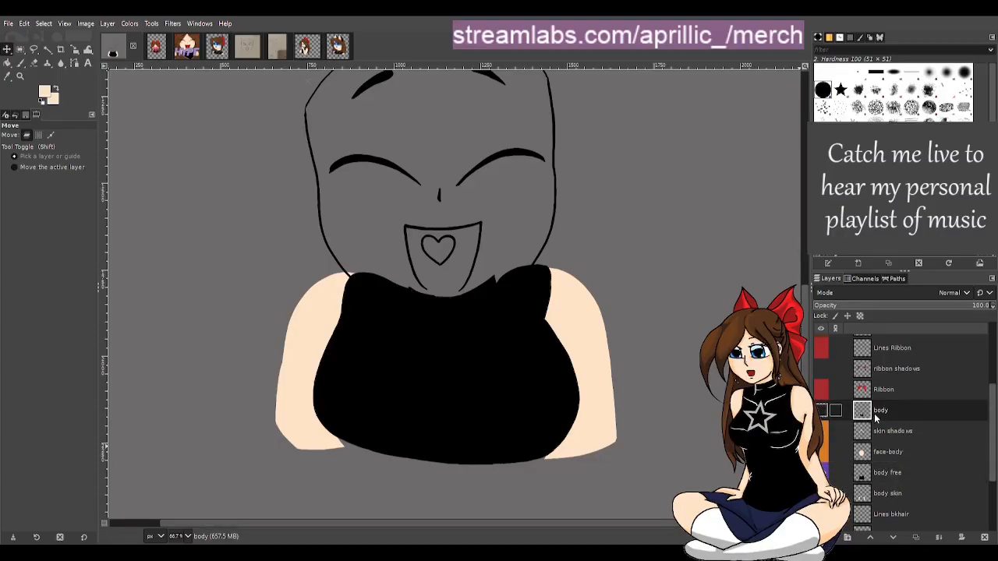
pyautogui.click(985, 537)
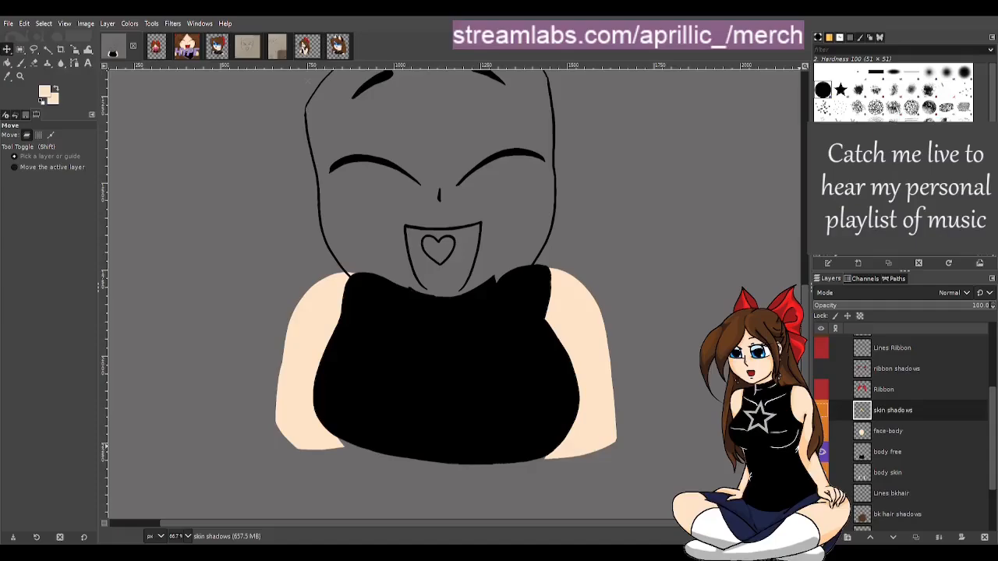
pyautogui.click(894, 454)
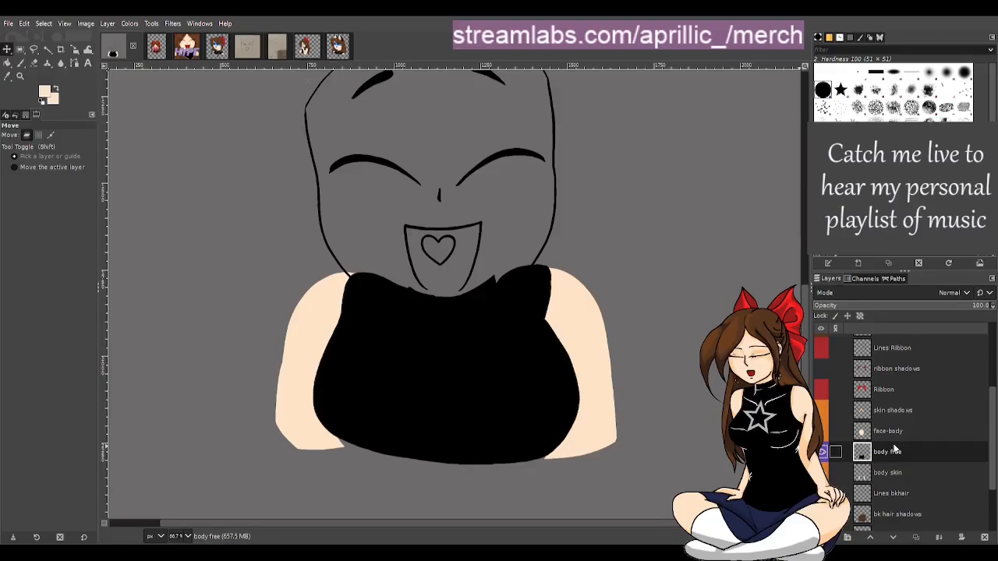
pyautogui.press('p')
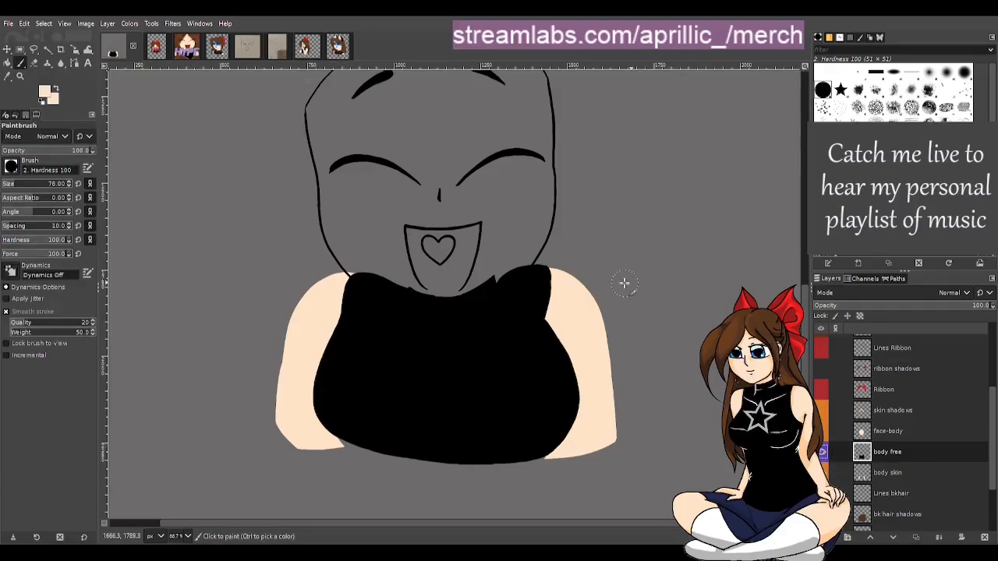
pyautogui.click(7, 75)
pyautogui.click(362, 359)
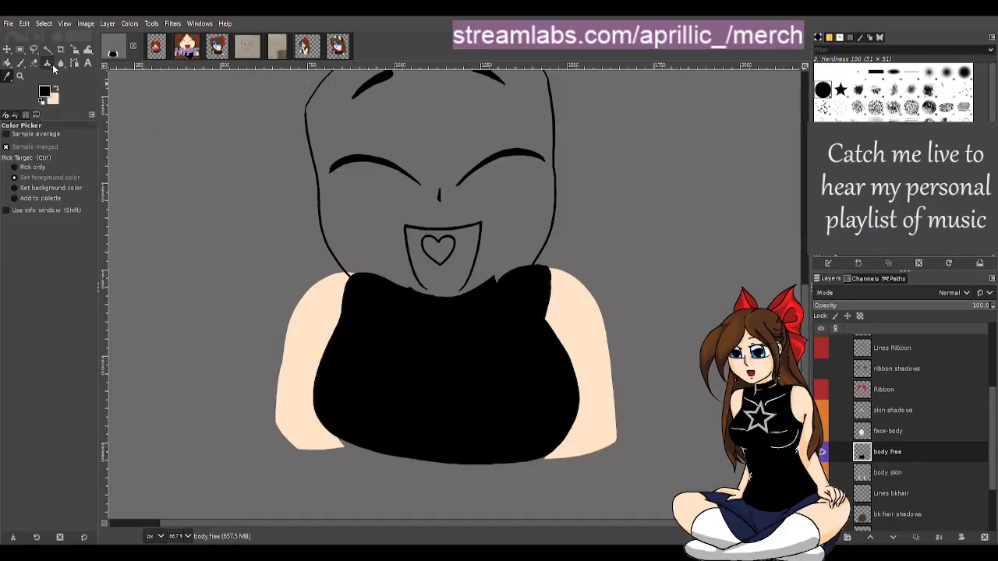
pyautogui.click(20, 63)
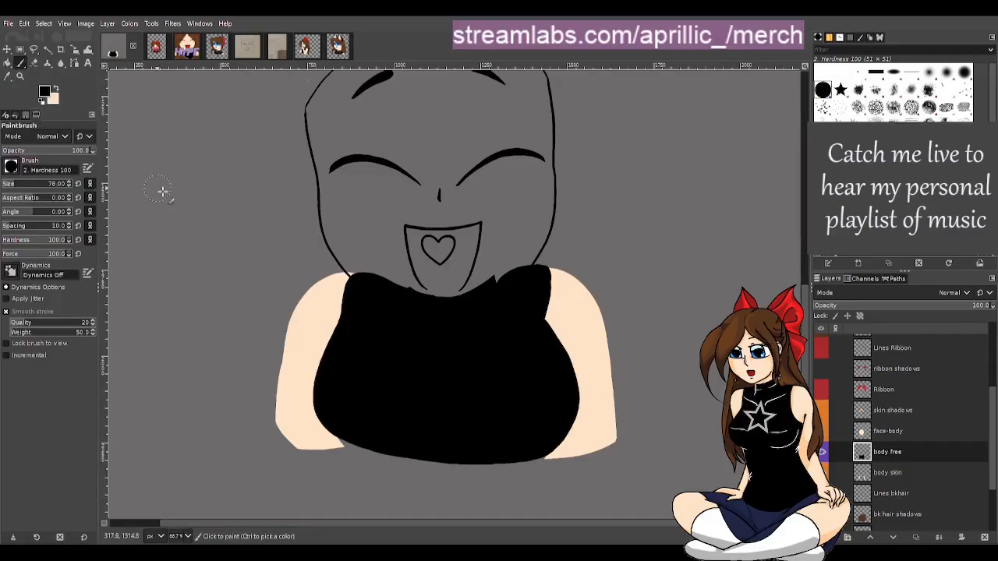
pyautogui.click(409, 309)
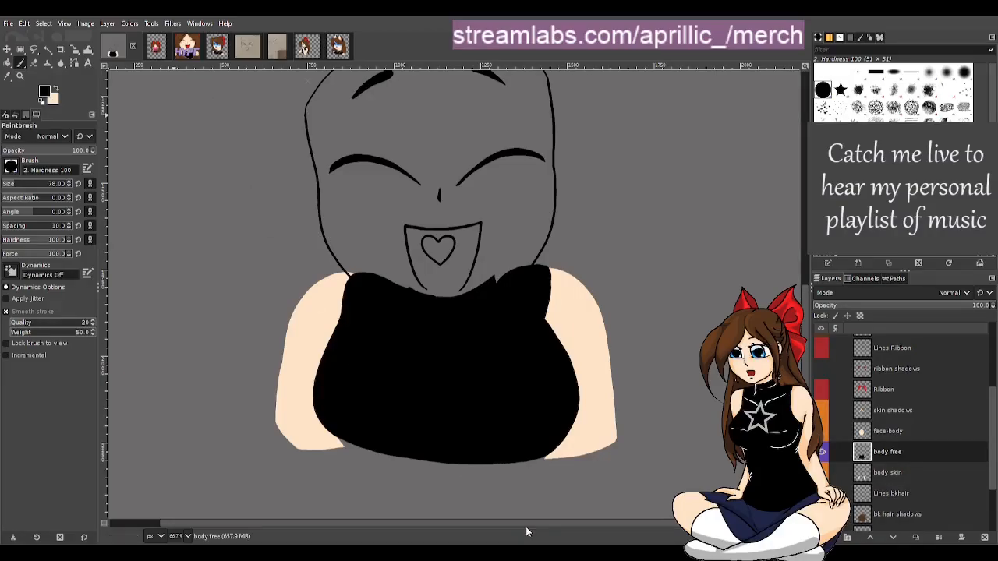
# Make the face-body layer visible and move the Lines Shirt original layer below it
pyautogui.press('m')
pyautogui.click(836, 432)
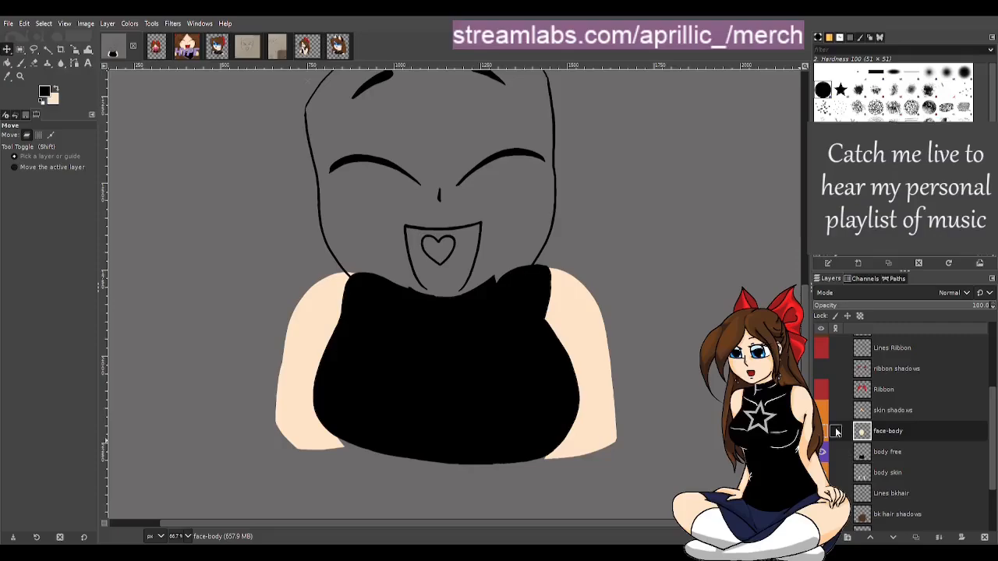
pyautogui.click(823, 436)
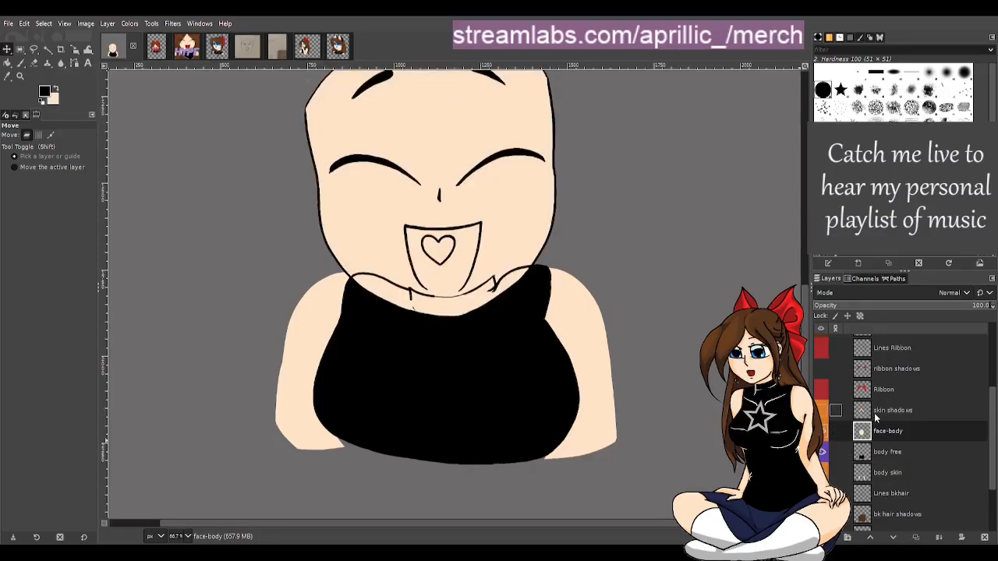
pyautogui.scroll(3, 900, 399)
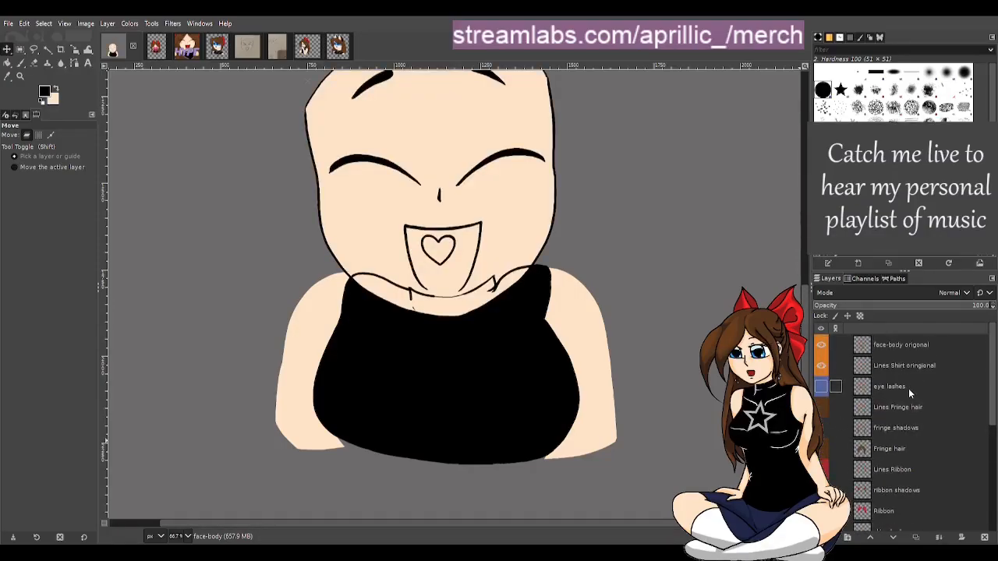
pyautogui.click(821, 366)
pyautogui.click(821, 366)
pyautogui.moveTo(905, 365); pyautogui.dragTo(901, 483)
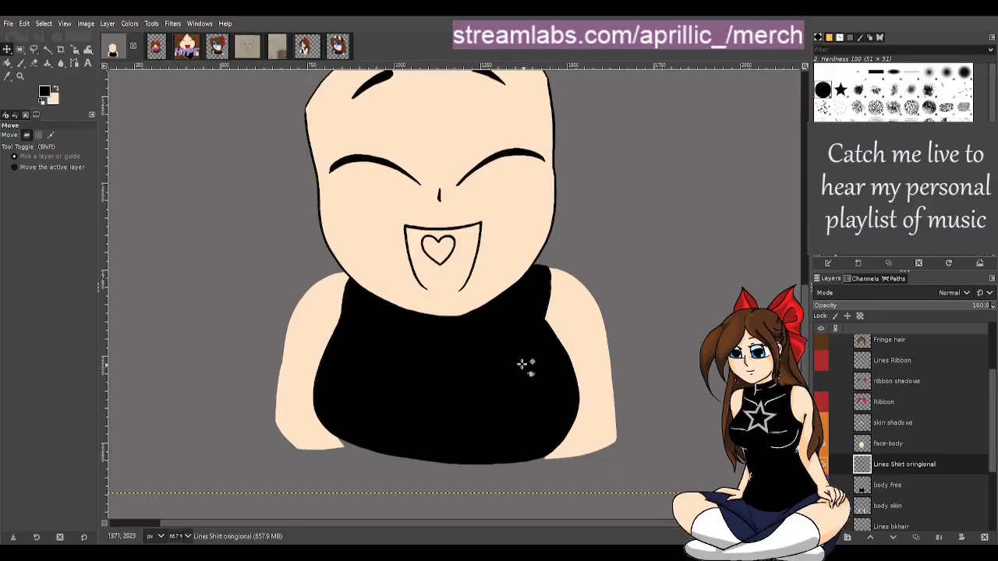
# Save the image file
pyautogui.keyDown('ctrl'); pyautogui.scroll(-1, 529, 351); pyautogui.keyUp('ctrl')
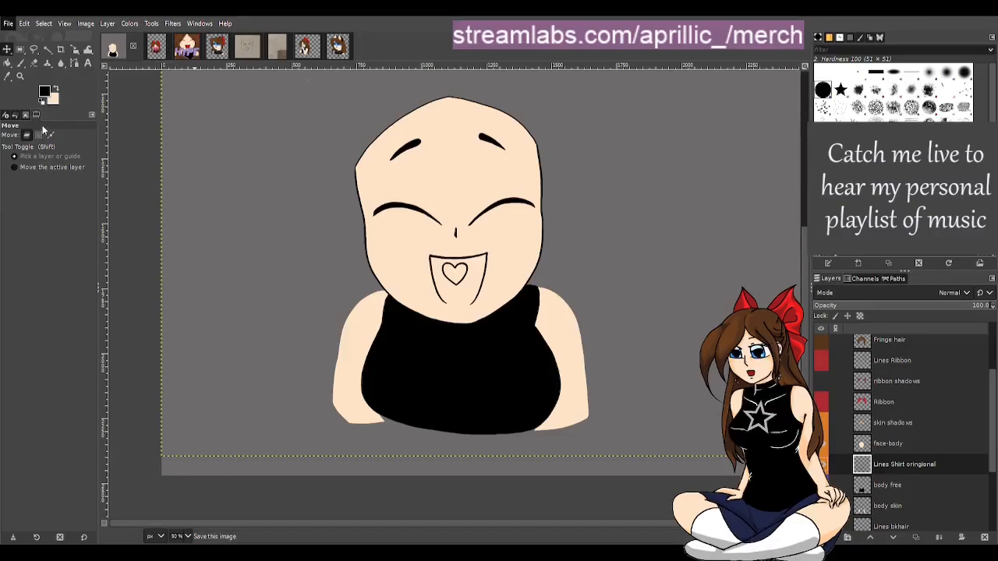
pyautogui.hotkey('ctrl', 's')
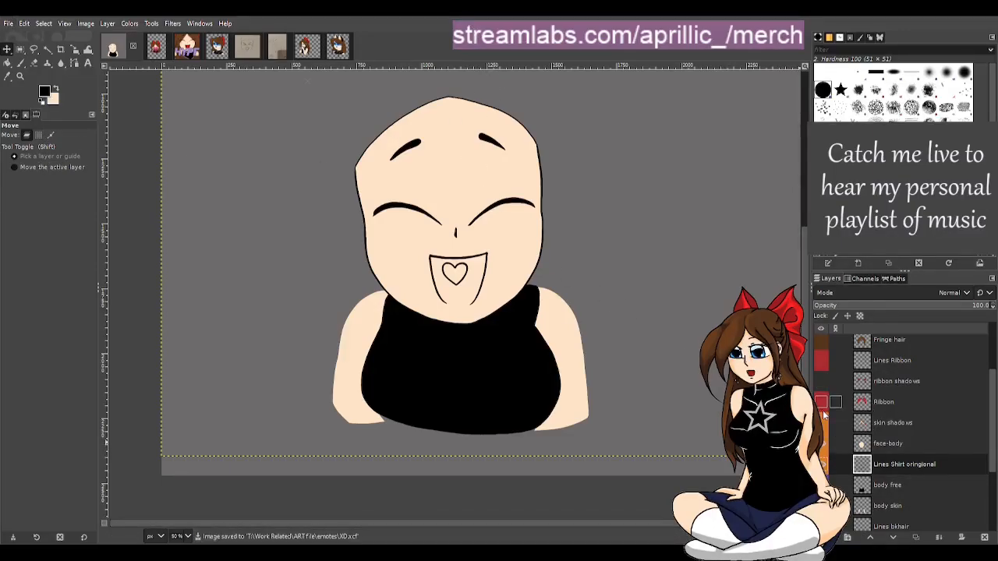
# Show and select the skin shadows layer, pick the shadow colour and paint shadows across the forehead
pyautogui.click(821, 421)
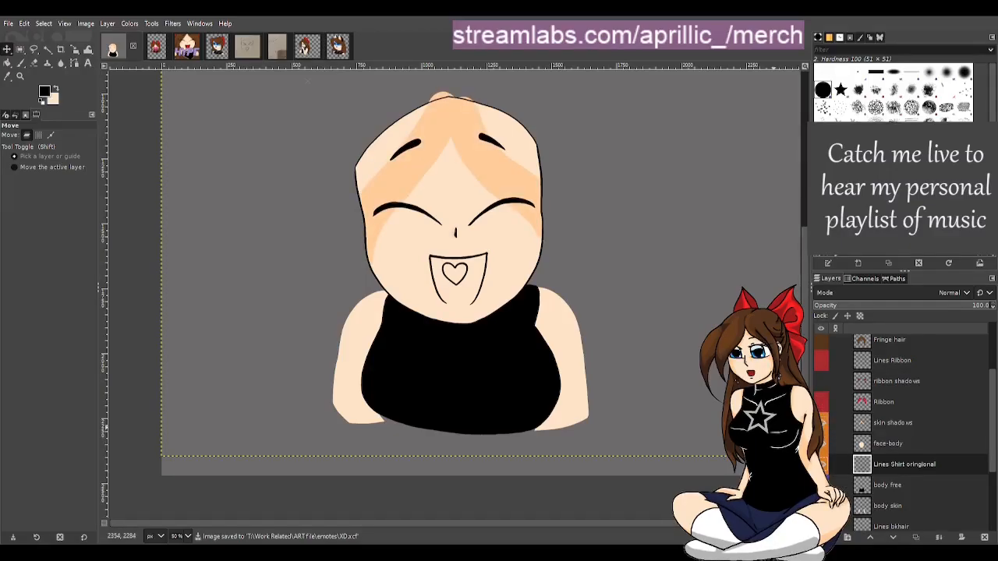
pyautogui.click(895, 425)
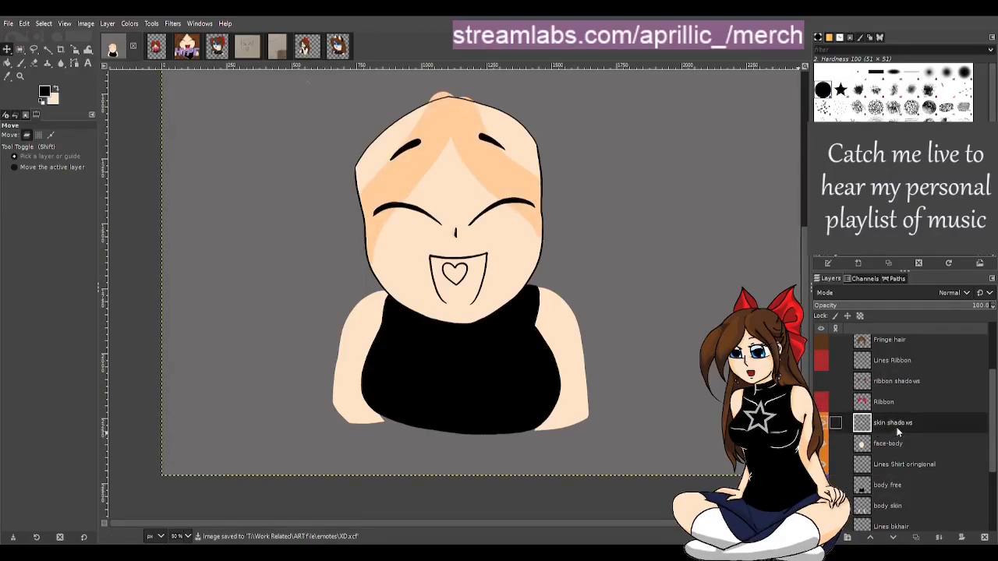
pyautogui.press('p')
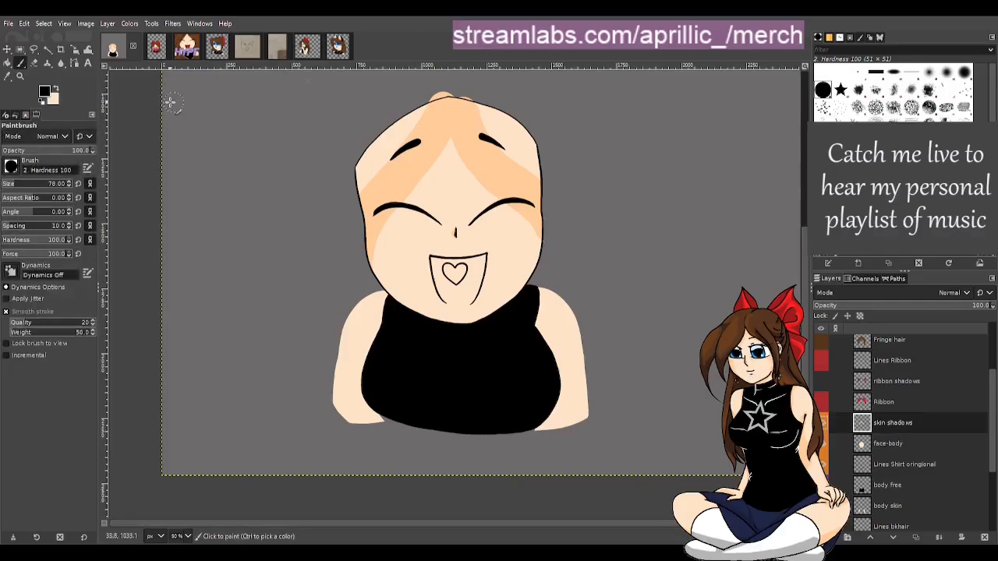
pyautogui.click(8, 76)
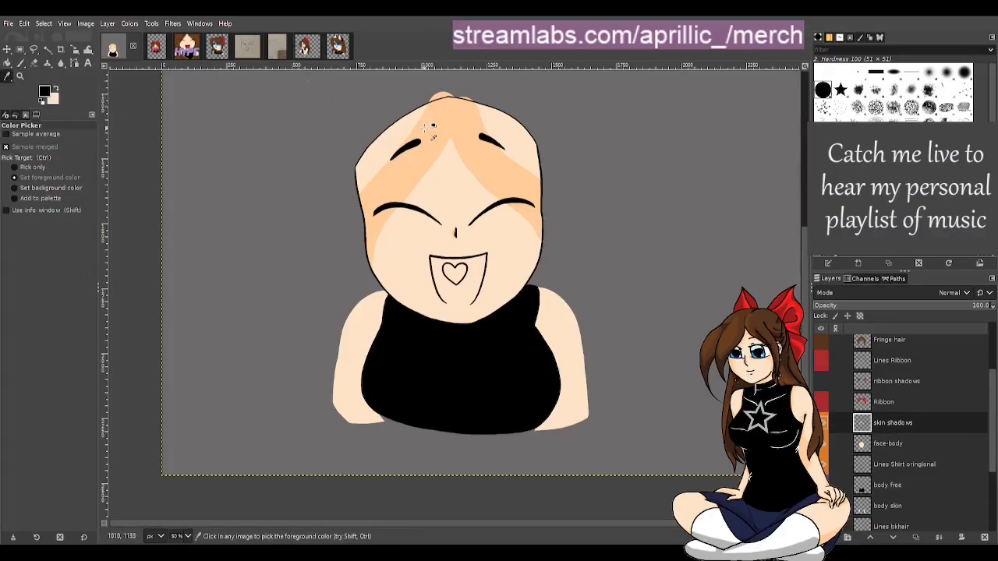
pyautogui.press('p')
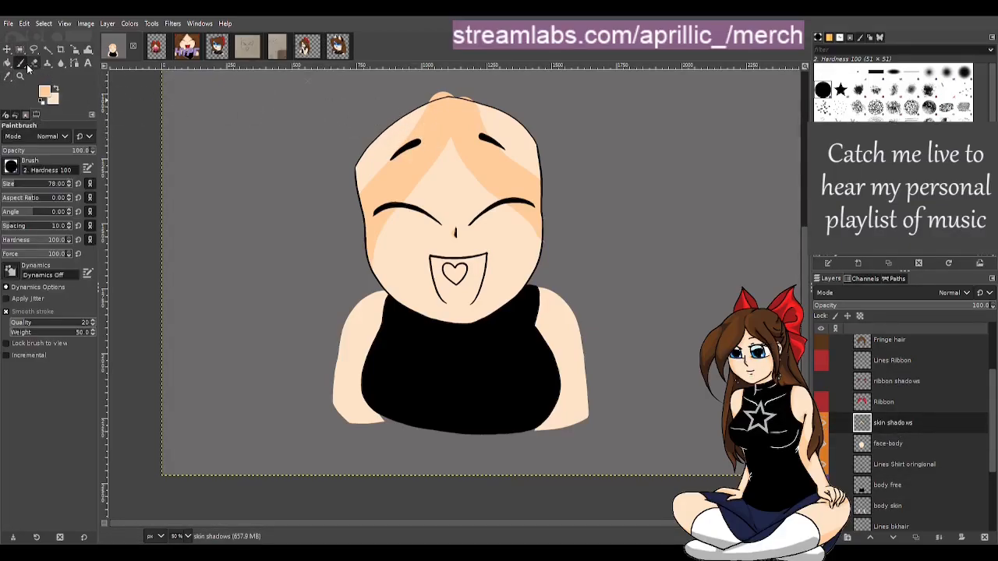
pyautogui.moveTo(364, 185)
pyautogui.mouseDown()
pyautogui.moveTo(429, 114)
pyautogui.moveTo(383, 142)
pyautogui.moveTo(363, 190)
pyautogui.mouseUp()
pyautogui.moveTo(449, 121)
pyautogui.mouseDown()
pyautogui.moveTo(478, 107)
pyautogui.moveTo(542, 187)
pyautogui.moveTo(542, 207)
pyautogui.moveTo(507, 128)
pyautogui.moveTo(452, 92)
pyautogui.moveTo(521, 133)
pyautogui.moveTo(512, 170)
pyautogui.mouseUp()
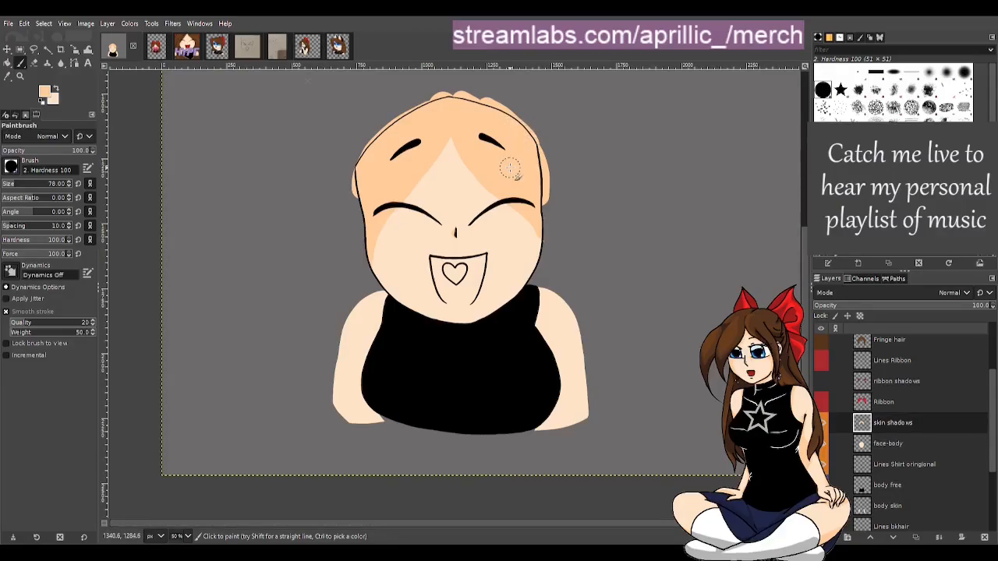
# Erase the skin shadow spilling past the head's outline with the Eraser, undoing the last erase stroke
pyautogui.hotkey('shift', 'e')
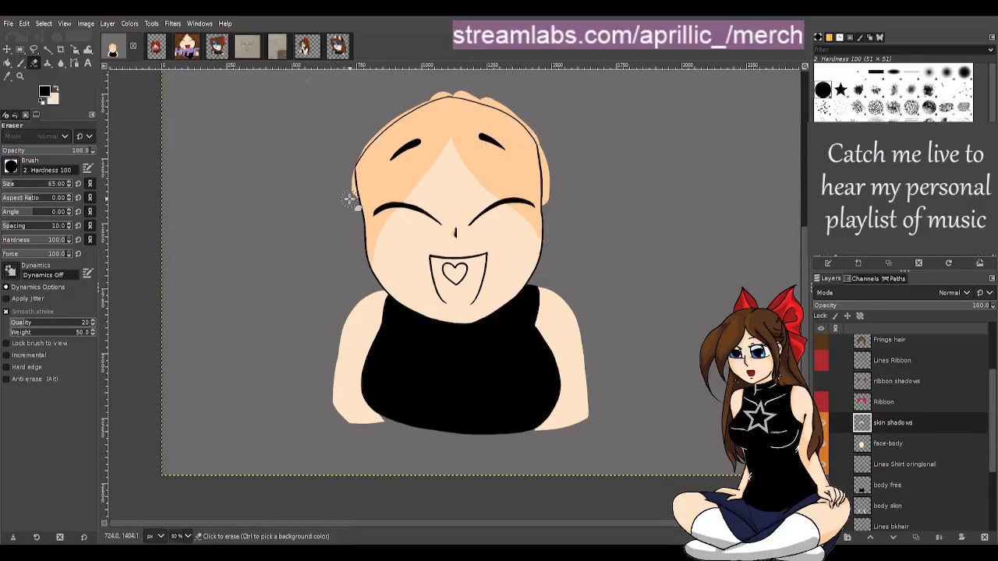
pyautogui.moveTo(349, 200); pyautogui.dragTo(345, 156)
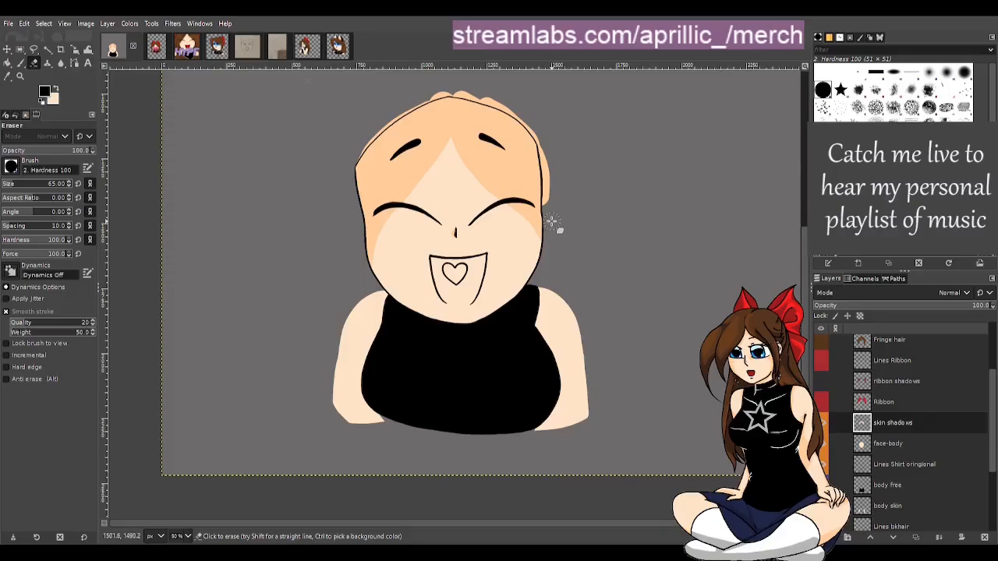
pyautogui.moveTo(551, 221)
pyautogui.mouseDown()
pyautogui.moveTo(548, 142)
pyautogui.moveTo(550, 195)
pyautogui.moveTo(542, 129)
pyautogui.moveTo(545, 140)
pyautogui.moveTo(503, 97)
pyautogui.moveTo(517, 113)
pyautogui.moveTo(433, 84)
pyautogui.moveTo(422, 103)
pyautogui.moveTo(355, 141)
pyautogui.moveTo(433, 87)
pyautogui.moveTo(403, 107)
pyautogui.moveTo(452, 89)
pyautogui.moveTo(512, 104)
pyautogui.moveTo(423, 92)
pyautogui.moveTo(409, 102)
pyautogui.moveTo(457, 88)
pyautogui.mouseUp()
pyautogui.hotkey('ctrl', 'z')
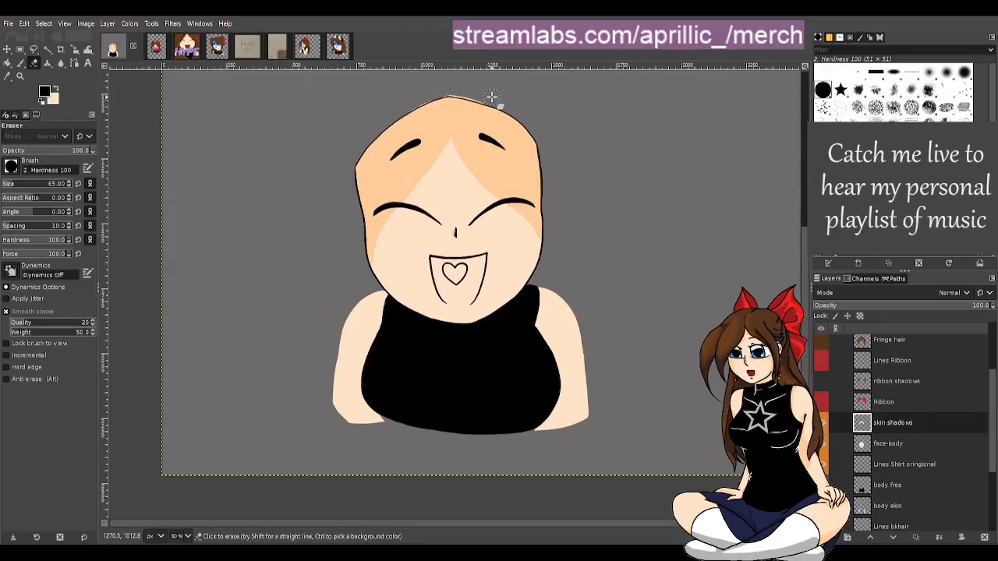